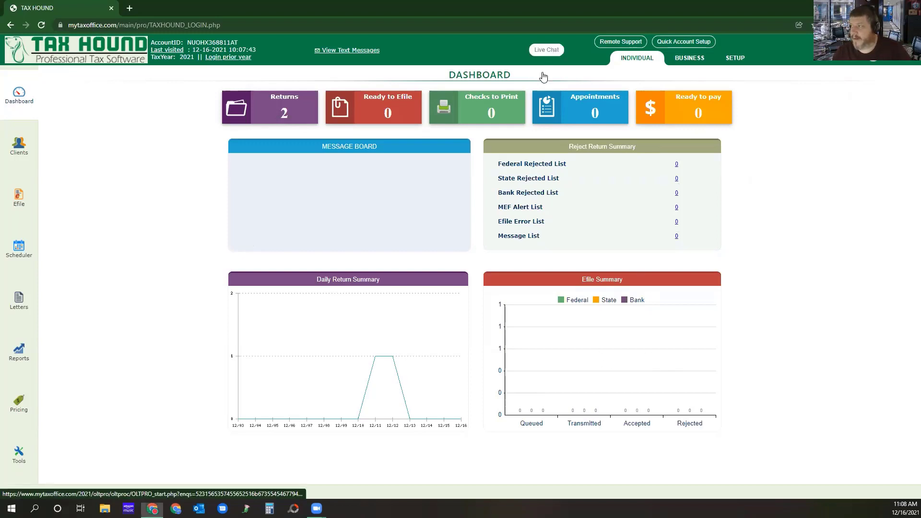
View the live chat contact form and the remote support session form, closing each one.
left_click(546, 50)
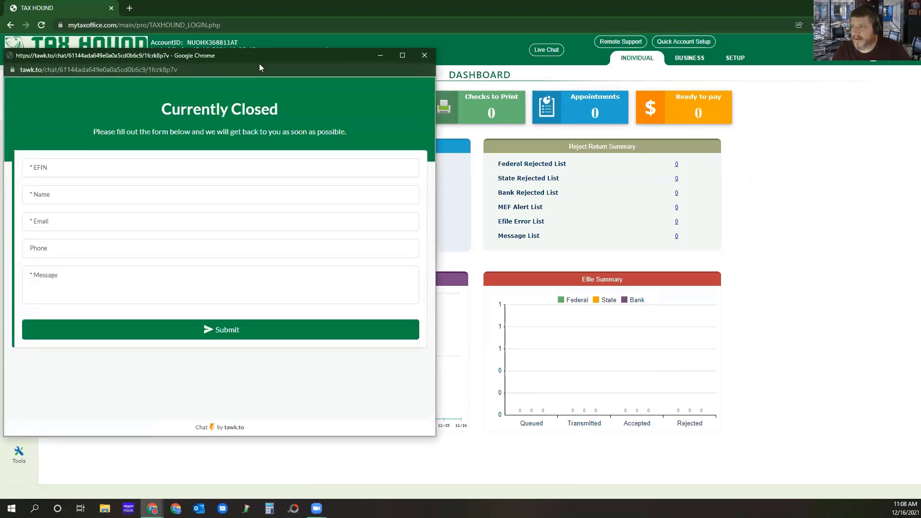
left_click_drag(259, 67, 386, 81)
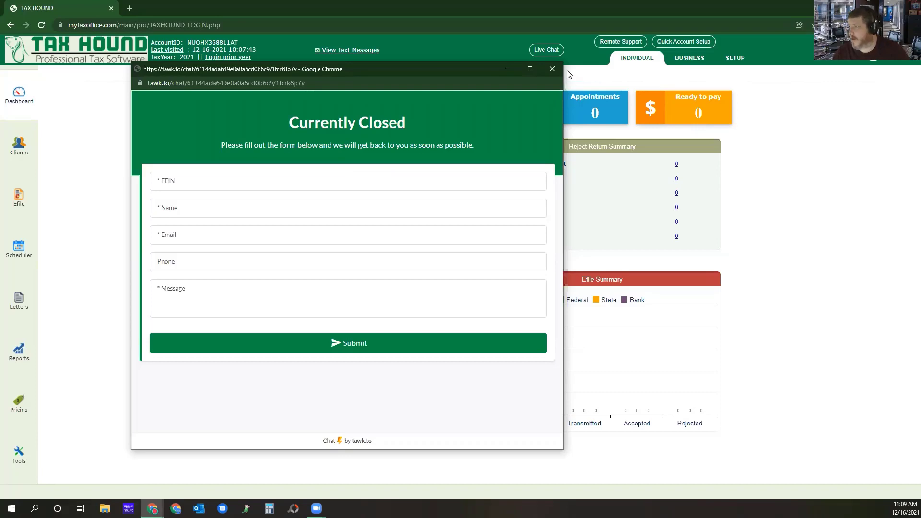
left_click(553, 70)
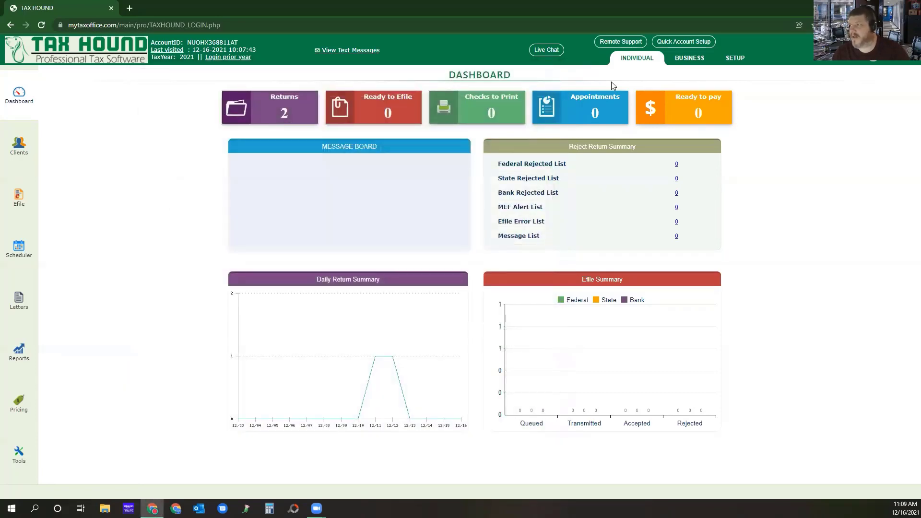
left_click(620, 41)
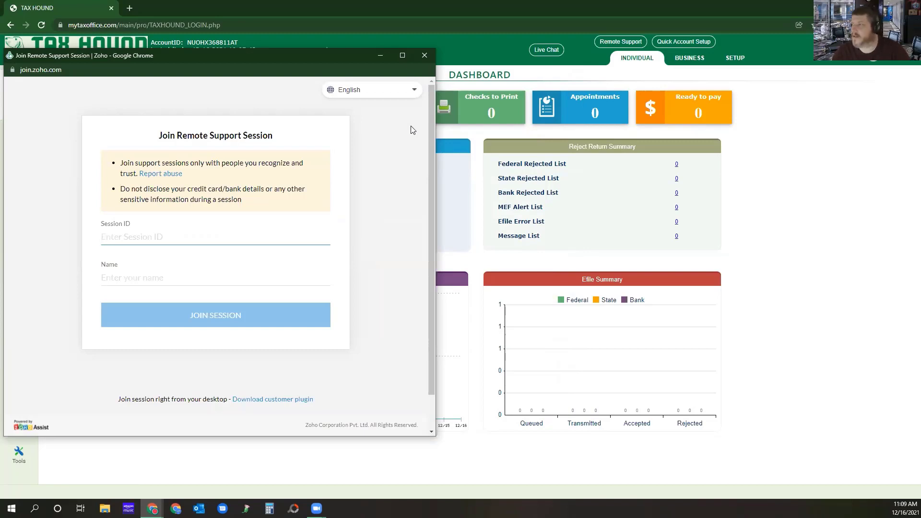
left_click(426, 56)
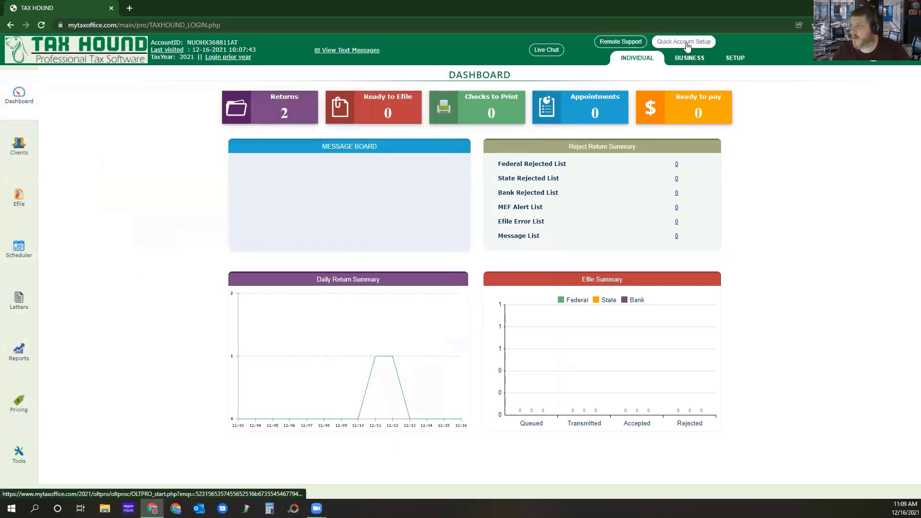
Open the quick account setup and look through the form for adding a new preparer.
left_click(683, 42)
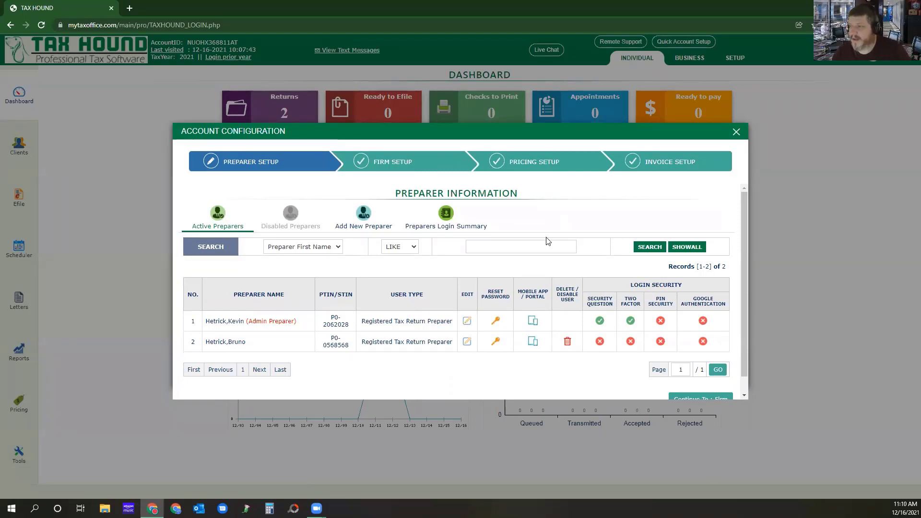
left_click(364, 218)
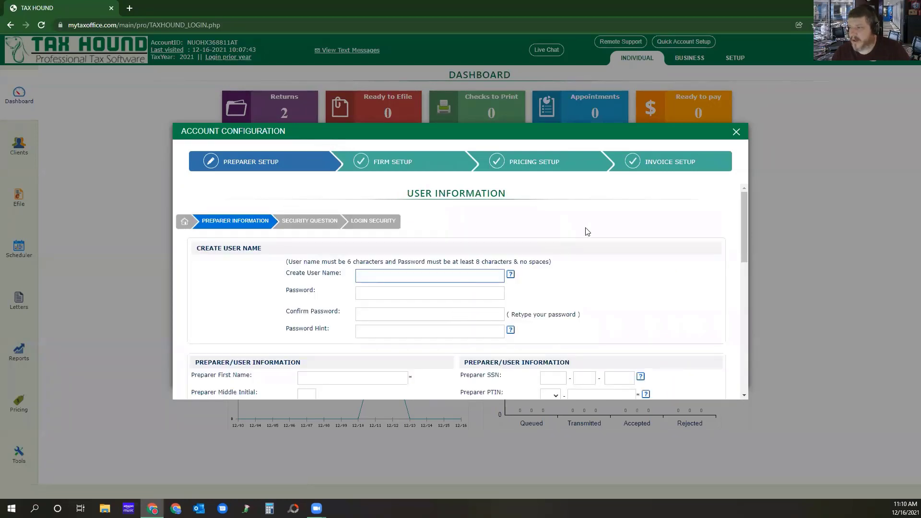
scroll(556, 272, "down", 3)
scroll(556, 272, "down", 6)
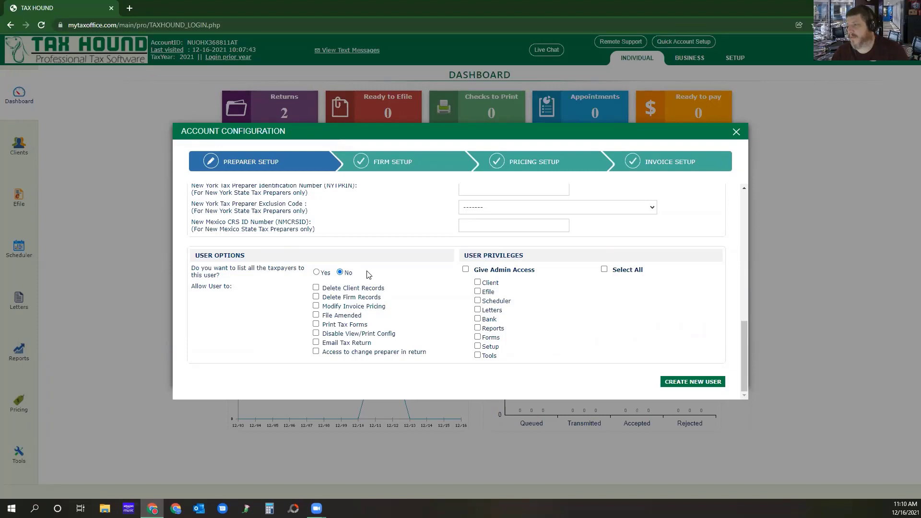
Allow the new user File Amended, Print Tax Forms and Email Tax Return, and grant Client, Letters, Forms and Tools privileges.
left_click(315, 315)
left_click(316, 325)
left_click(316, 342)
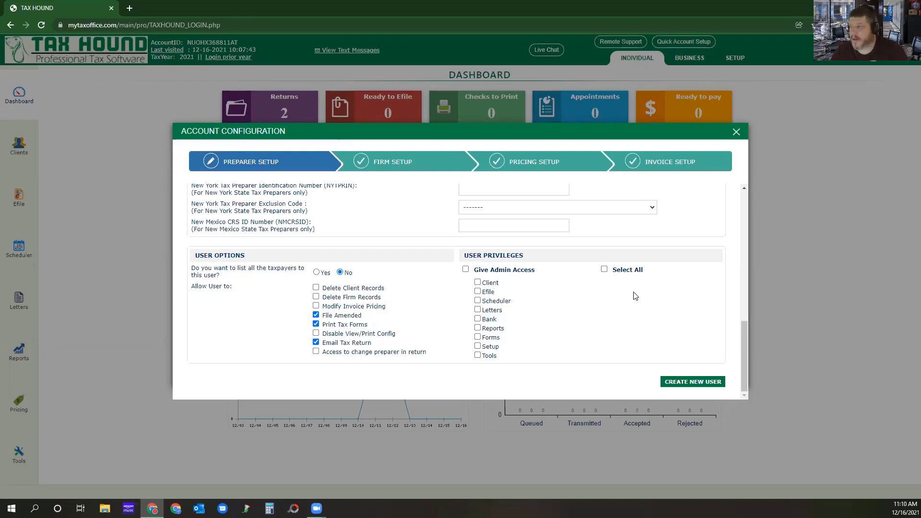
left_click(478, 283)
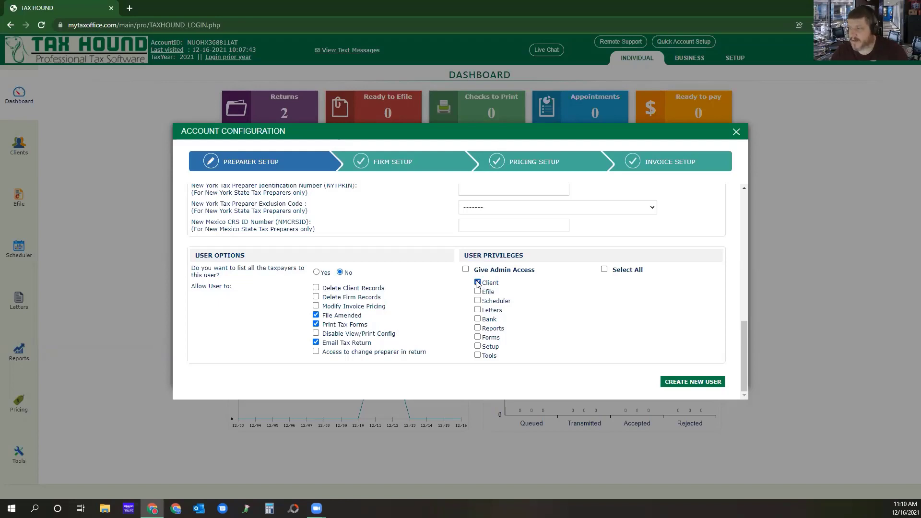
left_click(478, 309)
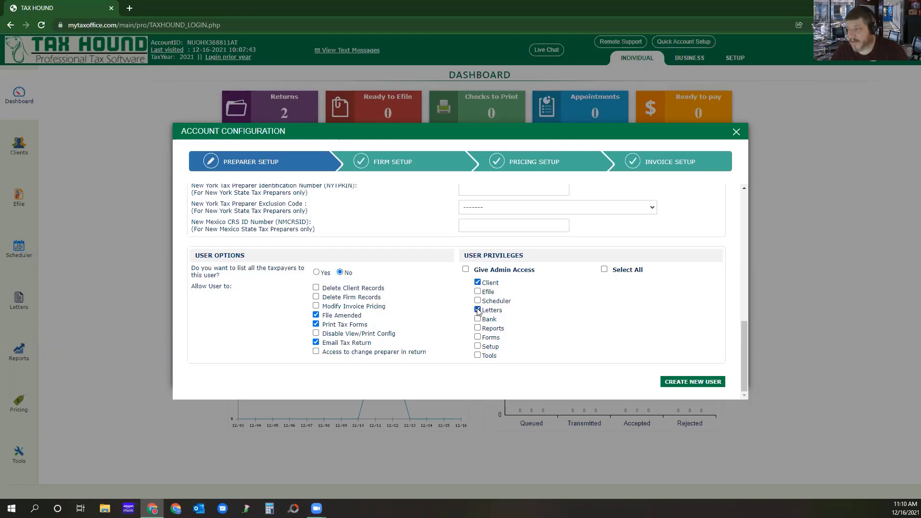
left_click(477, 355)
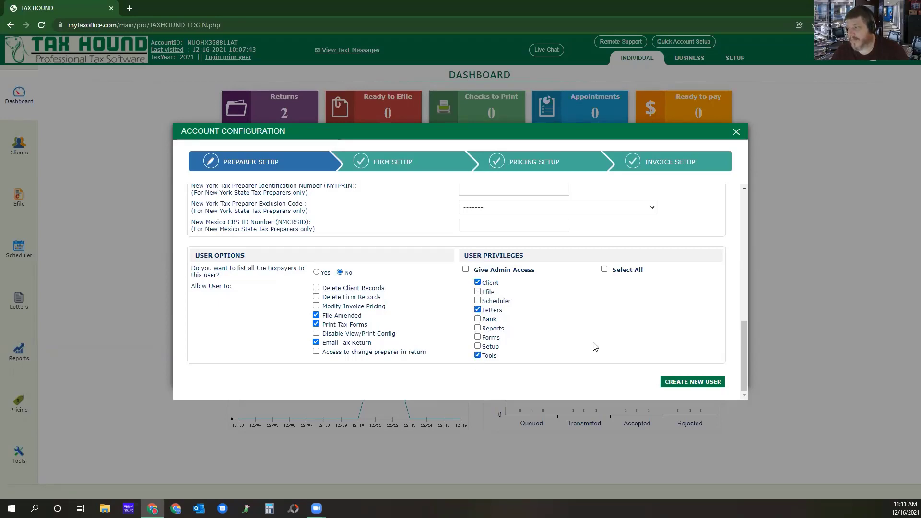
left_click(478, 337)
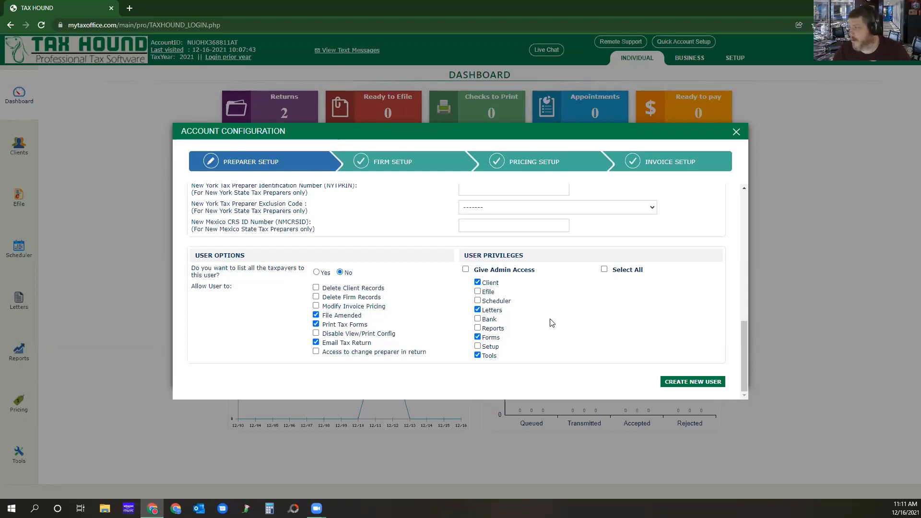
Review the firm's address and registration details in the firm setup, and examine its EFIN status summary.
left_click(402, 163)
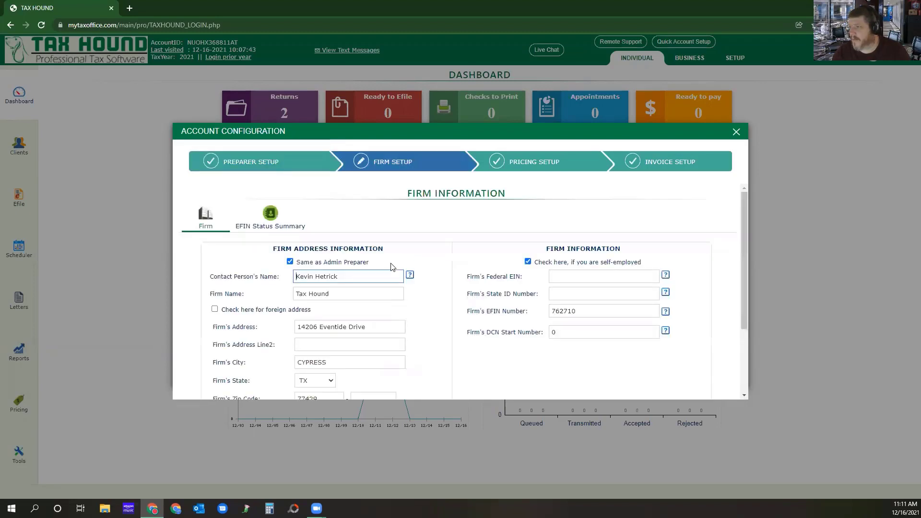
scroll(464, 227, "down", 1)
scroll(464, 227, "down", 1)
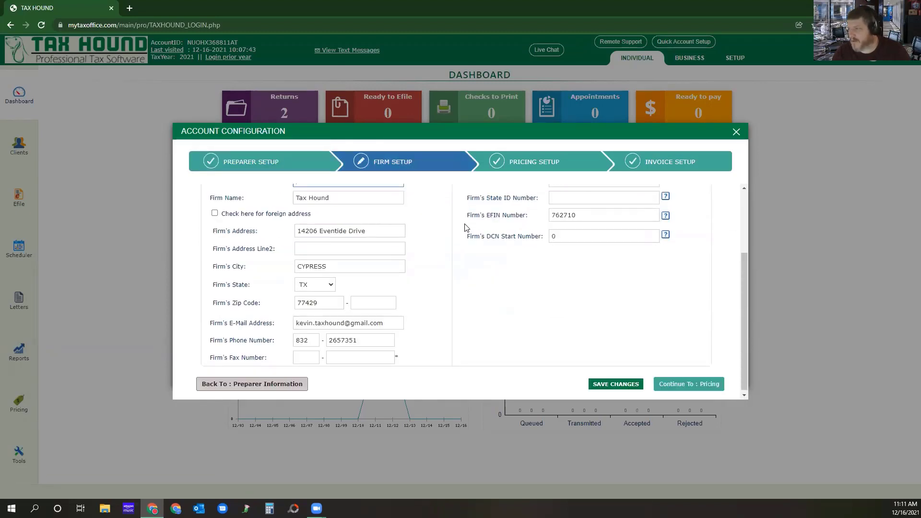
scroll(483, 321, "up", 3)
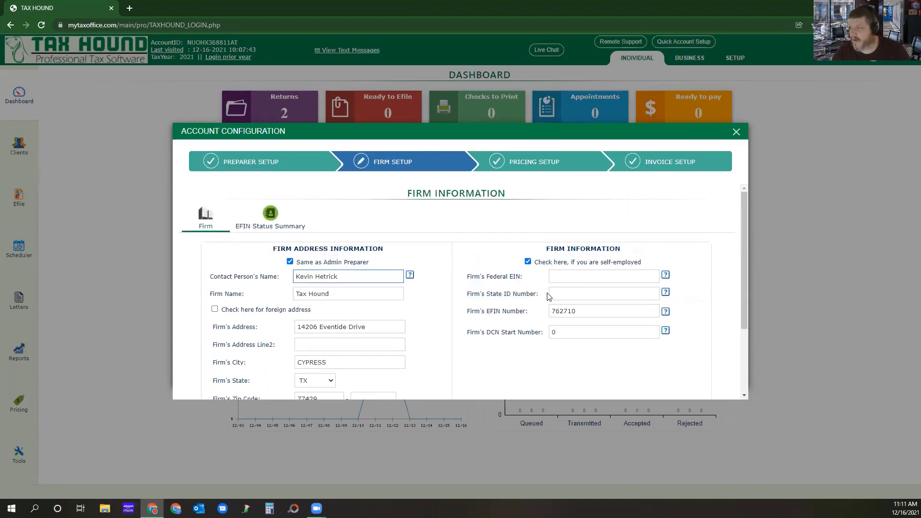
left_click(270, 220)
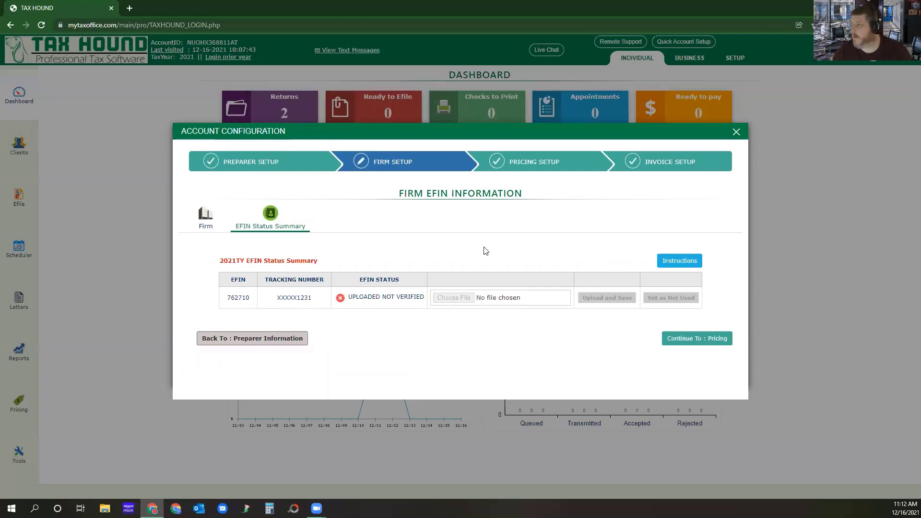
Set the federal pricing to a fixed rate of $350 for all returns.
left_click(545, 165)
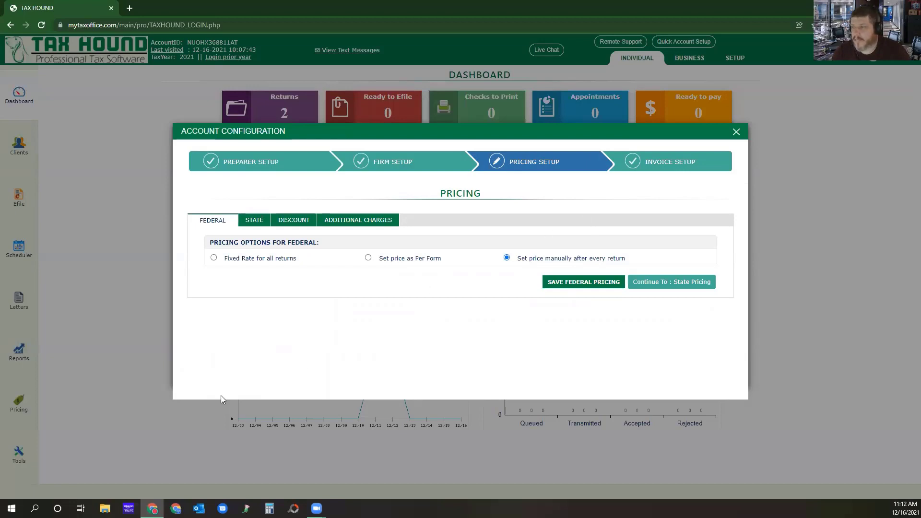
left_click(213, 258)
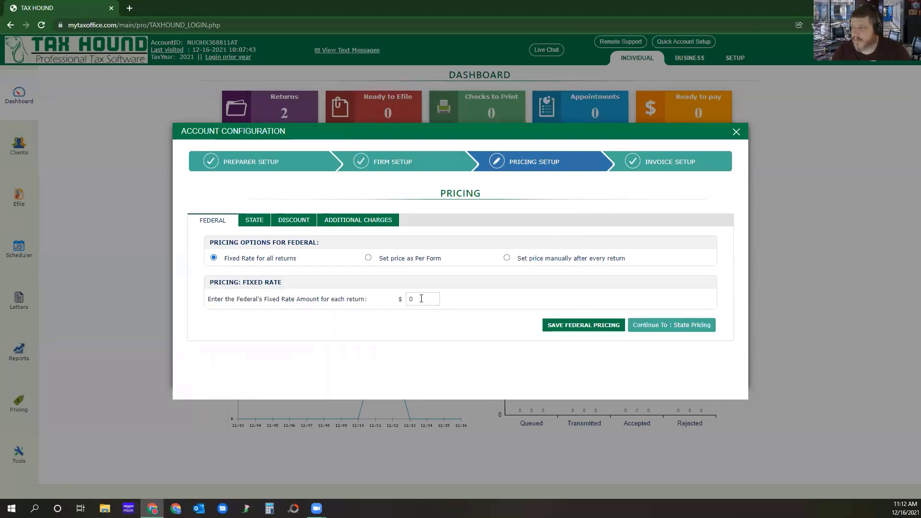
key("Tab")
type("350")
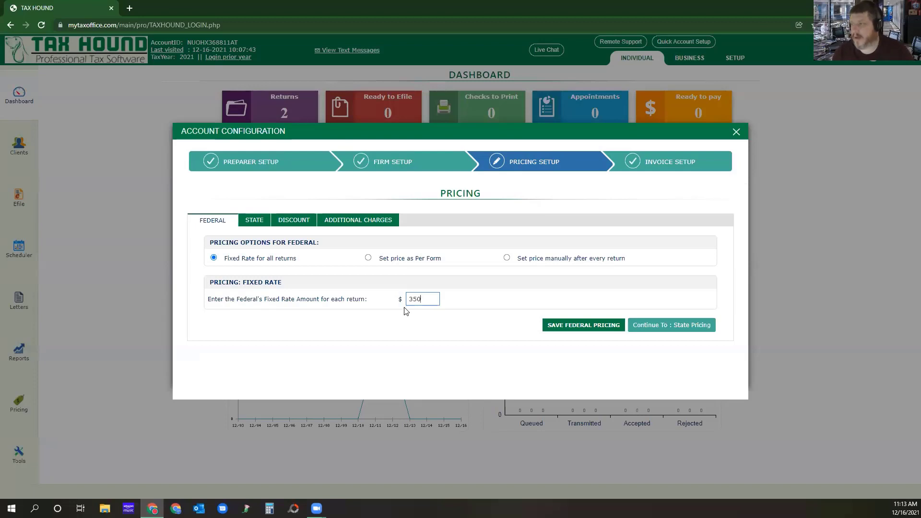
Switch the federal pricing to per-form rates and review the rates for main forms and schedules.
left_click(371, 261)
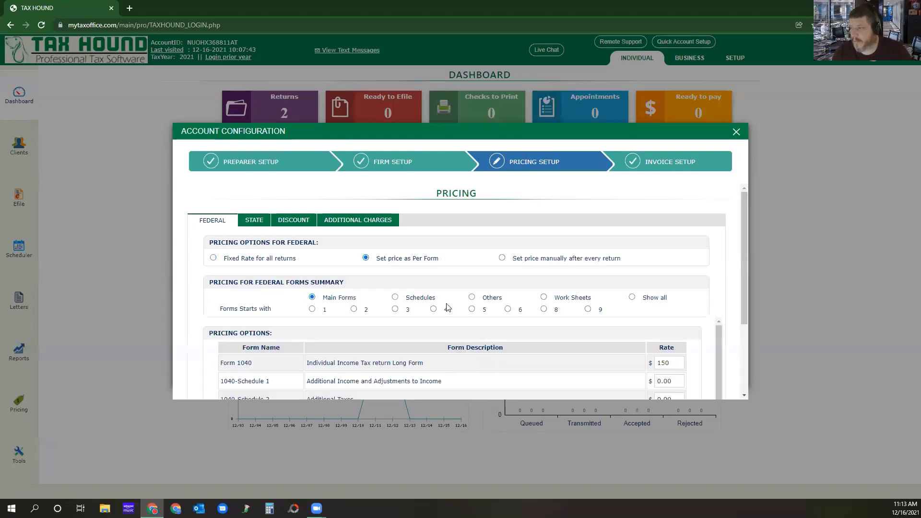
scroll(699, 241, "down", 1)
scroll(700, 242, "down", 1)
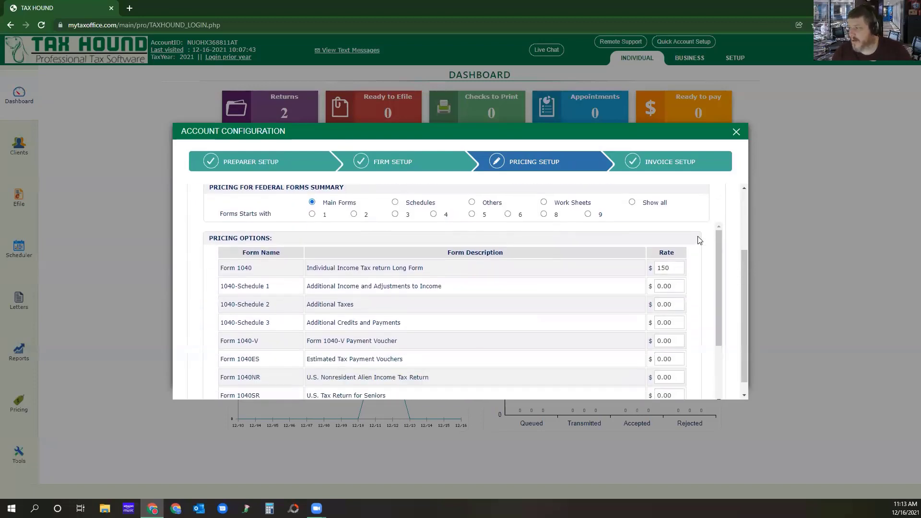
left_click(663, 267)
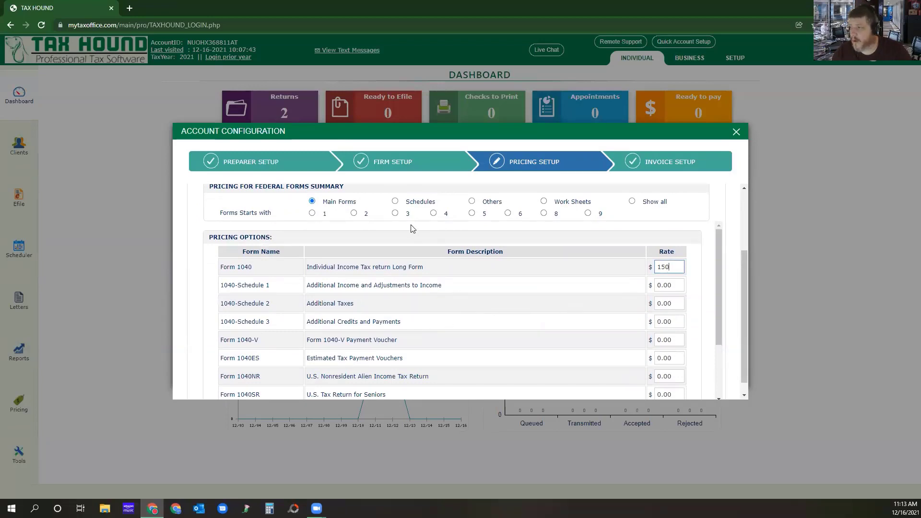
left_click(395, 202)
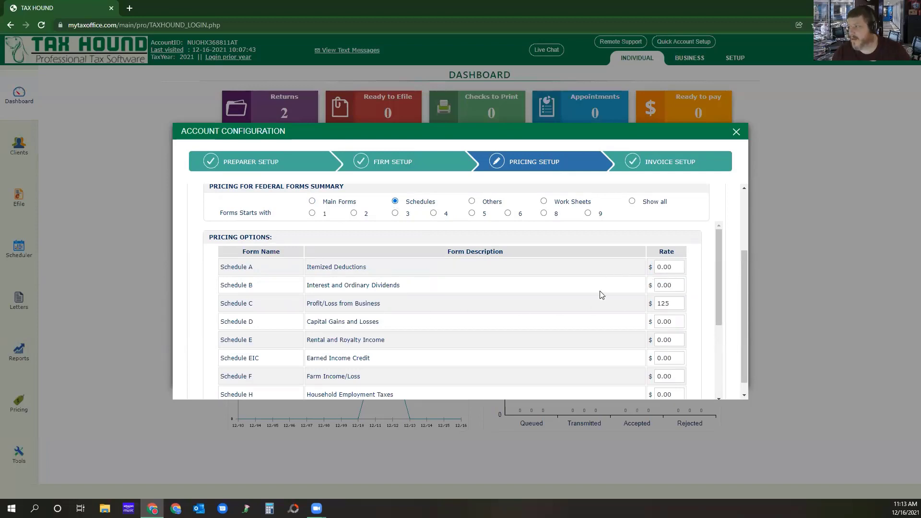
Set the federal pricing to be entered manually after every return and save it.
scroll(602, 294, "up", 3)
left_click(506, 258)
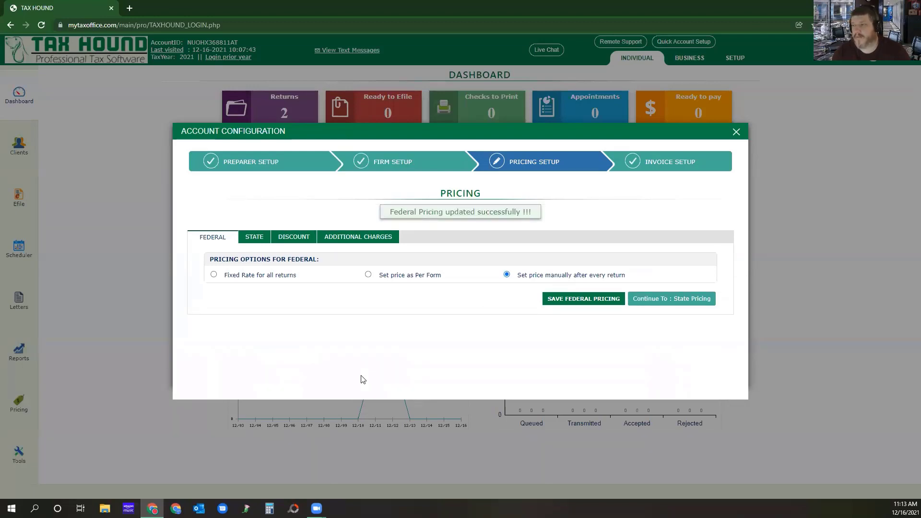
Preview the price-per-state option for state returns, and save state pricing as set manually after every state return.
left_click(253, 239)
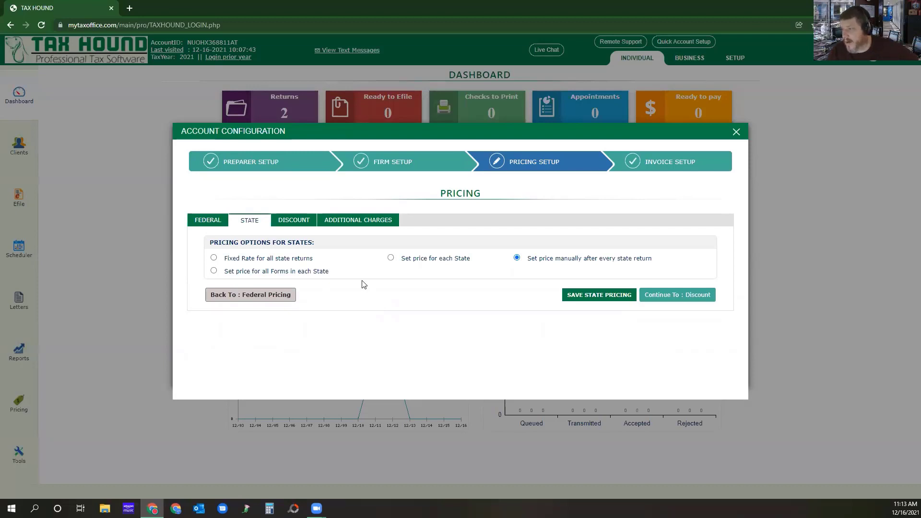
left_click(391, 258)
scroll(482, 261, "down", 2)
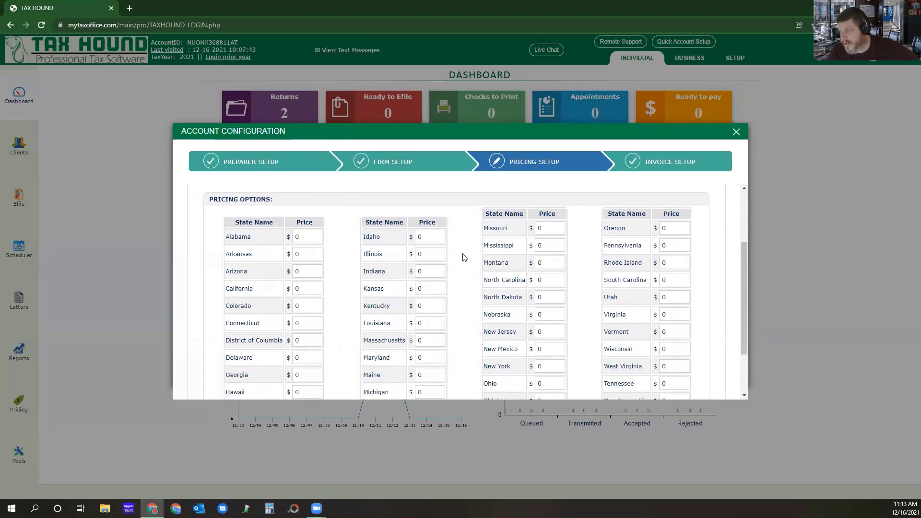
scroll(451, 256, "up", 3)
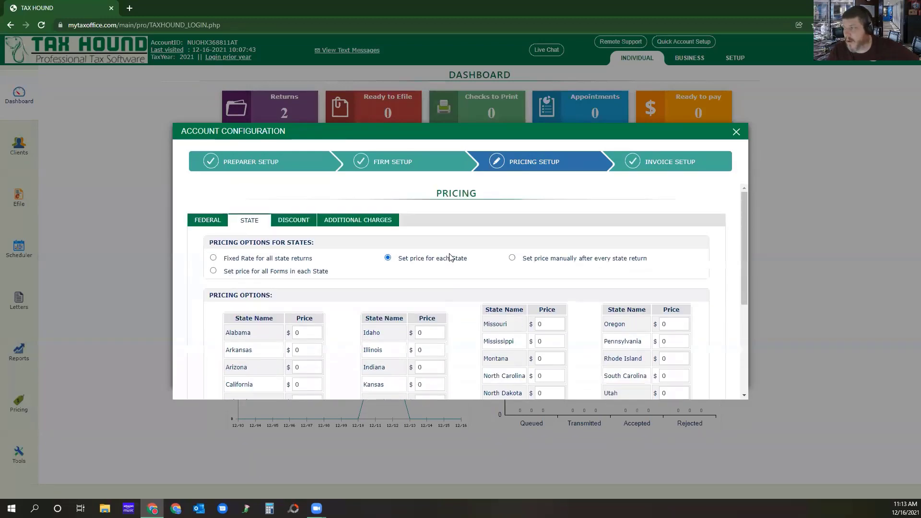
left_click(517, 258)
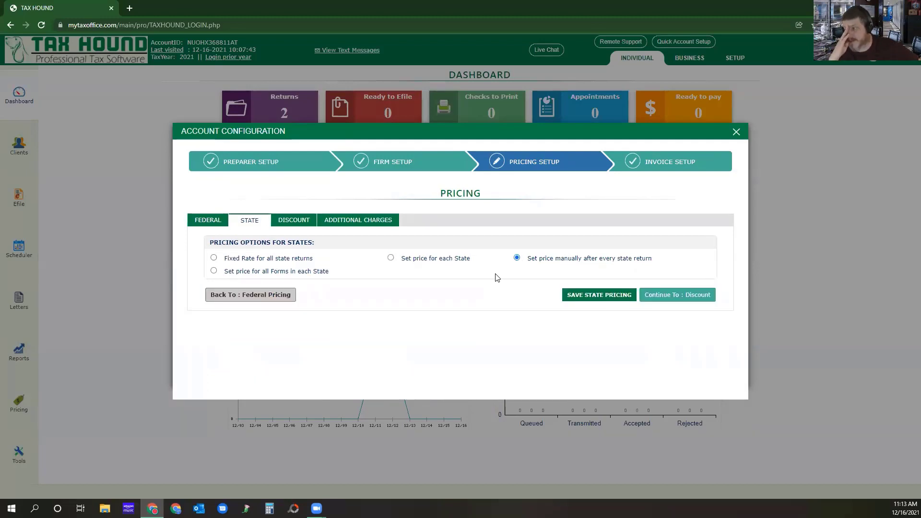
left_click(594, 296)
Review the discount and additional charges settings, and save the invoice setup to finish the account configuration.
left_click(677, 312)
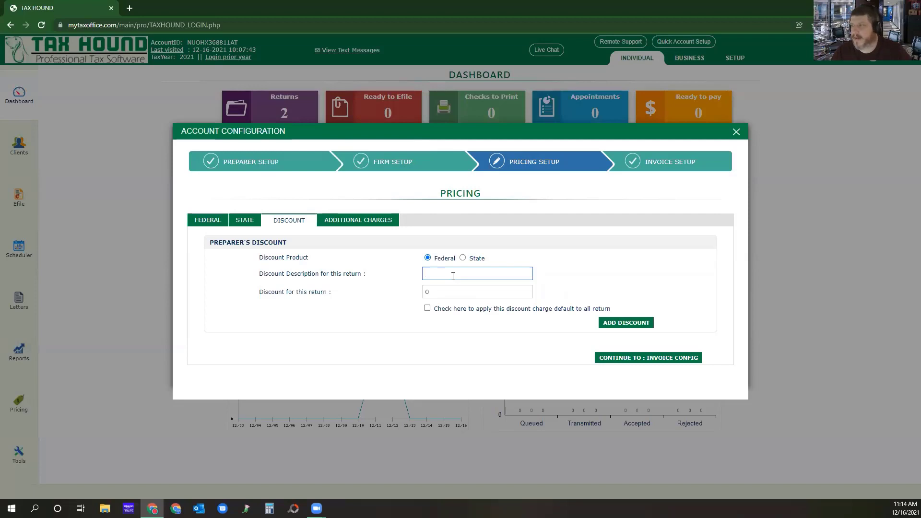
left_click(351, 223)
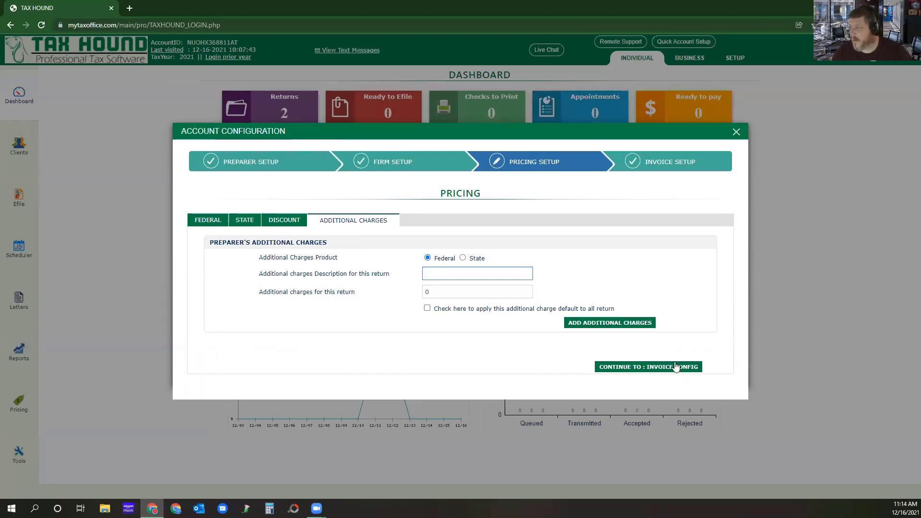
left_click(638, 369)
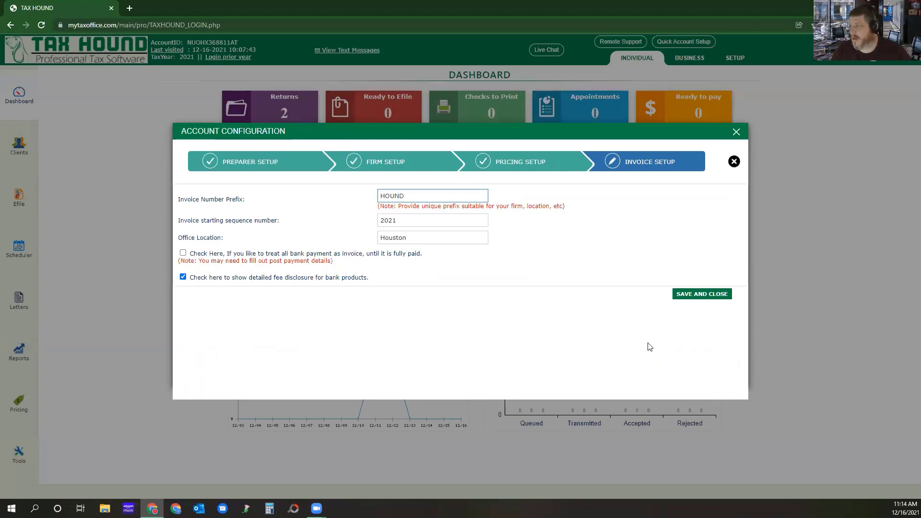
left_click(691, 296)
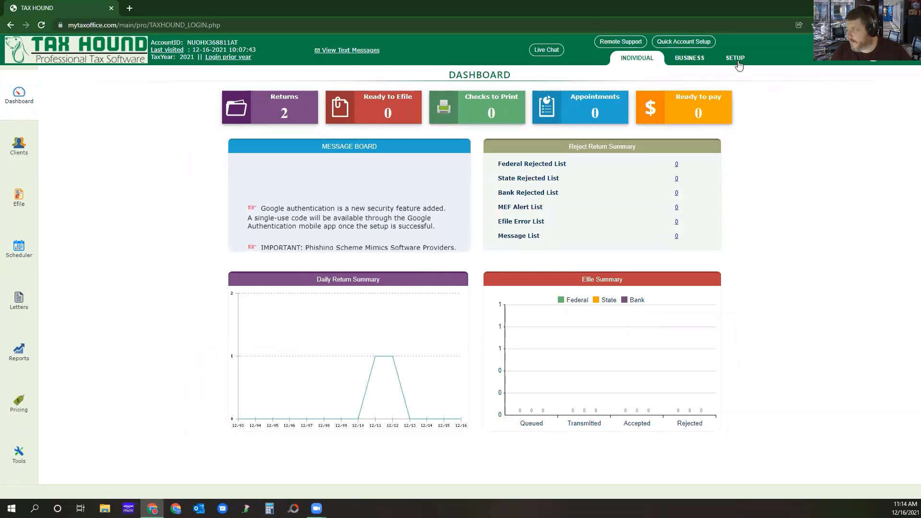
Open the bank enrollment list in the setup area.
left_click(736, 59)
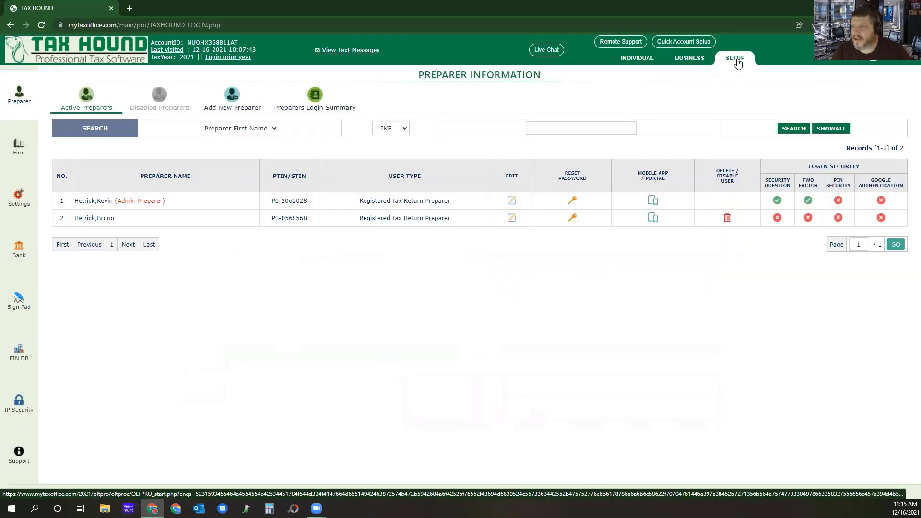
left_click(18, 253)
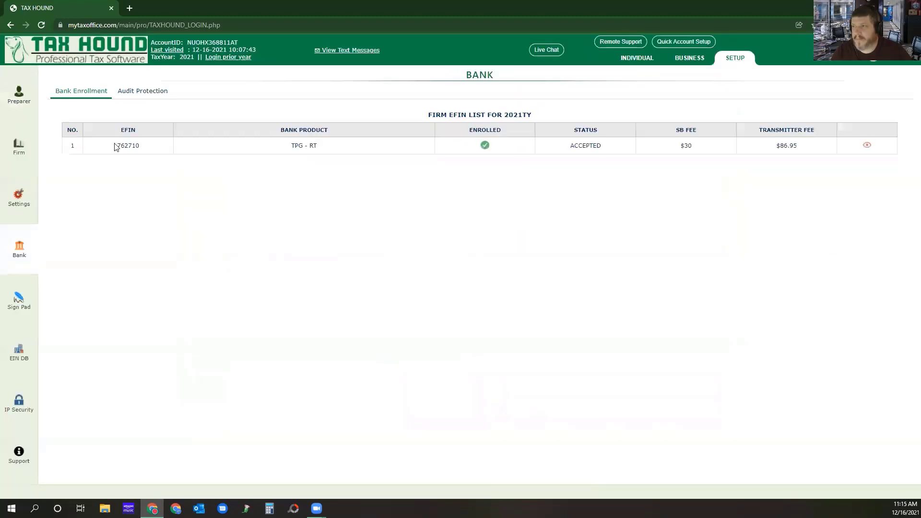
Set up audit protection for the enrolled EFIN with Audit Group Assistance, choosing not to default it for all taxpayers, and save it.
left_click(147, 94)
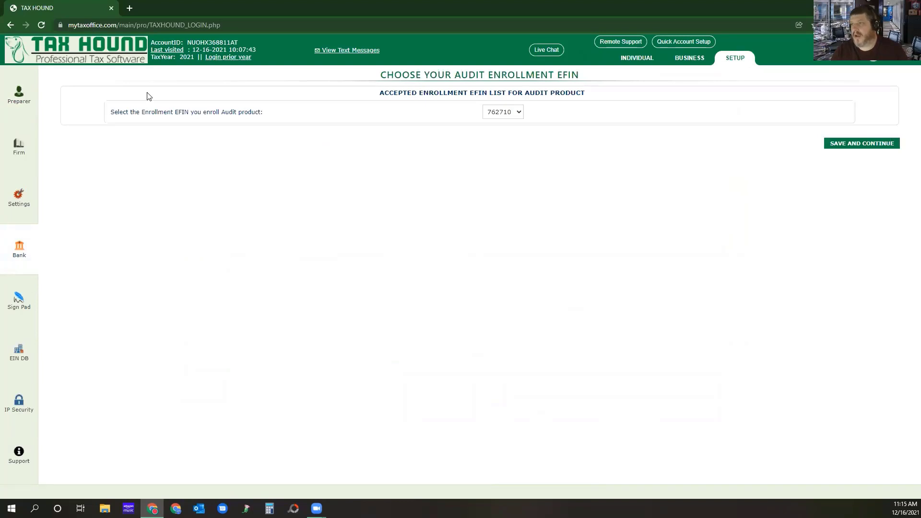
left_click(857, 144)
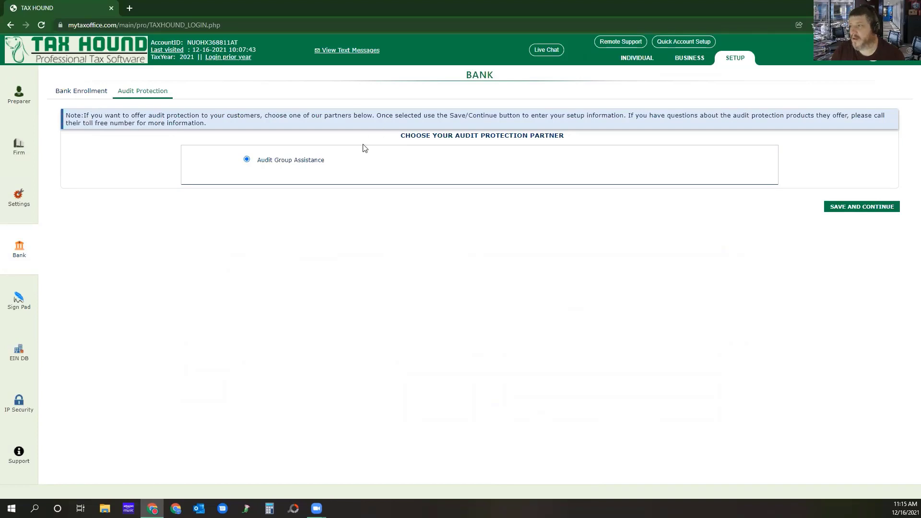
left_click(867, 211)
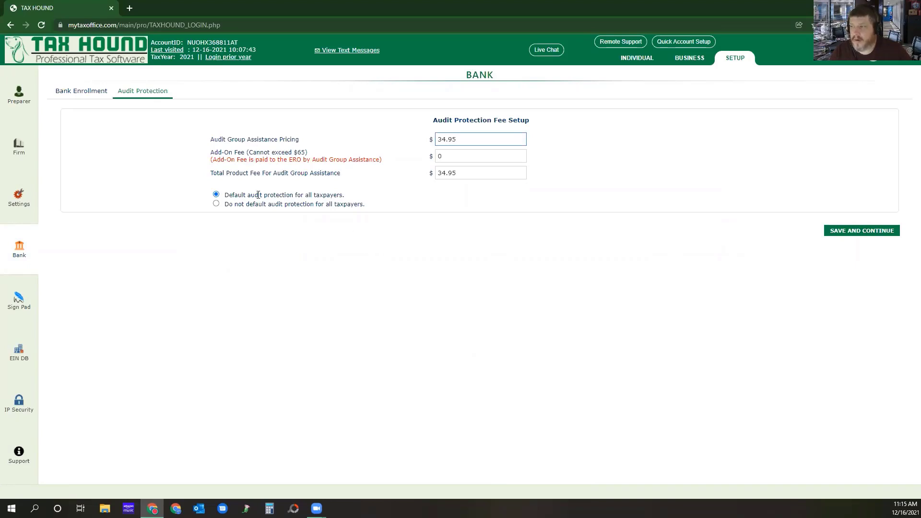
left_click(217, 204)
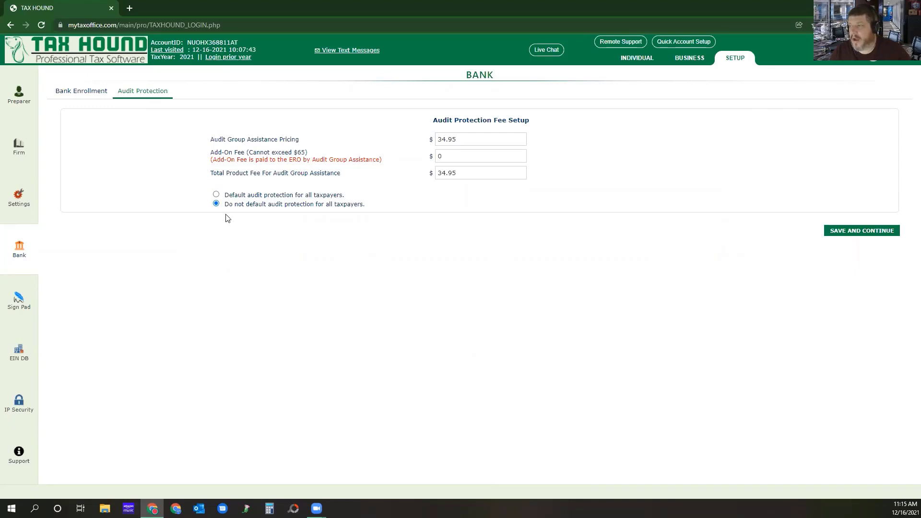
left_click(859, 234)
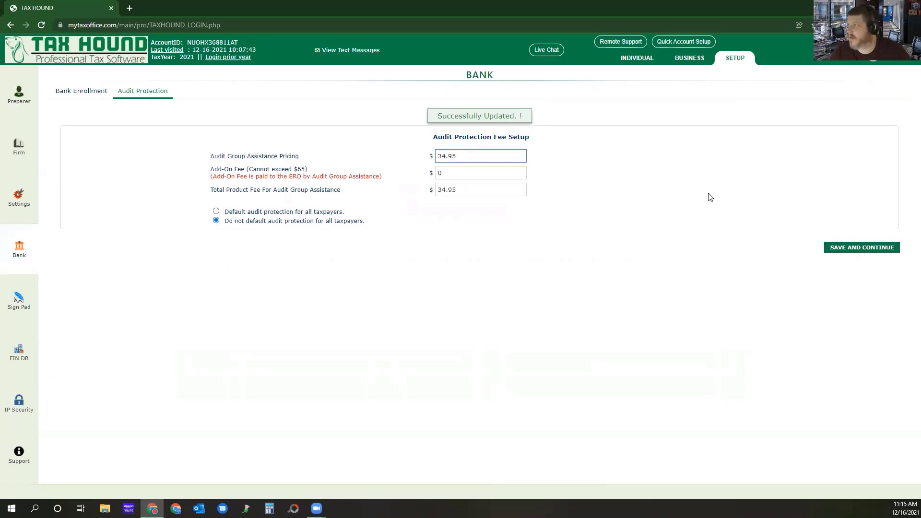
Log in to the 2019 prior-year site from the individual dashboard, view its client list, and close that site.
left_click(634, 65)
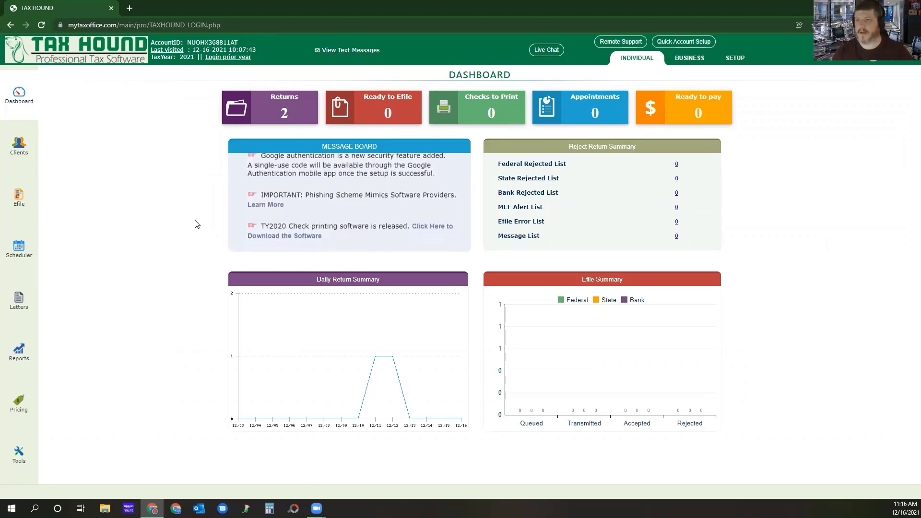
left_click(234, 57)
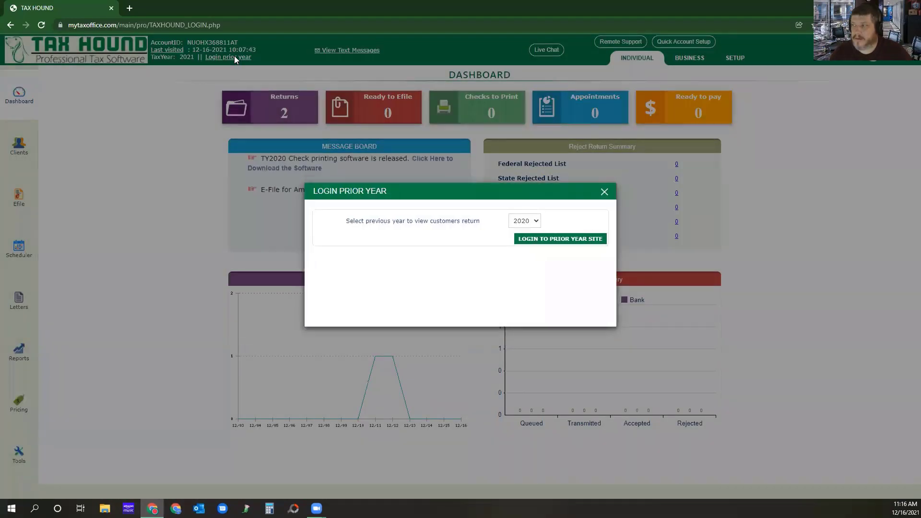
left_click(525, 222)
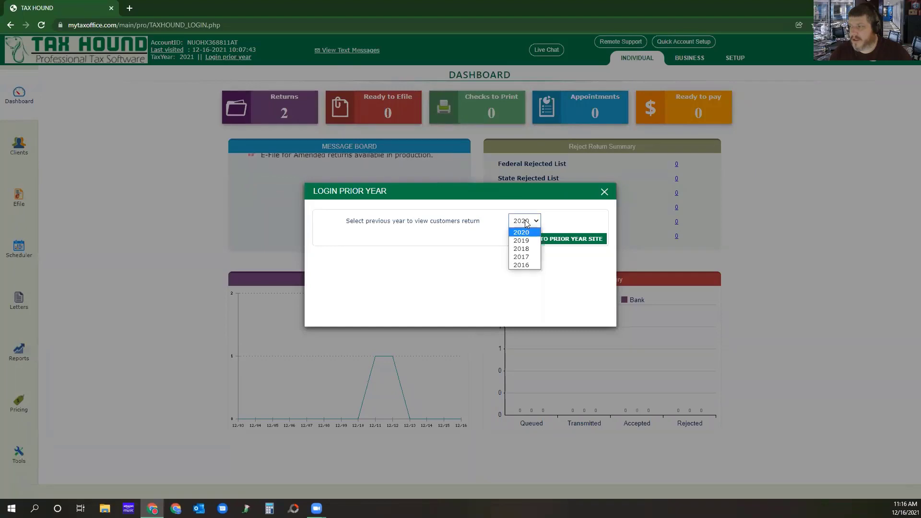
left_click(522, 241)
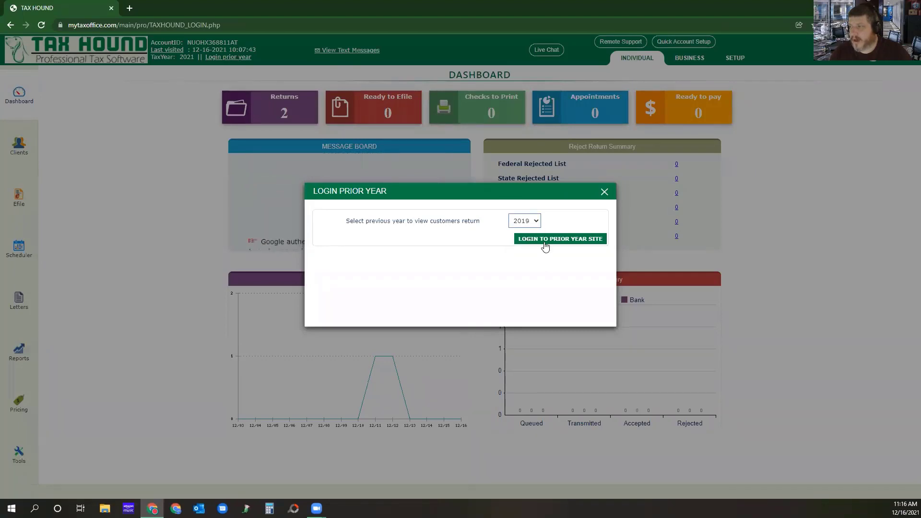
left_click(546, 246)
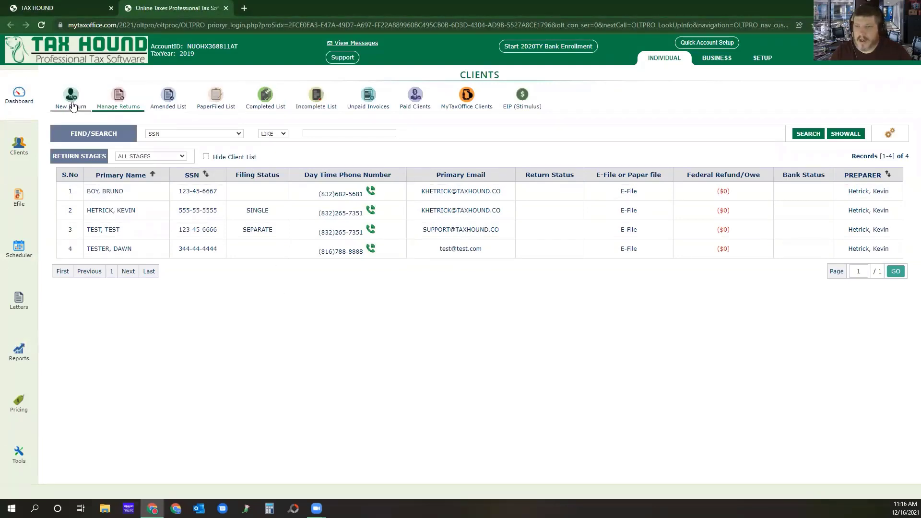
left_click(226, 9)
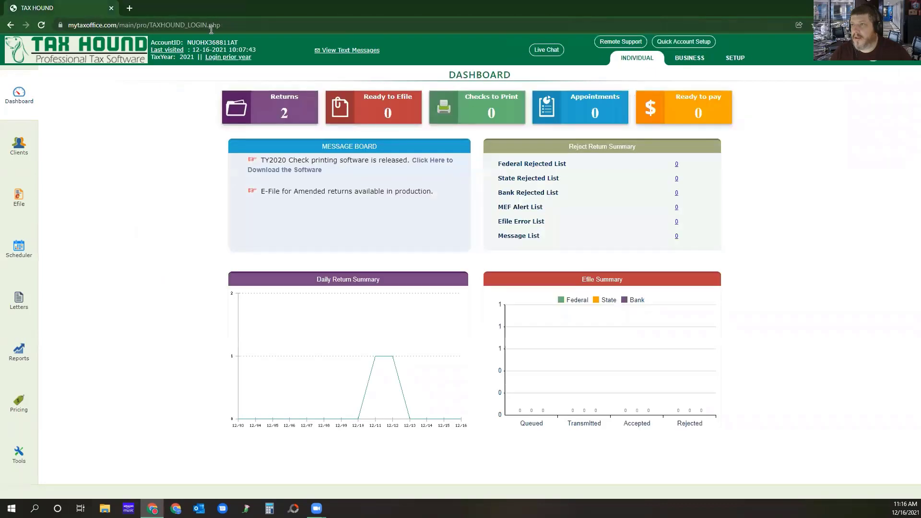
Open the head-of-household test return from the individual client list to view its management page, and go back to the list.
left_click(19, 151)
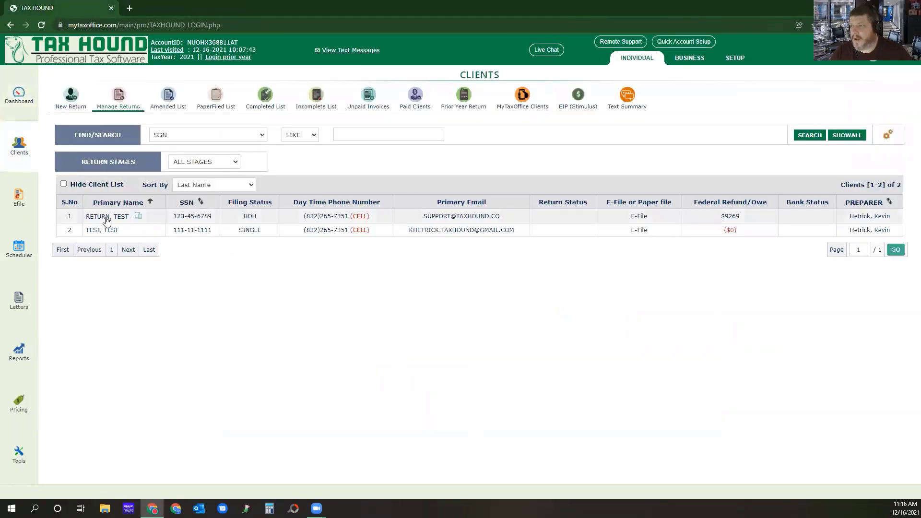
left_click(105, 221)
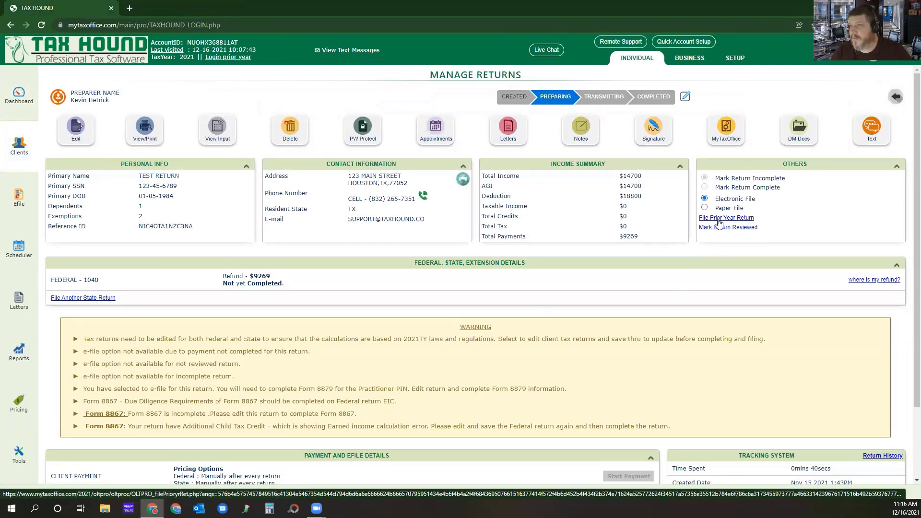
left_click(18, 146)
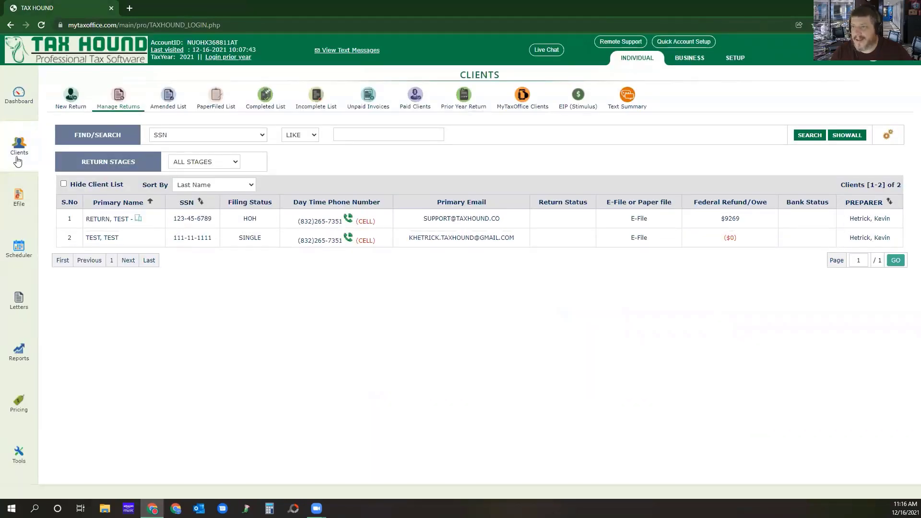
View the prior-year return options and choose 2019 as the year for editing or creating customer returns.
left_click(470, 105)
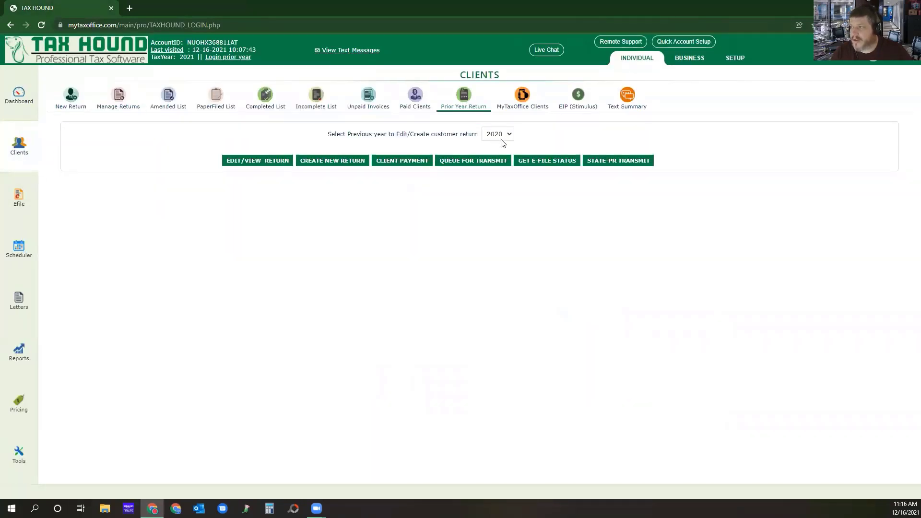
left_click(501, 139)
left_click(499, 153)
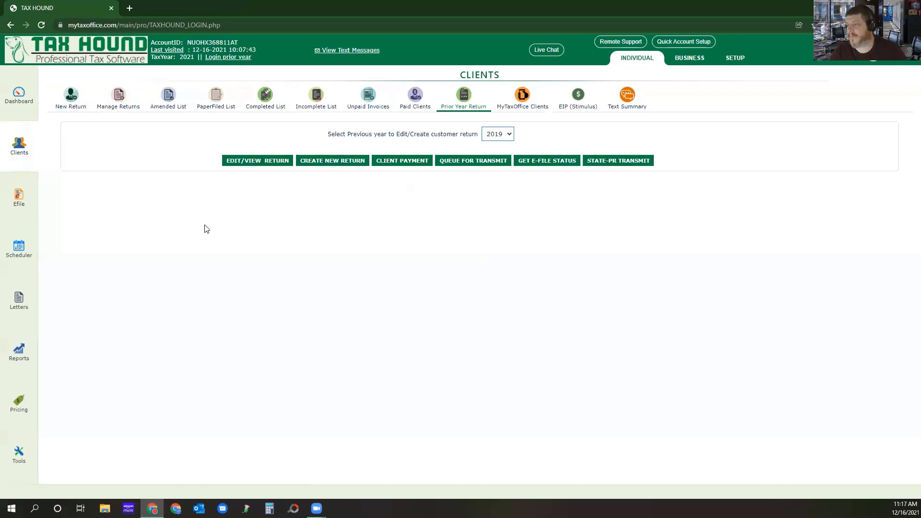
Add the Date of Birth and AGI columns to the client list in the preparer preferences and save.
left_click(18, 146)
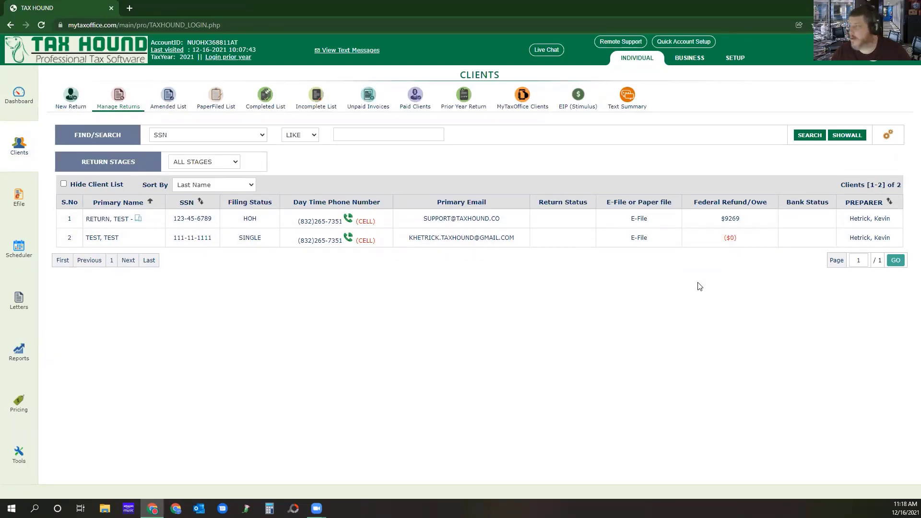
left_click(888, 136)
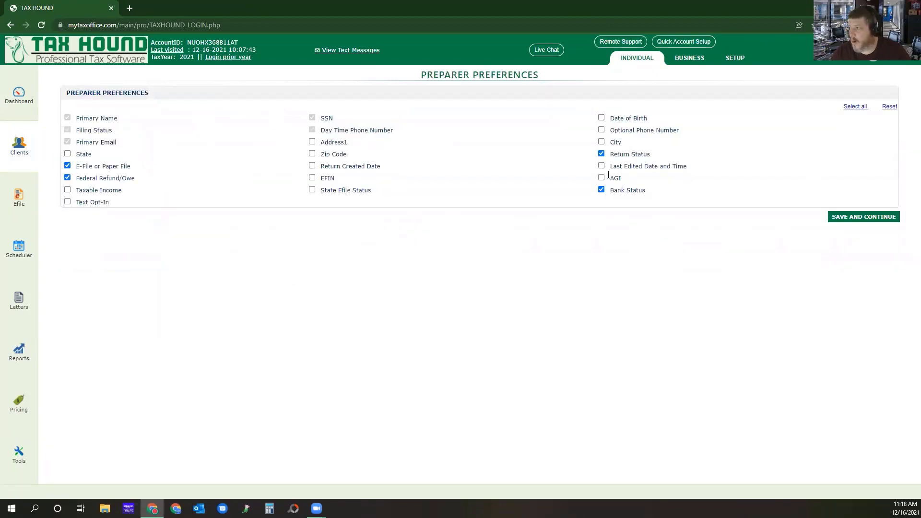
left_click(600, 118)
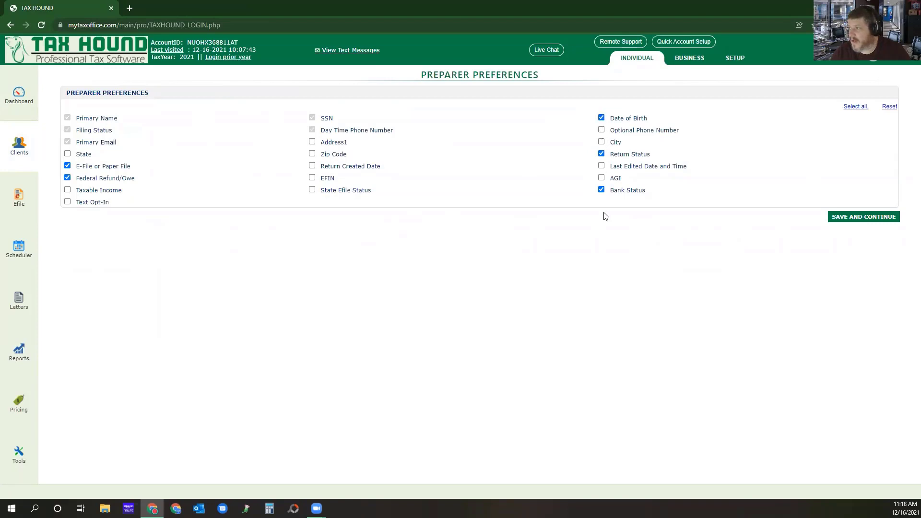
left_click(601, 178)
left_click(849, 218)
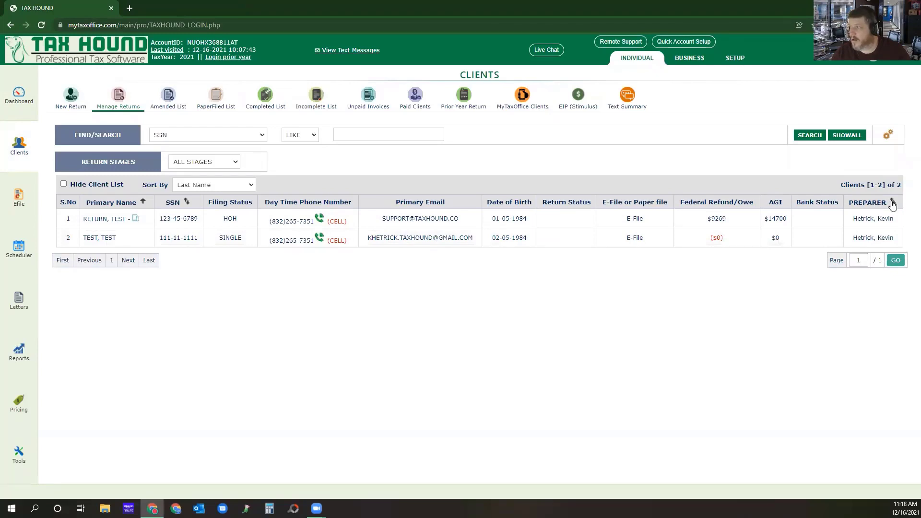
Examine the client list's sort options, hide-list setting and return stage filter, leaving the list shown for all stages.
left_click(218, 184)
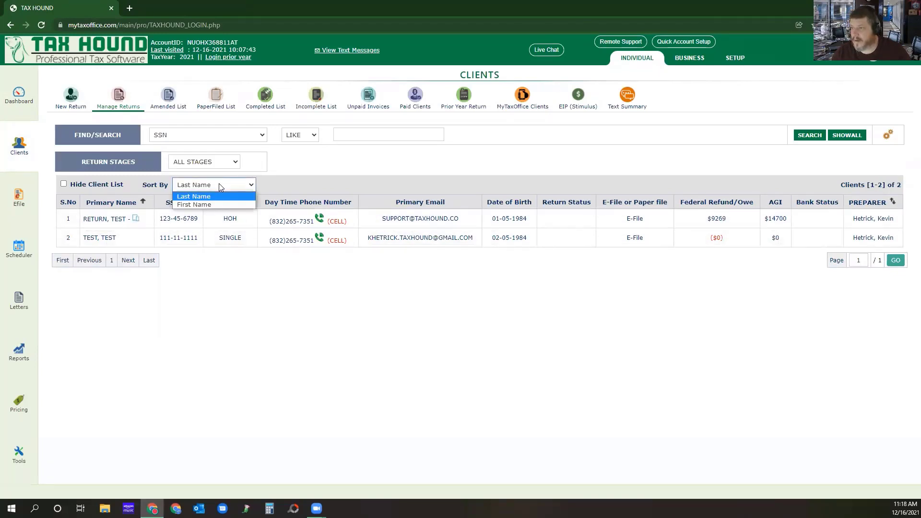
left_click(227, 322)
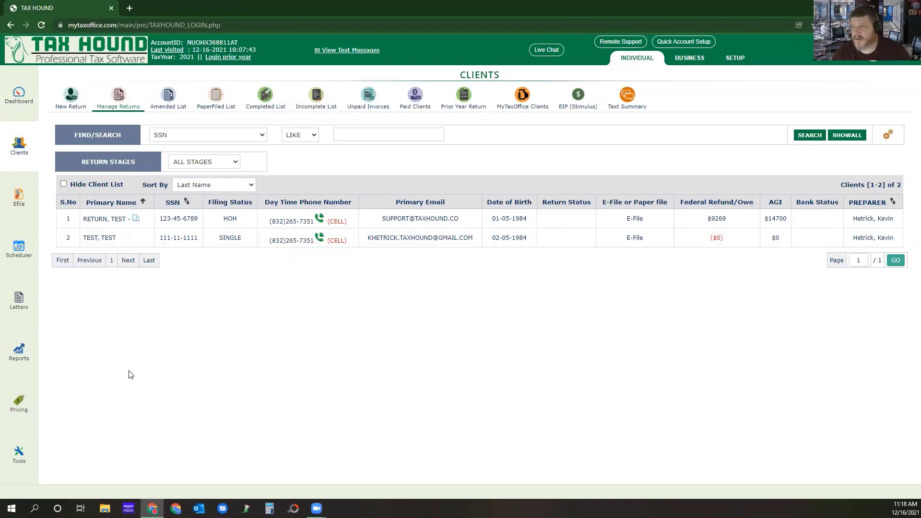
left_click(63, 184)
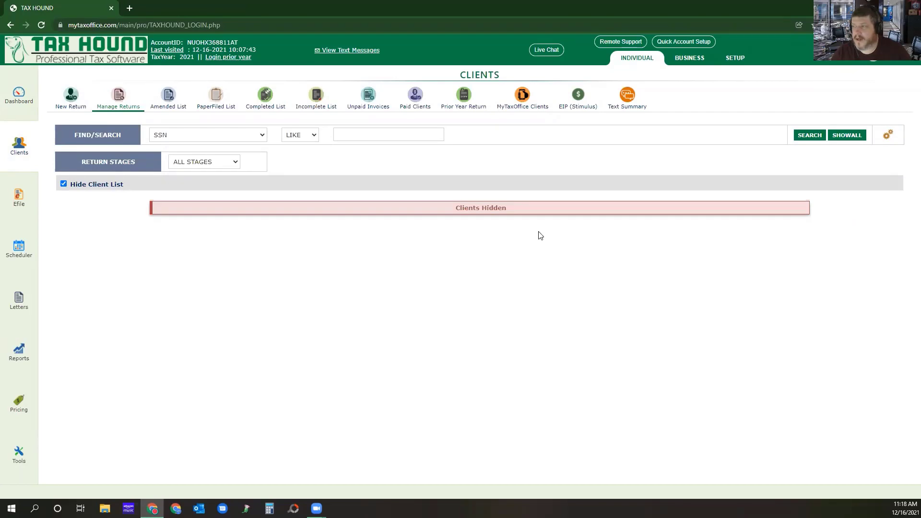
left_click(63, 184)
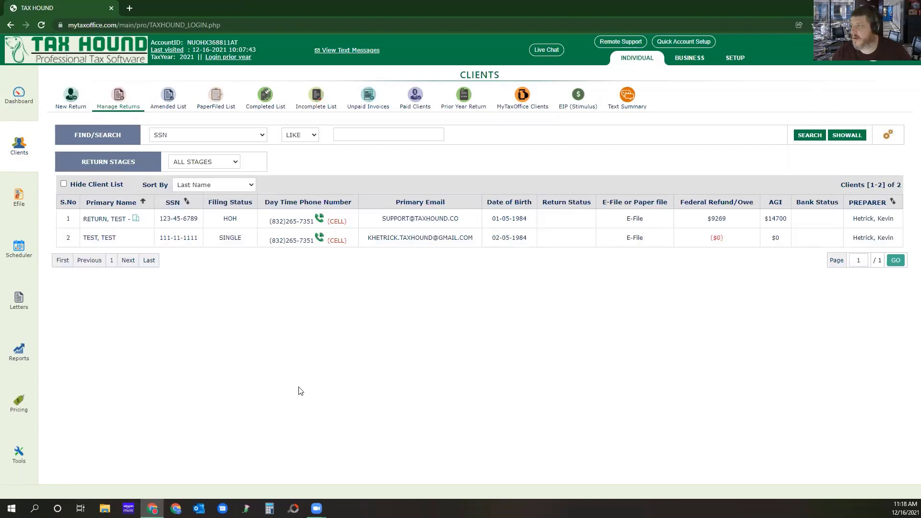
left_click(235, 163)
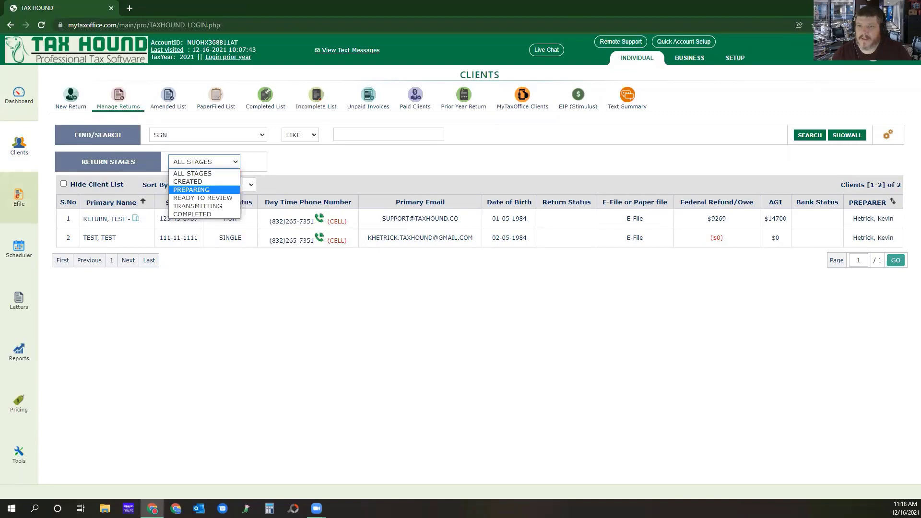
left_click(19, 198)
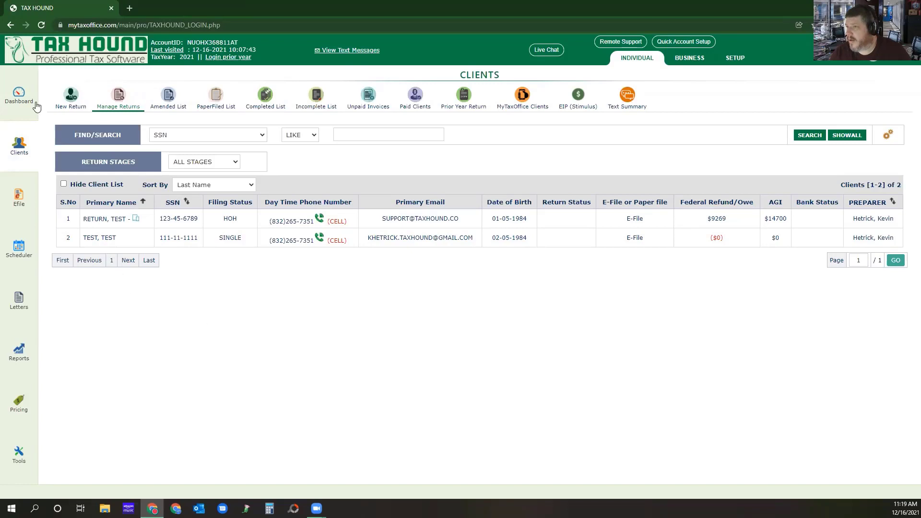
Start a new Form 1040 return, entering and re-entering the taxpayer's SSN and leaving the W-7 application unselected.
left_click(70, 95)
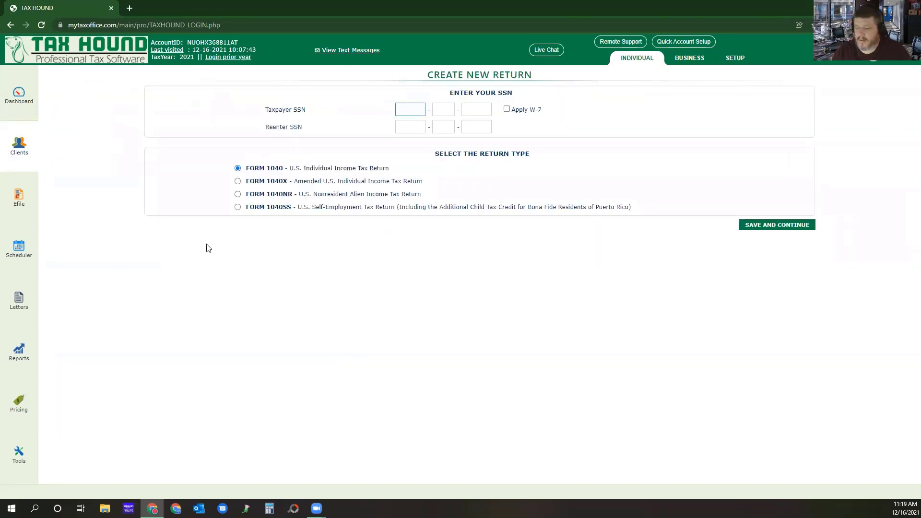
type("555-")
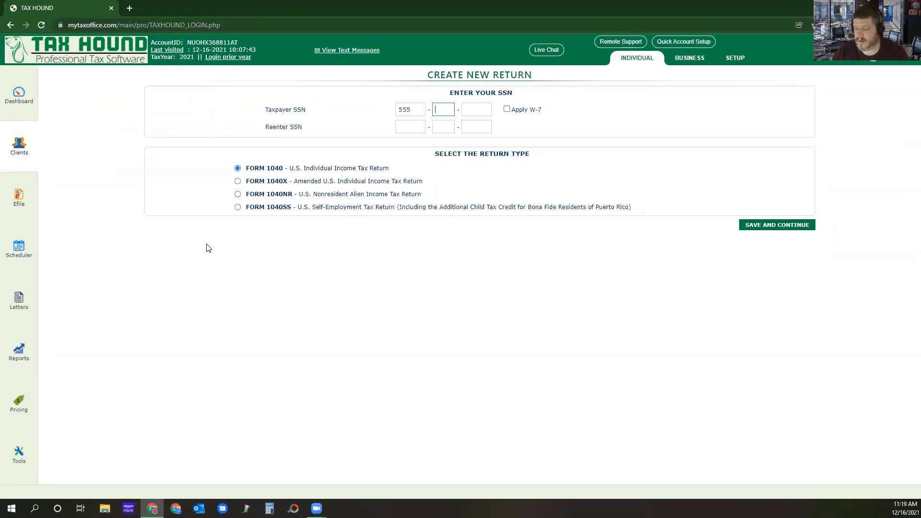
type("12-5485")
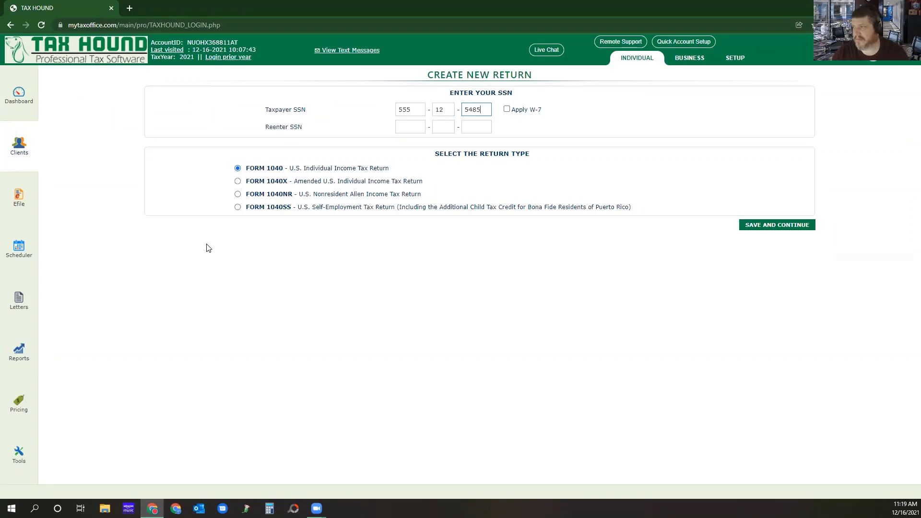
key("Tab")
type("555")
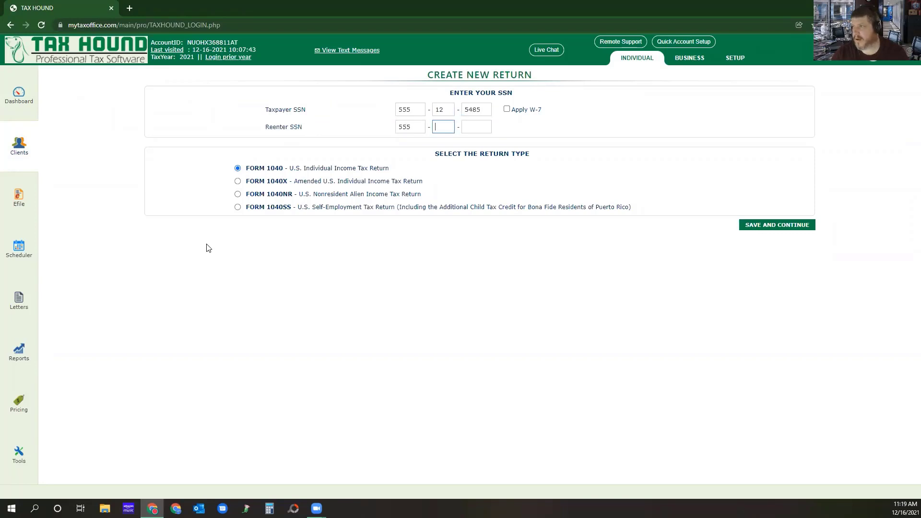
type("125485")
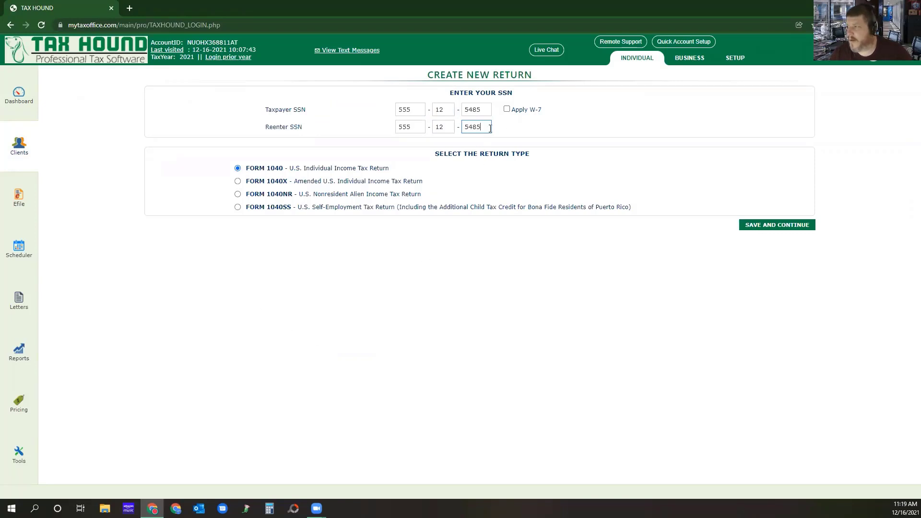
left_click(507, 111)
left_click(507, 109)
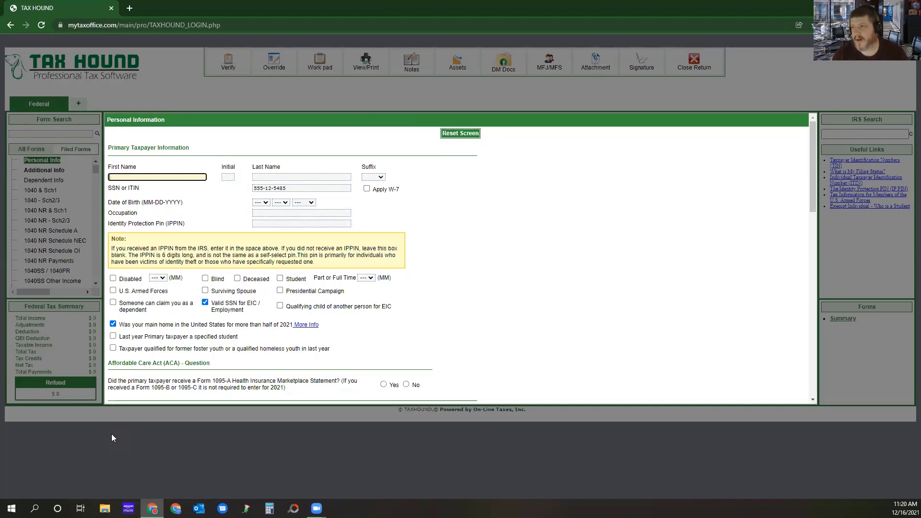
Enter the taxpayer's first and last name in the primary taxpayer information, leaving the initial and suffix blank.
type("Brun")
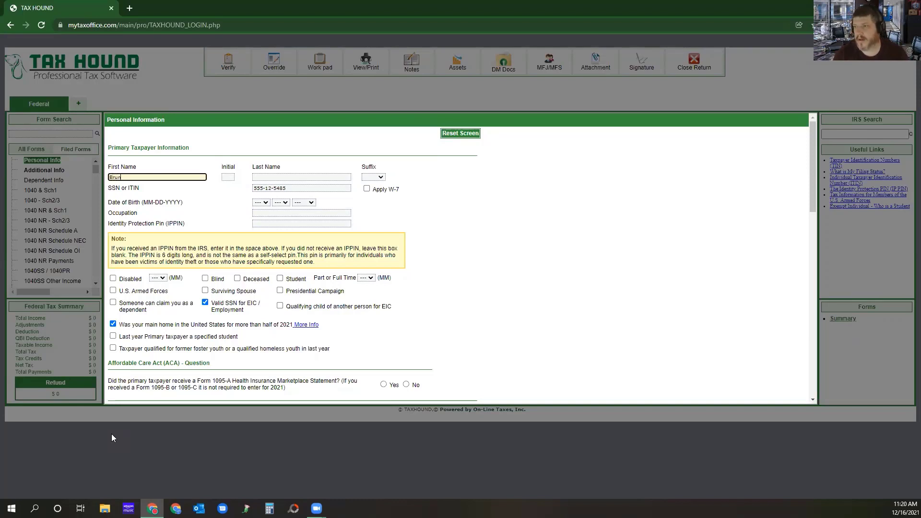
type("o")
key("Tab")
key("Tab")
type("Boy")
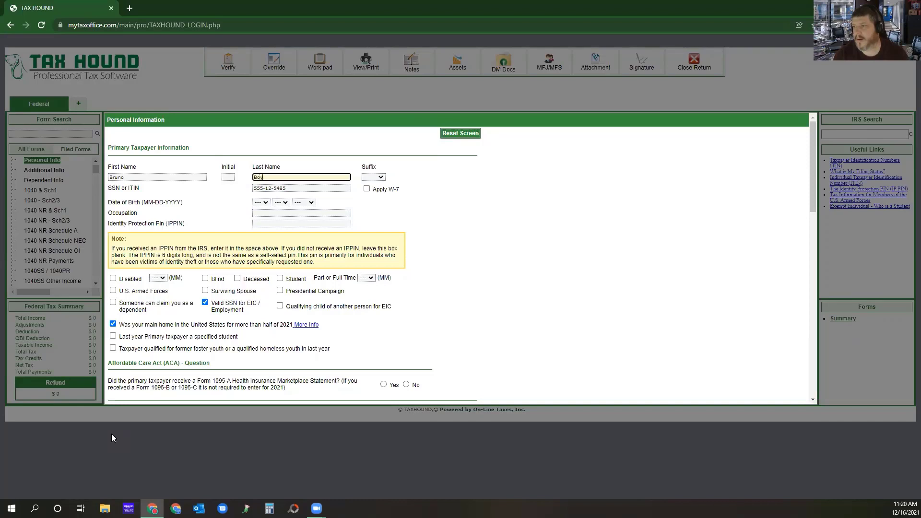
key("Tab")
key("Tab")
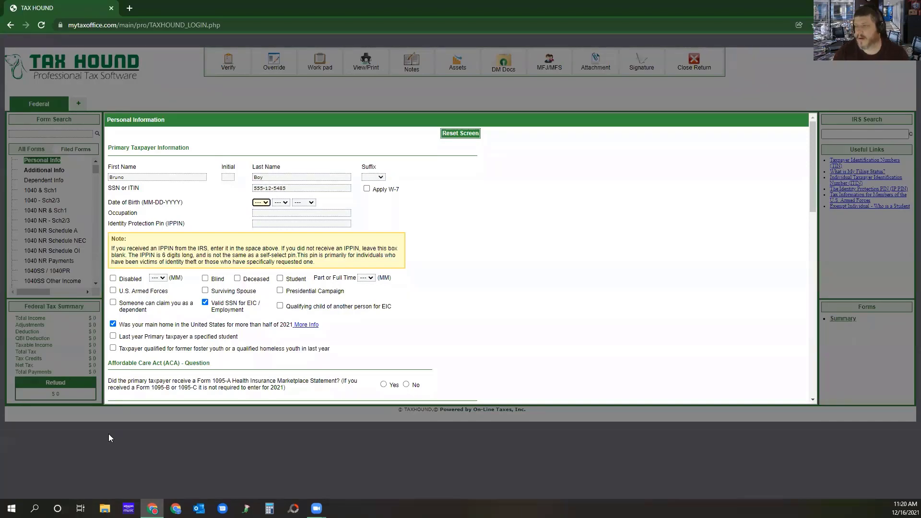
Enter the primary taxpayer's date of birth and set the occupation to worker.
type("03")
key("Tab")
type("17")
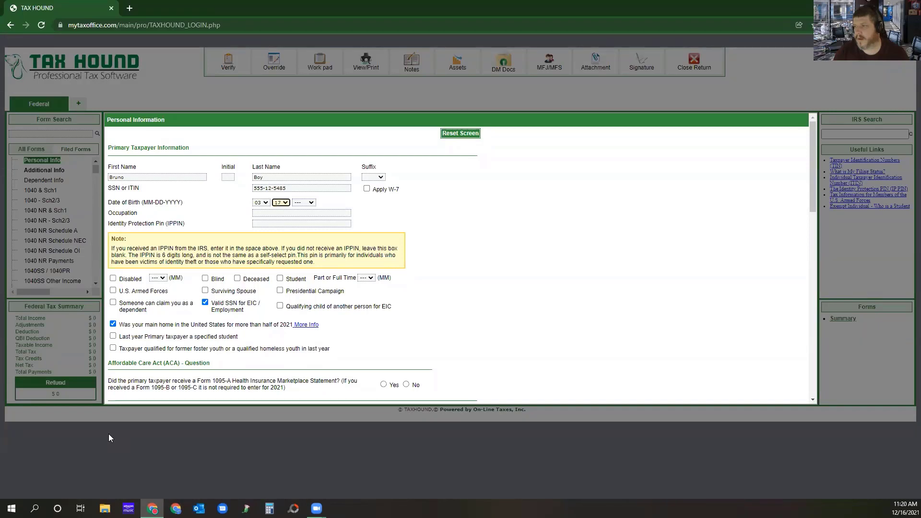
key("Tab")
type("2021")
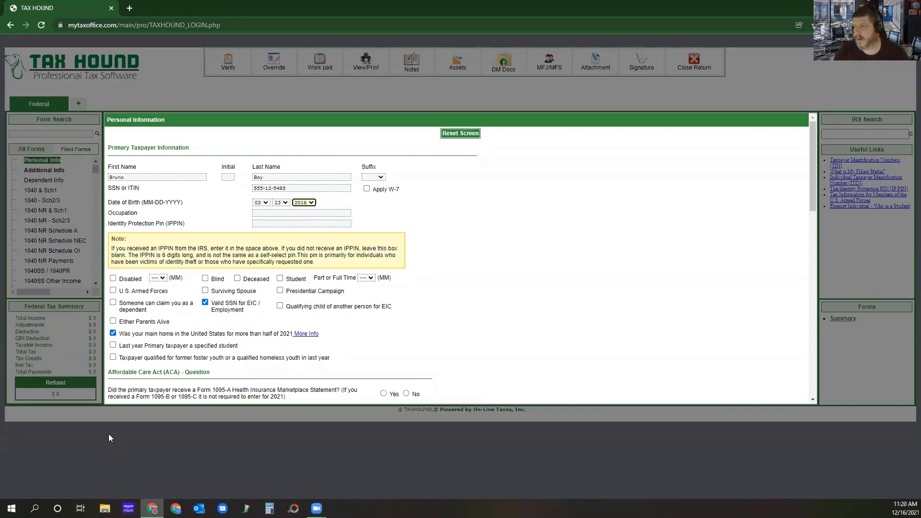
type("1990")
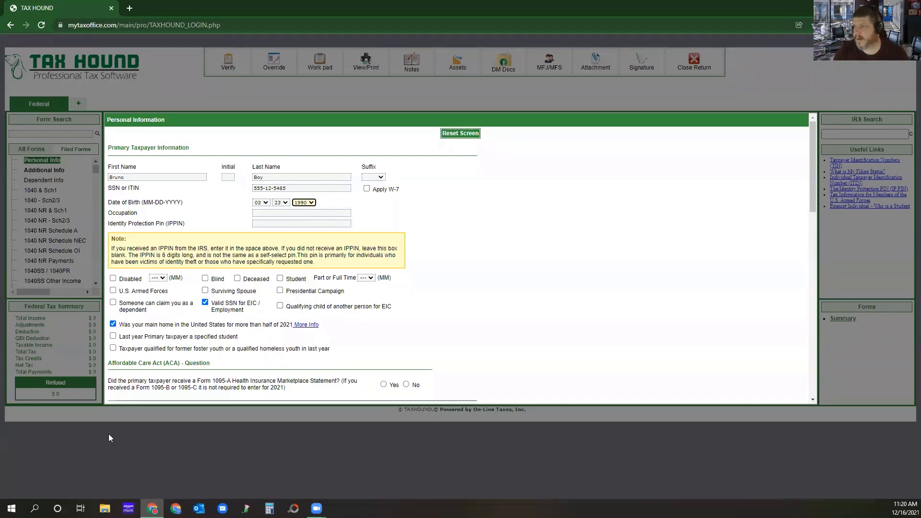
key("Tab")
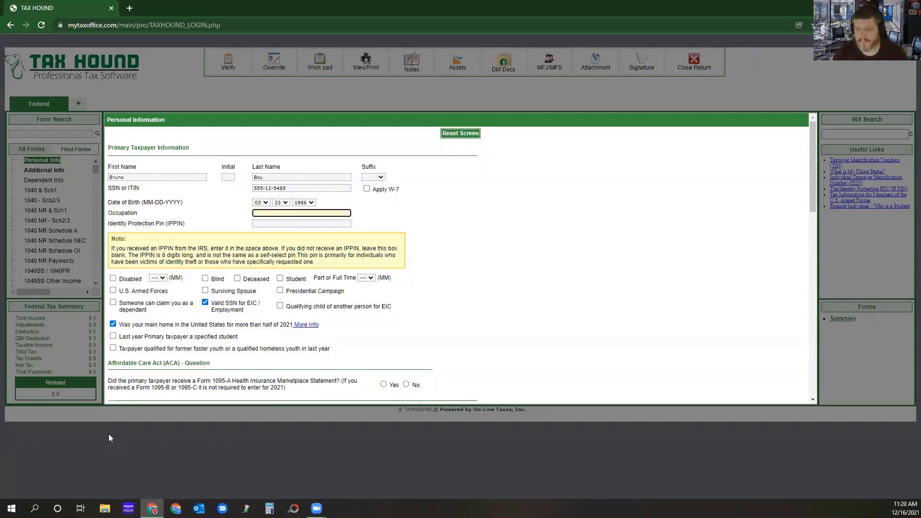
type("worker")
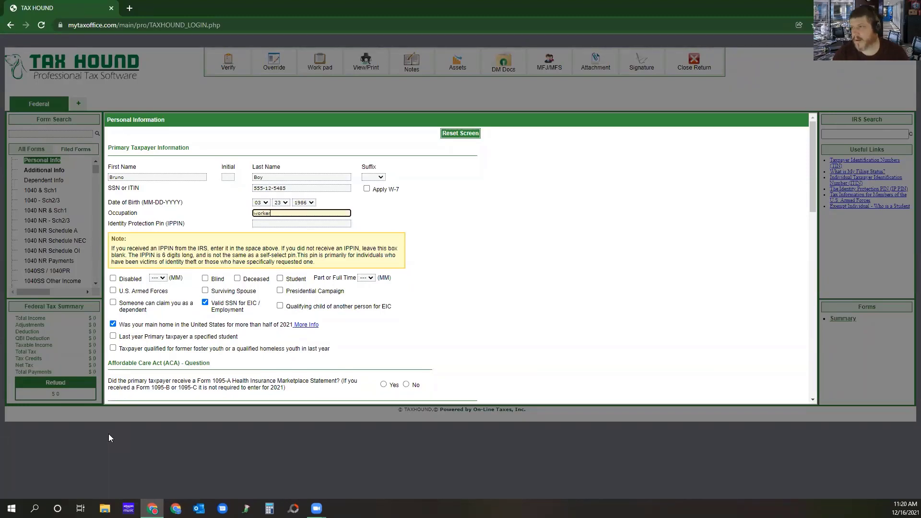
key("Tab")
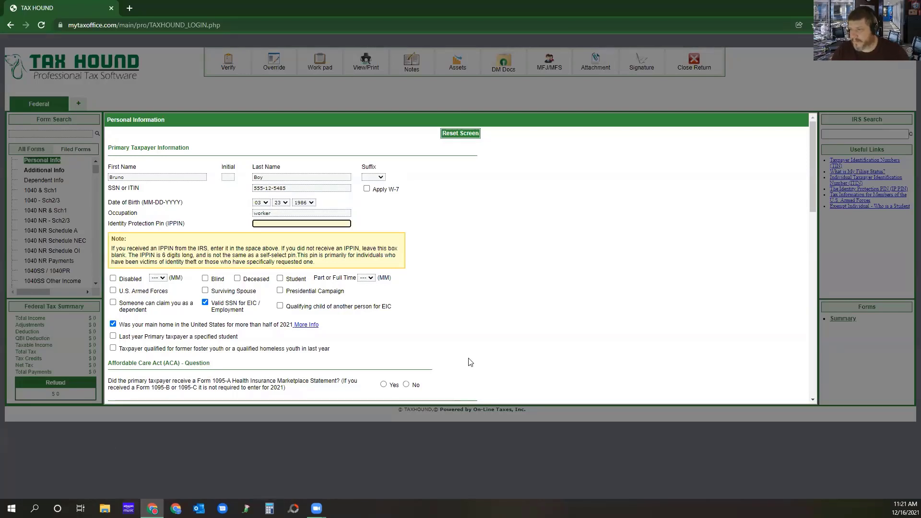
Answer No to the Form 1095-A Marketplace Statement question and set the filing status to Head of Household.
scroll(450, 194, "down", 2)
scroll(451, 194, "down", 3)
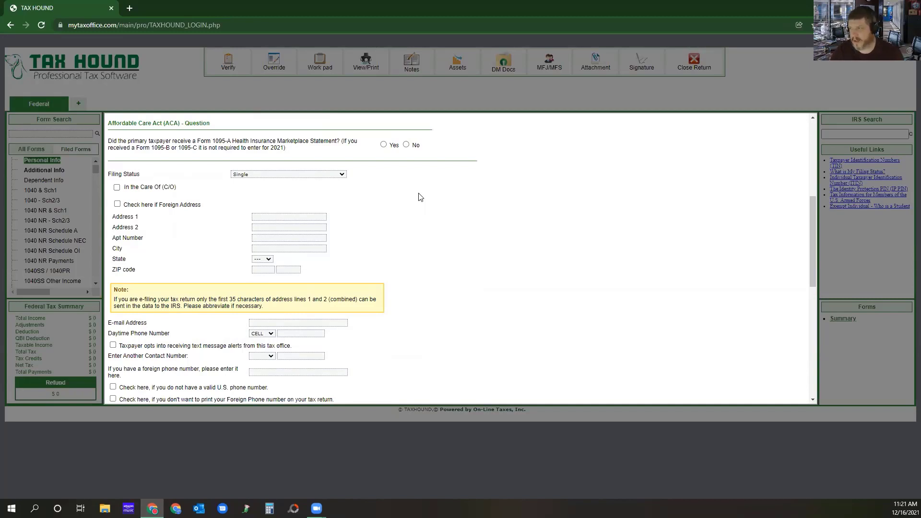
left_click(406, 144)
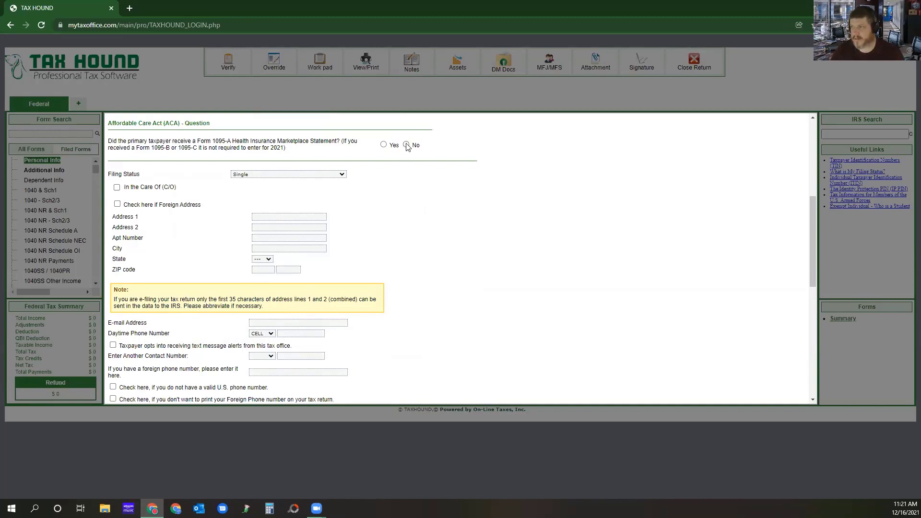
left_click(269, 175)
left_click(267, 202)
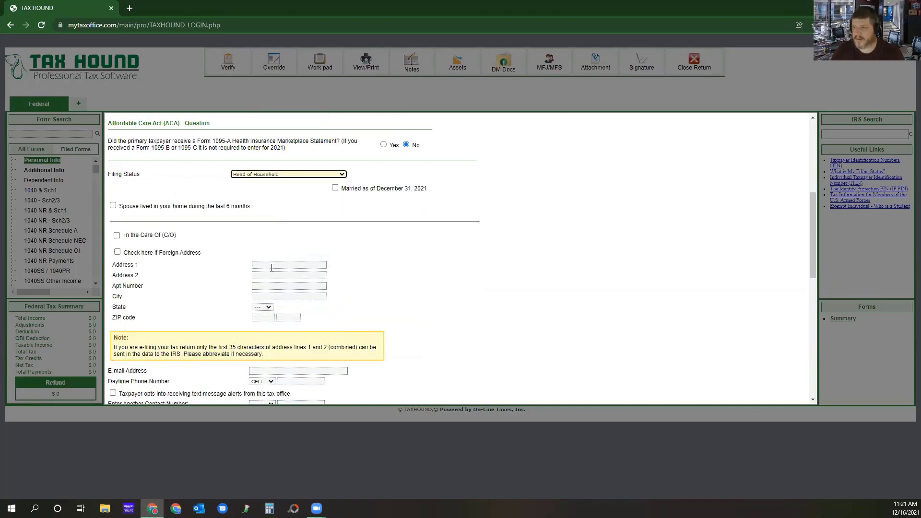
Enter the taxpayer's street address and ZIP code, leaving Address 2 and the apartment number blank.
left_click(312, 266)
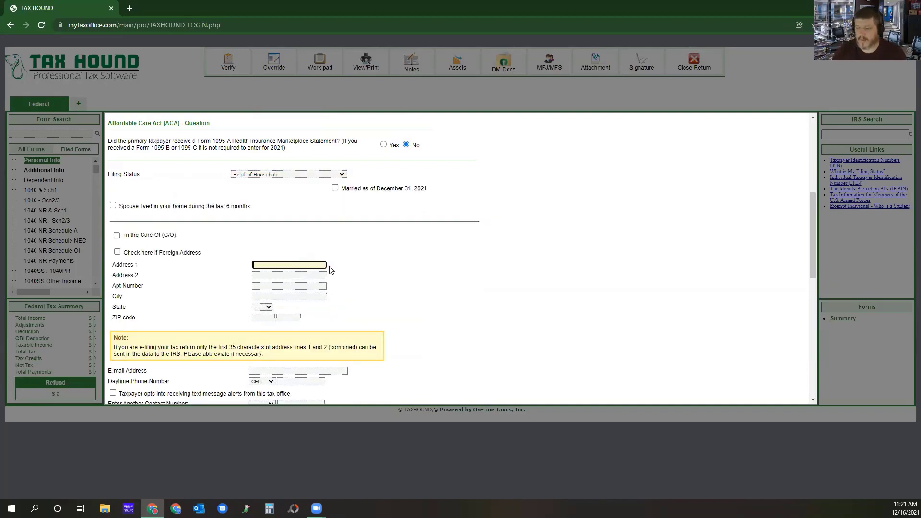
type("123 Main ")
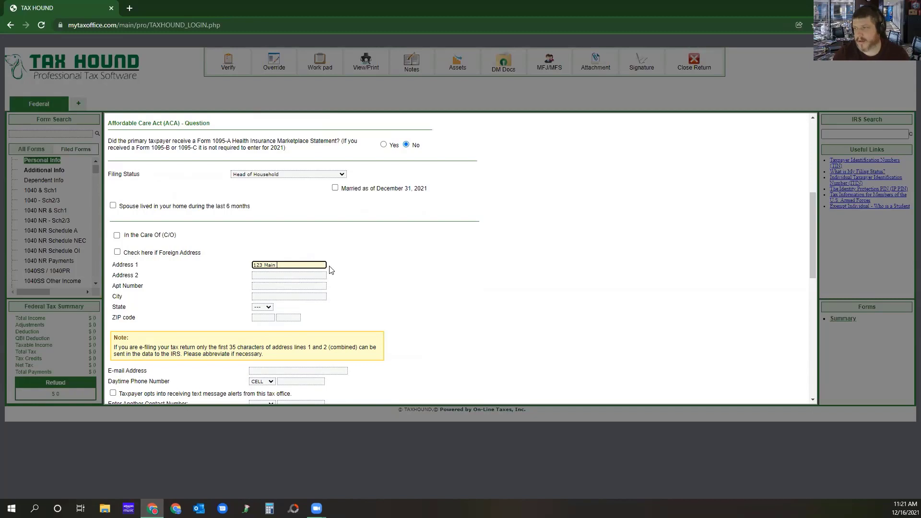
type("st Street")
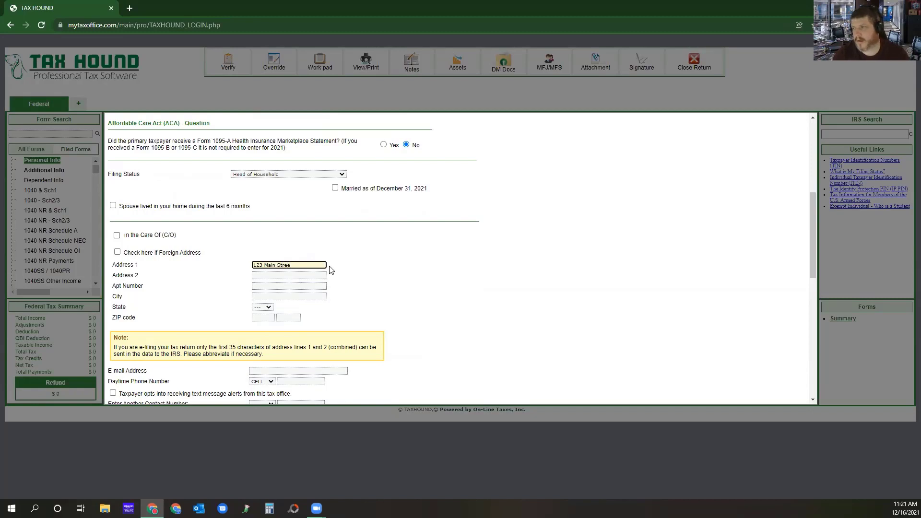
key("Tab")
key("Tab")
key("Tab")
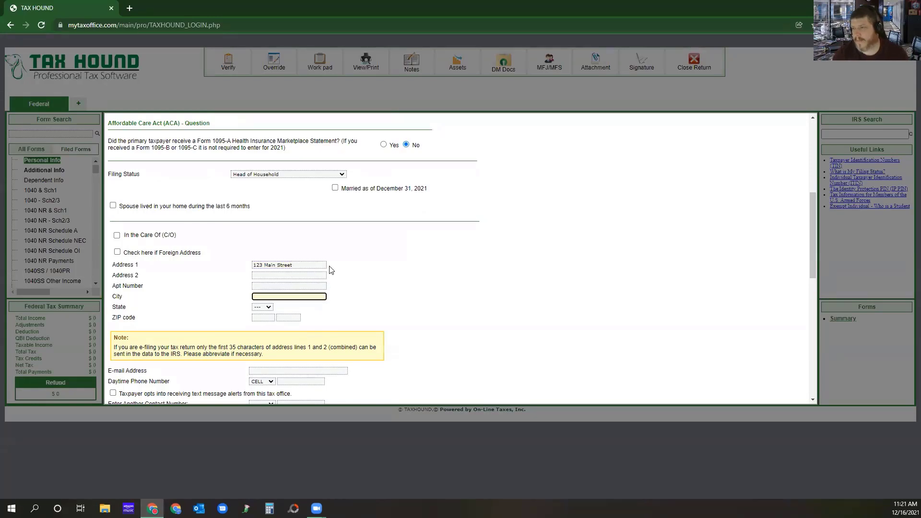
key("Tab")
key("Tab")
type("77036")
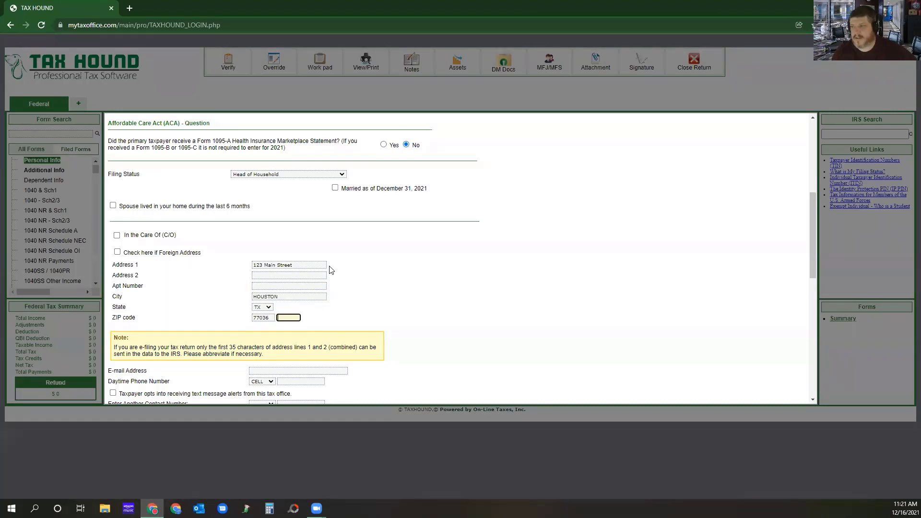
Fill in the taxpayer's e-mail address and daytime cell phone number, and opt in to text message alerts from the tax office.
scroll(331, 270, "down", 1)
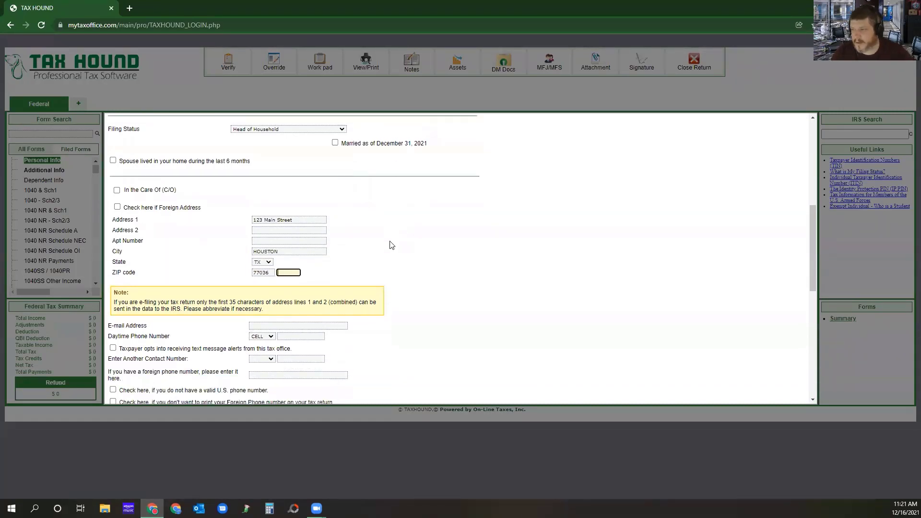
left_click(269, 323)
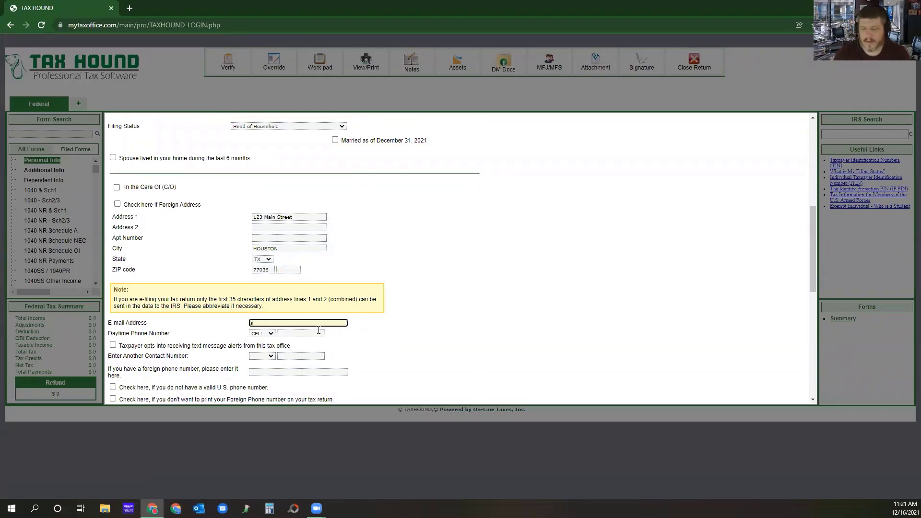
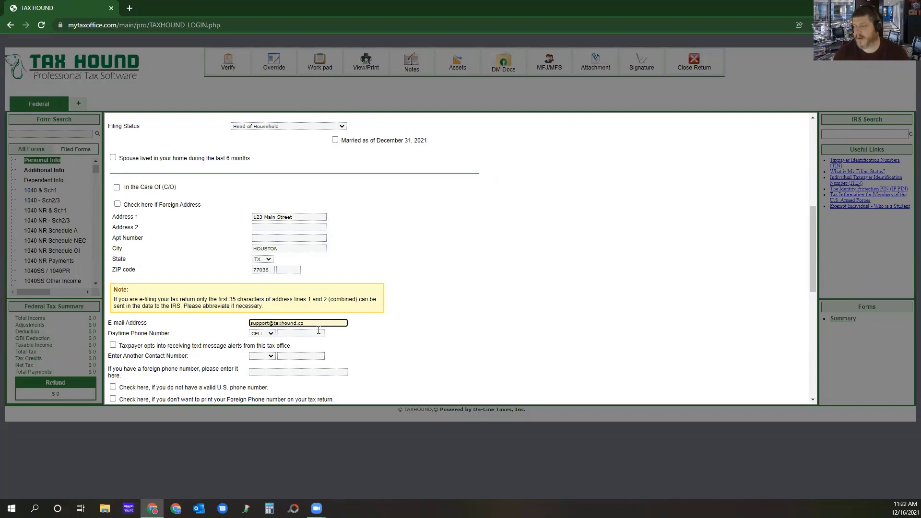
key("Tab")
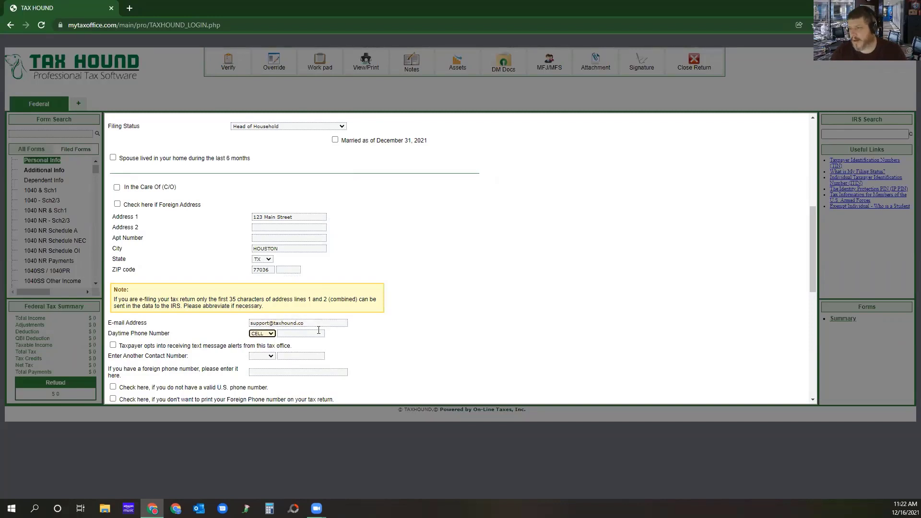
key("Tab")
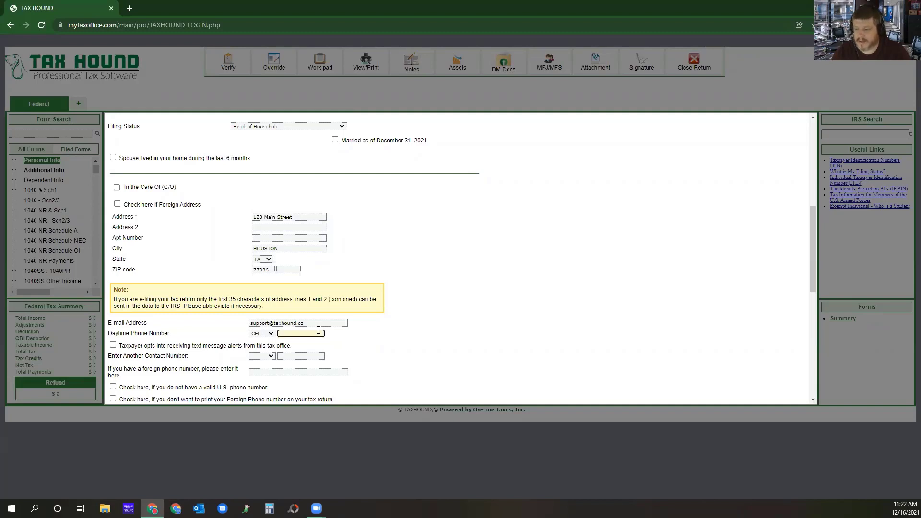
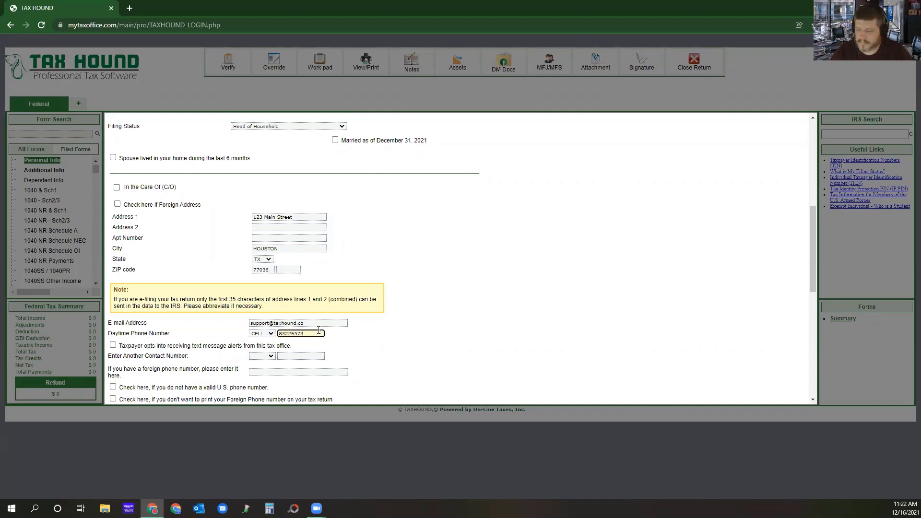
key("Tab")
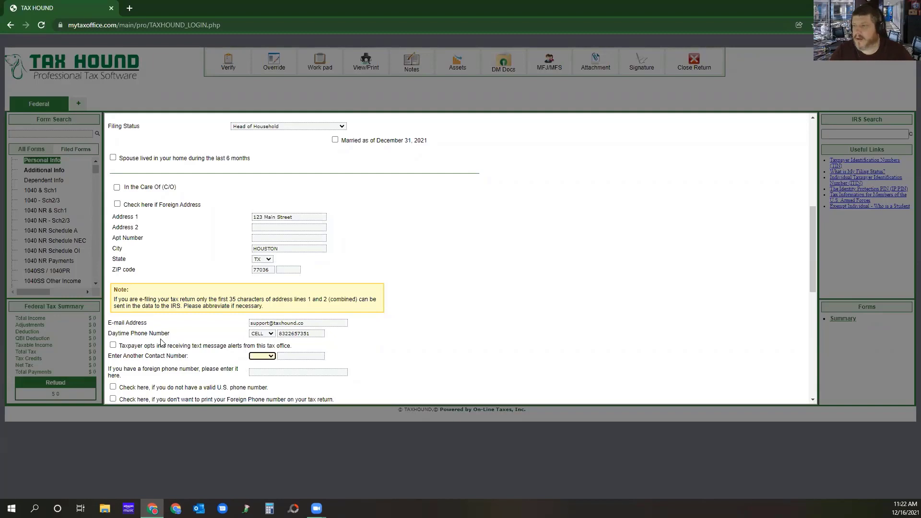
left_click(114, 345)
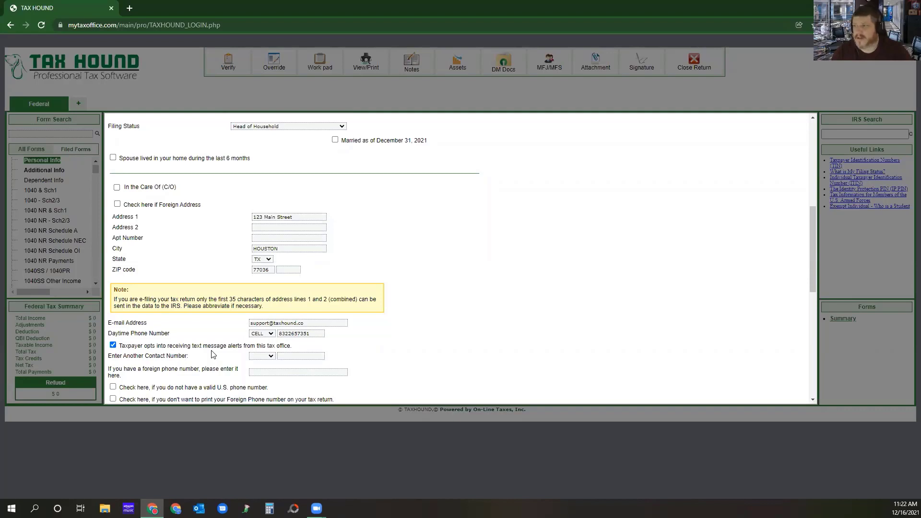
Set the taxpayer's resident state to Montana.
scroll(224, 309, "down", 2)
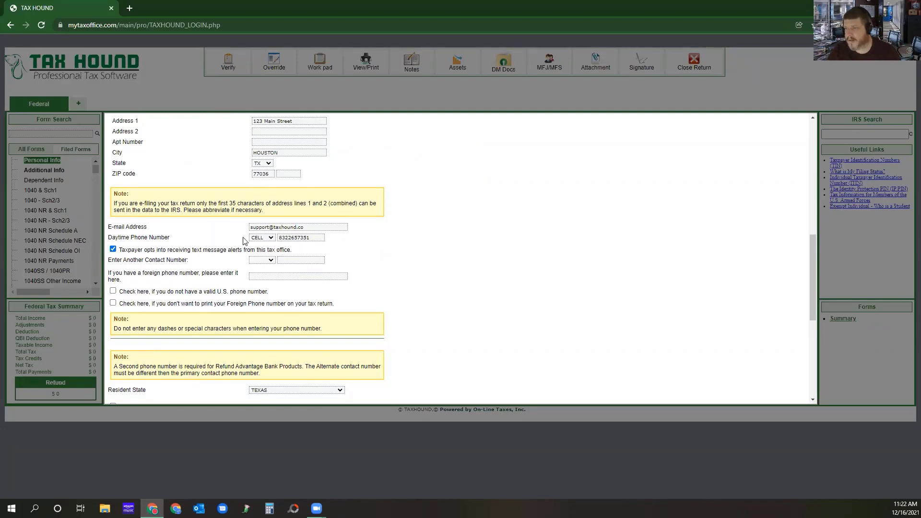
scroll(229, 237, "down", 1)
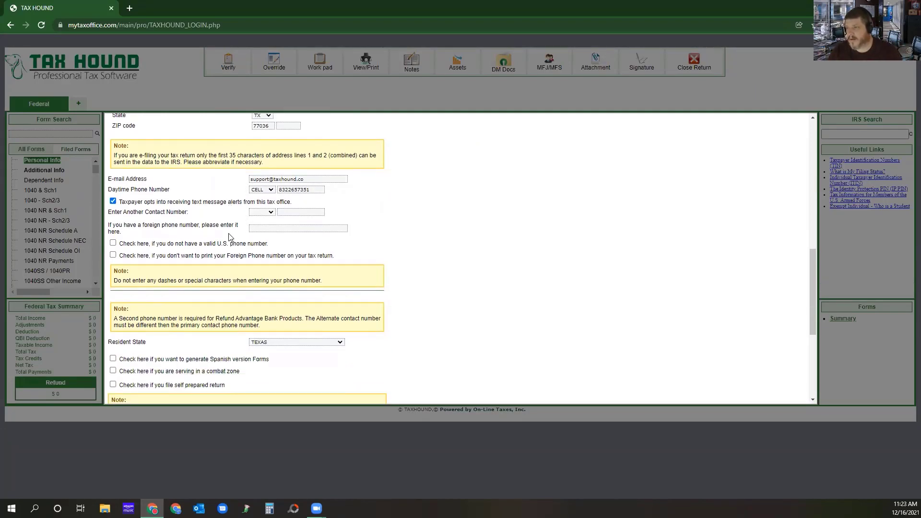
scroll(229, 236, "down", 4)
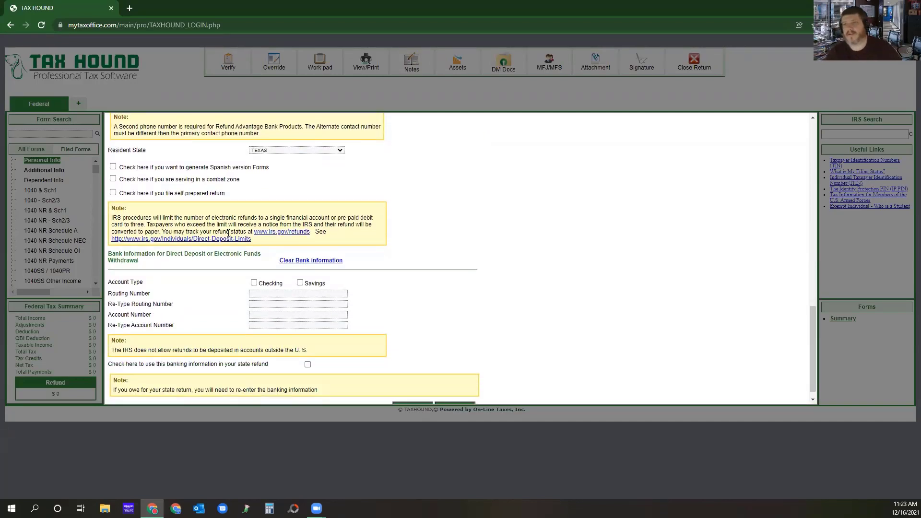
left_click(329, 152)
left_click(329, 153)
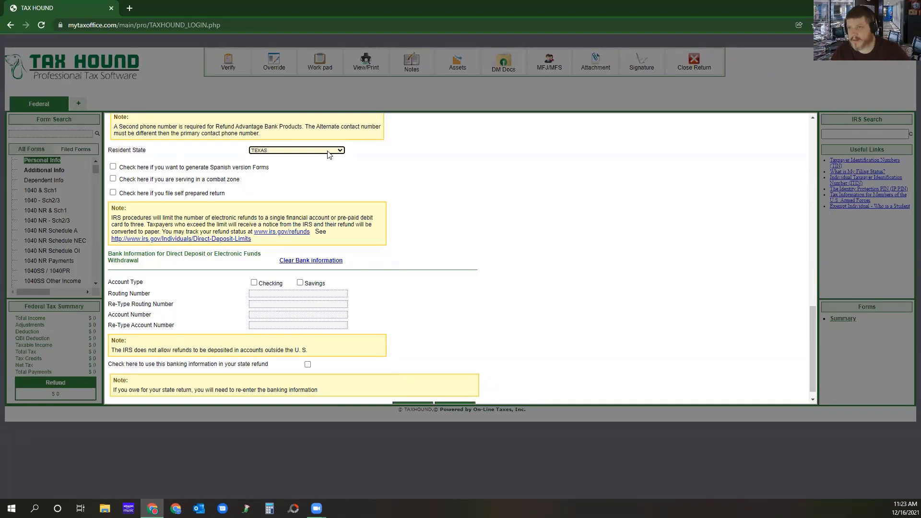
left_click(328, 154)
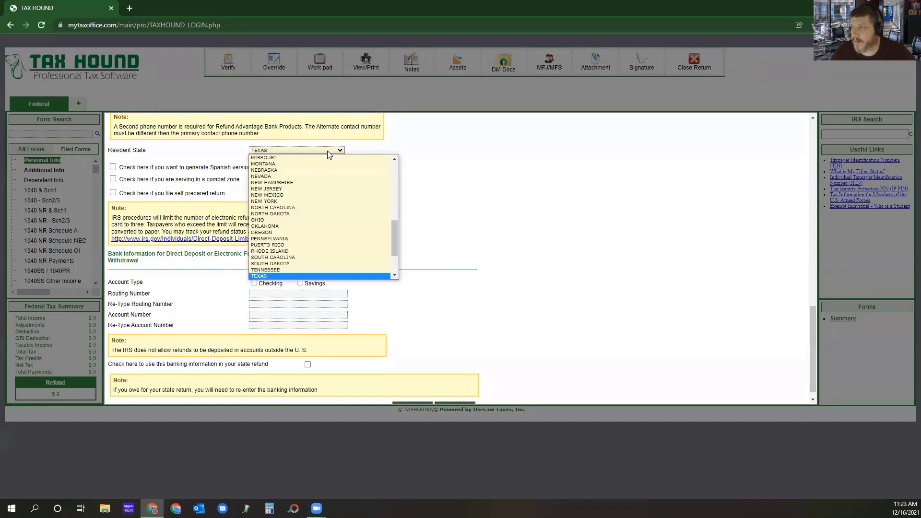
left_click(283, 162)
left_click(205, 162)
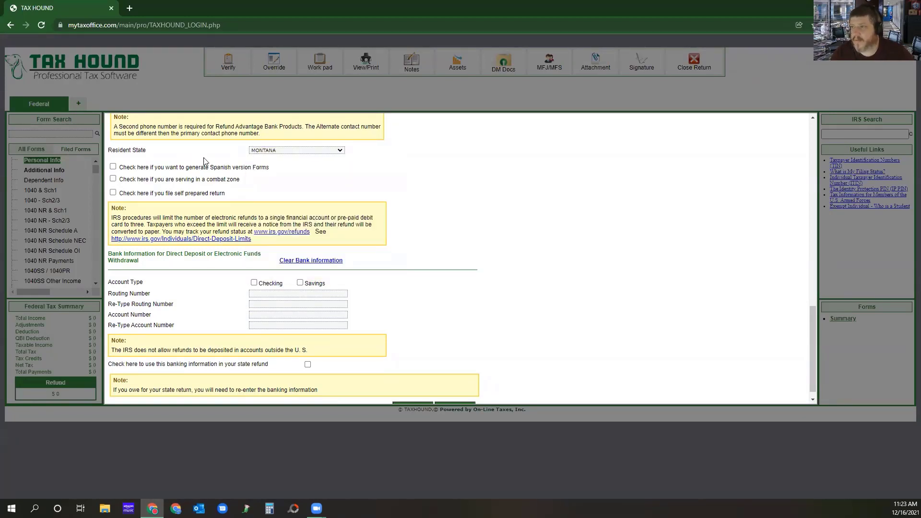
Turn the Spanish version forms option on and back off, leave the direct deposit details blank, and save the personal information.
scroll(335, 198, "down", 1)
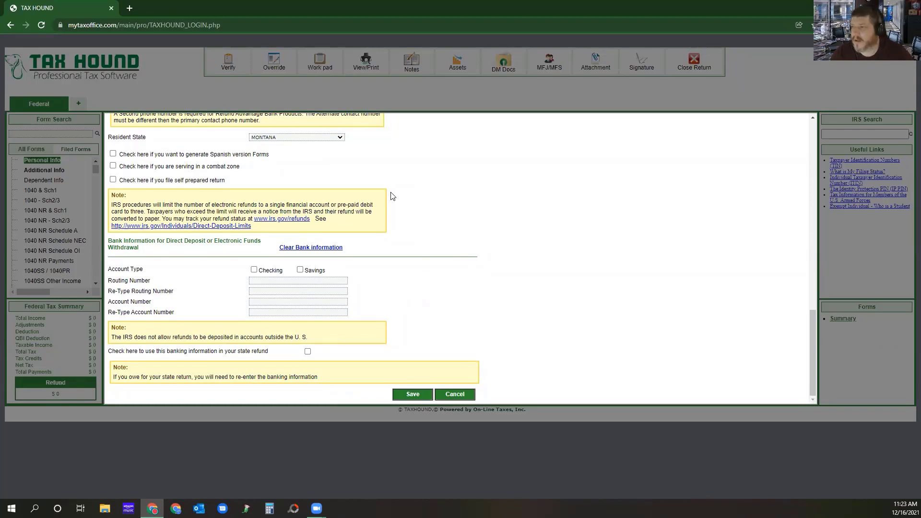
left_click(114, 154)
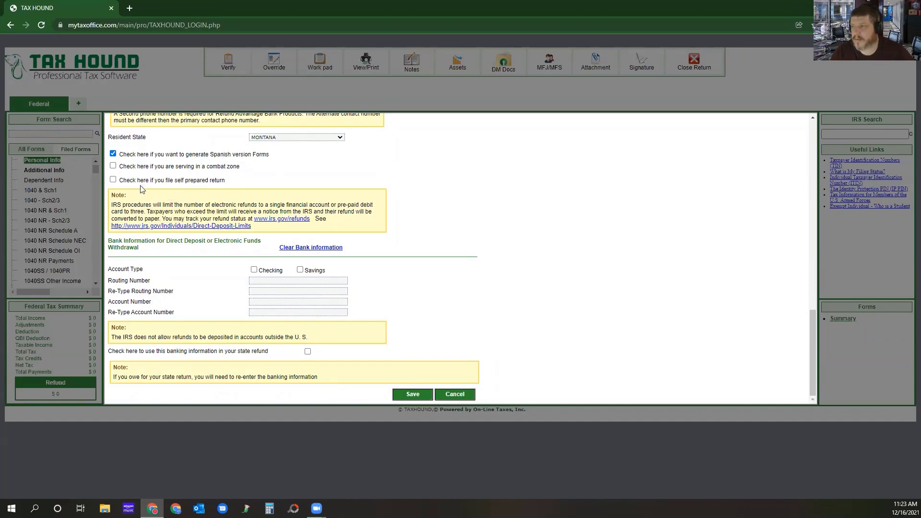
left_click(112, 154)
left_click(281, 281)
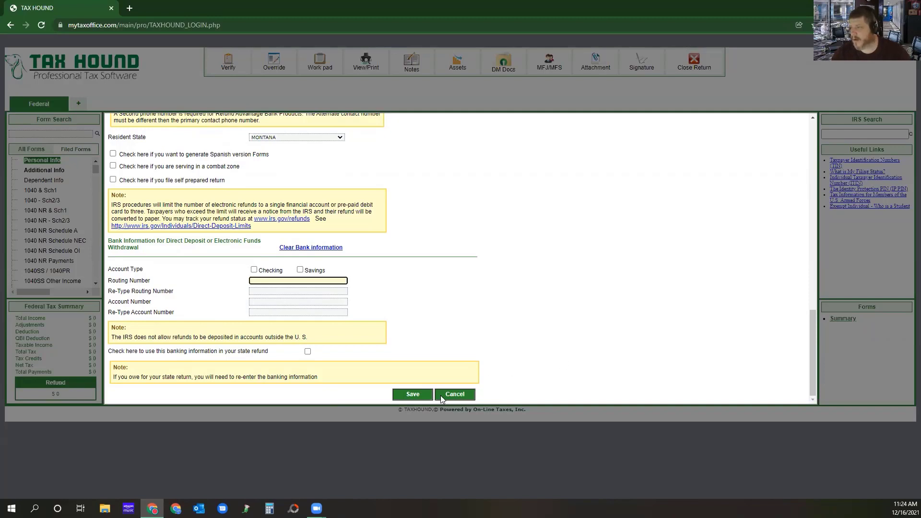
left_click(411, 393)
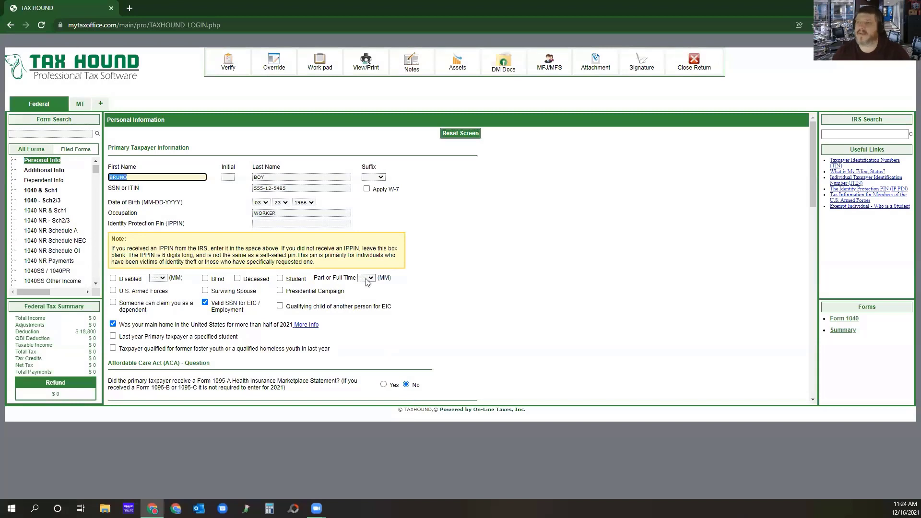
Open the Montana state return, override the residential status to part-year resident, and set it back to full-year resident.
left_click(80, 106)
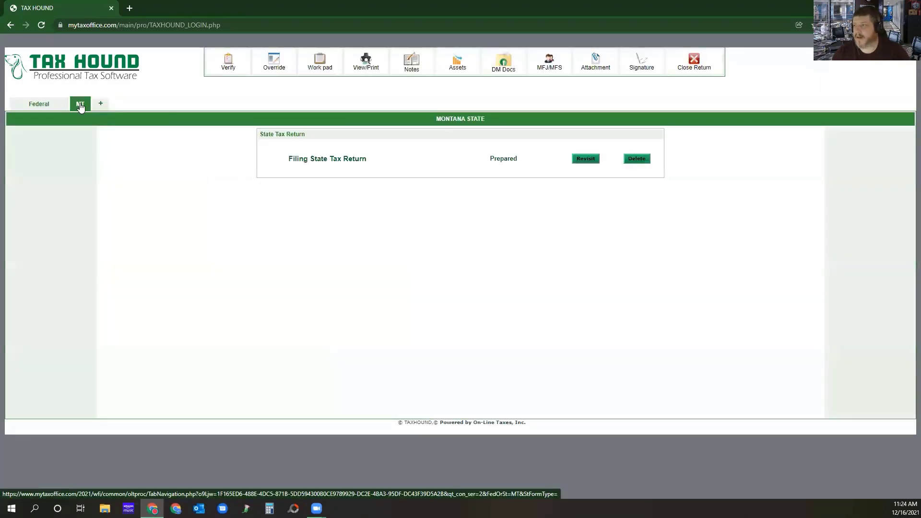
left_click(585, 159)
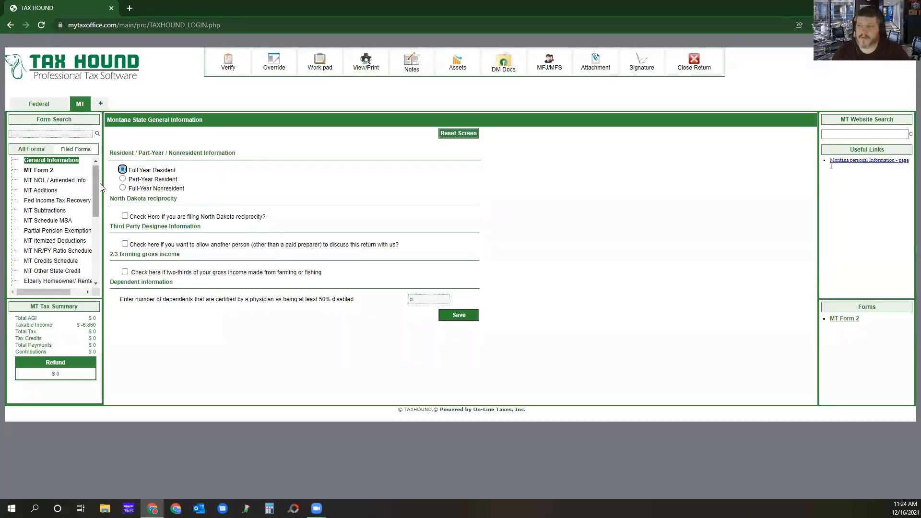
left_click(123, 179)
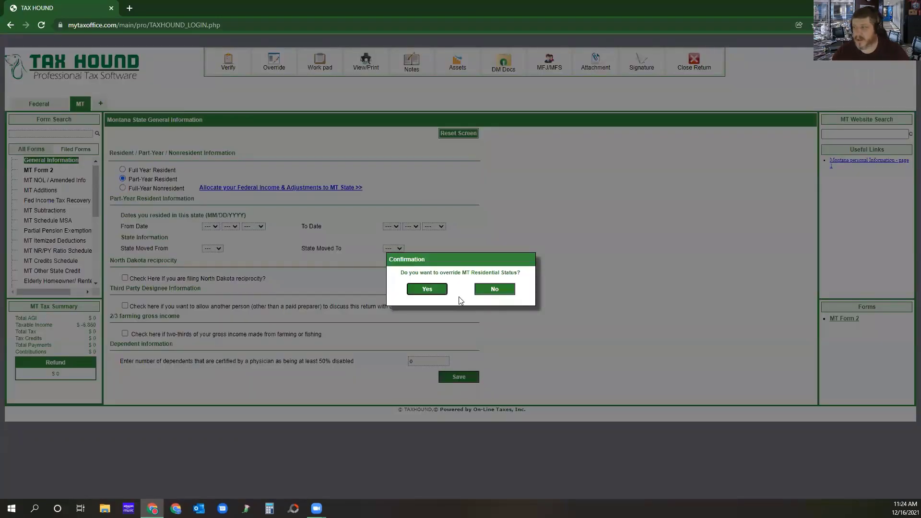
left_click(427, 289)
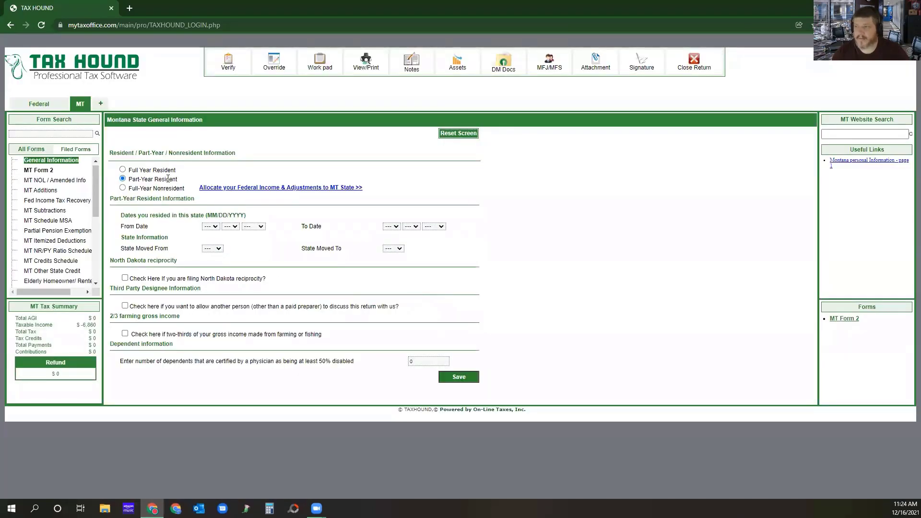
left_click(123, 170)
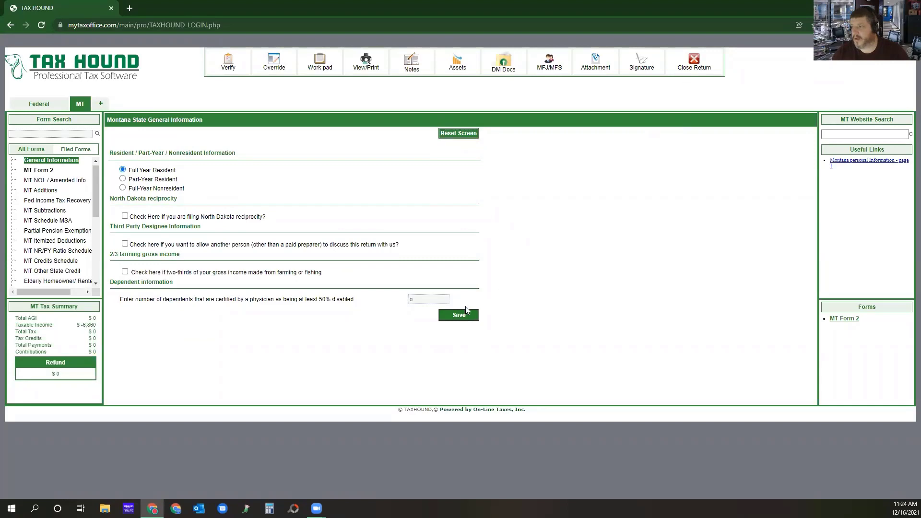
Change the taxpayer's resident state to Texas in the federal personal information, save it, and check the Montana state return's status.
left_click(36, 106)
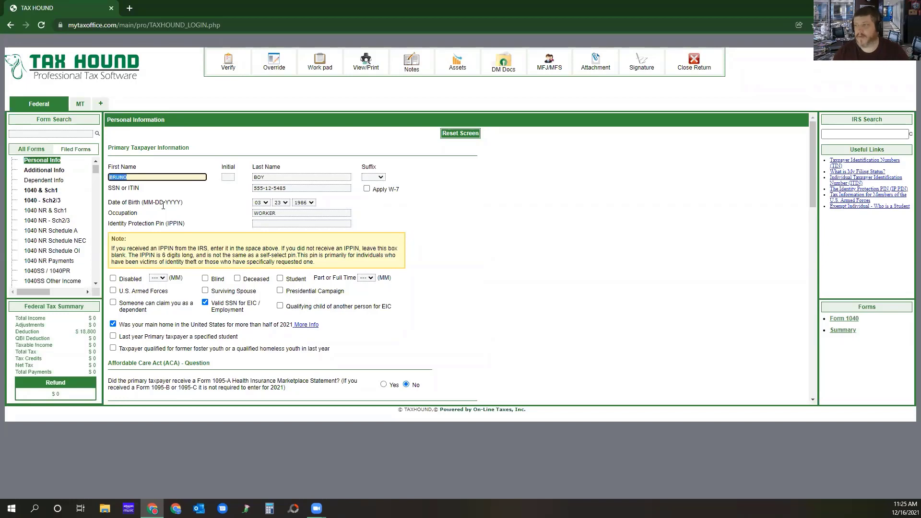
scroll(398, 225, "down", 5)
scroll(391, 226, "down", 10)
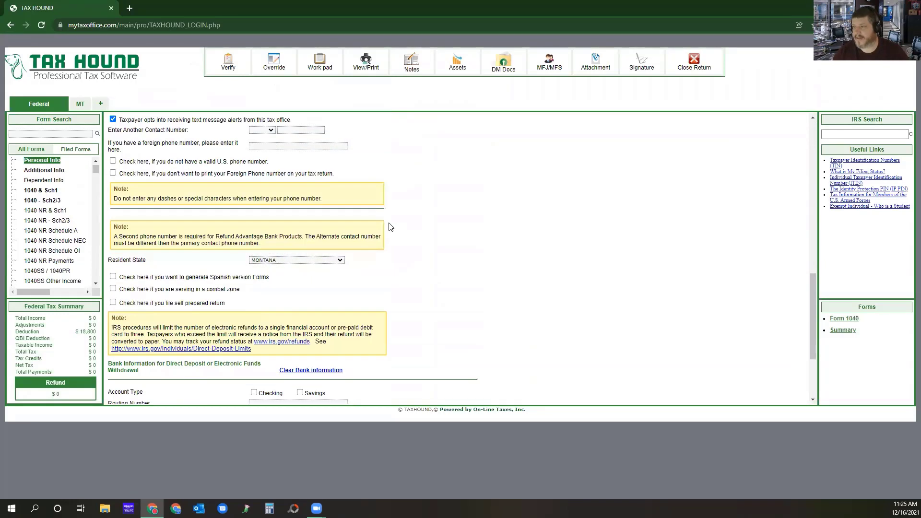
left_click(317, 137)
scroll(301, 180, "down", 5)
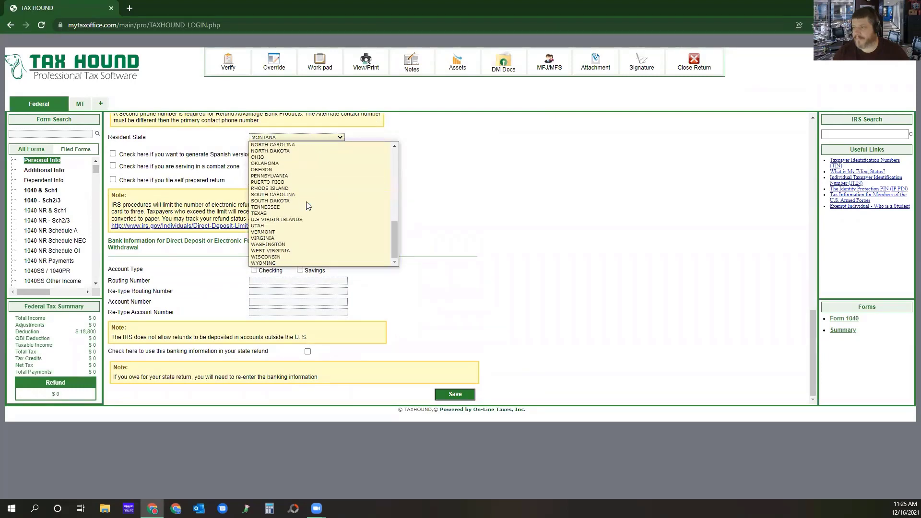
left_click(307, 226)
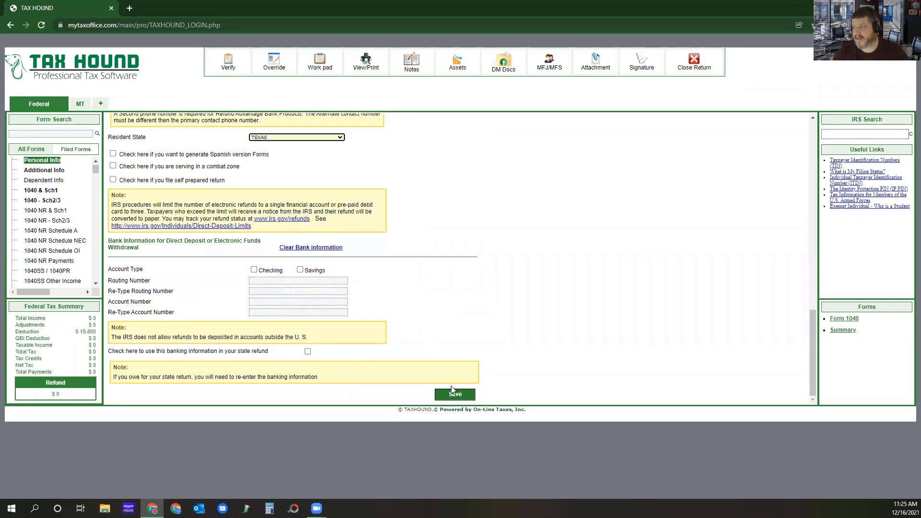
left_click(454, 395)
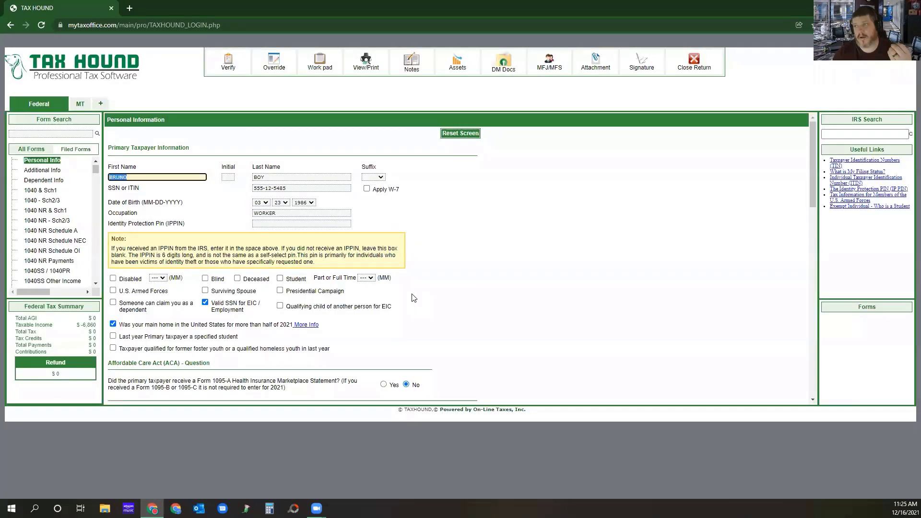
left_click(79, 104)
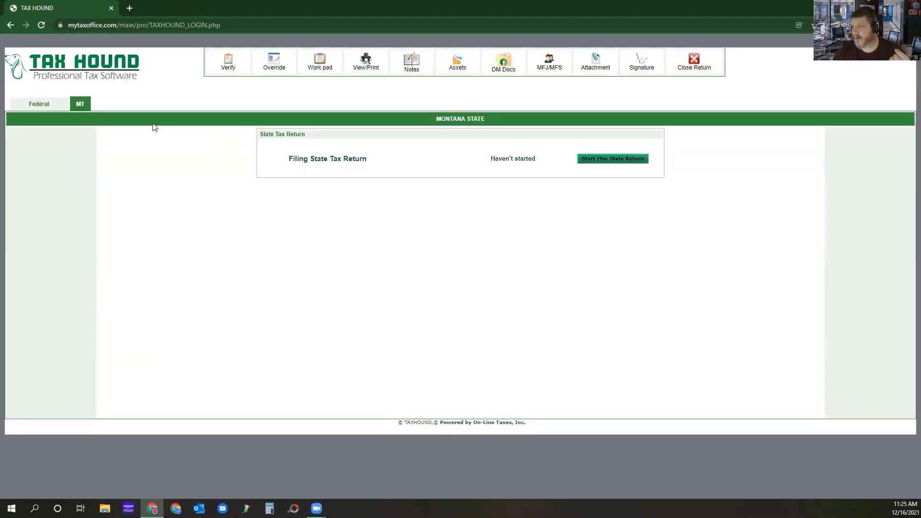
left_click(43, 106)
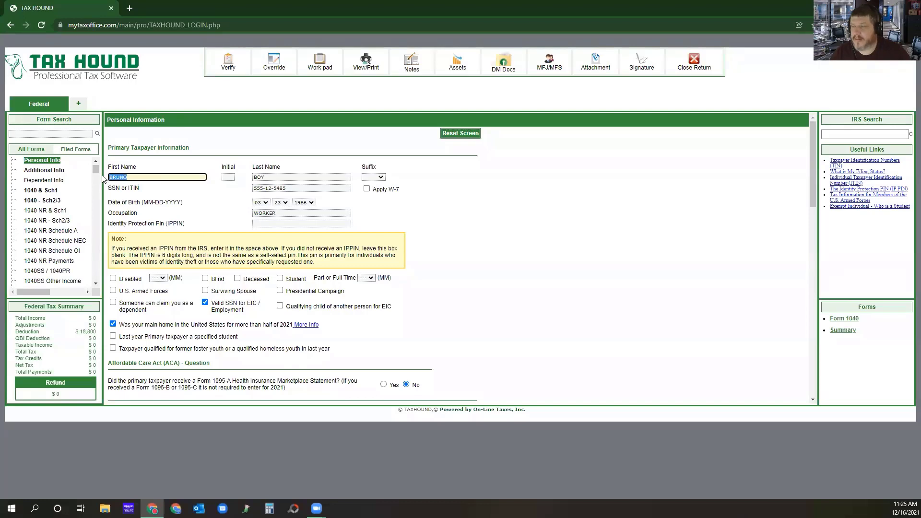
In the additional information, declare a state-issued ID, choose Driver's License (U.S. state) issued by TX, and enter the identification number.
left_click(48, 171)
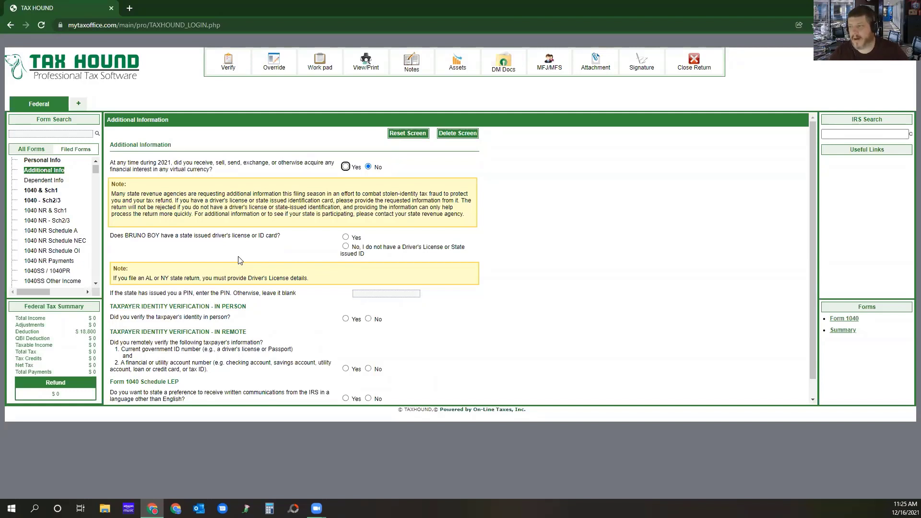
left_click(346, 237)
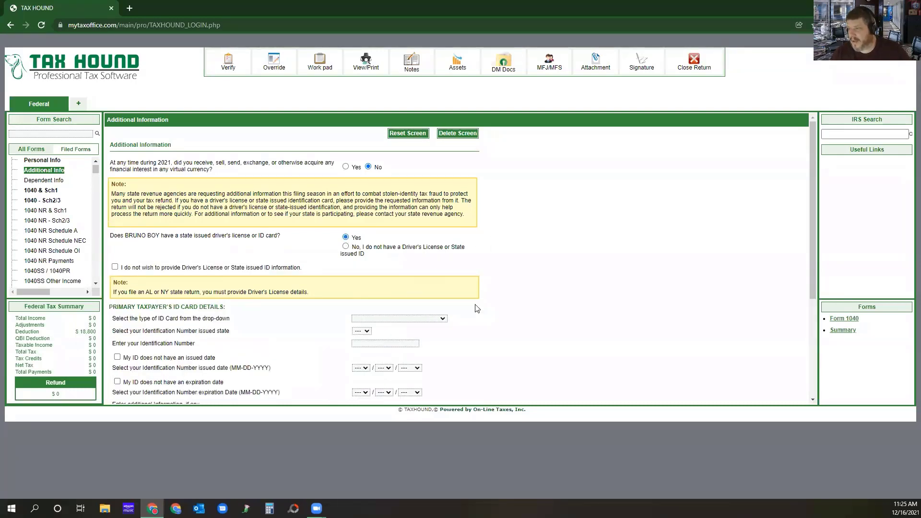
scroll(499, 295, "down", 2)
left_click(388, 224)
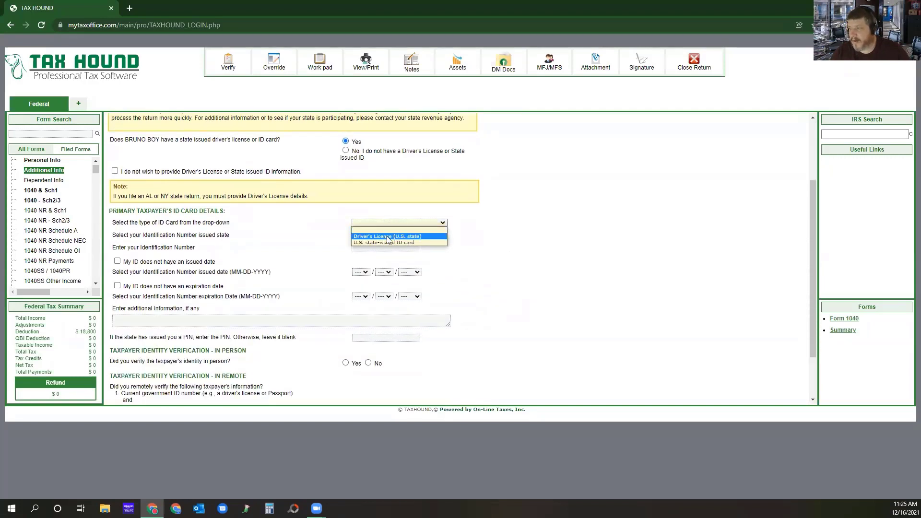
left_click(387, 236)
left_click(361, 235)
scroll(368, 277, "down", 10)
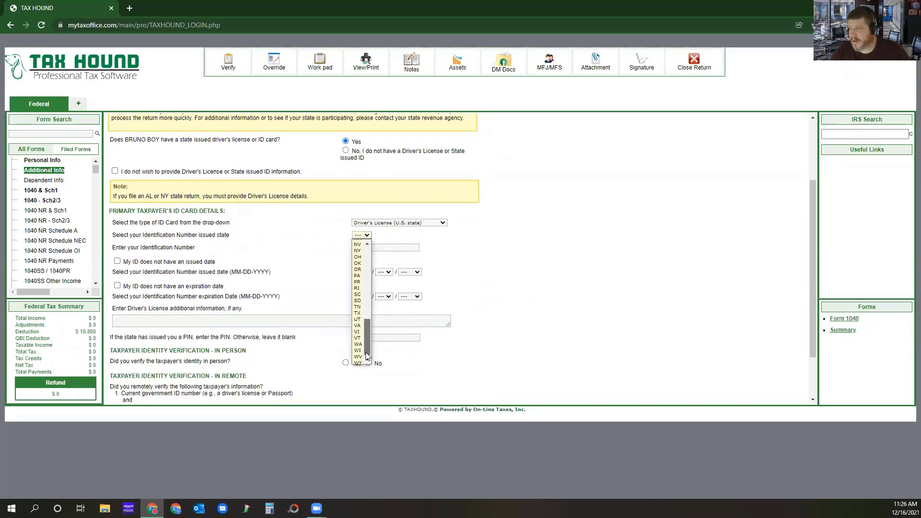
left_click(358, 314)
left_click(361, 247)
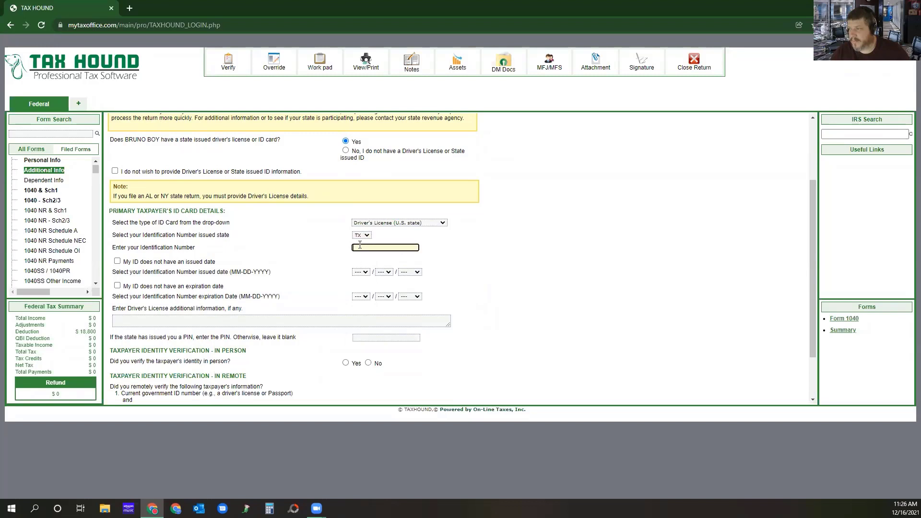
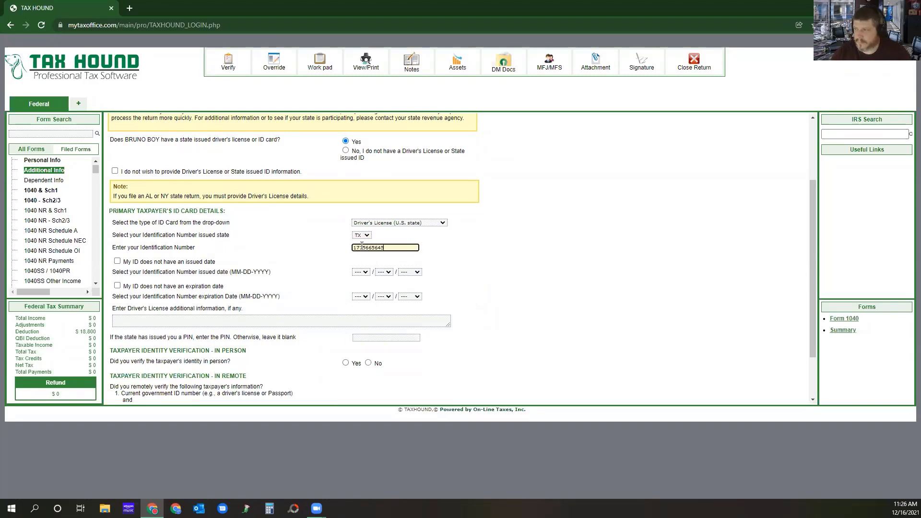
Set the issue date of the taxpayer's driver's license to 03-02-2017.
left_click(365, 272)
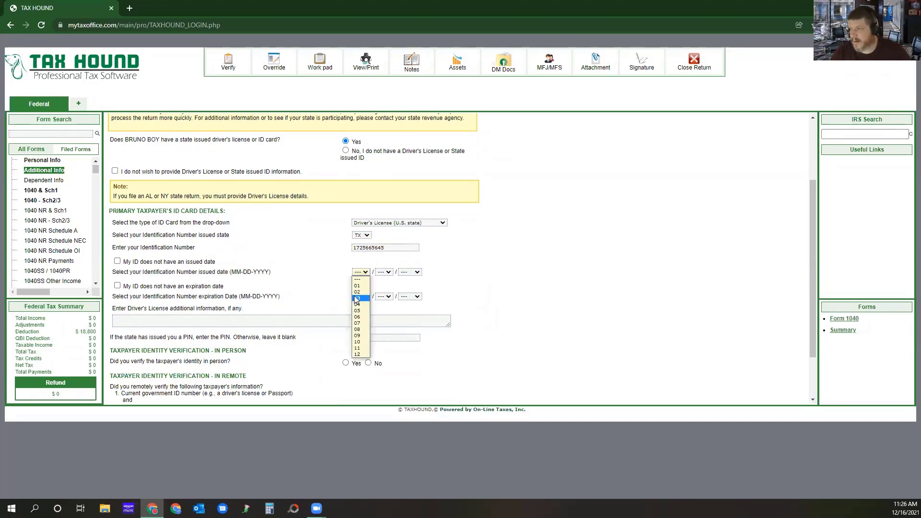
left_click(361, 299)
left_click(384, 272)
left_click(383, 293)
left_click(409, 272)
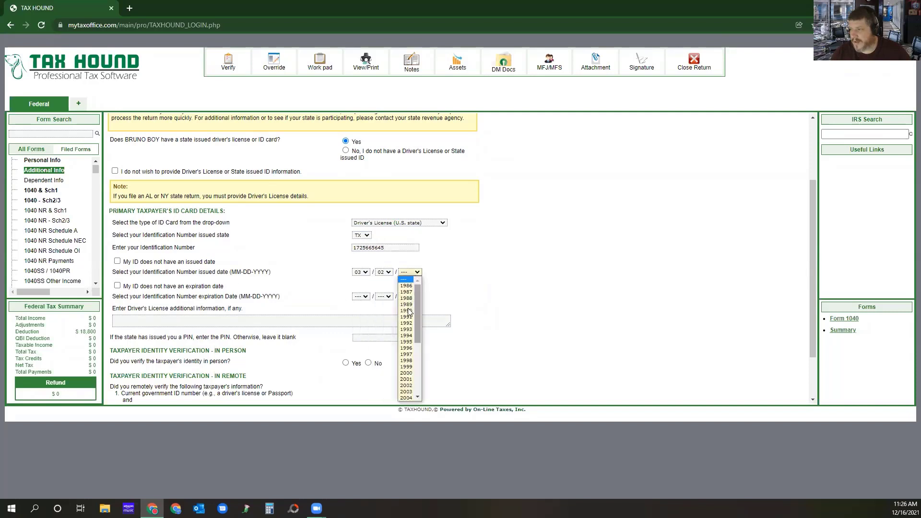
scroll(407, 365, "down", 5)
left_click(407, 373)
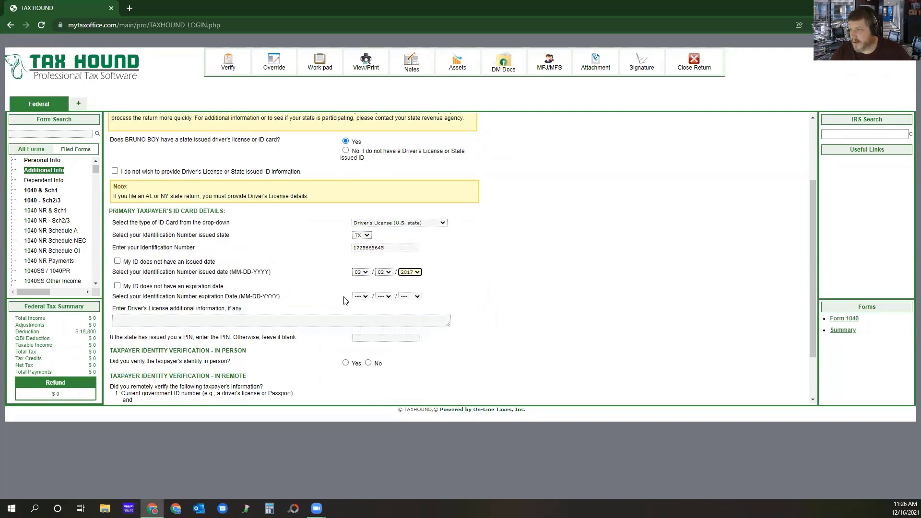
Set the expiration date of the taxpayer's driver's license to 05-03-2028.
left_click(361, 297)
left_click(360, 335)
left_click(385, 298)
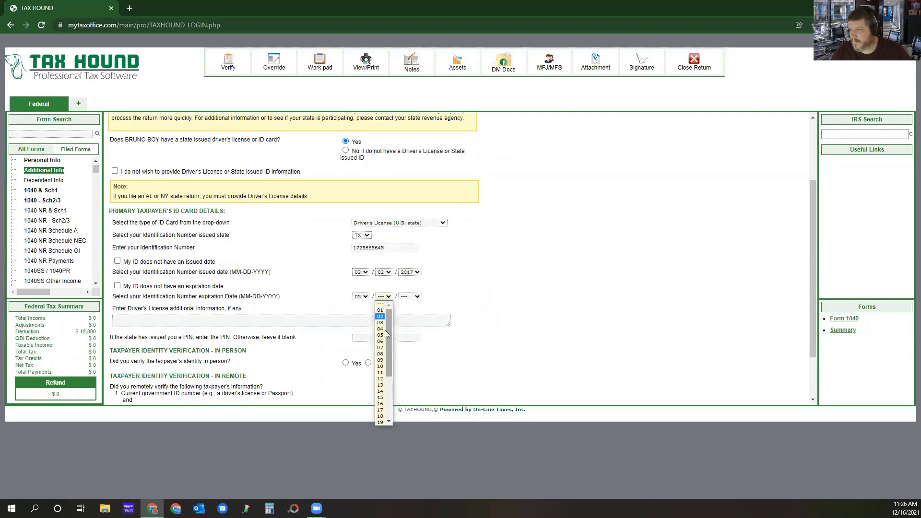
left_click(381, 324)
left_click(408, 297)
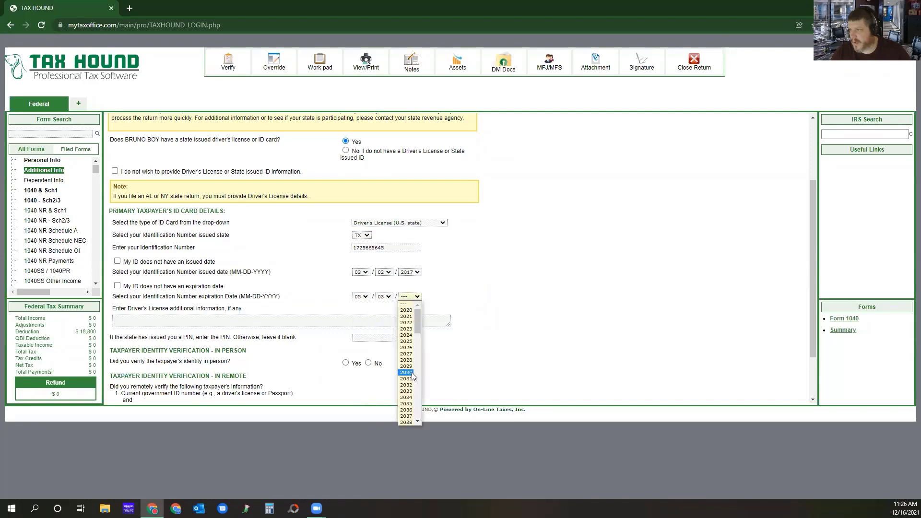
left_click(407, 383)
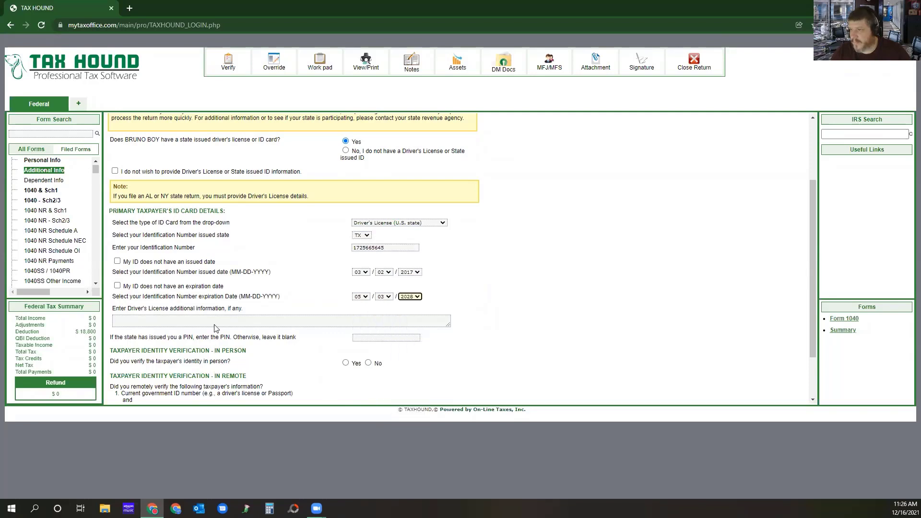
Answer No to in-person and Yes to remote identity verification, confirmed via records of either the government ID or account number.
scroll(306, 276, "down", 2)
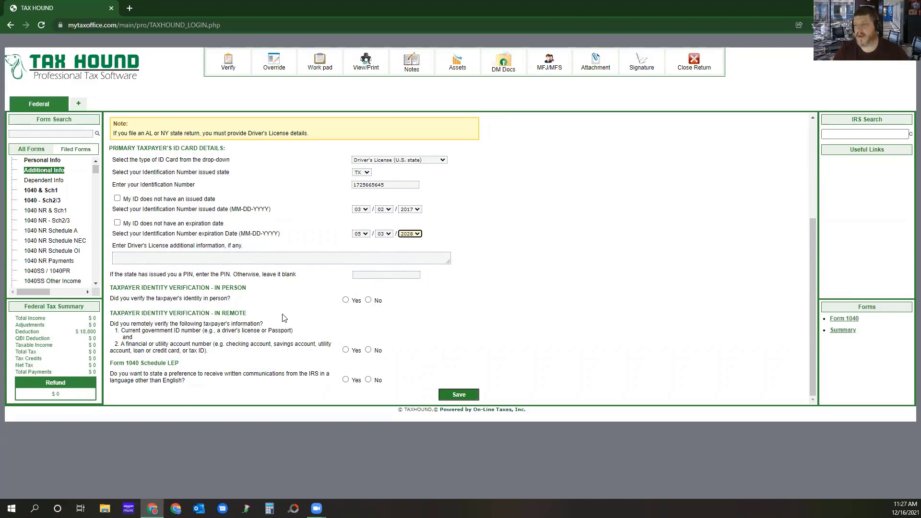
left_click(367, 300)
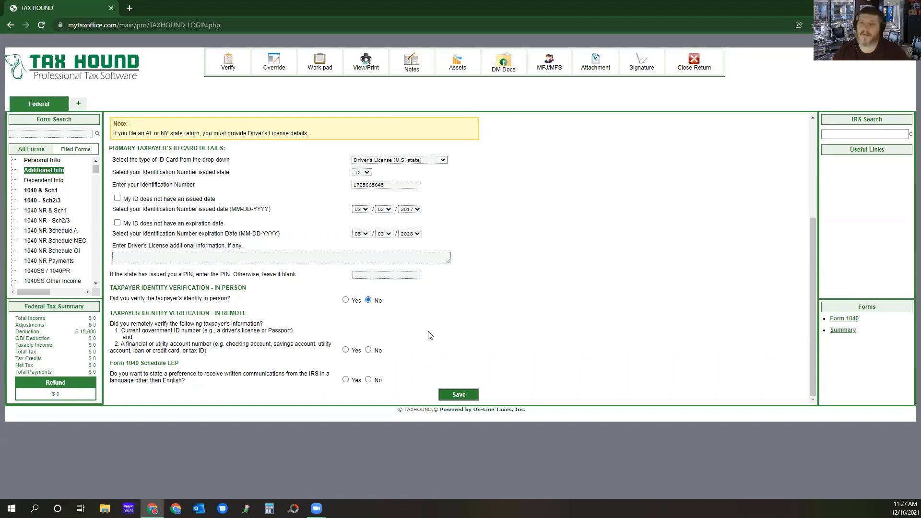
left_click(351, 352)
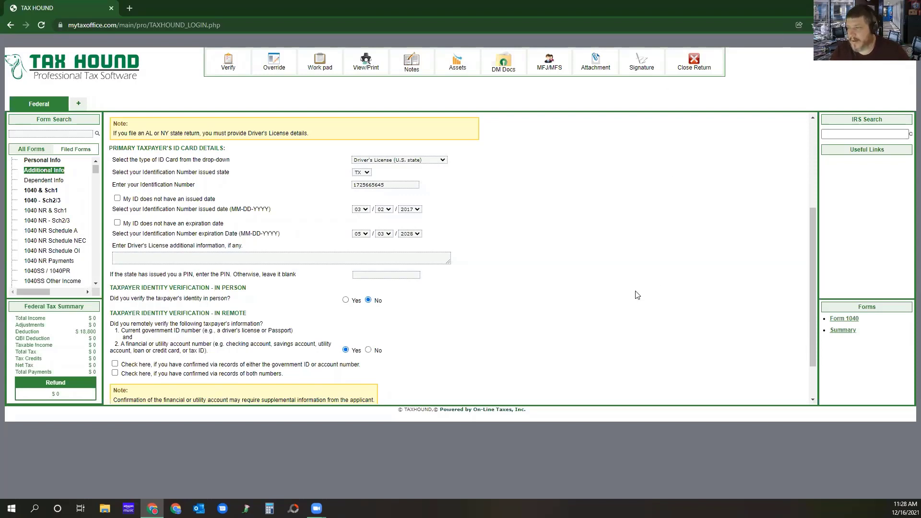
scroll(450, 291, "down", 2)
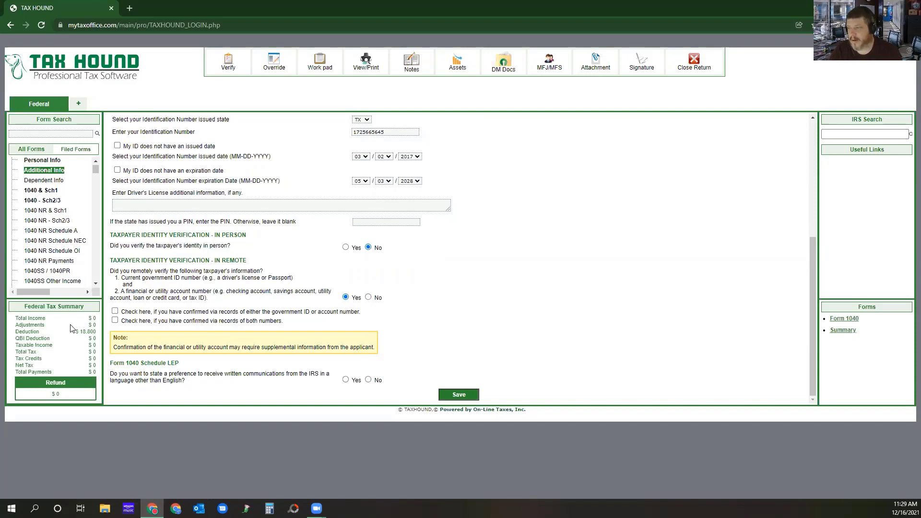
left_click(116, 311)
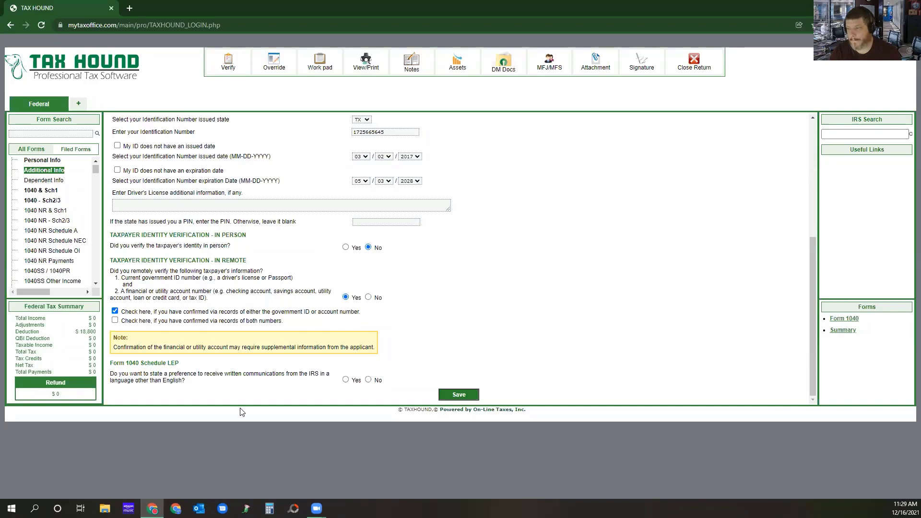
Decline the Schedule LEP language preference, save the additional information, and review the saved answers.
left_click(368, 380)
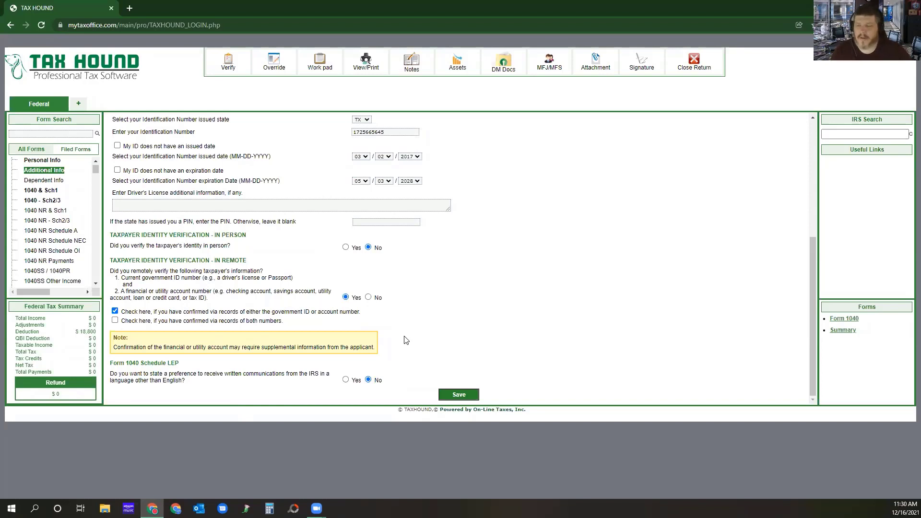
left_click(459, 394)
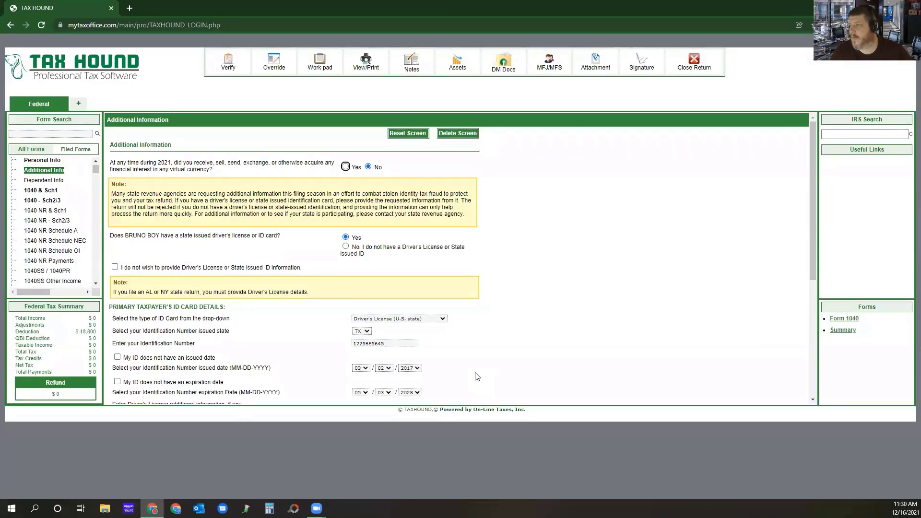
scroll(479, 288, "down", 5)
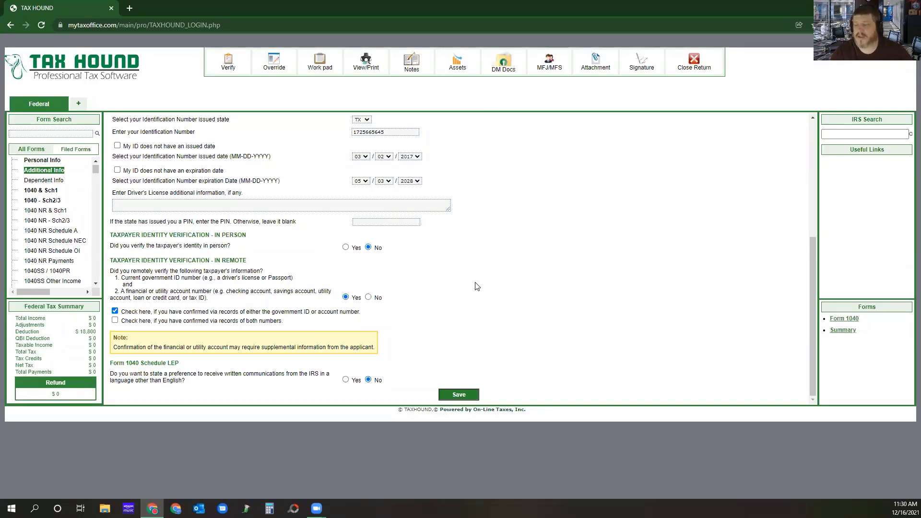
Change the taxpayer's last name in Personal Info, leave for 1040 & Sch1 without saving, and return to Personal Info.
left_click(38, 161)
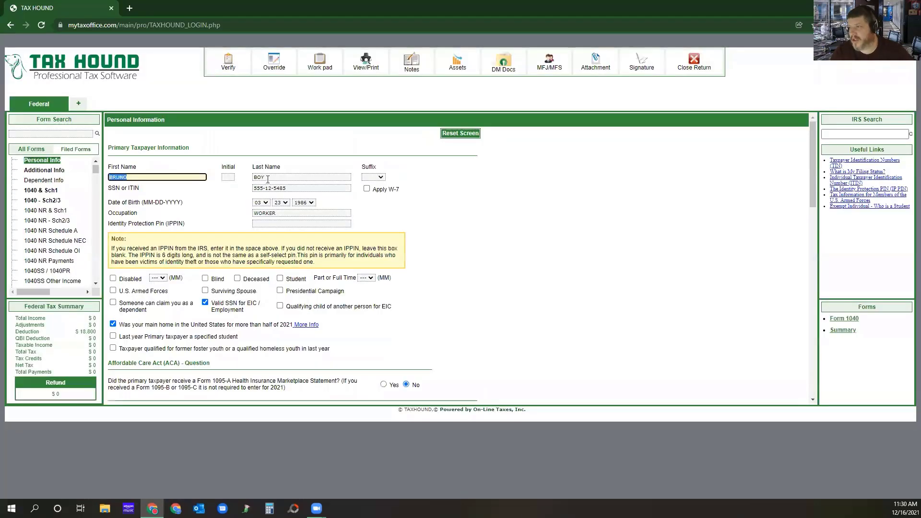
key("Tab")
type("TE")
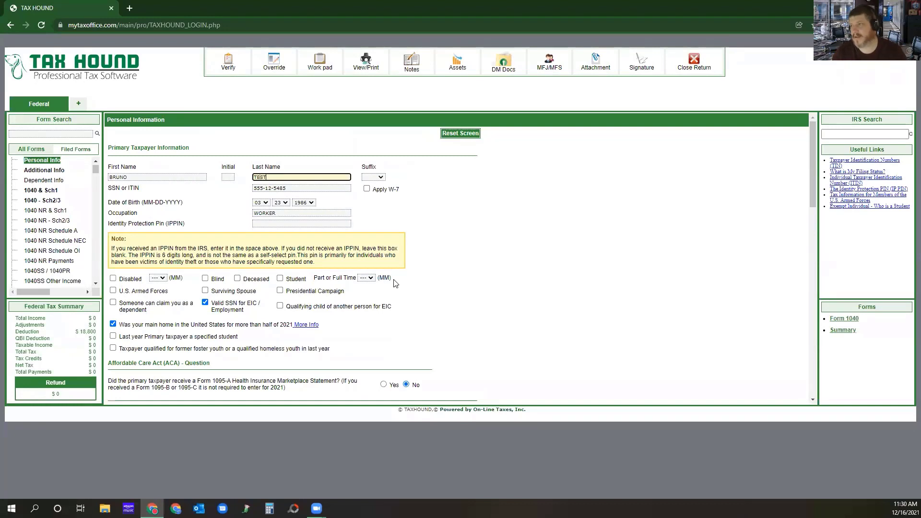
left_click(433, 275)
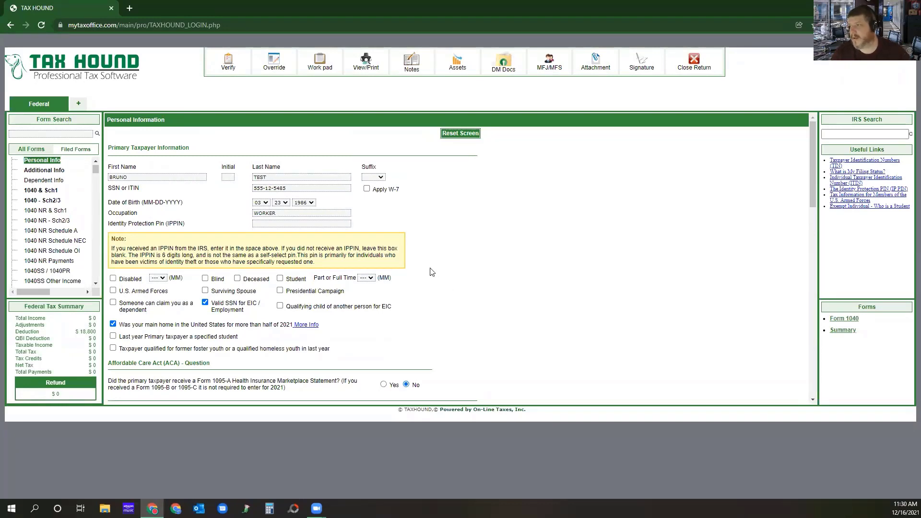
left_click(40, 190)
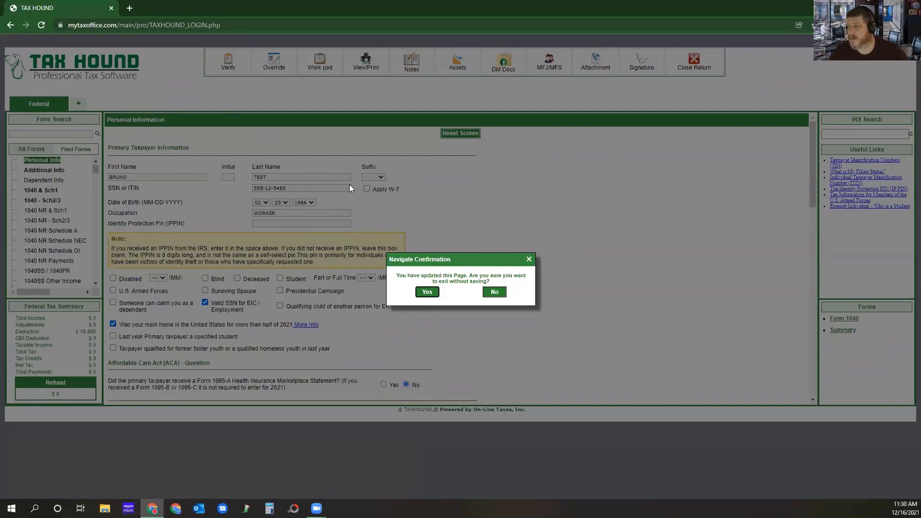
left_click(427, 291)
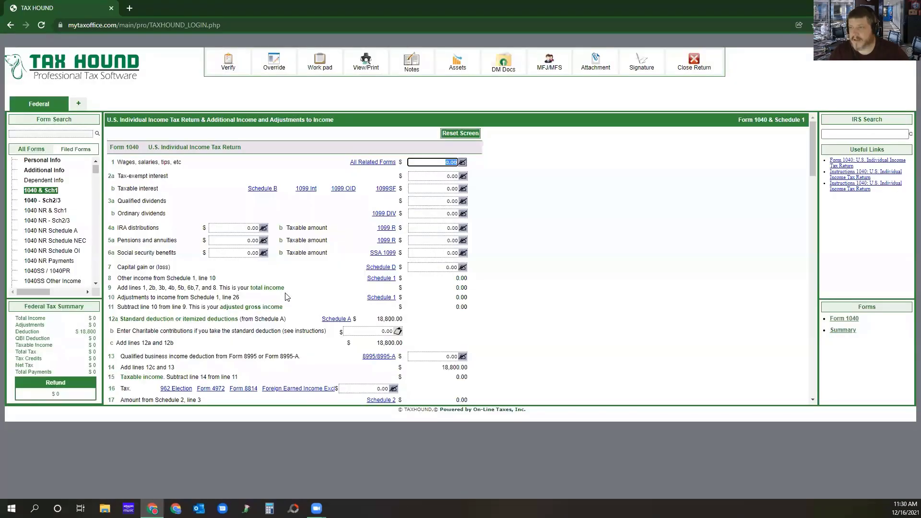
left_click(42, 160)
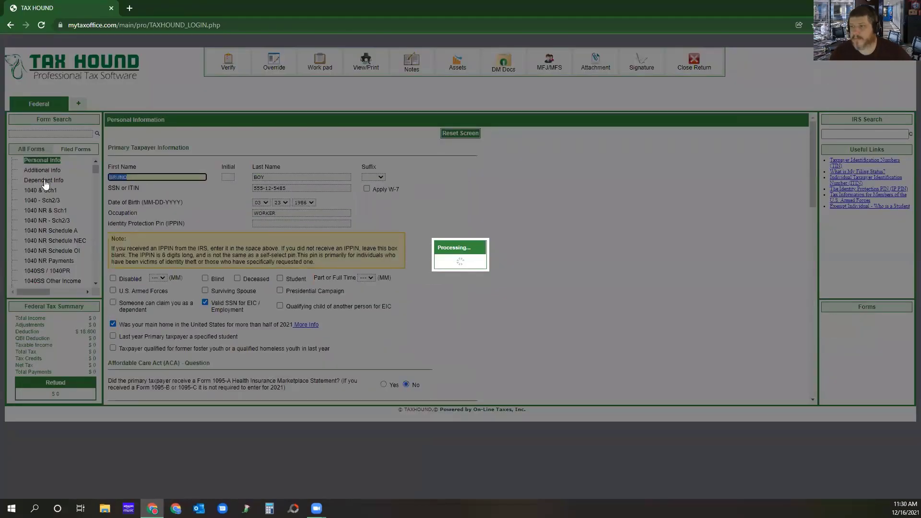
Add a new dependent under Dependent Info and enter the dependent's first and last name.
left_click(44, 181)
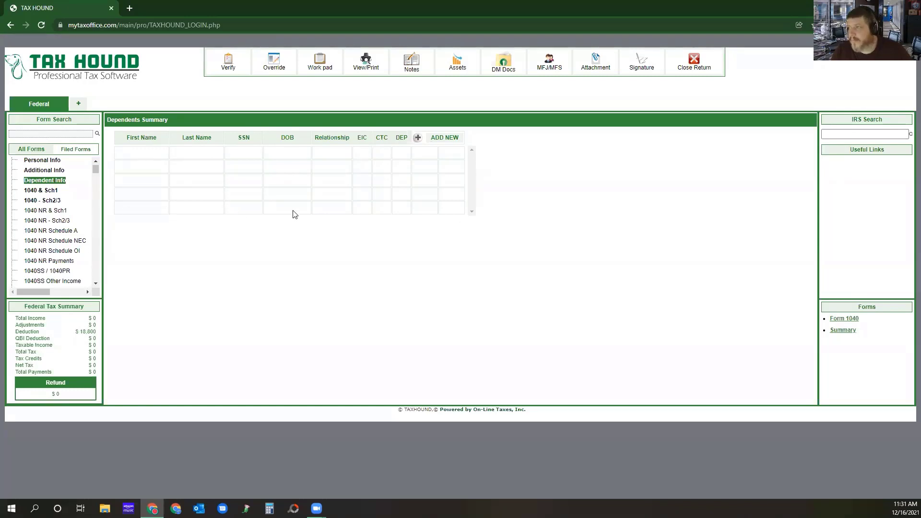
left_click(446, 139)
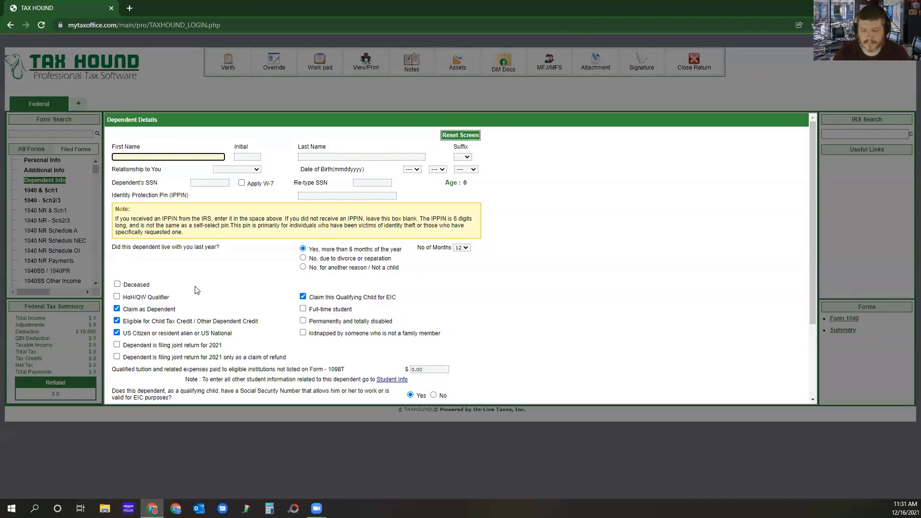
type("Tootise")
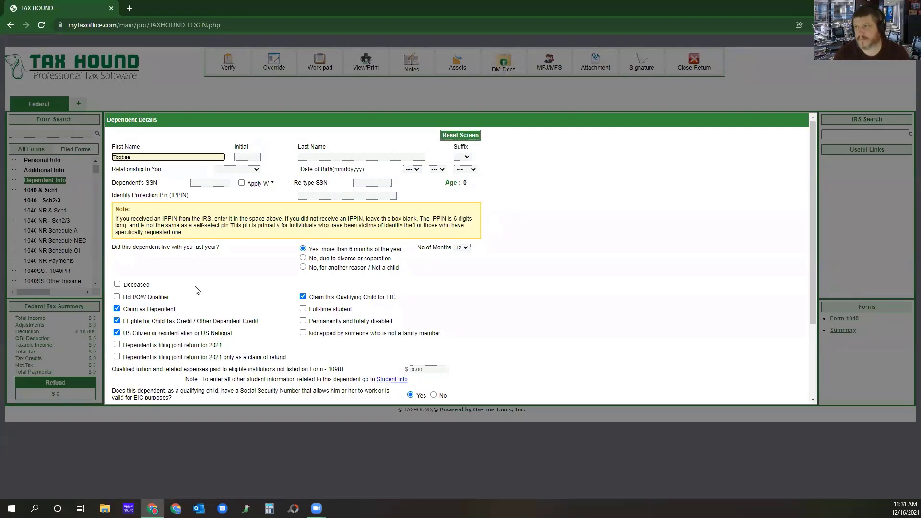
key("Tab")
key("Tab")
type("Boy")
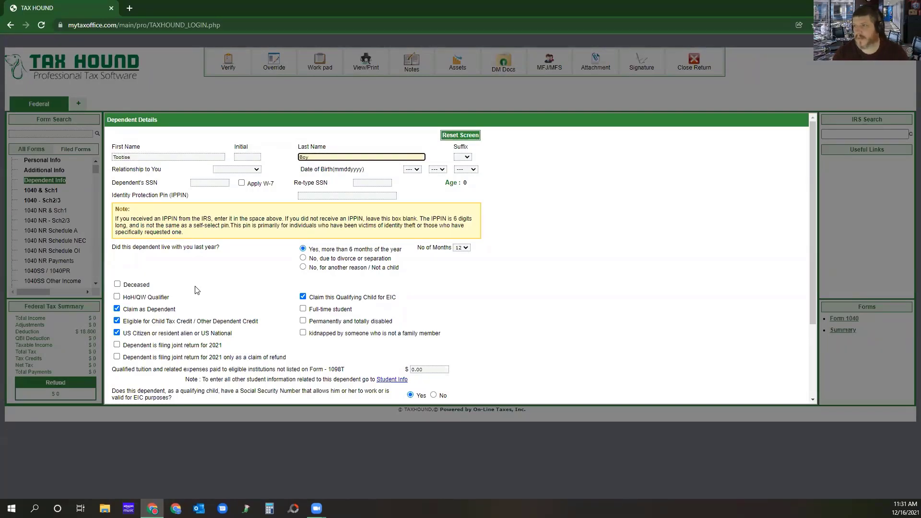
key("BackSpace")
key("BackSpace")
key("BackSpace")
type("Ro")
key("BackSpace")
key("BackSpace")
type("Girl")
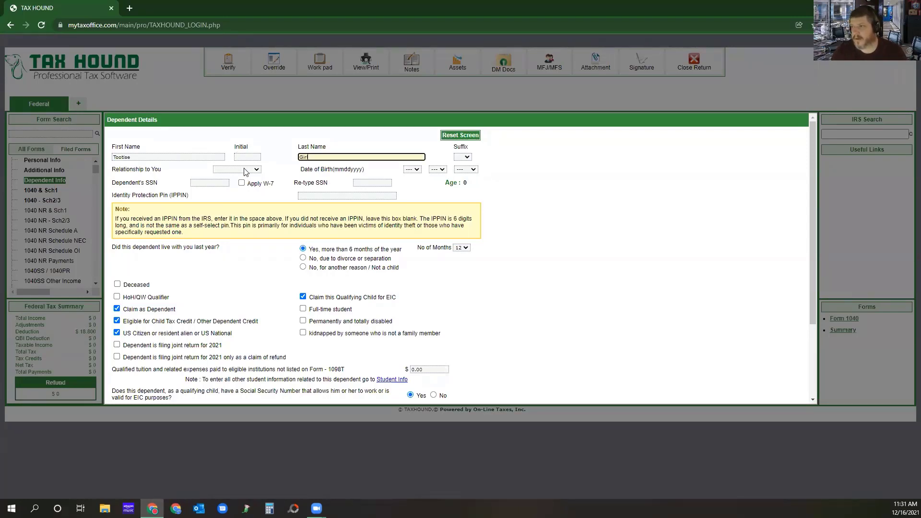
Set the dependent's relationship to DAUGHTER and choose the date of birth.
left_click(245, 170)
left_click(235, 190)
left_click(412, 169)
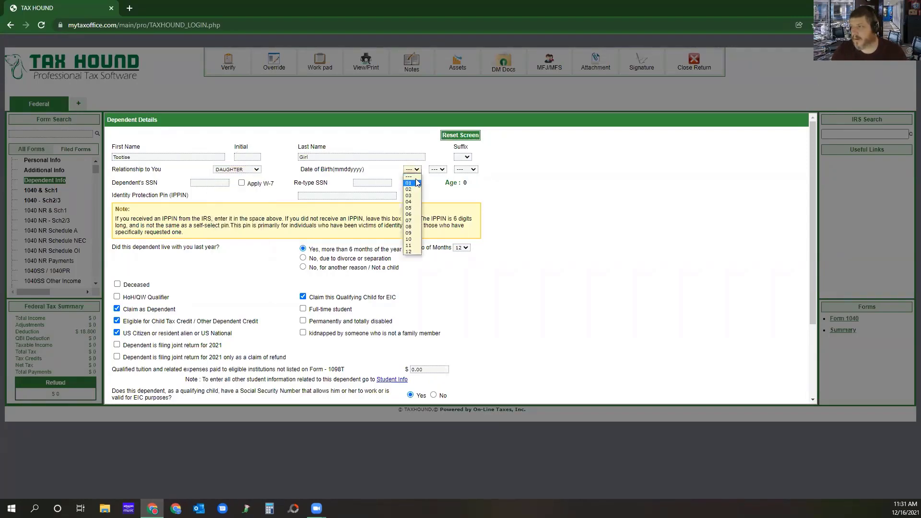
left_click(411, 183)
left_click(437, 169)
left_click(434, 182)
left_click(465, 170)
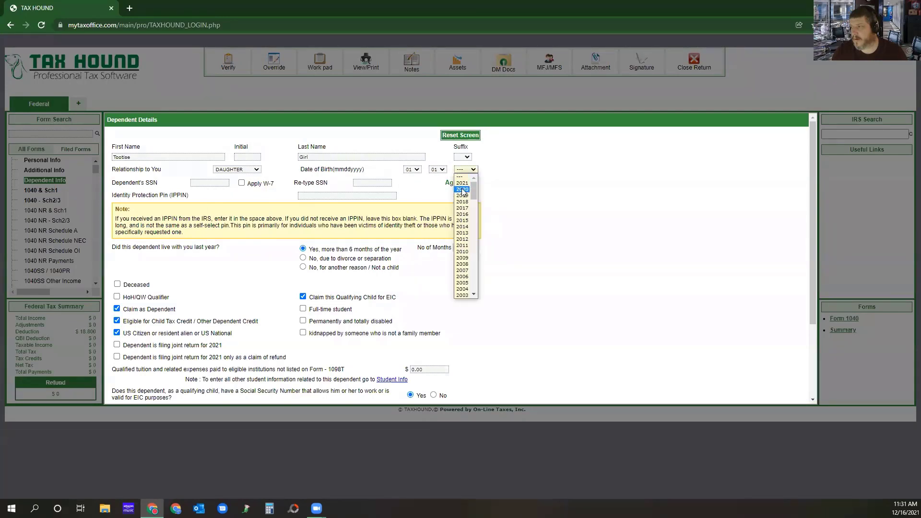
left_click(463, 189)
Enter the dependent's Social Security number and repeat it for confirmation.
left_click(197, 183)
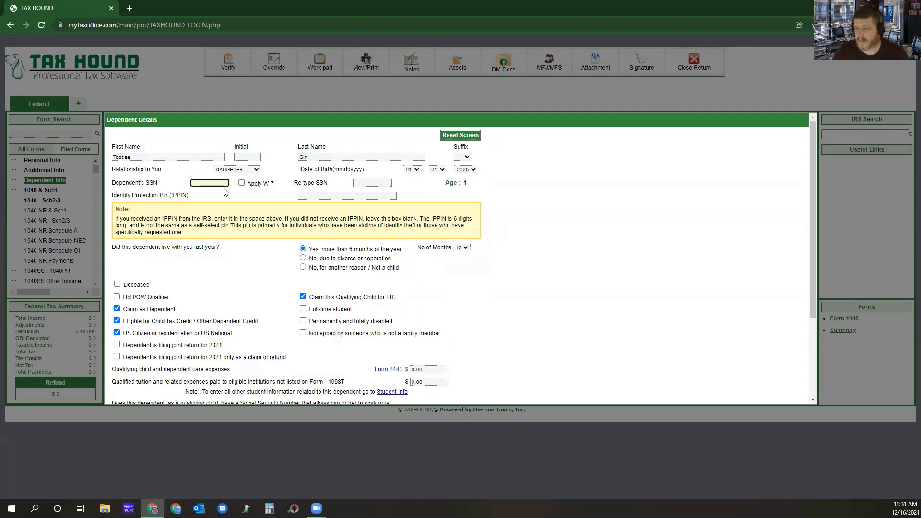
type("555-12")
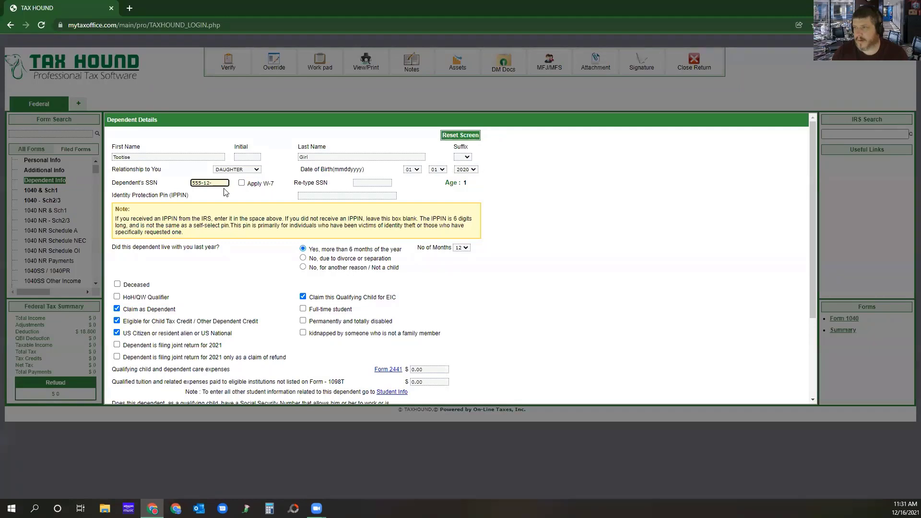
type("-5555")
key("Tab")
type("555-12-555")
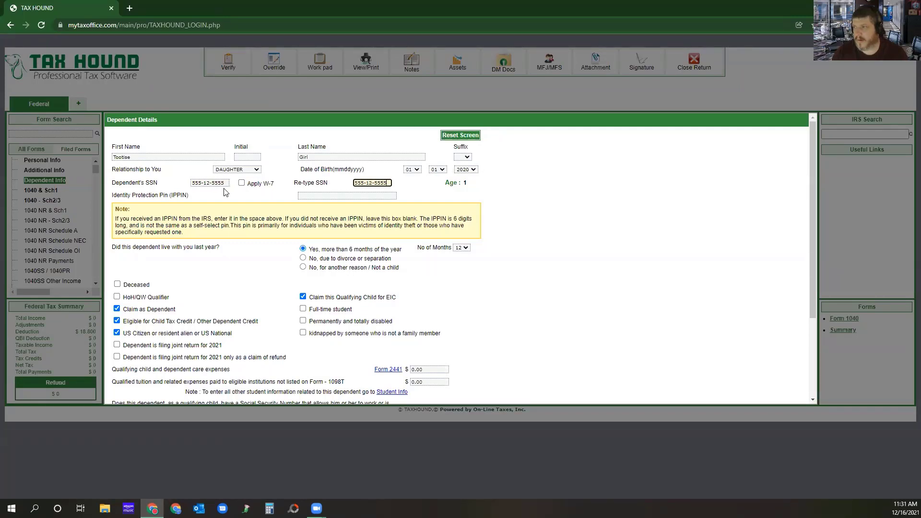
key("Tab")
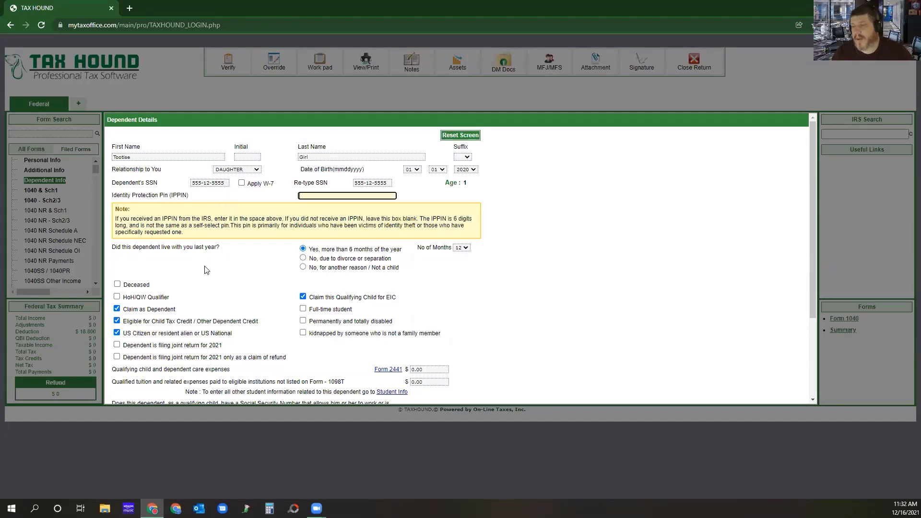
Mark the dependent as HoH/QW Qualifier and enter 4000 in qualifying child and dependent care expenses.
left_click(117, 298)
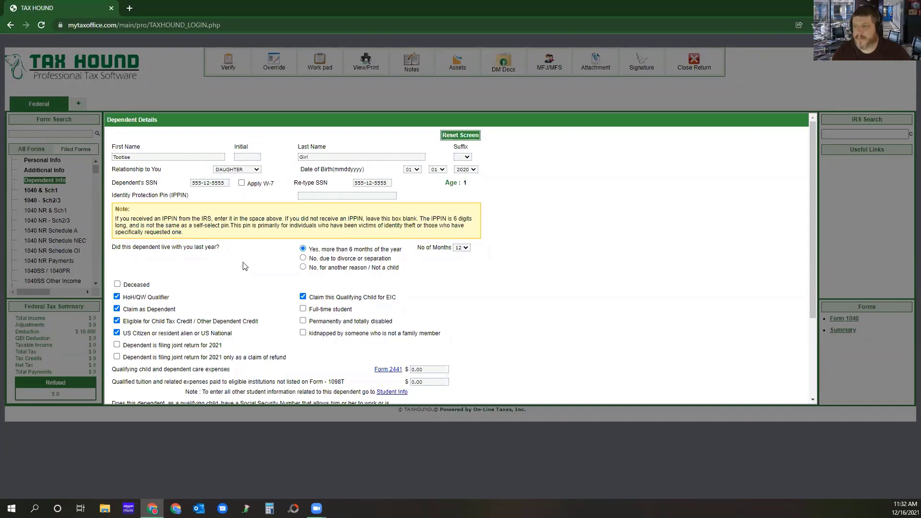
scroll(241, 263, "down", 2)
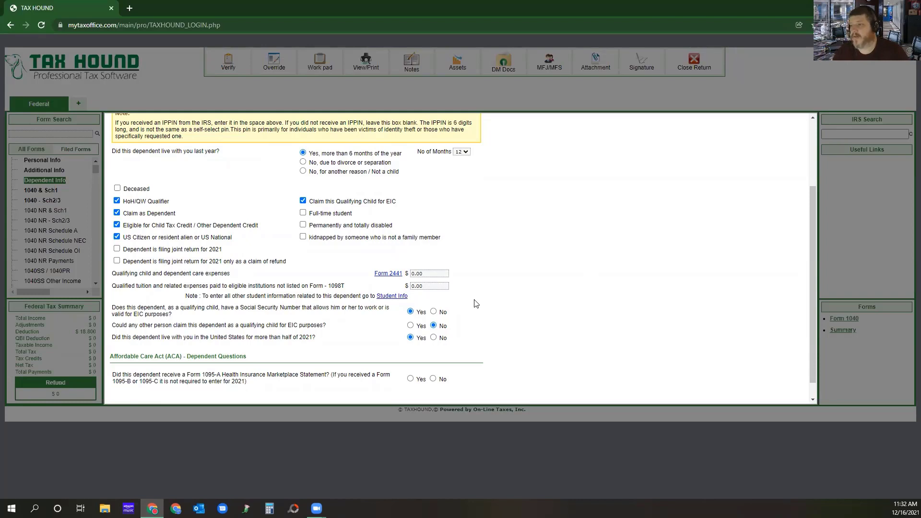
left_click(437, 271)
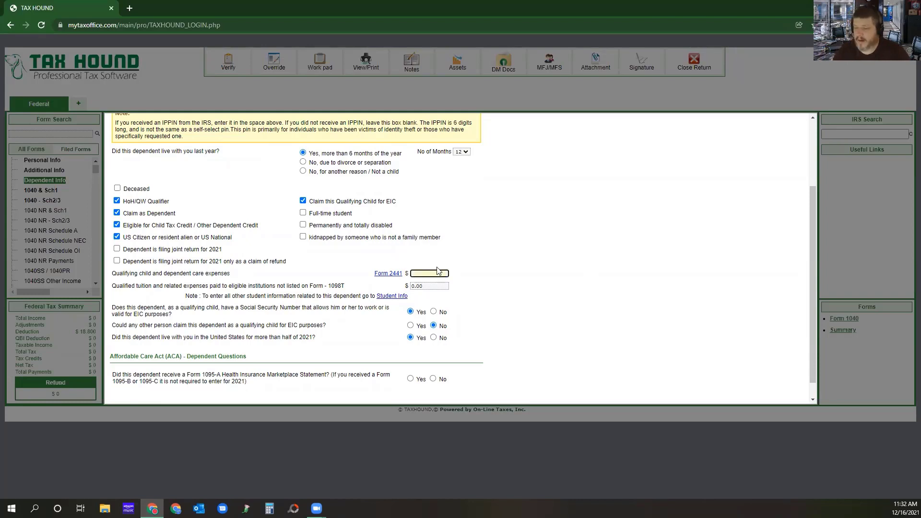
left_click(492, 284)
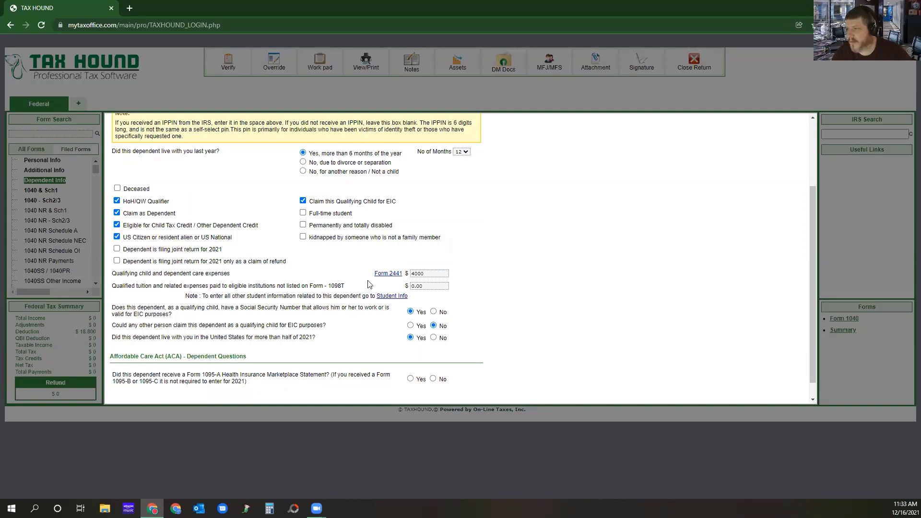
Answer No to the dependent's Form 1095-A Health Insurance Marketplace question and save the dependent.
scroll(471, 248, "down", 1)
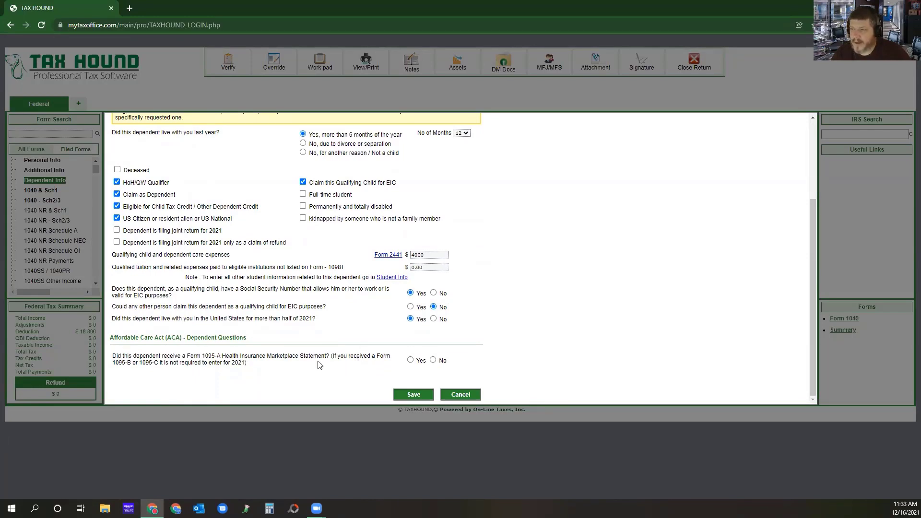
left_click(433, 360)
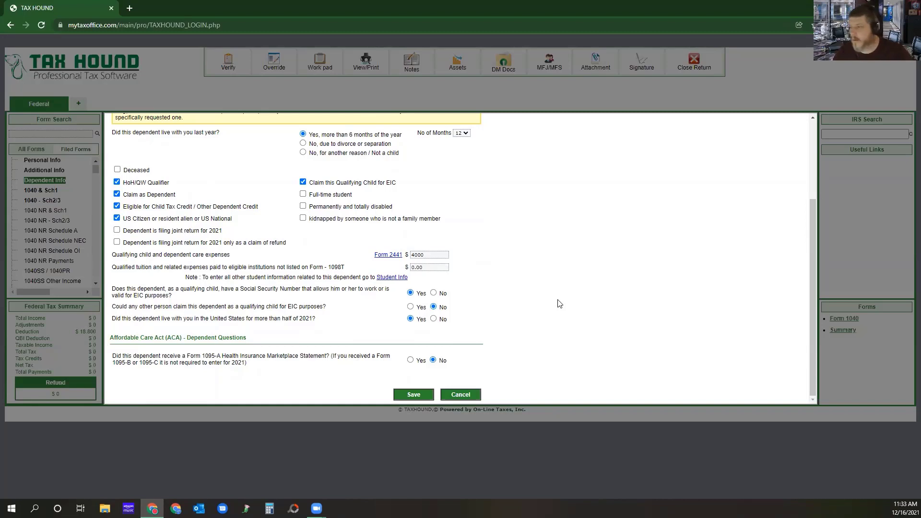
left_click(413, 396)
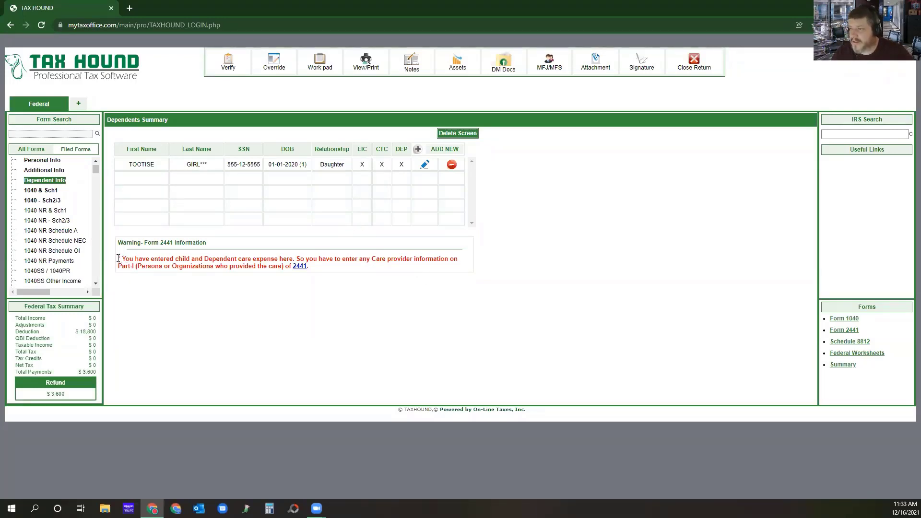
Open Form 2441 from the dependents summary and set its state to TX.
left_click_drag(121, 259, 378, 267)
left_click(330, 326)
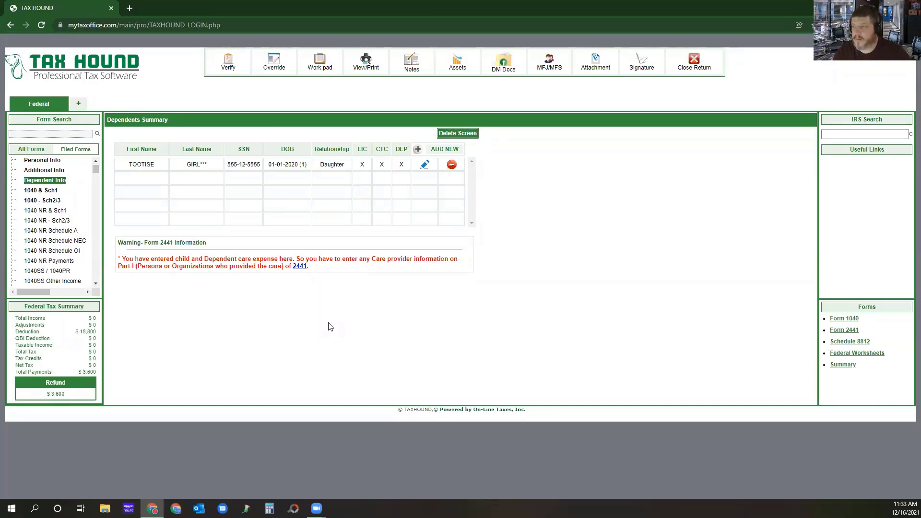
left_click(299, 267)
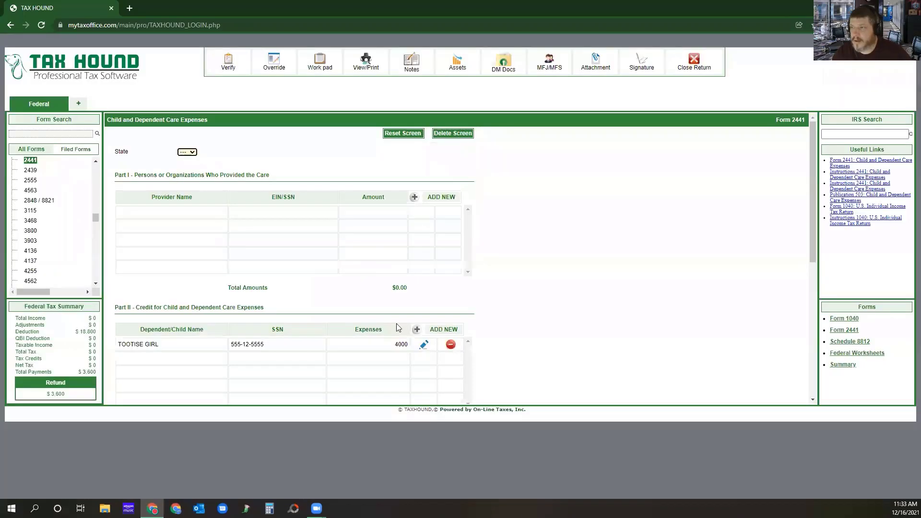
left_click(187, 152)
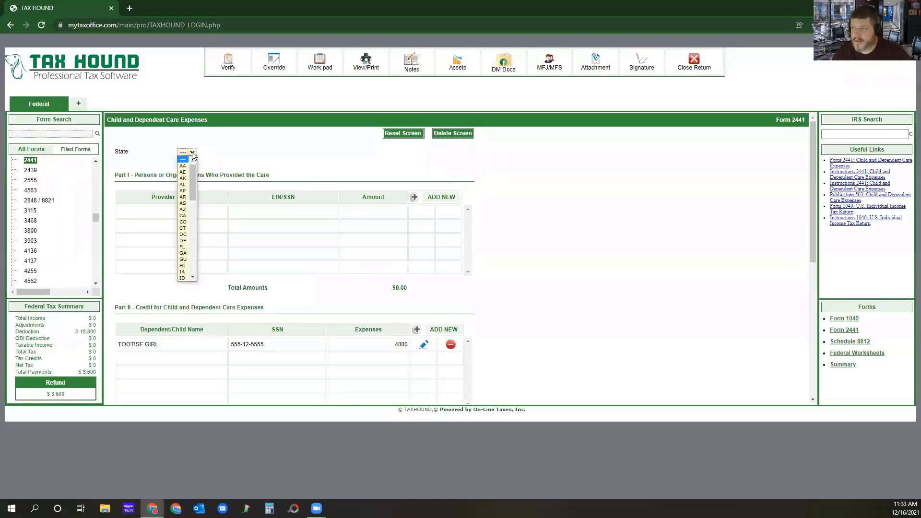
left_click_drag(192, 178, 198, 255)
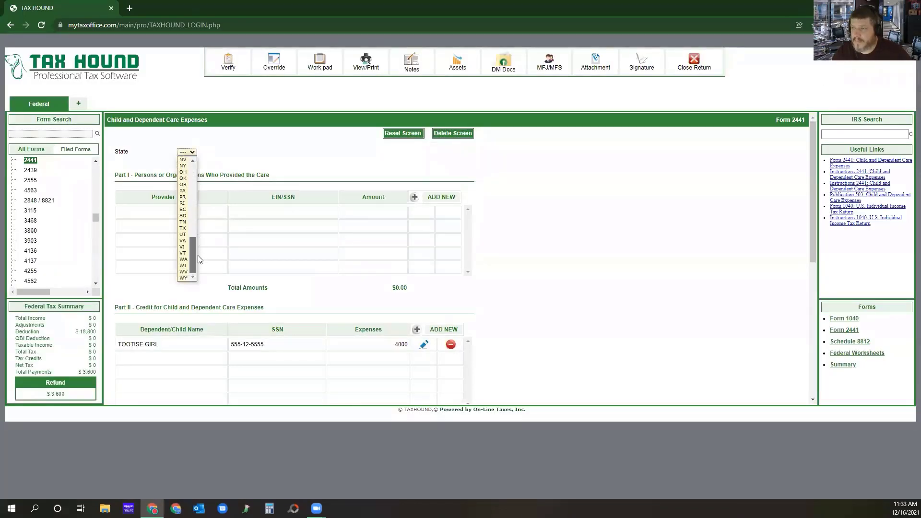
left_click(182, 228)
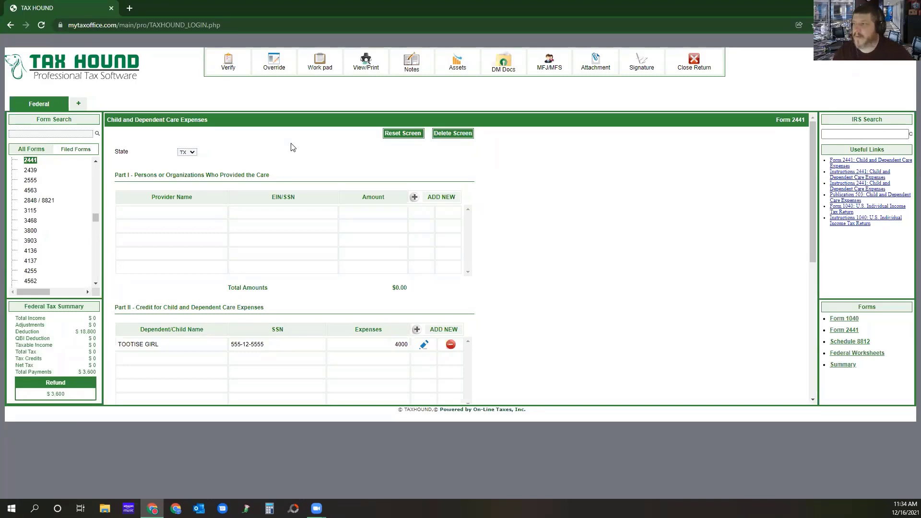
Add a care provider to Form 2441 and fill in its name and address by entering its EIN.
left_click(443, 201)
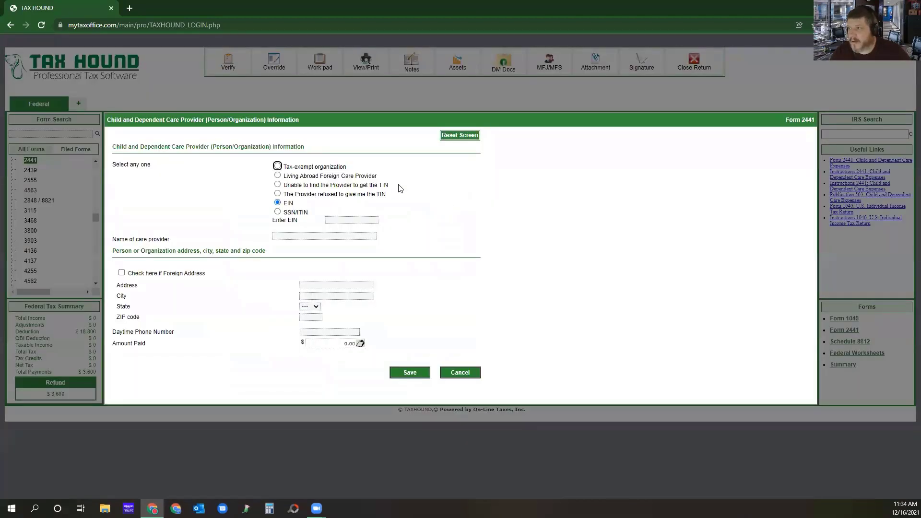
left_click(358, 220)
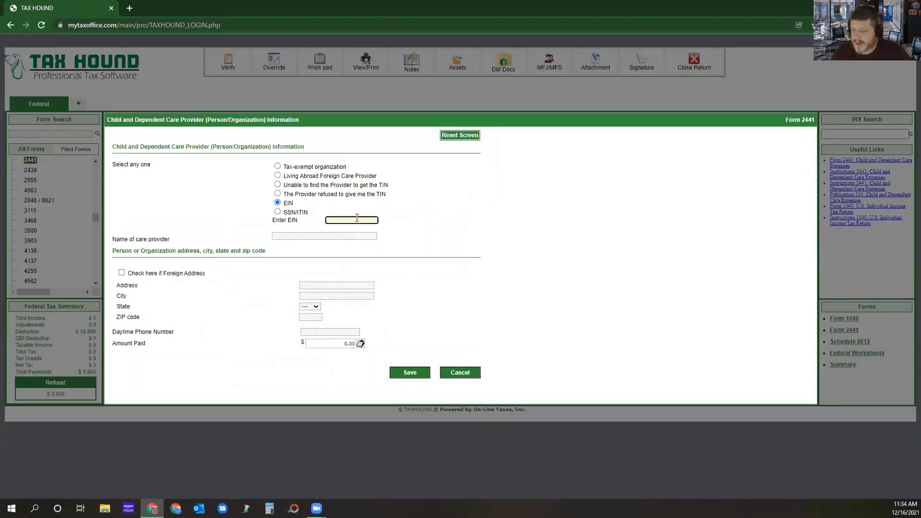
type("123456789")
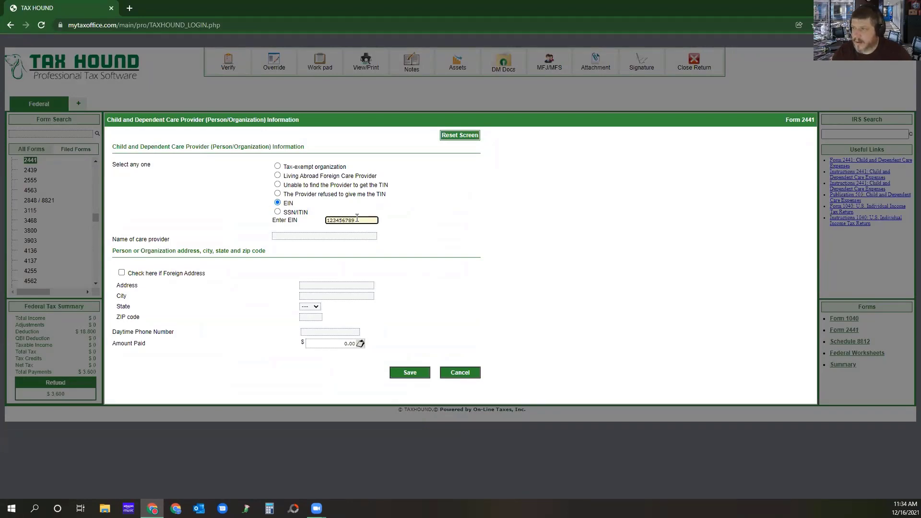
left_click(438, 249)
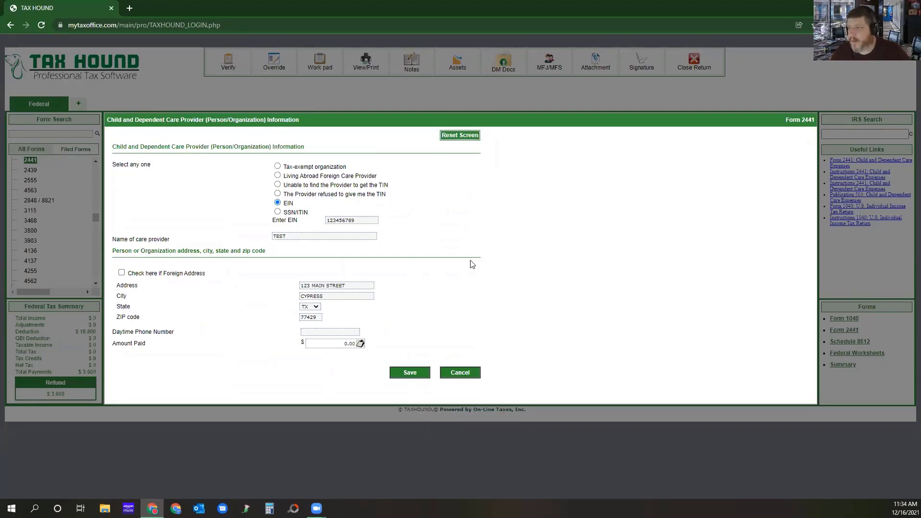
Enter the care provider's daytime phone number and an amount paid of 4000, and save the provider.
left_click(322, 332)
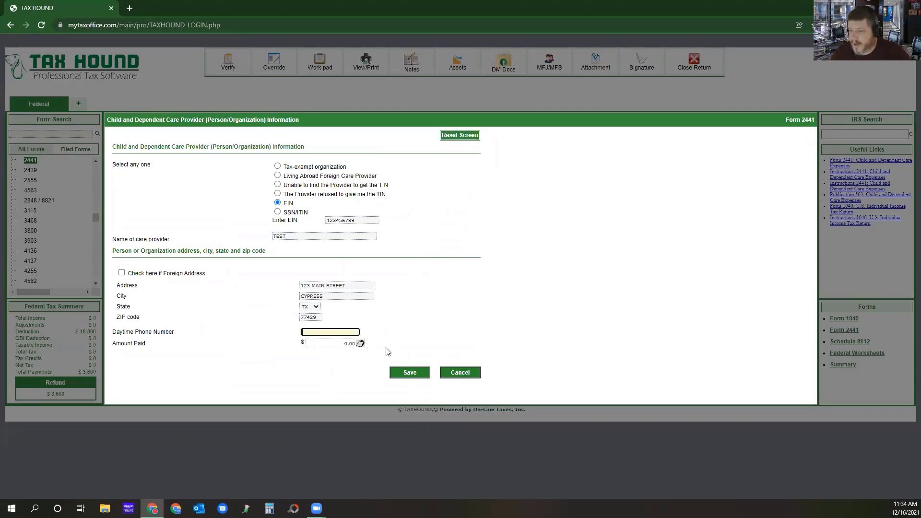
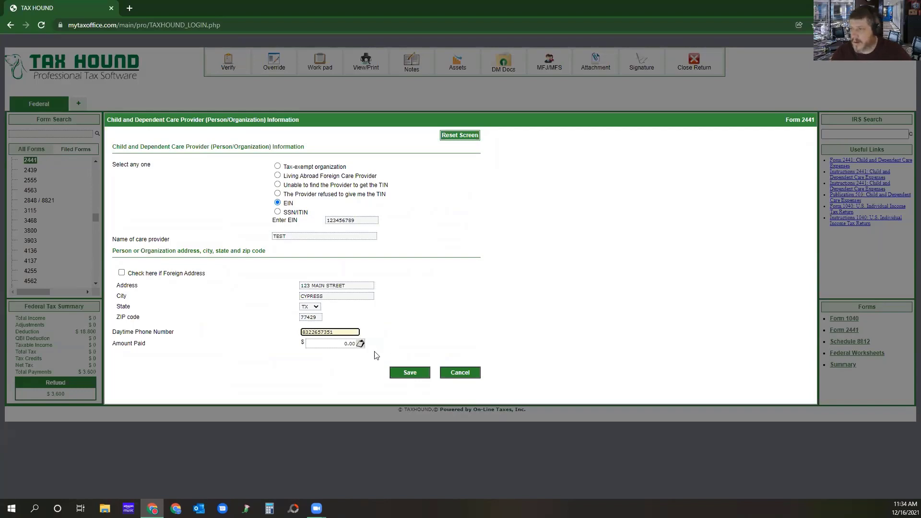
left_click(337, 344)
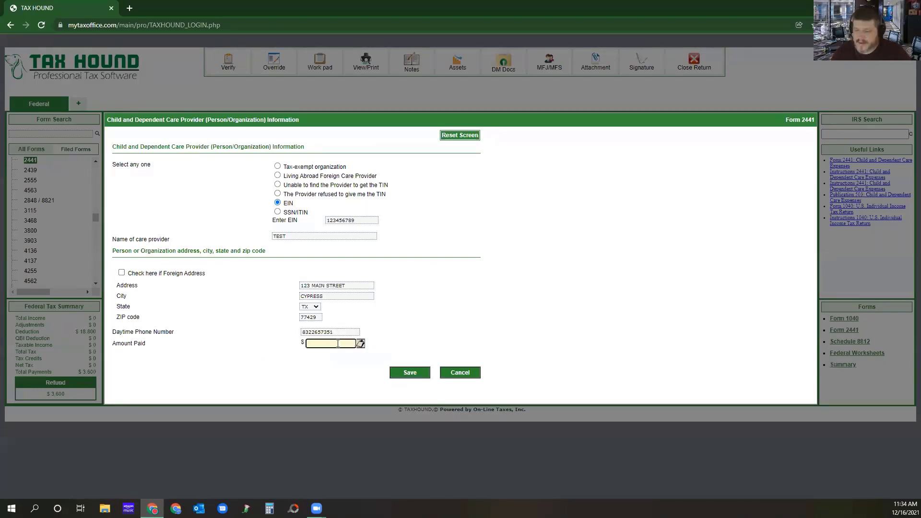
type("4000")
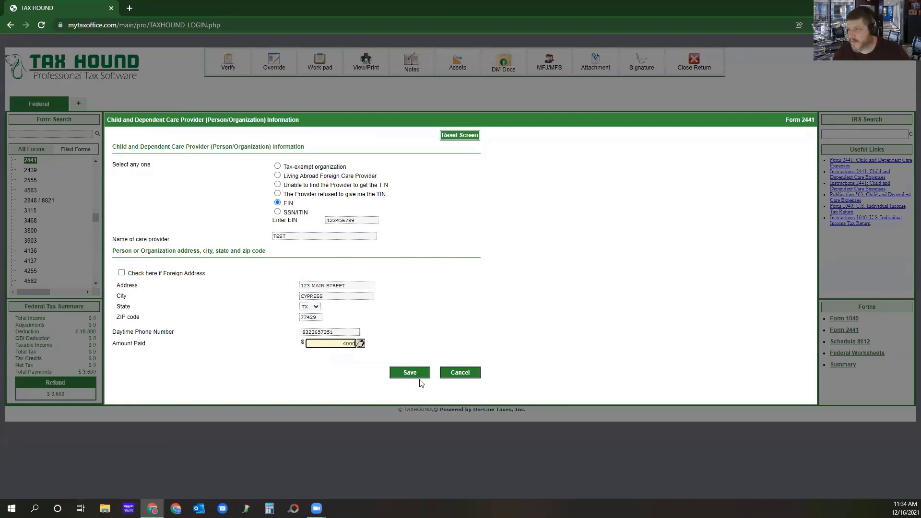
left_click(410, 374)
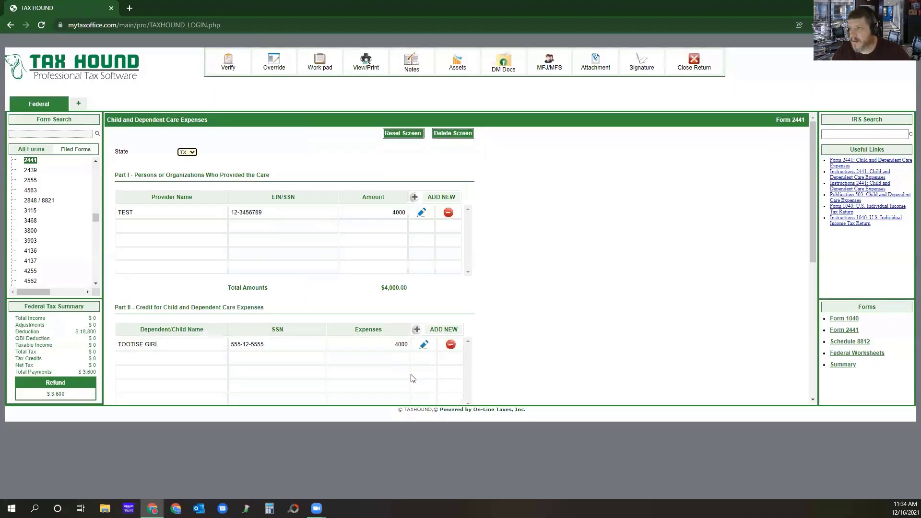
Answer No to having paid 2020 expenses in 2021 and save Form 2441.
scroll(493, 280, "down", 4)
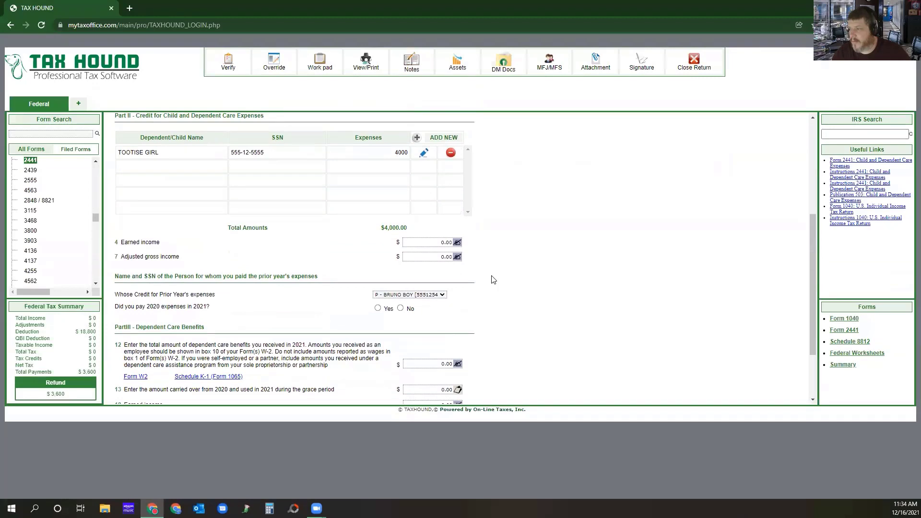
scroll(493, 279, "down", 2)
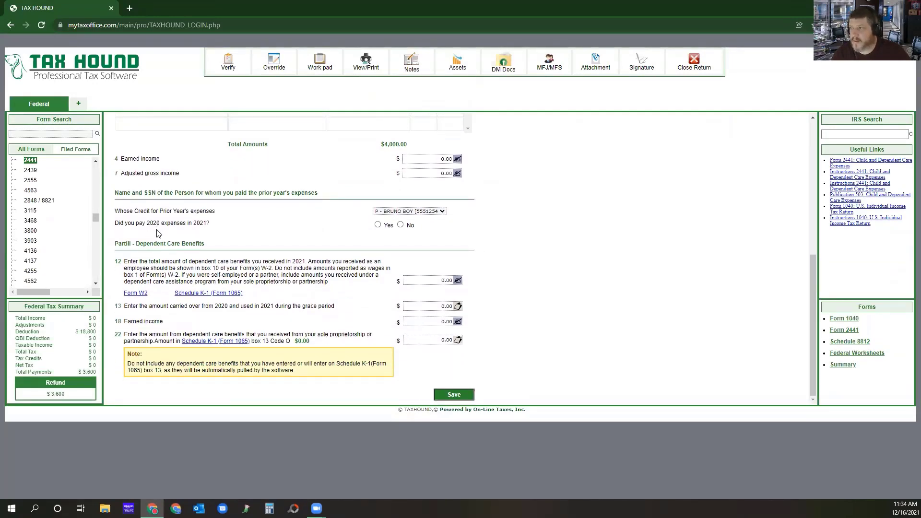
left_click(401, 225)
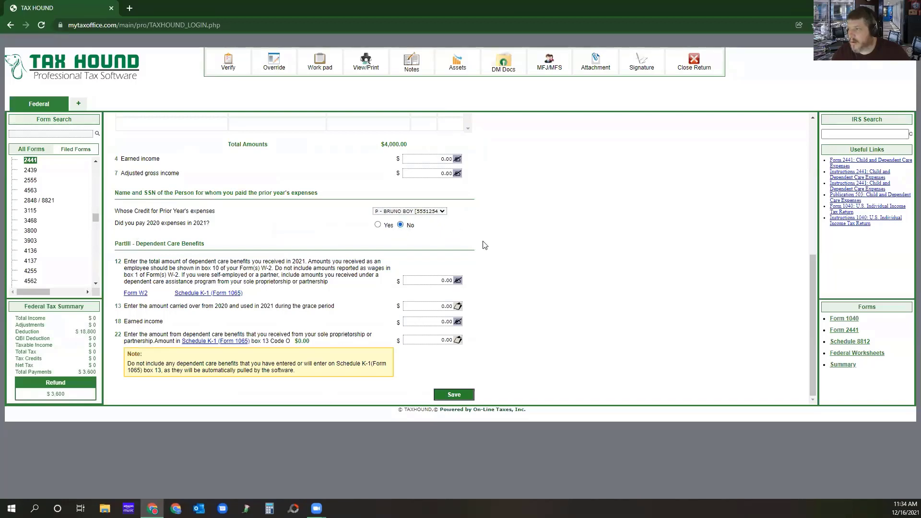
left_click(451, 395)
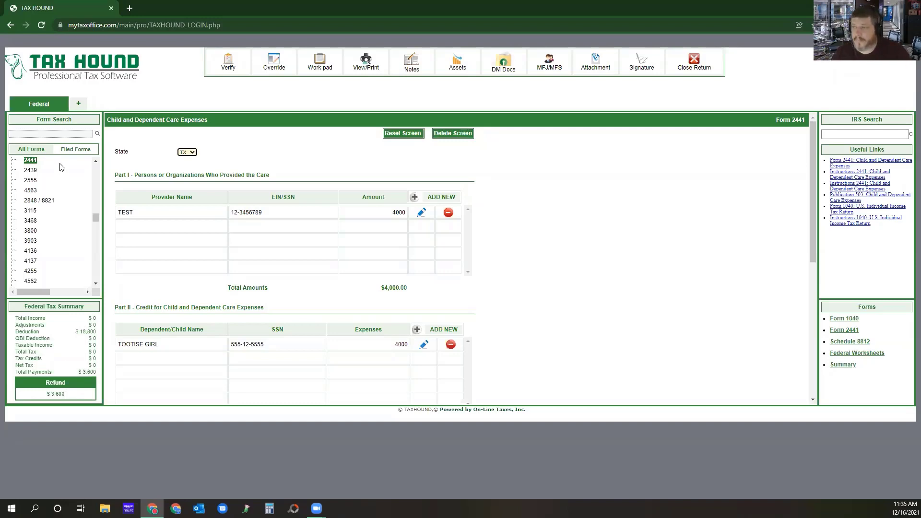
Search the federal forms for W2 and open Form W2 - Wage and Tax Information.
left_click(39, 149)
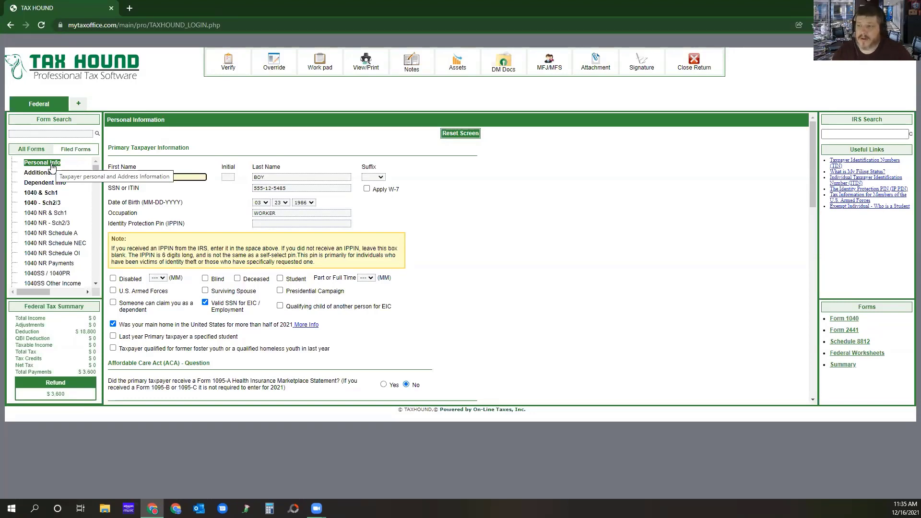
left_click(42, 135)
type("w")
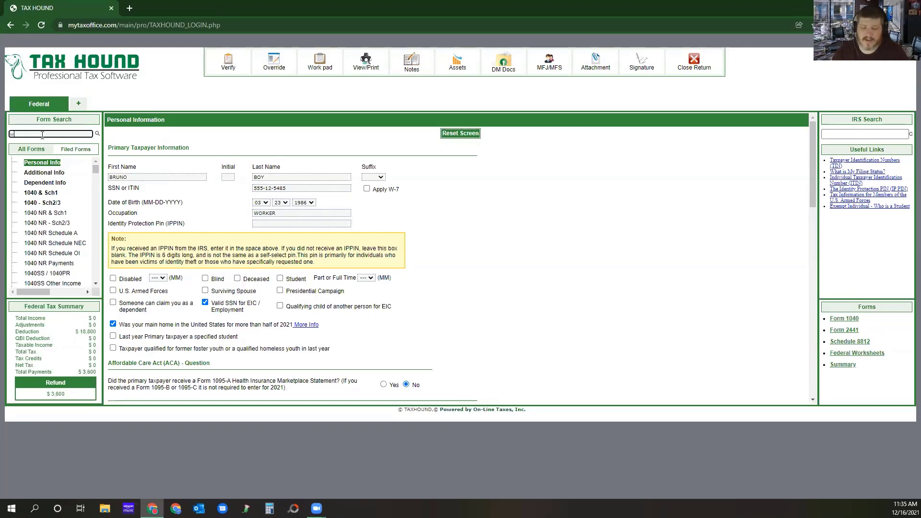
type("2")
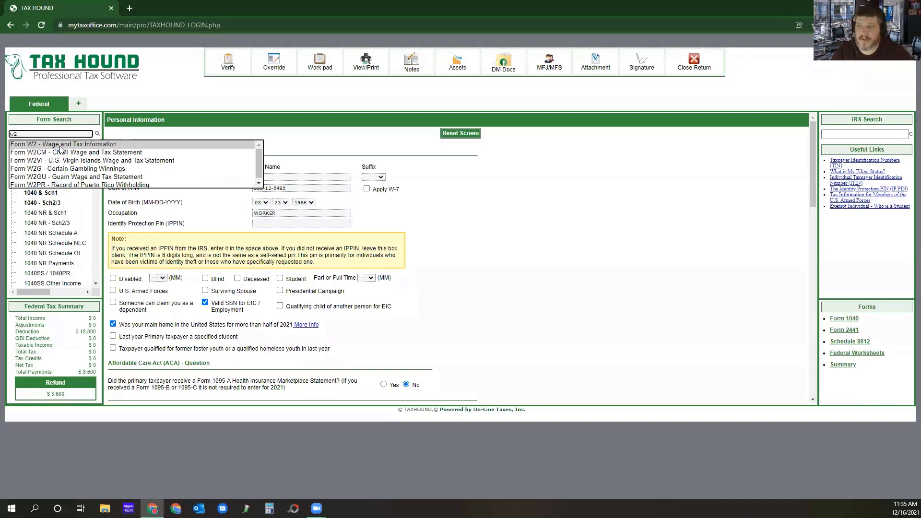
left_click(59, 145)
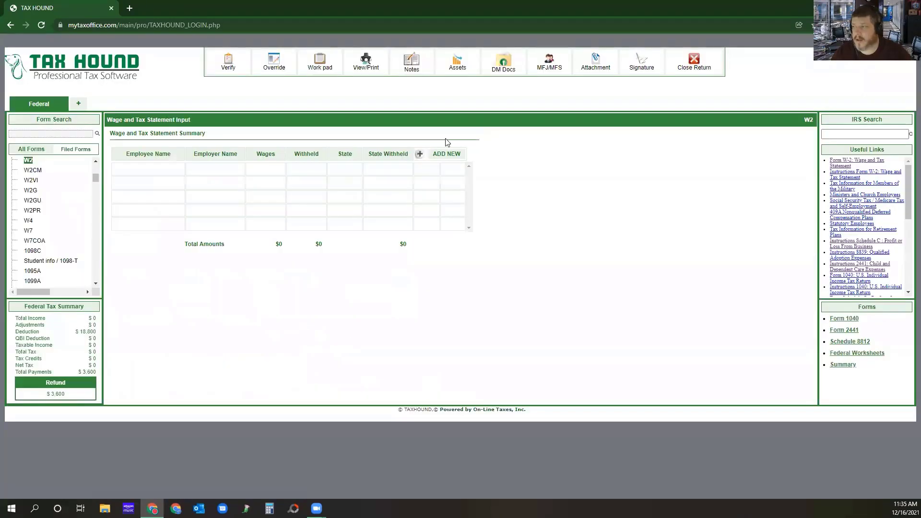
Add a new W-2 for the primary taxpayer and fill in the employer's details by entering the Employer Identification Number.
left_click(447, 153)
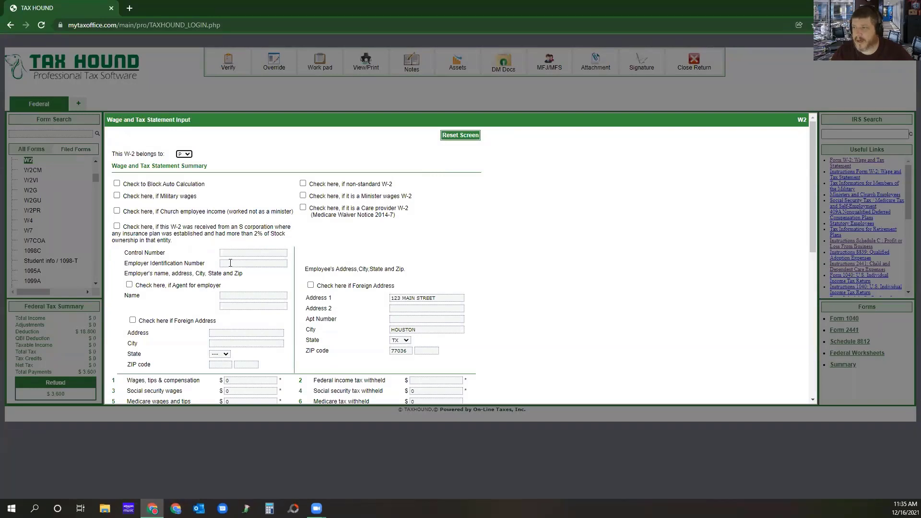
left_click(230, 264)
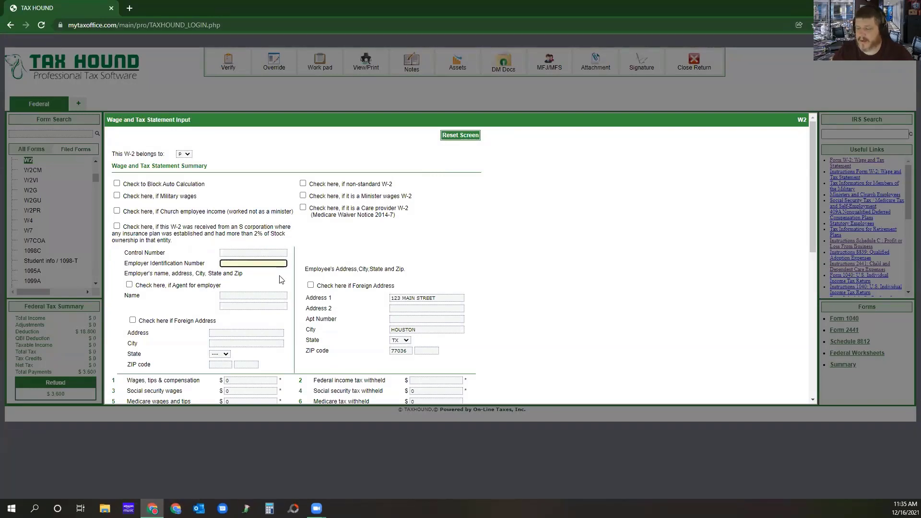
type("12345678")
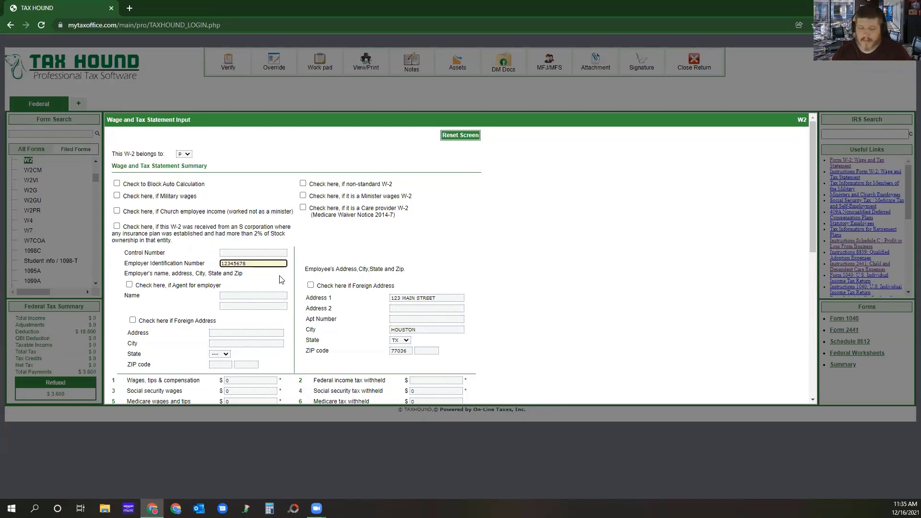
type("9")
key("Tab")
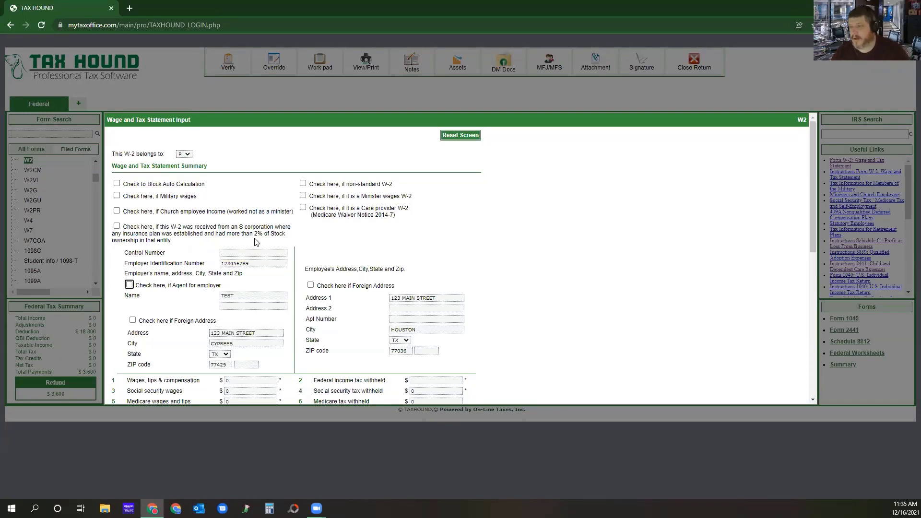
Enter 25000 in wages, tips and compensation and 3265 in federal income tax withheld on the W-2.
scroll(373, 235, "down", 3)
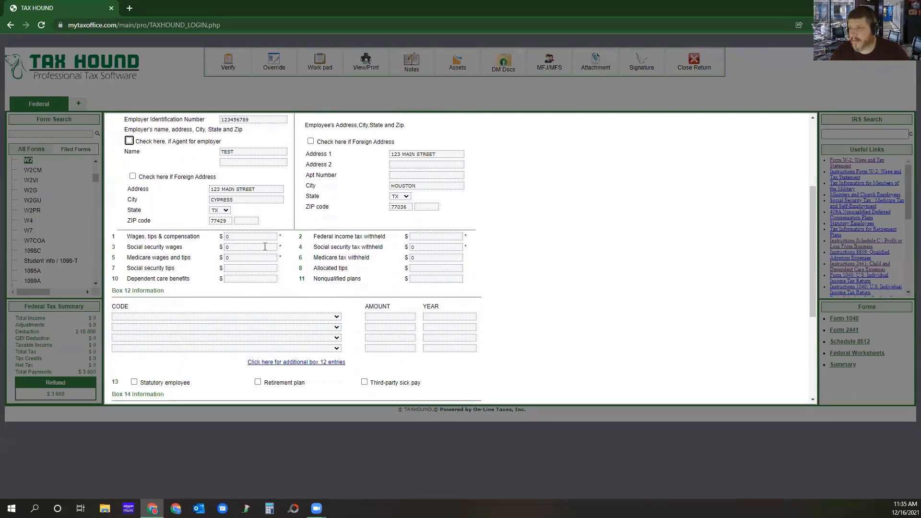
left_click(252, 236)
type("25000")
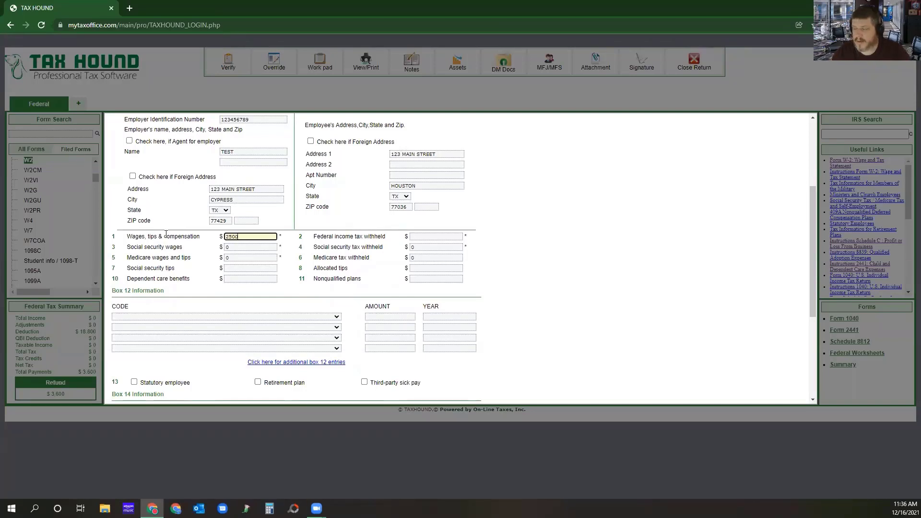
left_click(438, 237)
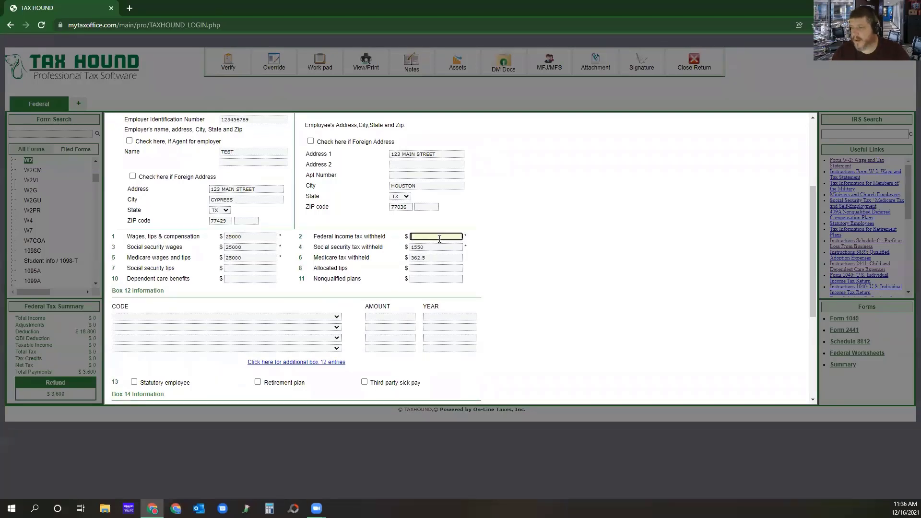
type("3265")
left_click(558, 267)
Set the first box 15 state on the W-2 to LA and enter the employer's state ID number.
scroll(256, 255, "down", 2)
scroll(256, 256, "down", 2)
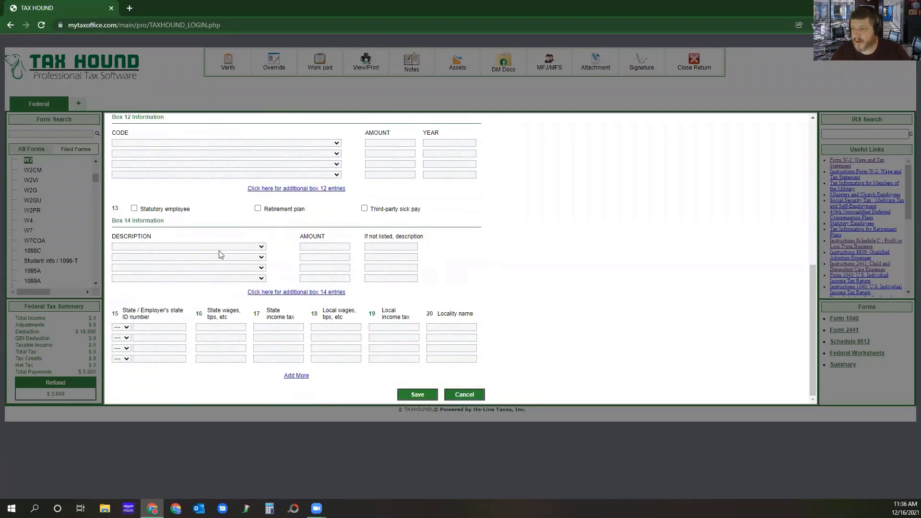
left_click(127, 328)
left_click(126, 328)
left_click(126, 328)
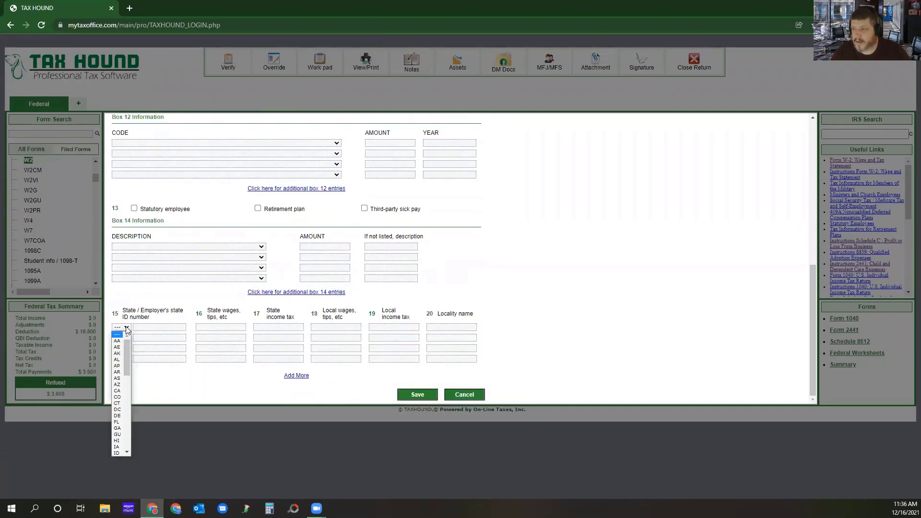
left_click_drag(127, 355, 128, 388)
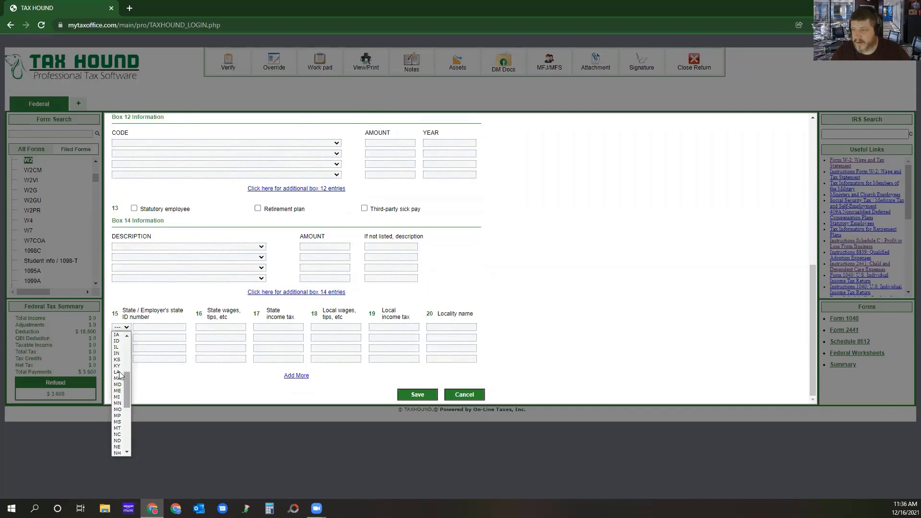
left_click(117, 372)
left_click(175, 327)
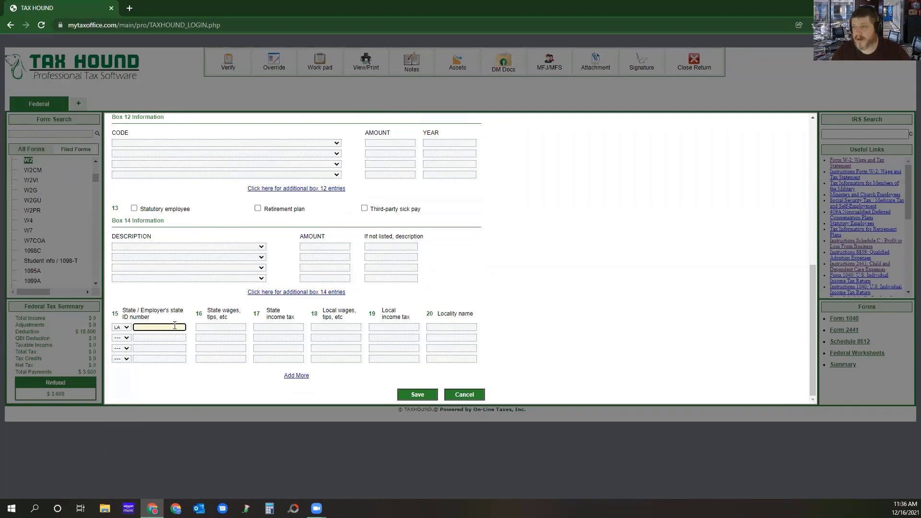
type("126")
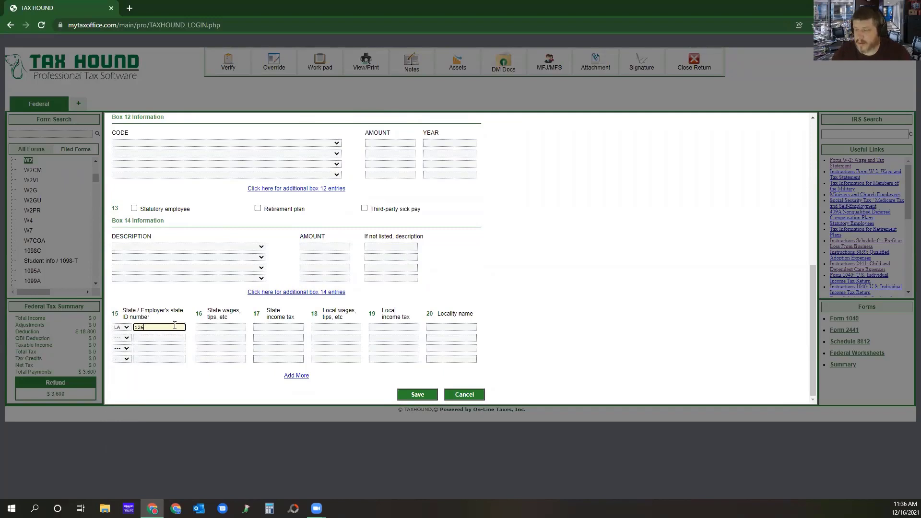
type("56")
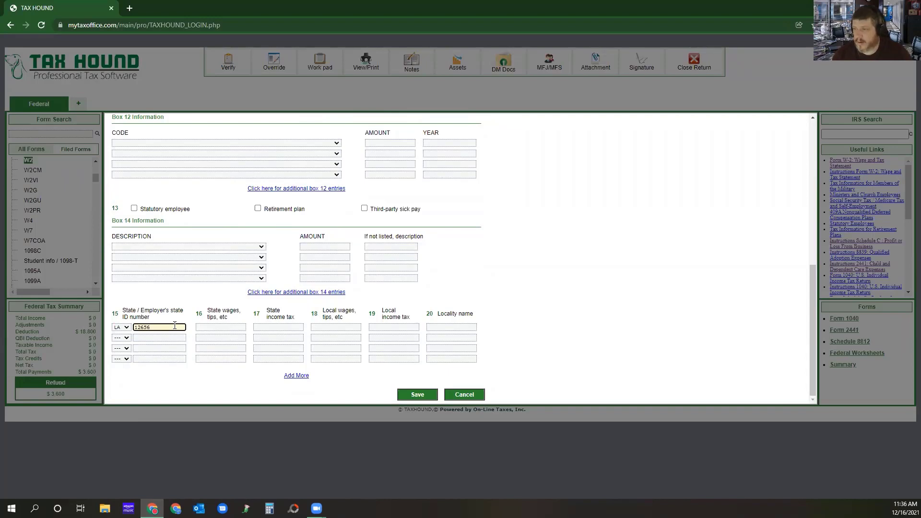
Set the box 16 state wages for the LA row to 2651.
left_click(214, 328)
type("2500")
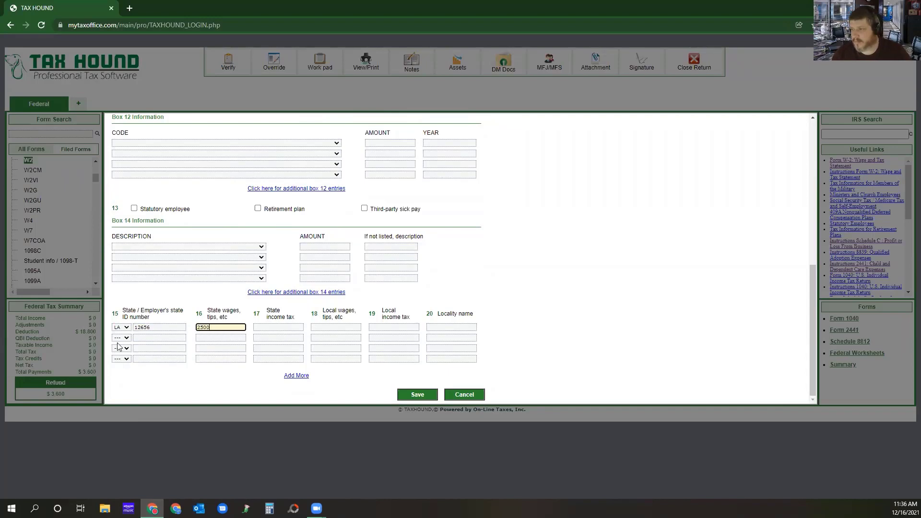
left_click(159, 328)
left_click_drag(224, 328, 196, 330)
type("26")
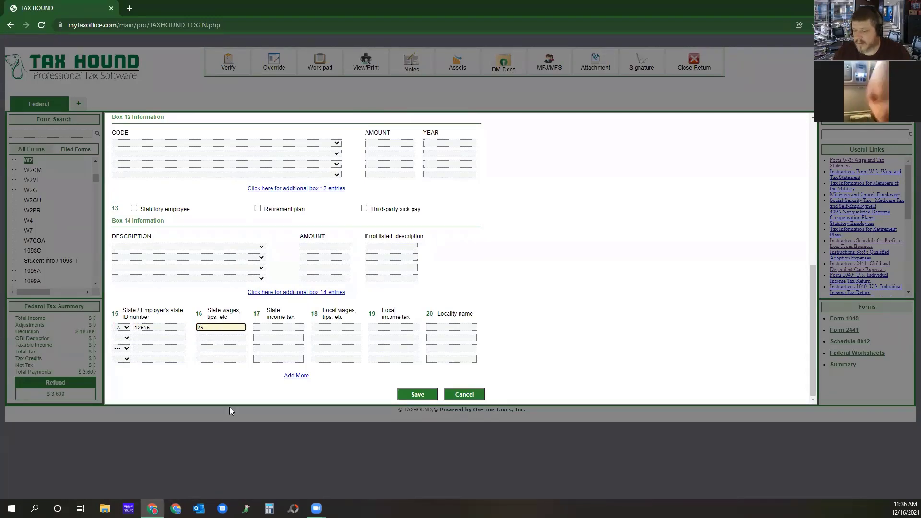
type("51")
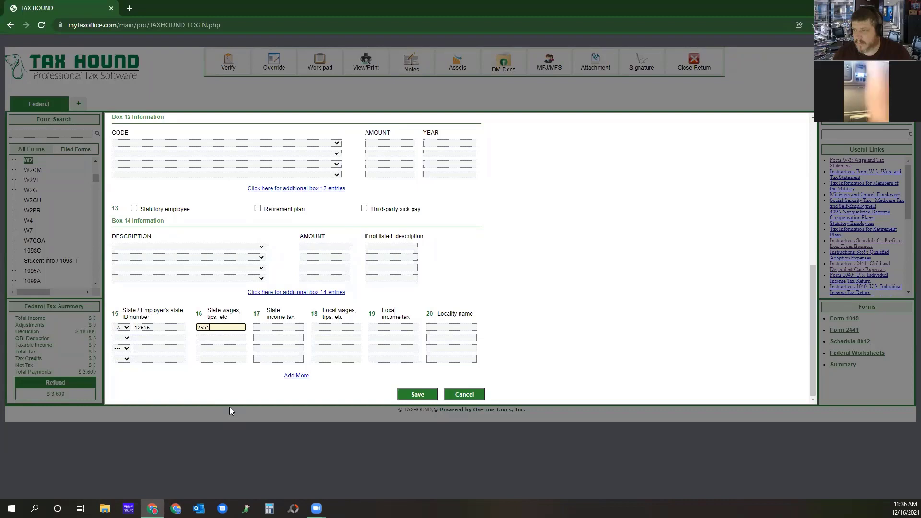
Enter 500 in state income tax for the LA row and save the W-2.
left_click(272, 327)
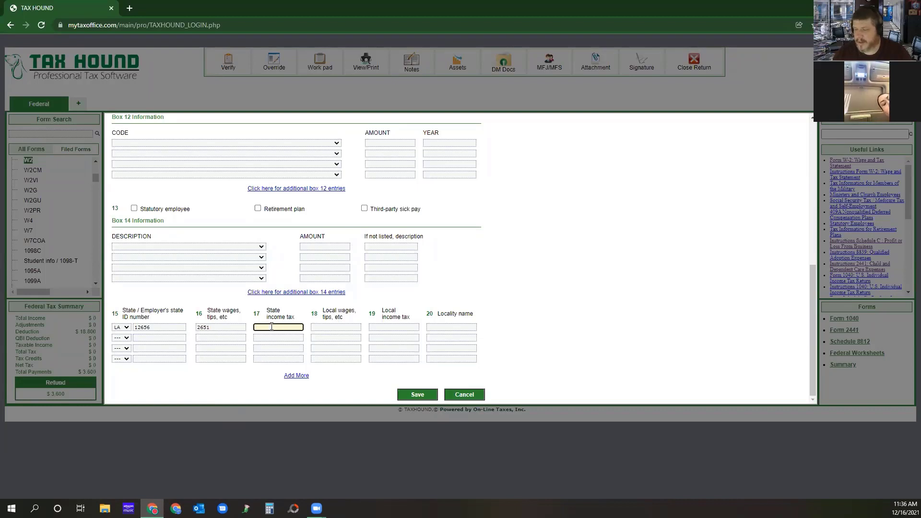
type("500")
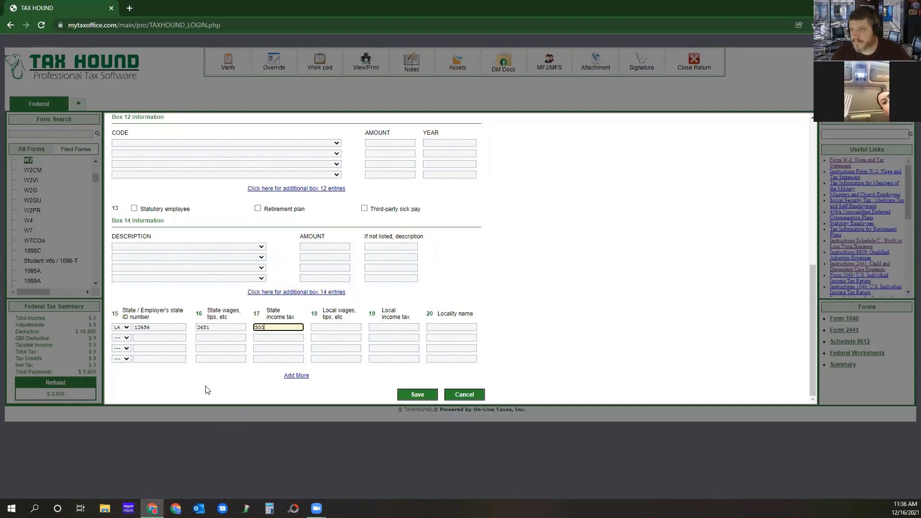
left_click(409, 396)
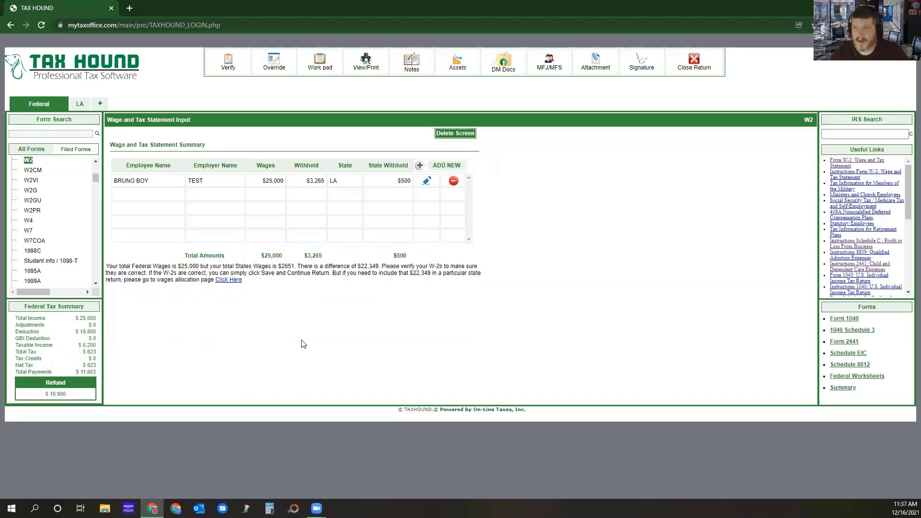
Revisit the Louisiana state return to view its general information, and return to the federal return.
left_click(79, 108)
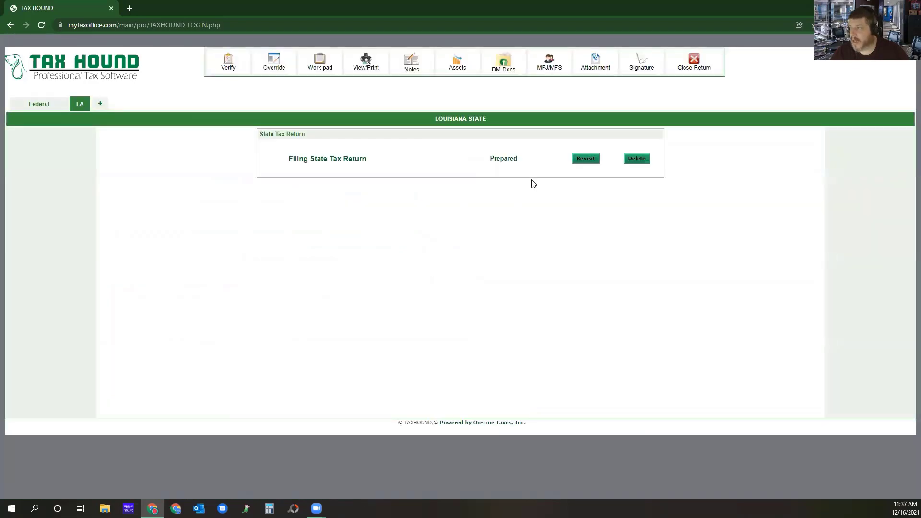
left_click(588, 160)
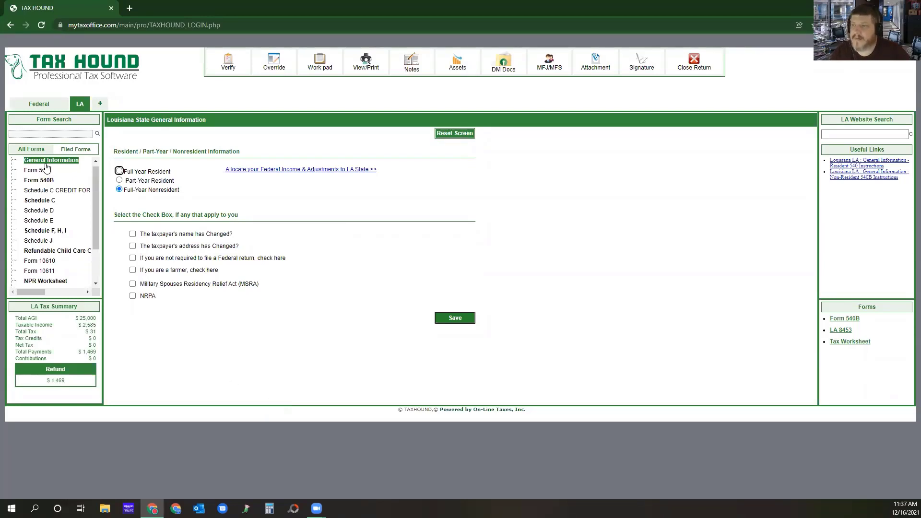
left_click(36, 106)
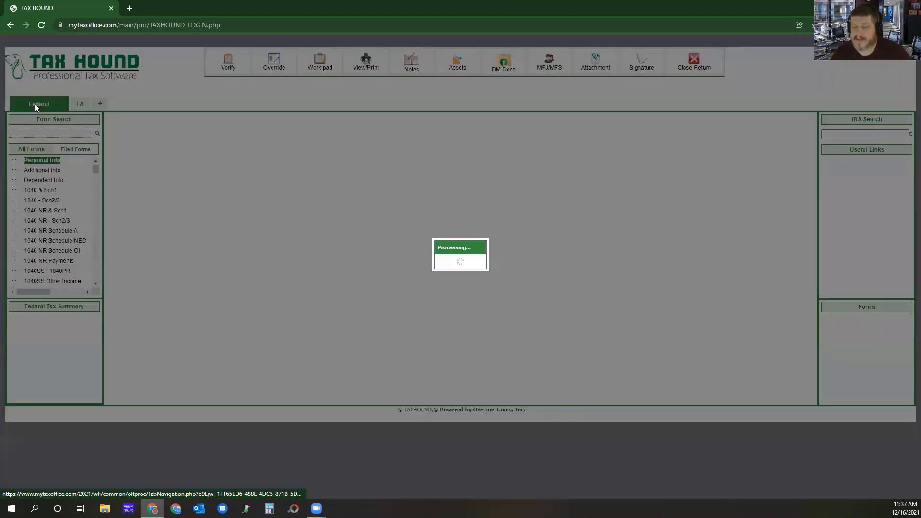
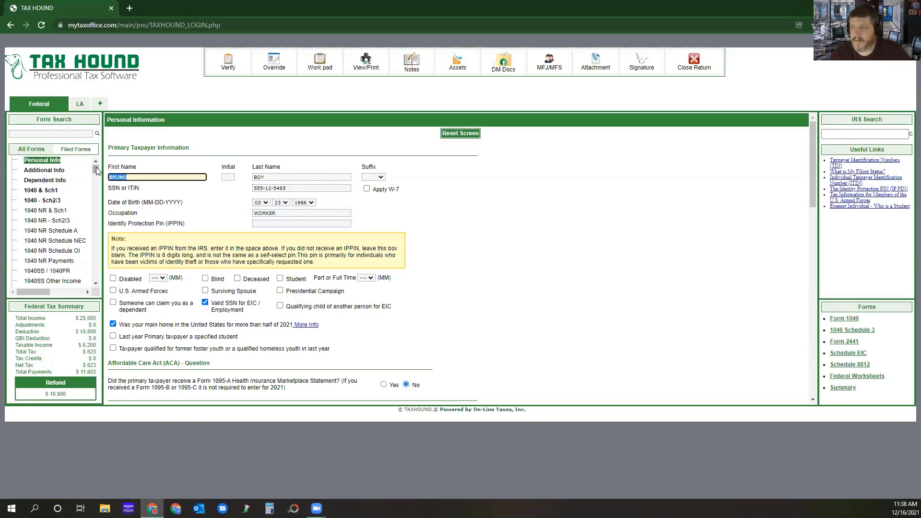
Find Schedule C, Profit or Loss From Business, through the form search and add a new business entry.
left_click(37, 134)
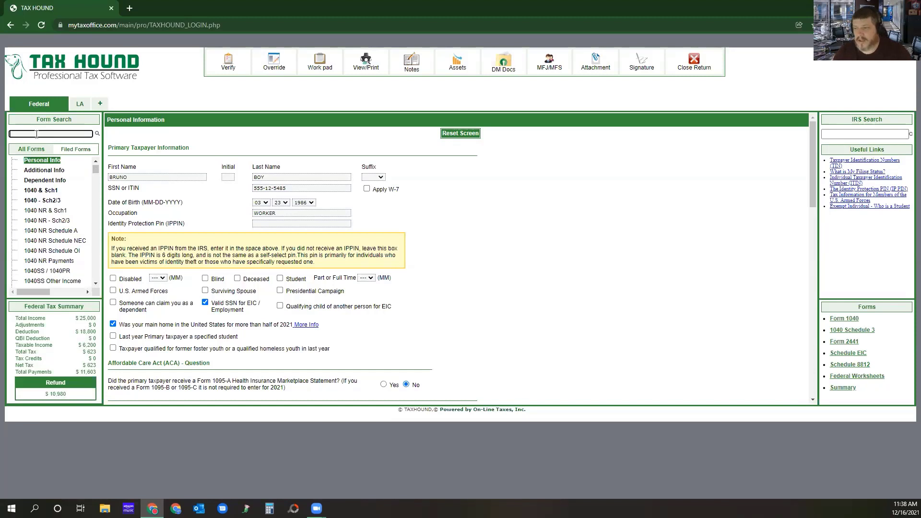
left_click(69, 395)
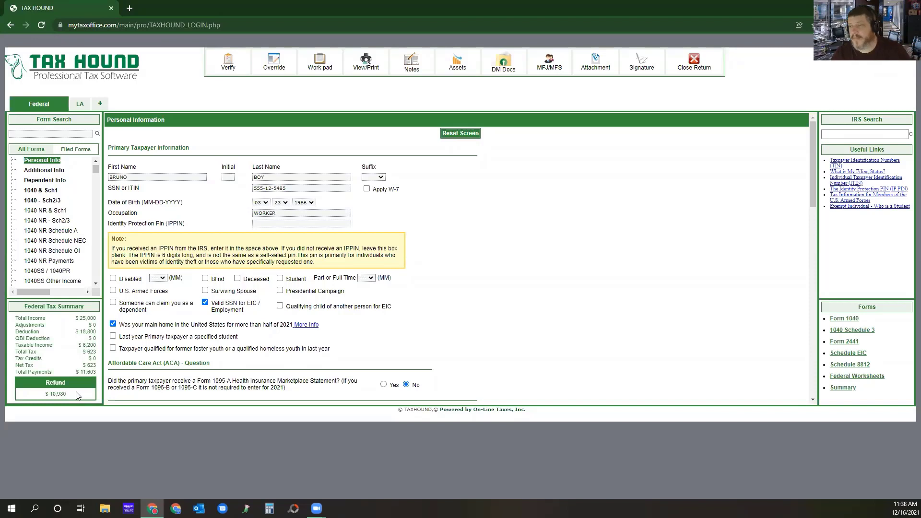
left_click(49, 135)
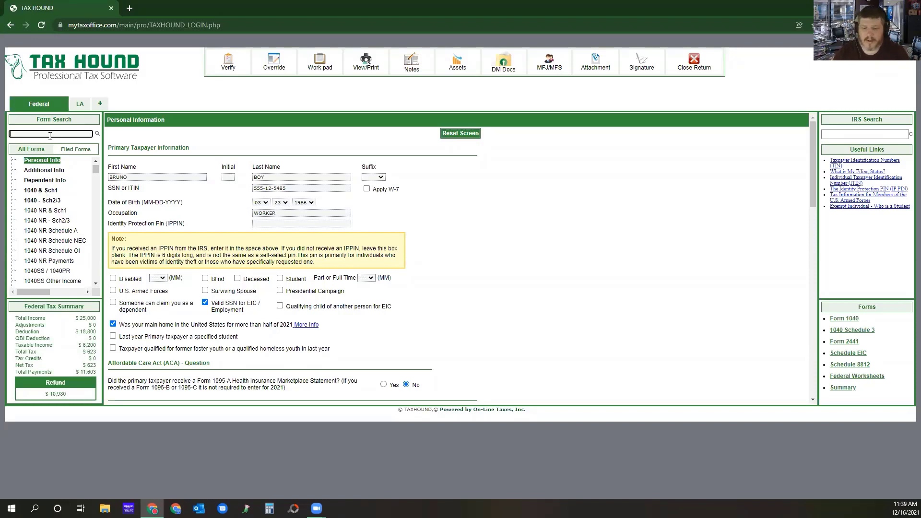
type("Schedule")
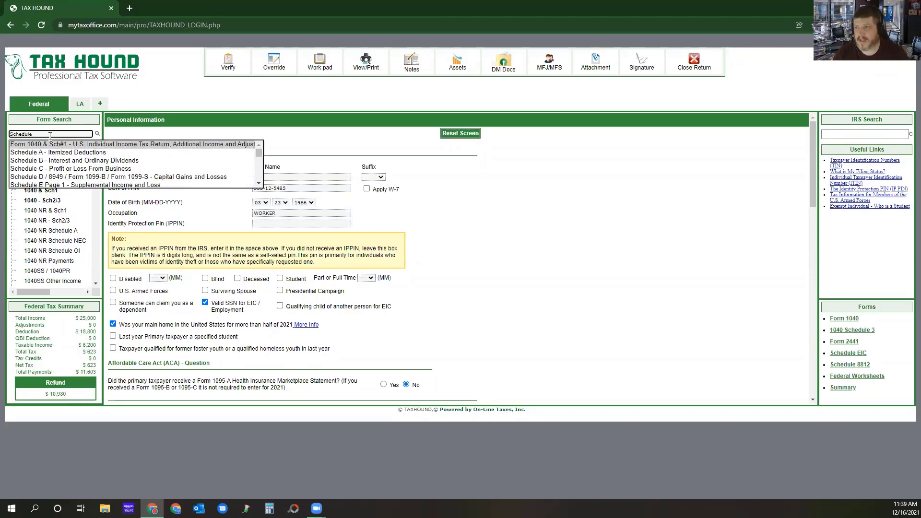
left_click(29, 168)
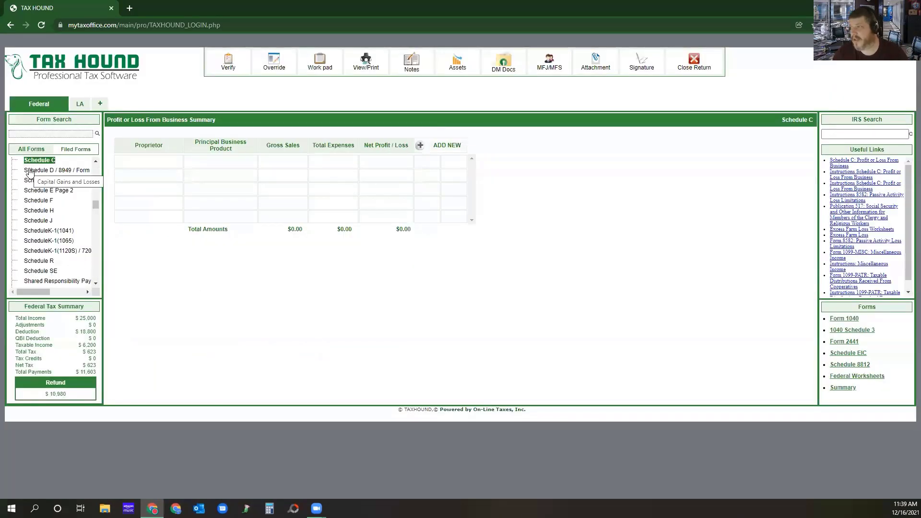
left_click(446, 145)
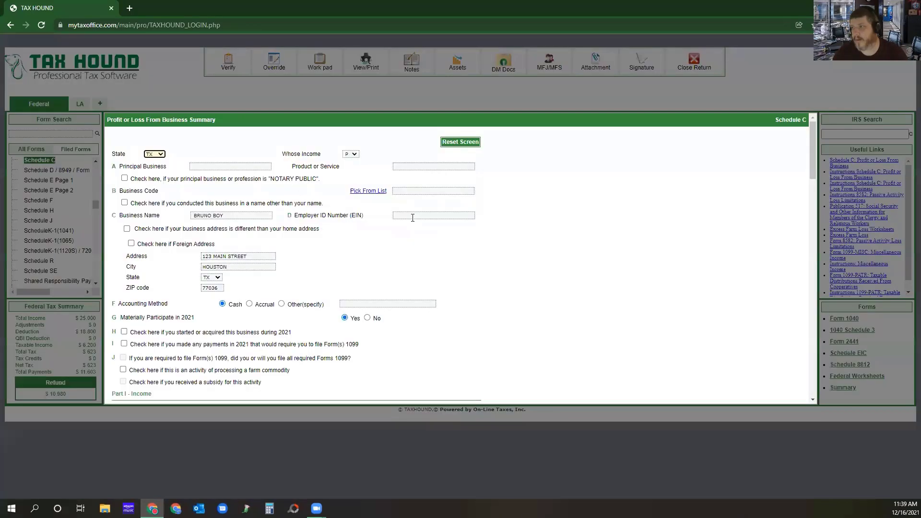
Fill in the Schedule C principal business as DOGGO and the product or service as Dog Waling.
left_click(212, 166)
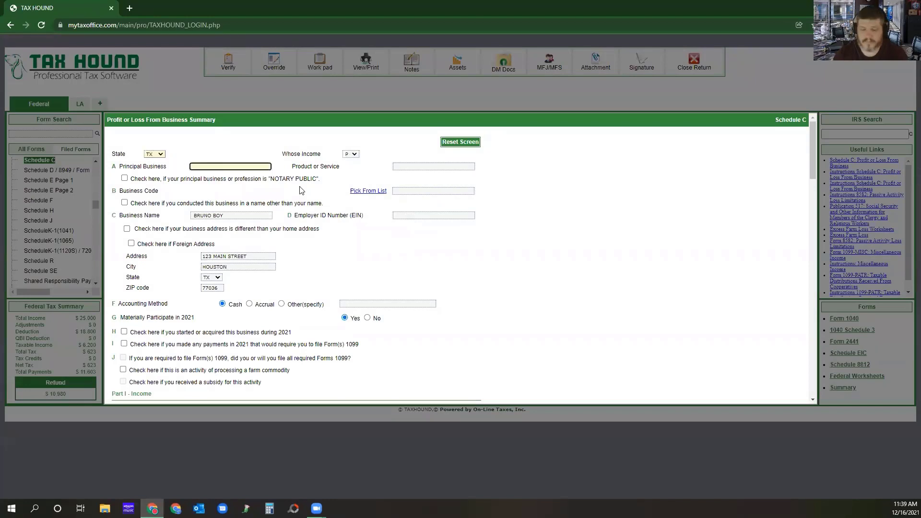
type("Dog ")
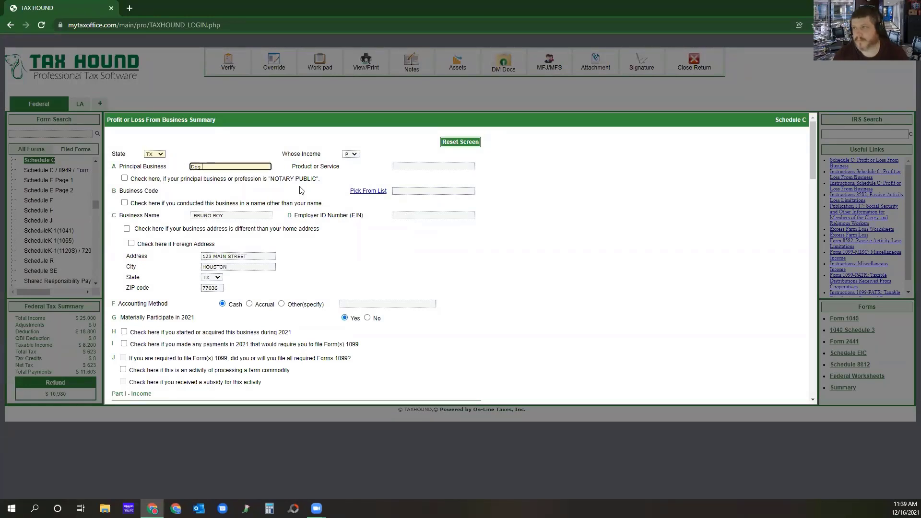
type("Walker")
left_click(410, 166)
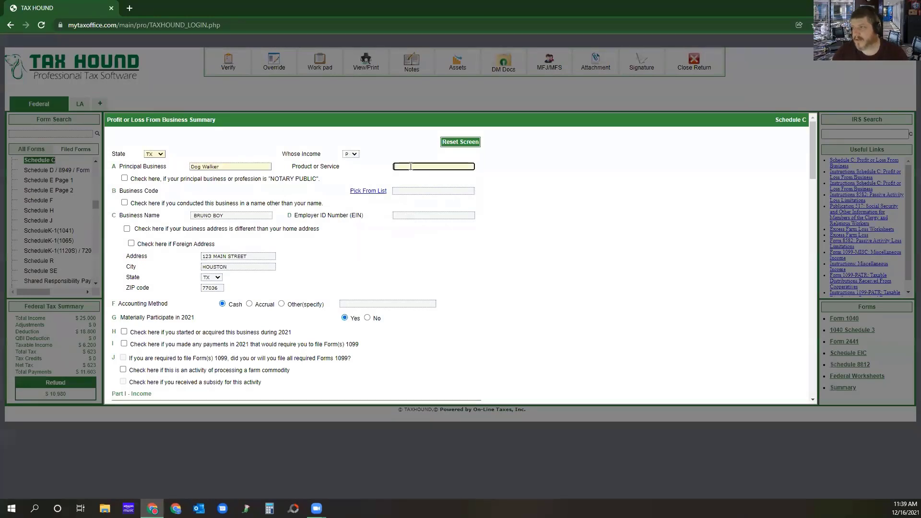
type("Dog Walking")
left_click(227, 168)
left_click_drag(227, 168, 177, 173)
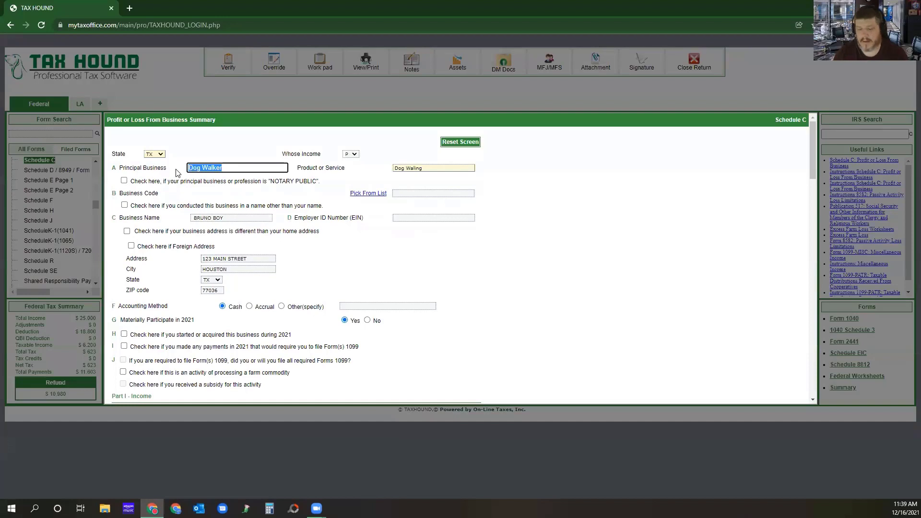
type("DOGGO")
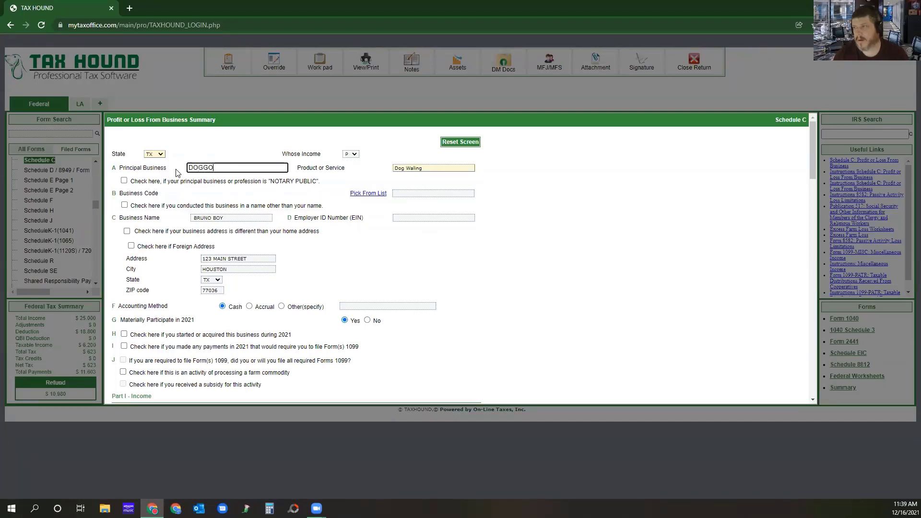
left_click(355, 240)
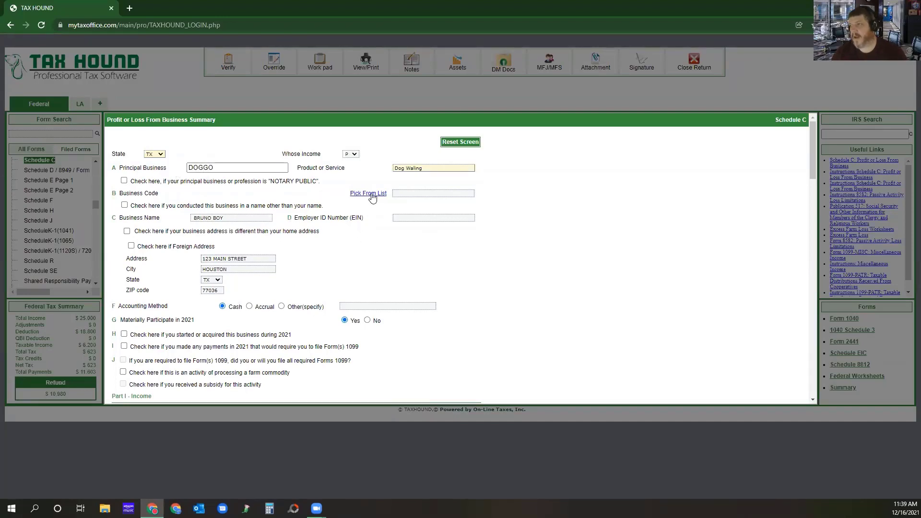
Set the business code to 999999, Unclassified establishments, from the business code list and save the selection.
left_click(372, 195)
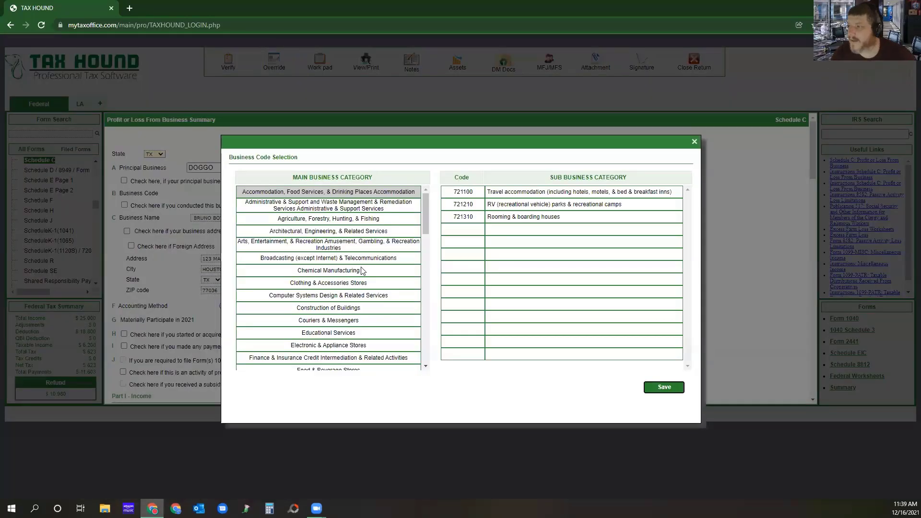
left_click_drag(424, 212, 424, 365)
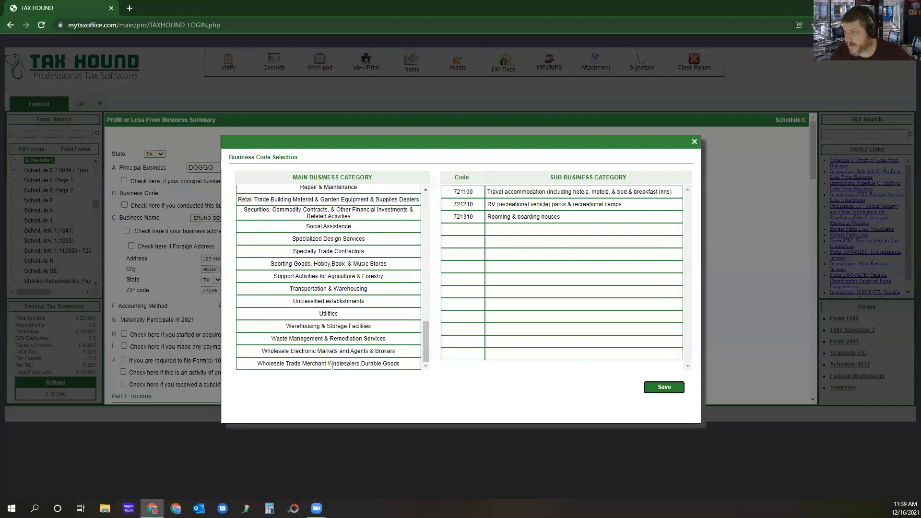
left_click(370, 316)
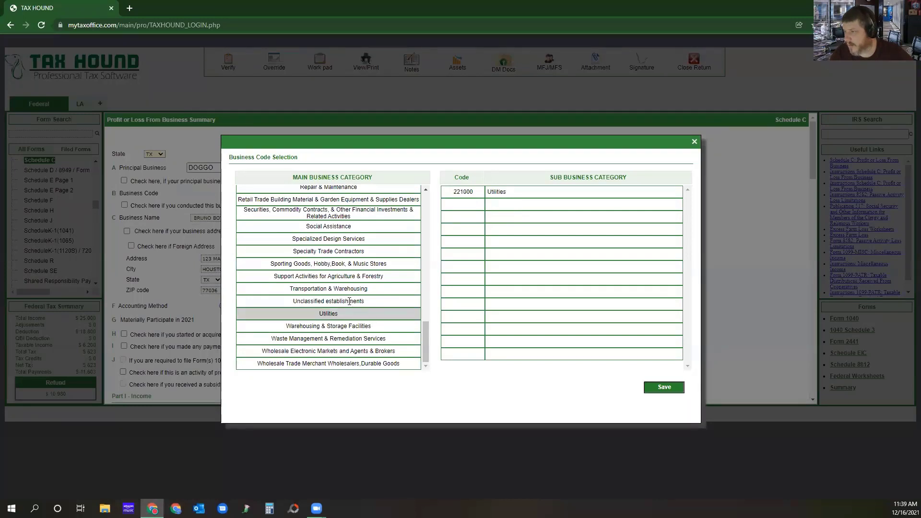
left_click(363, 302)
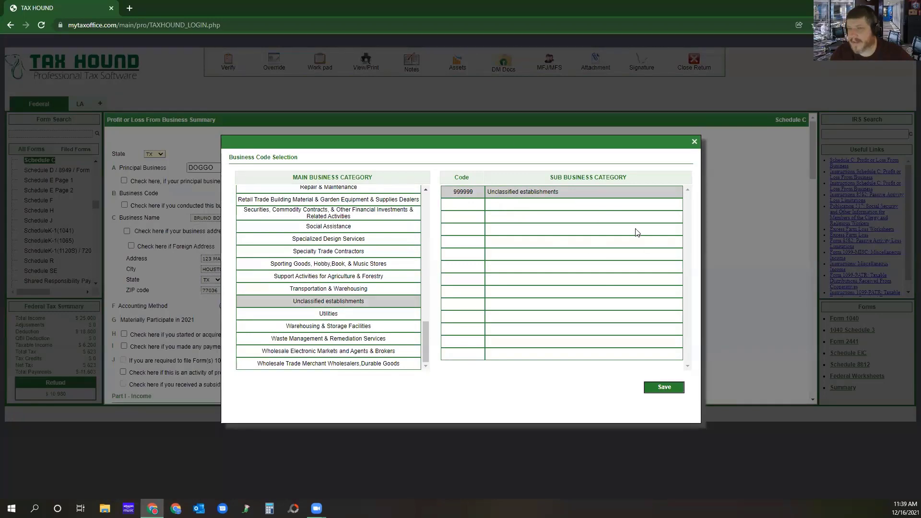
left_click(662, 388)
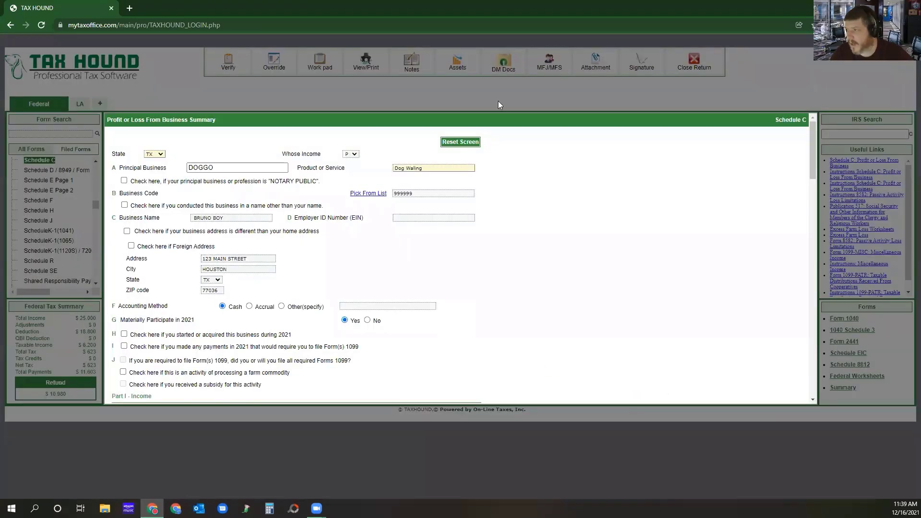
Look over the Schedule C income and expense lines, open the 1099-NEC summary from gross receipts, and read its prerequisite note.
scroll(446, 236, "down", 4)
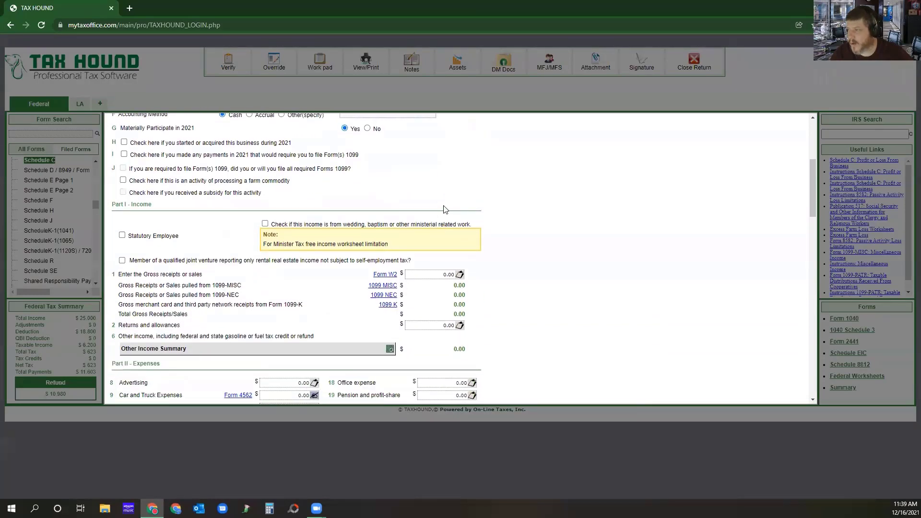
scroll(374, 208, "up", 2)
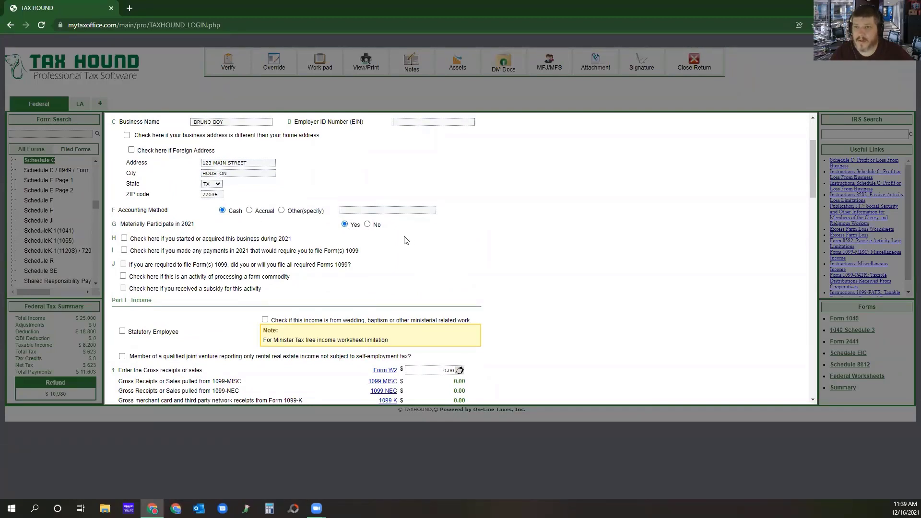
scroll(404, 239, "down", 2)
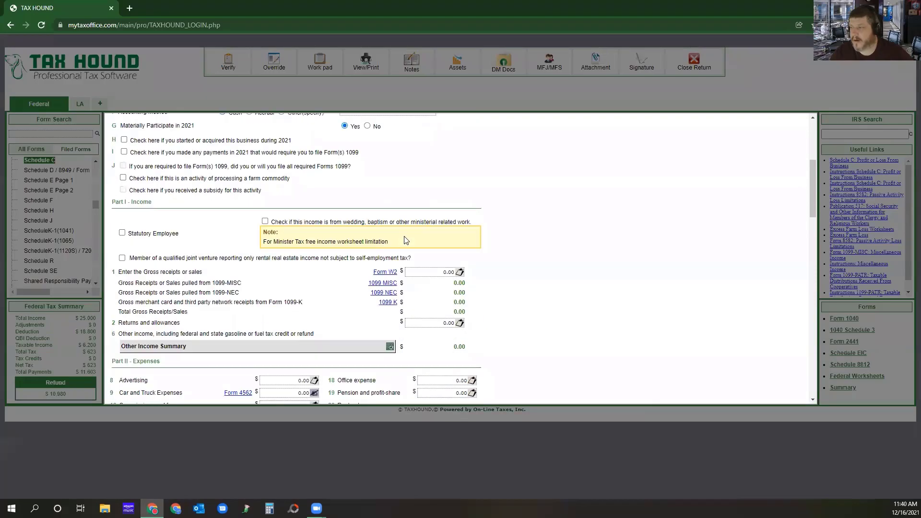
scroll(405, 236, "down", 2)
scroll(337, 255, "up", 3)
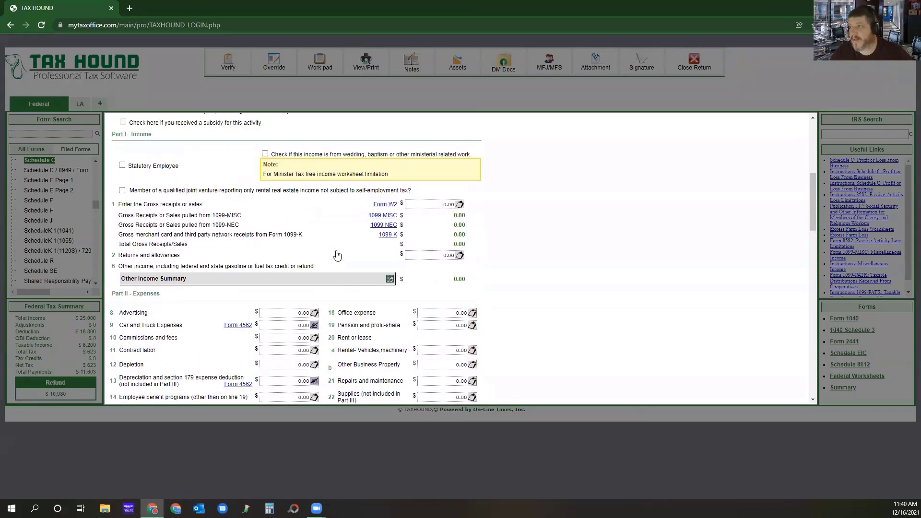
scroll(337, 254, "down", 2)
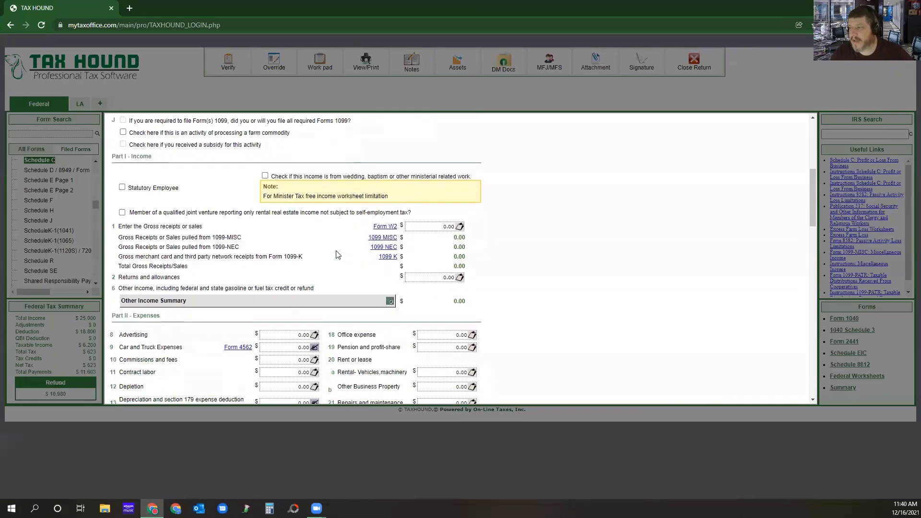
left_click(382, 248)
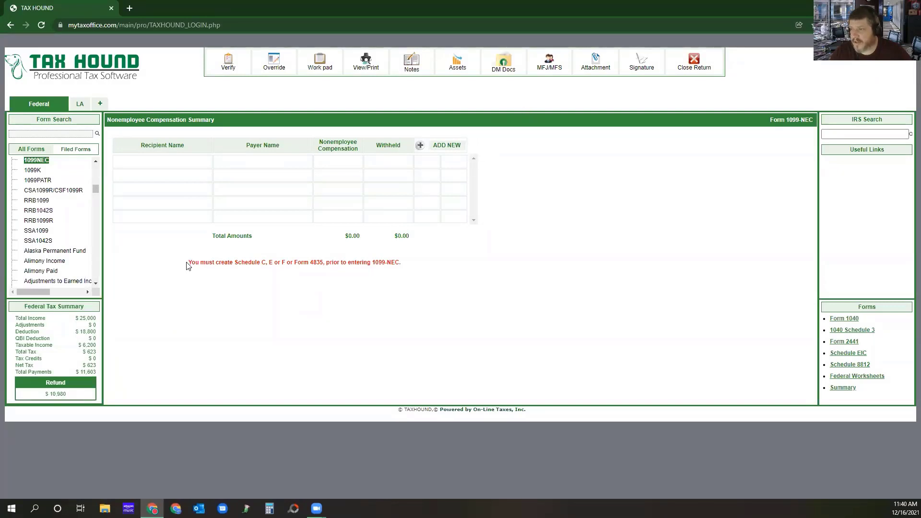
left_click_drag(189, 263, 413, 269)
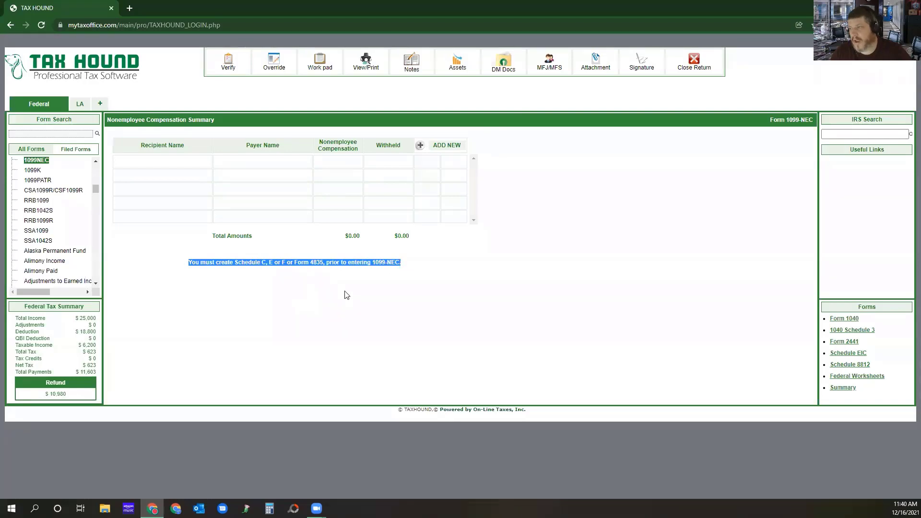
left_click(411, 268)
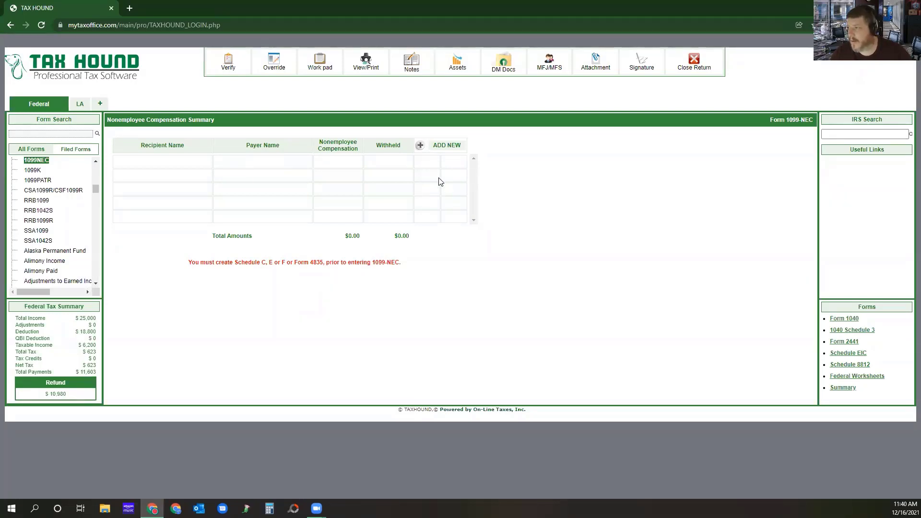
Add a new 1099-NEC and enter the payer's tax identification number to fill in the payer's name and address.
left_click(447, 145)
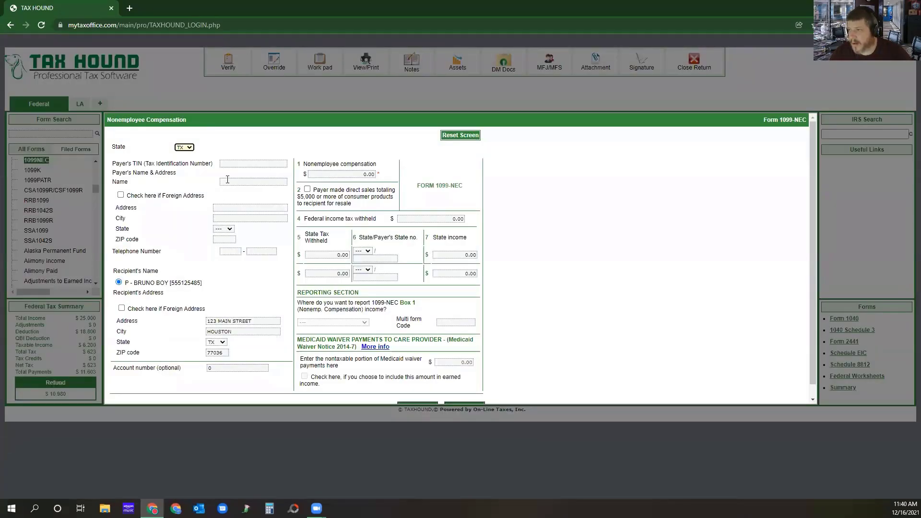
left_click(232, 163)
type("123456789")
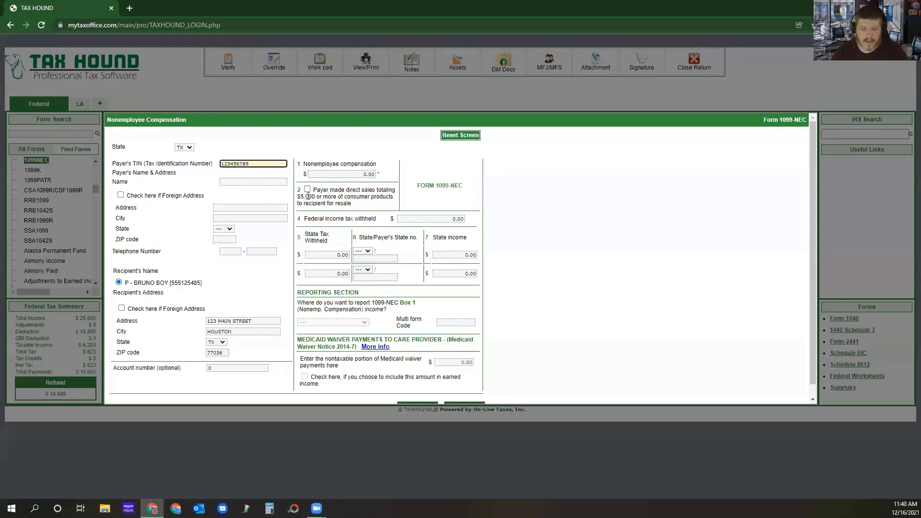
key("Tab")
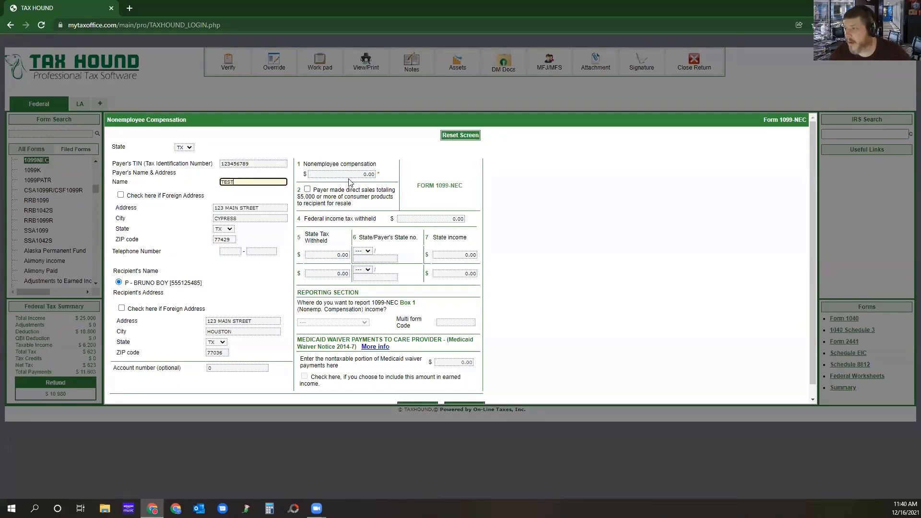
Set the box 1 nonemployee compensation on the 1099-NEC to 12000.
left_click(365, 174)
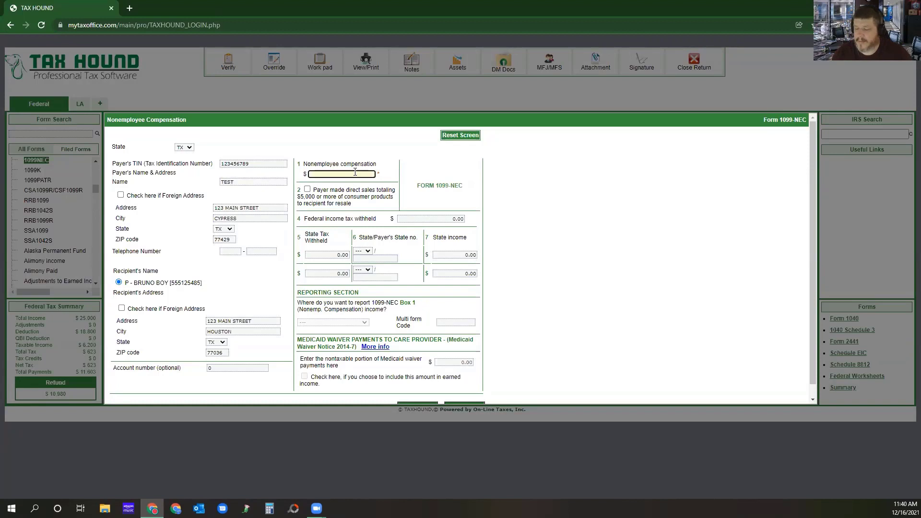
type("1")
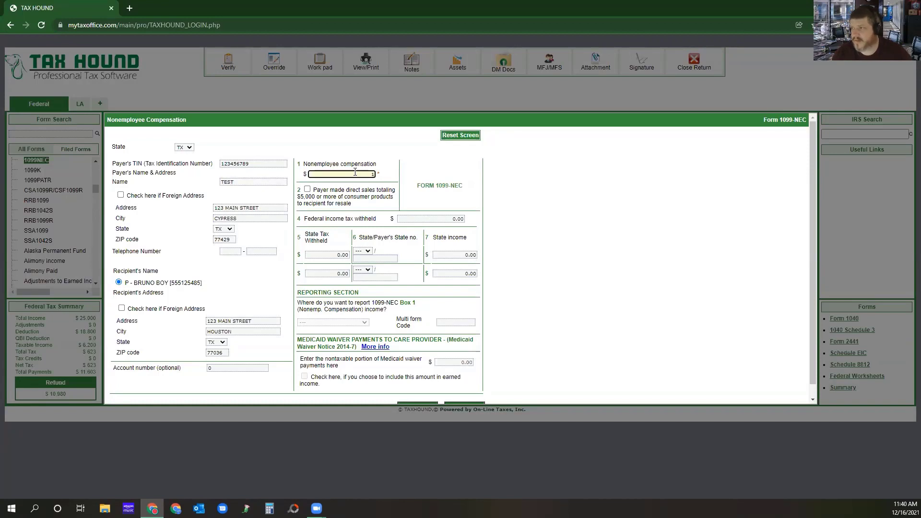
type("2000")
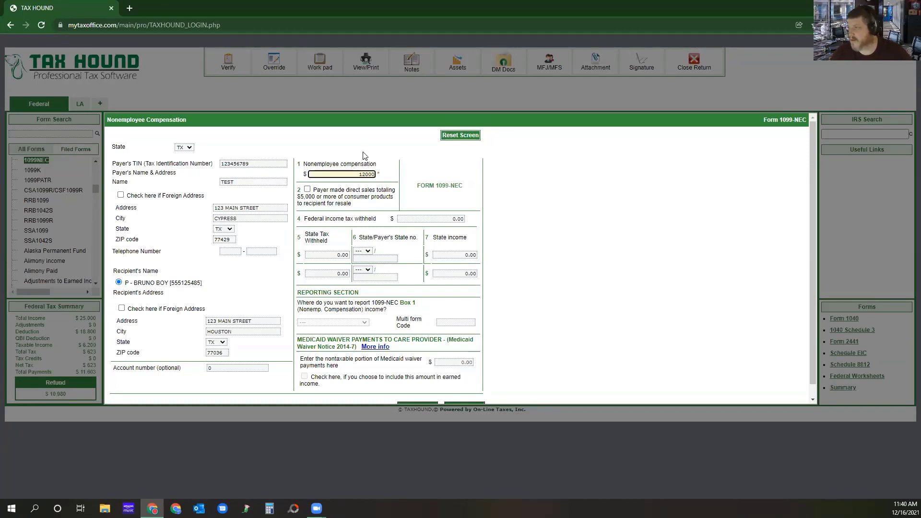
left_click(389, 150)
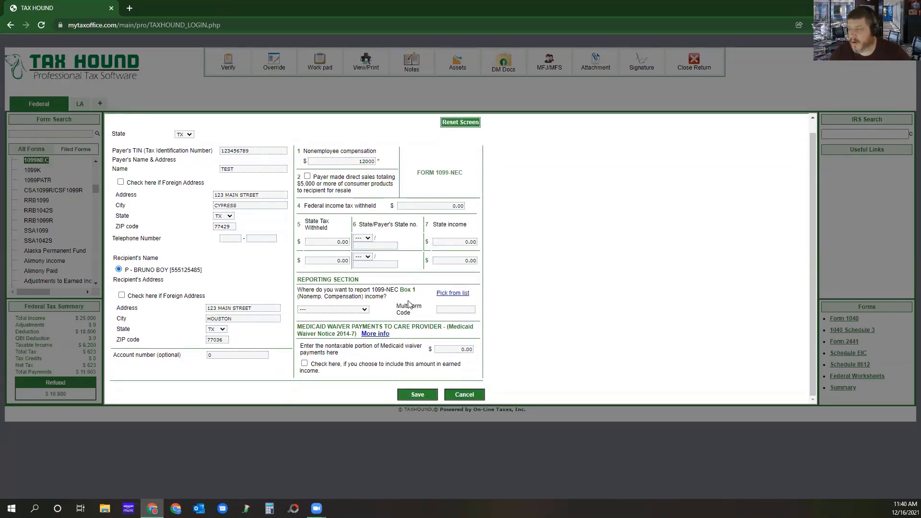
Report the 1099-NEC box 1 income on the DOGGO Schedule C, chosen from the business list, and save the 1099-NEC.
left_click(453, 293)
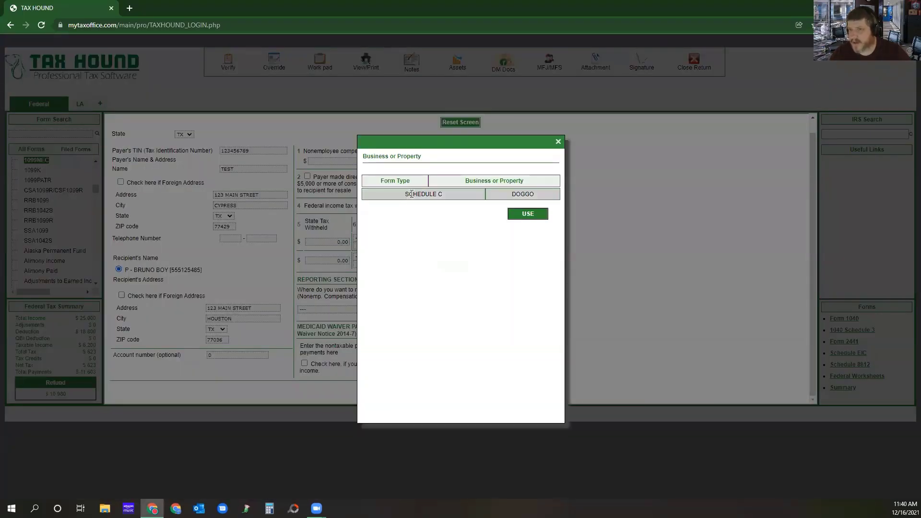
left_click(529, 215)
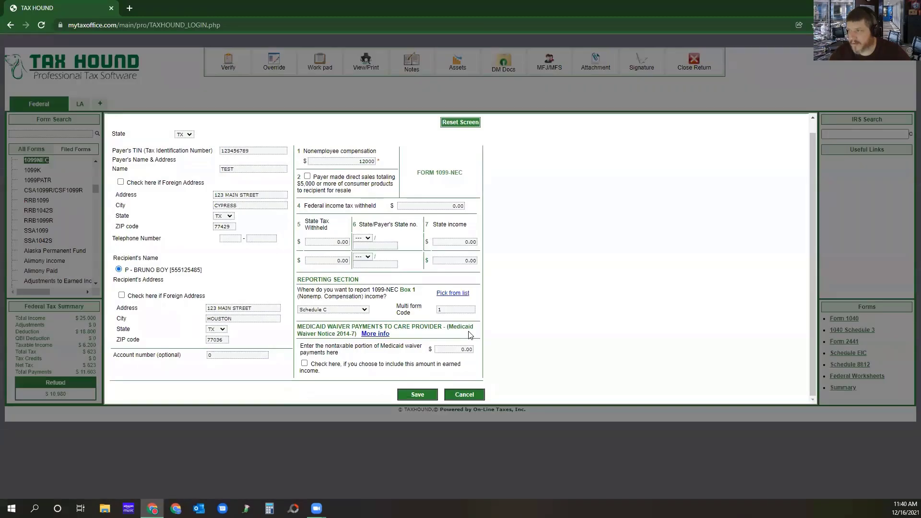
left_click(454, 293)
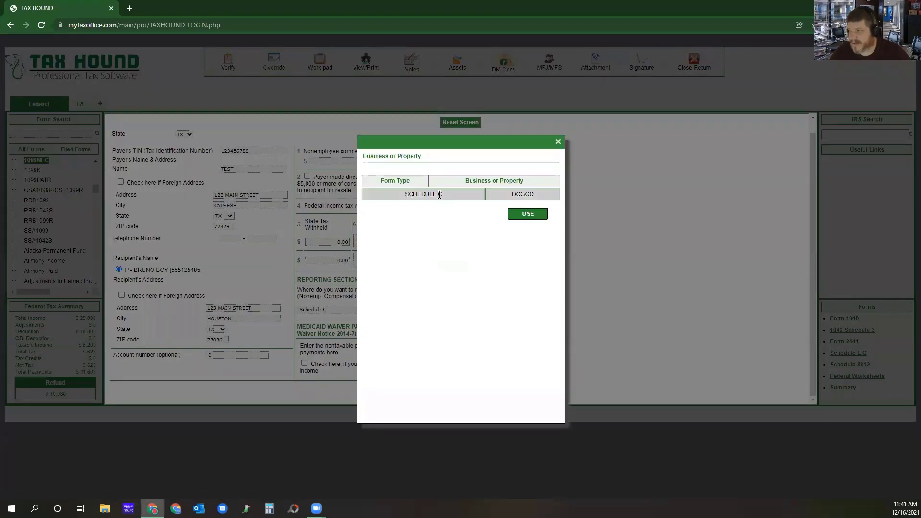
left_click(526, 216)
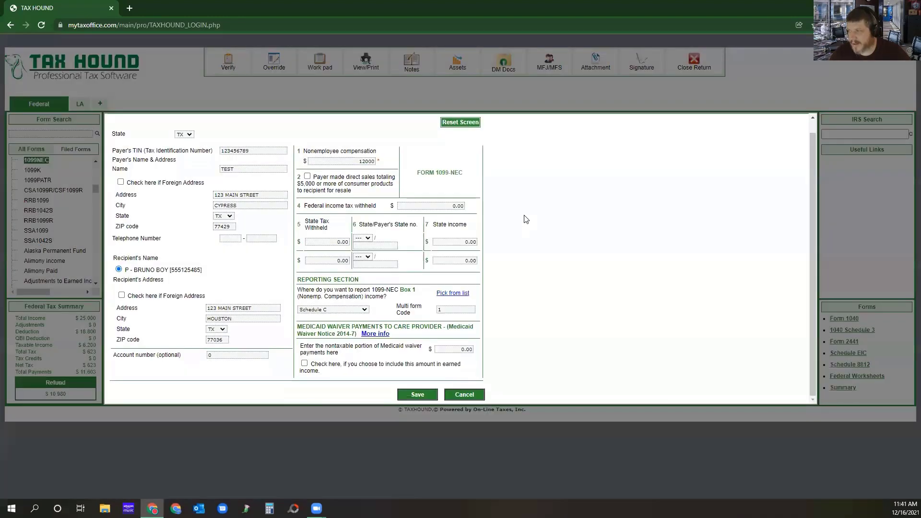
left_click(418, 396)
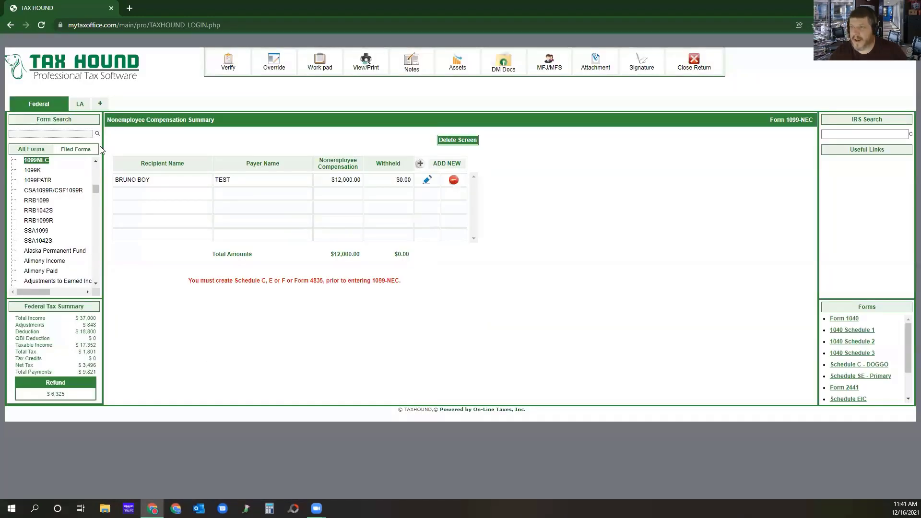
Reopen the DOGGO Schedule C for editing from the filed forms and go to its Part II expenses.
left_click(68, 151)
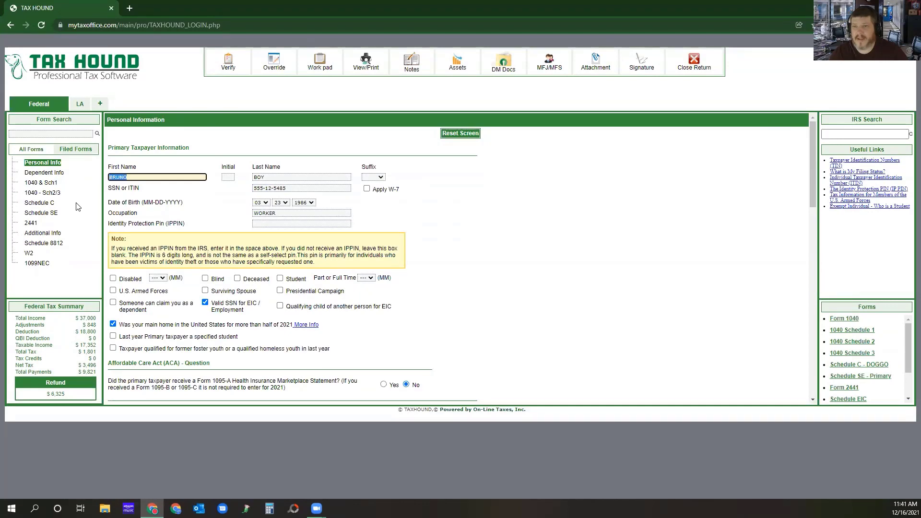
left_click(38, 203)
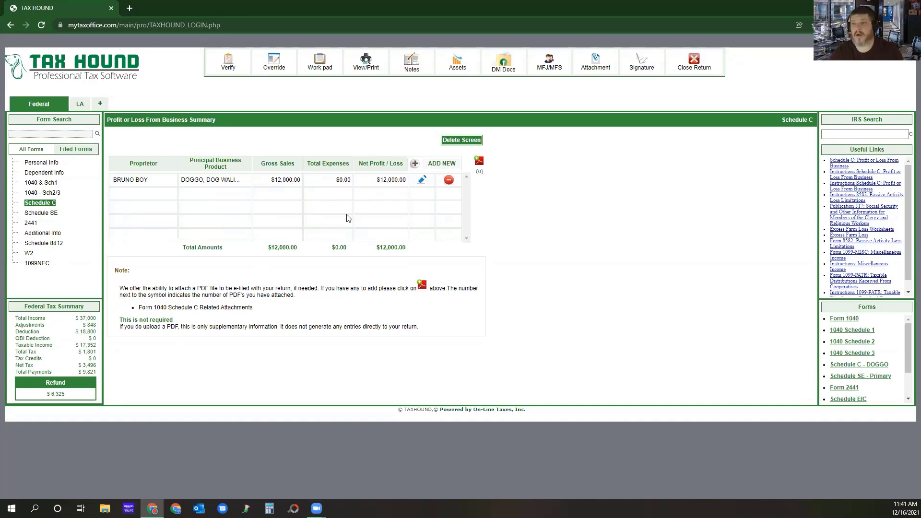
left_click(421, 181)
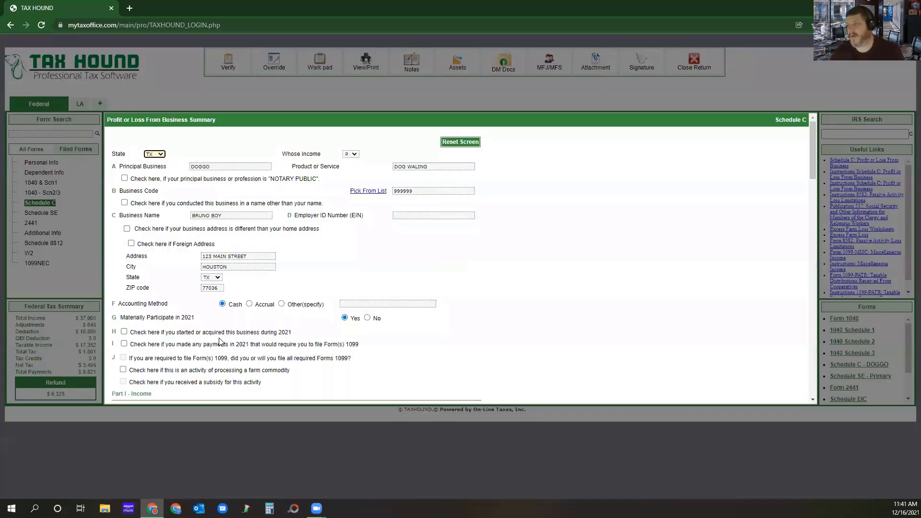
scroll(324, 277, "down", 3)
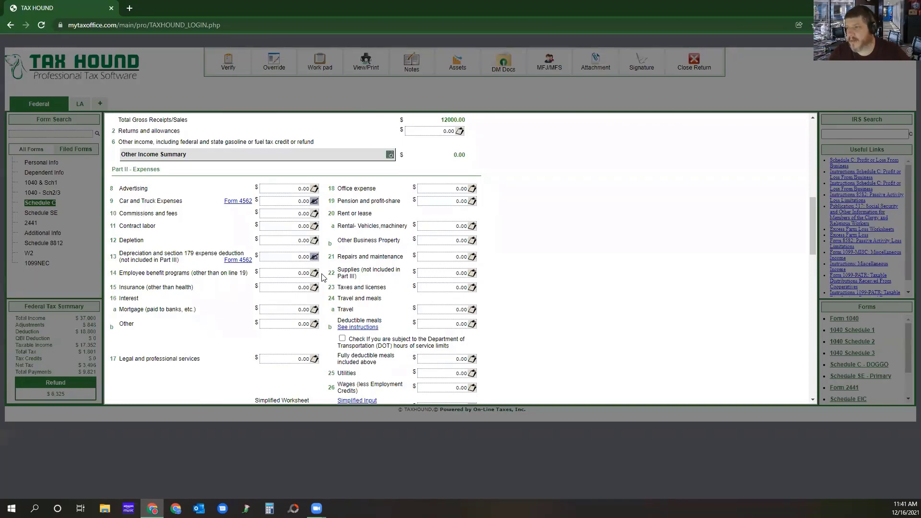
Itemize the line 18 office expense with a printer at 199 and paper at 200.
left_click(472, 191)
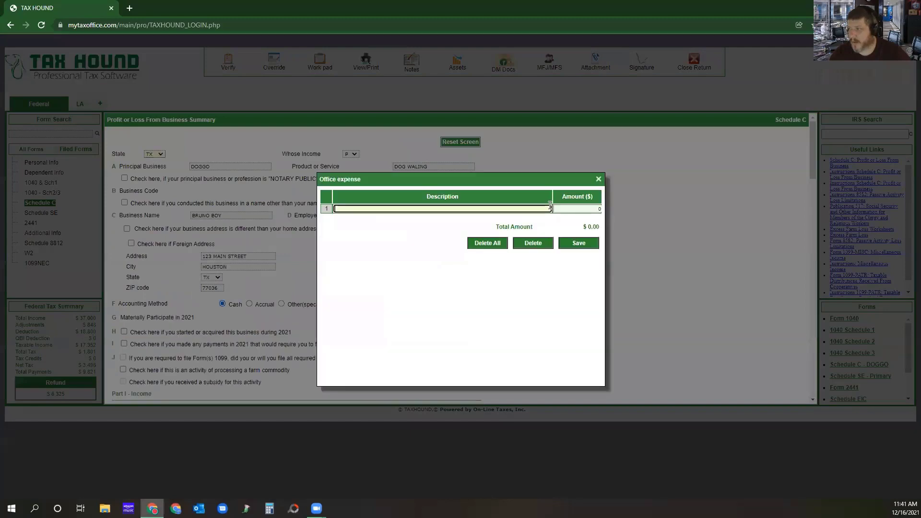
type("printer")
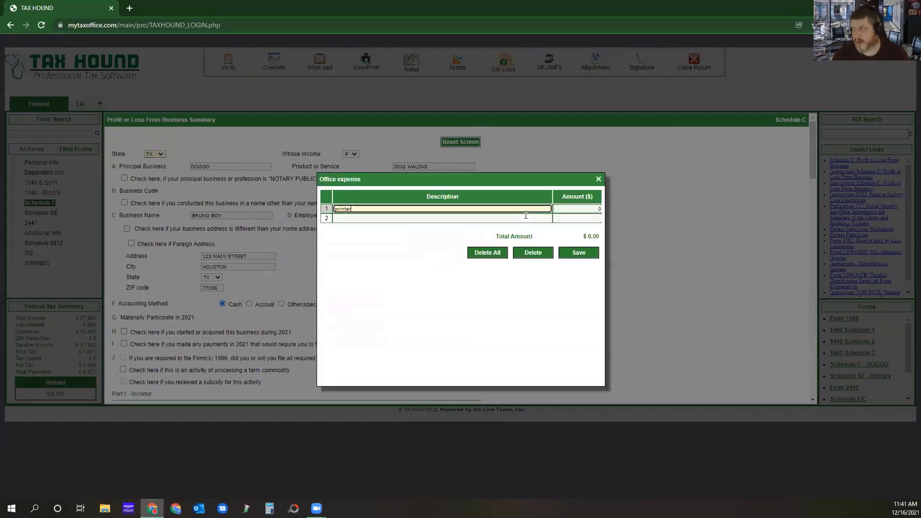
key("Tab")
type("199")
key("Tab")
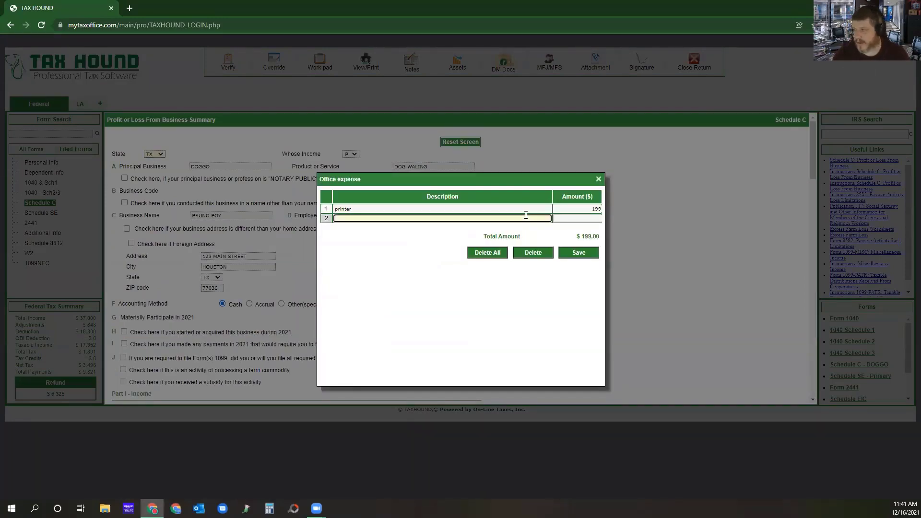
type("paper")
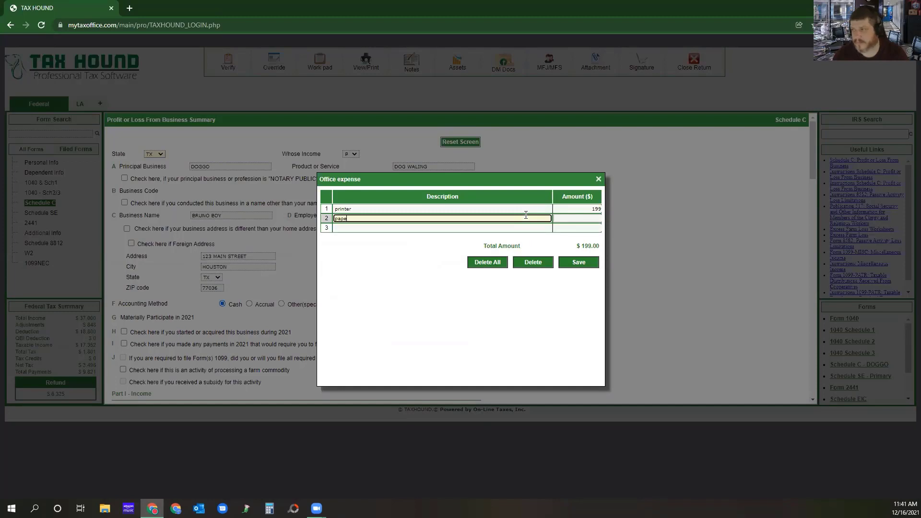
key("Tab")
type("200")
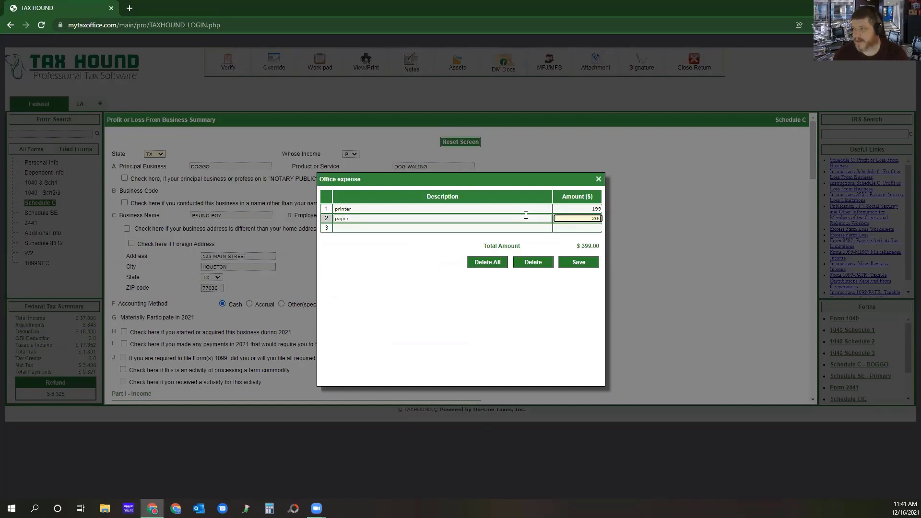
key("Tab")
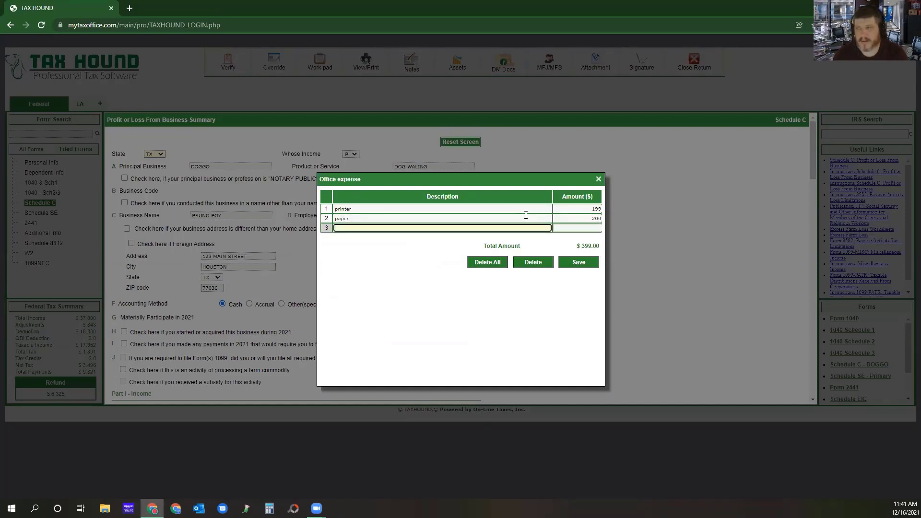
Add a stapler at 125 to the office expense breakdown and save the list.
type("stapler")
key("Tab")
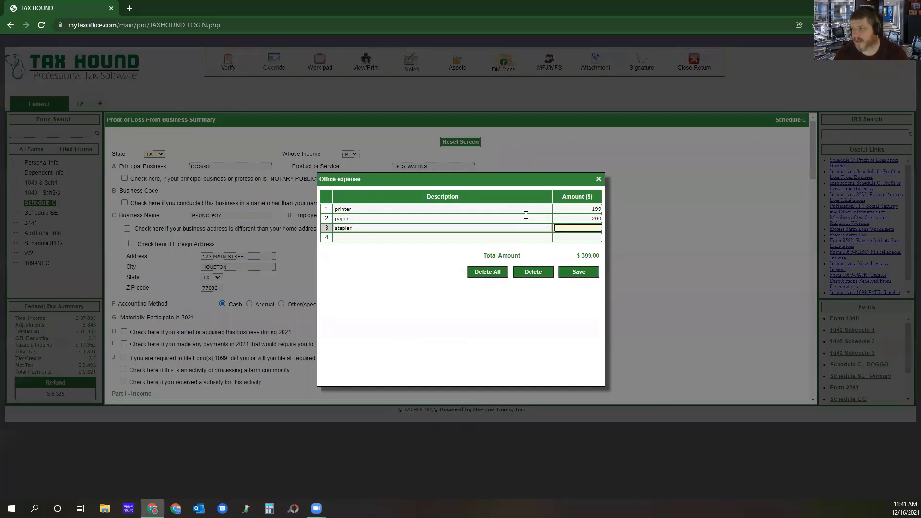
type("125")
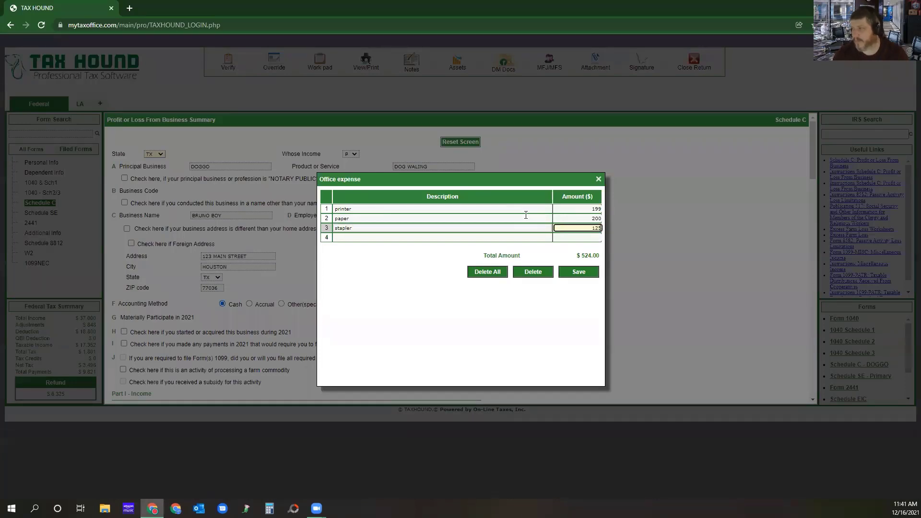
left_click(577, 272)
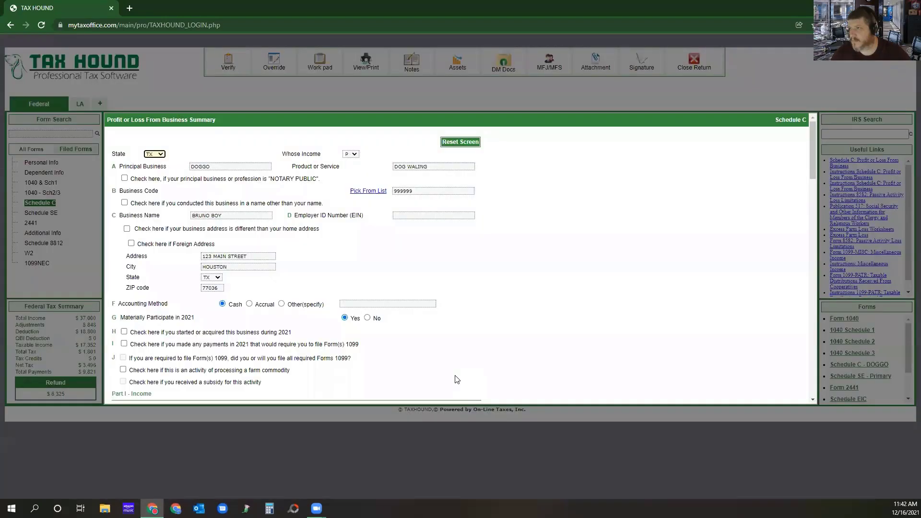
Check the office expense total on Schedule C and review its itemized breakdown, closing the list without changes.
scroll(458, 283, "down", 6)
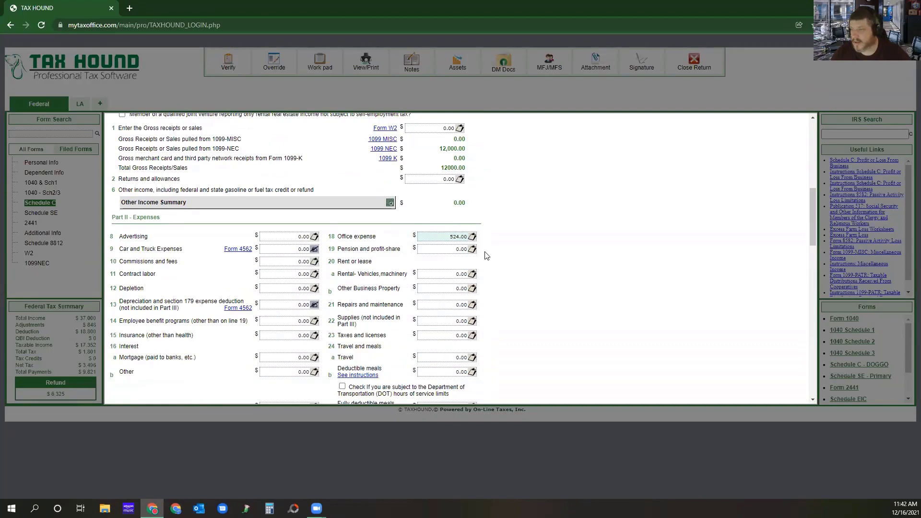
left_click(472, 236)
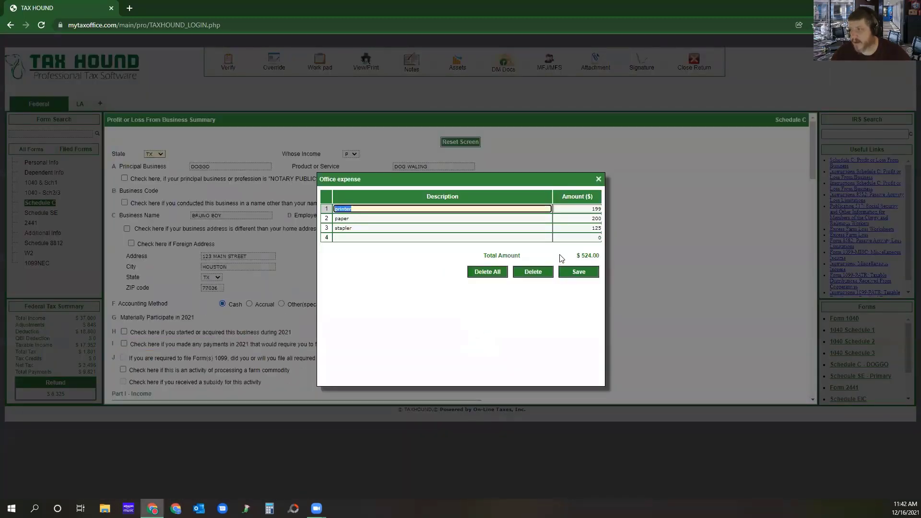
left_click(597, 180)
scroll(442, 306, "down", 1)
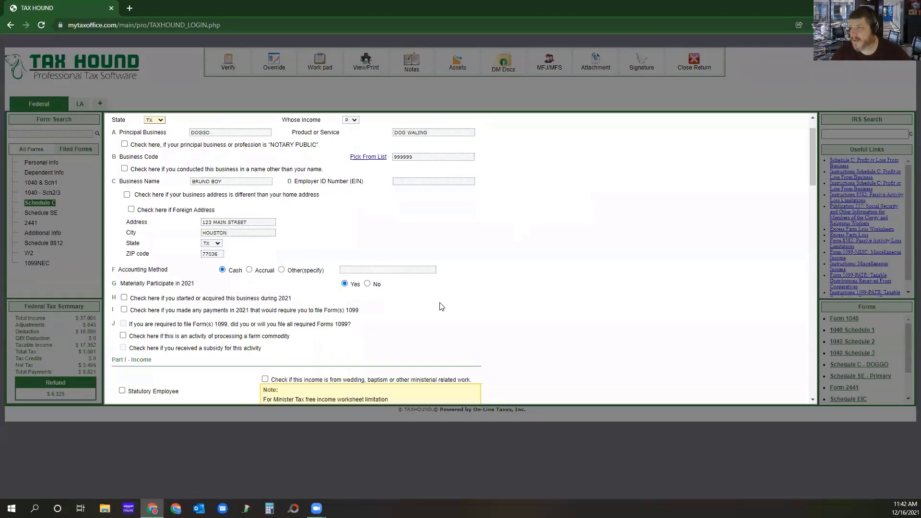
scroll(442, 306, "down", 3)
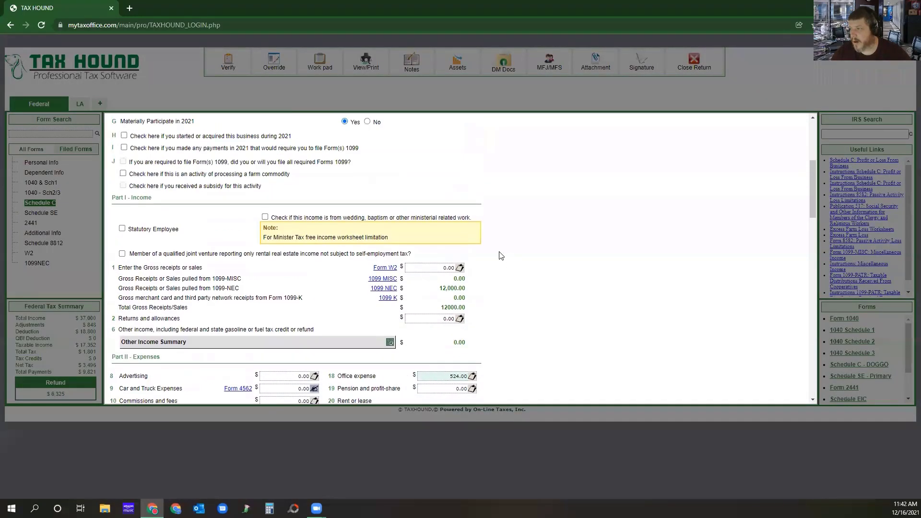
scroll(501, 256, "up", 1)
scroll(501, 255, "down", 5)
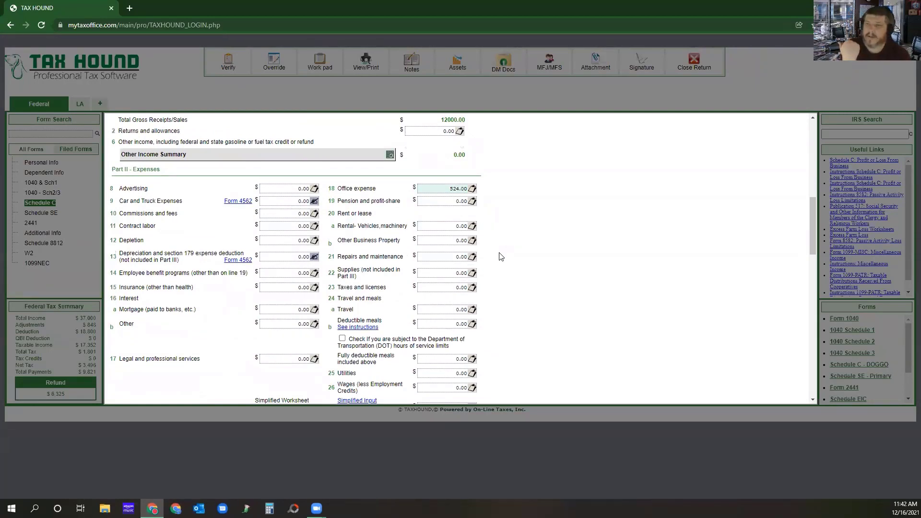
left_click(472, 188)
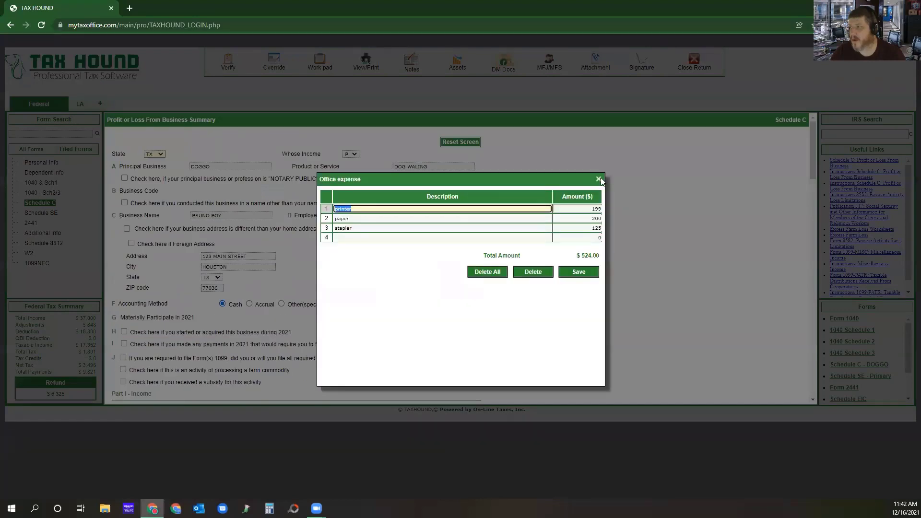
left_click(599, 179)
Set the line 8 advertising expense on Schedule C to 632.
scroll(369, 285, "down", 8)
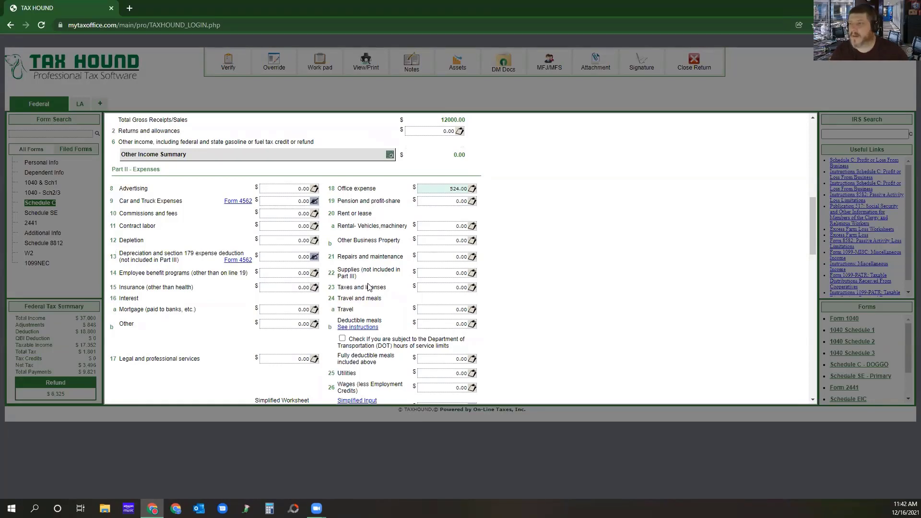
left_click(290, 187)
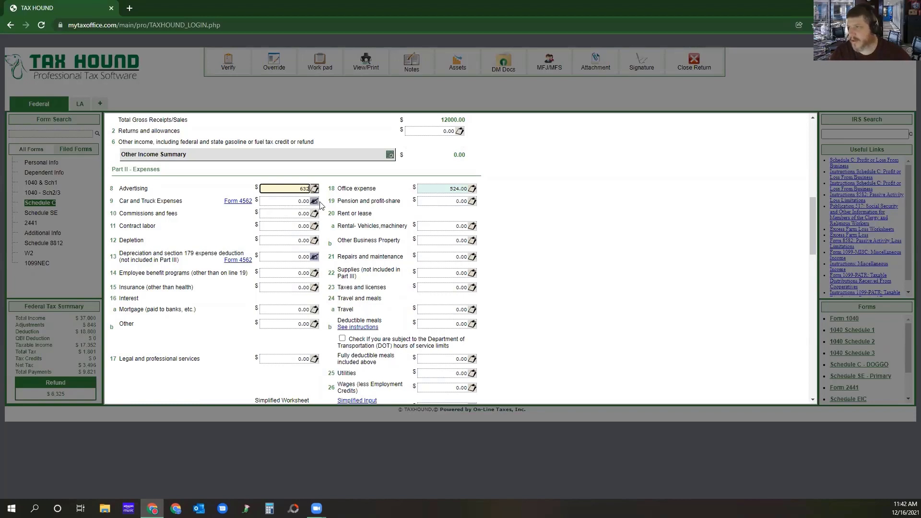
type("632")
left_click(201, 190)
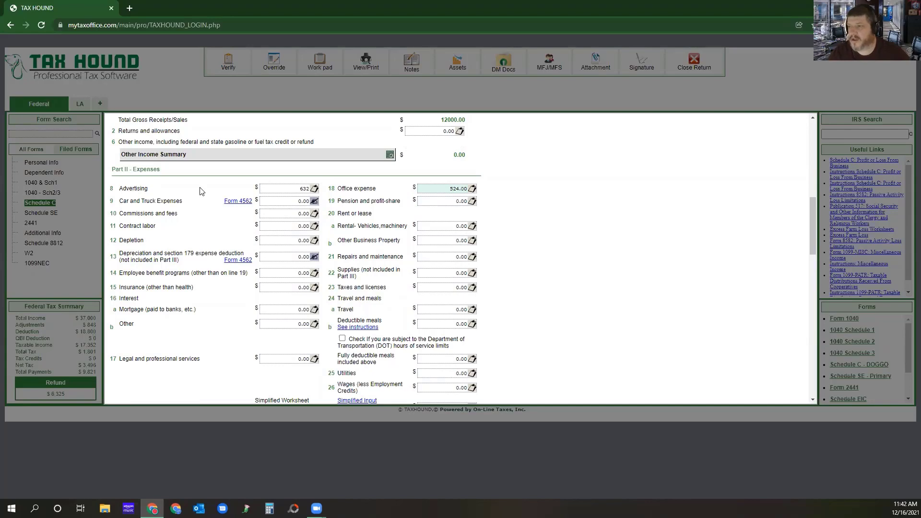
Start a new vehicle entry in Part IV, Vehicle Information, of Schedule C.
scroll(206, 249, "down", 8)
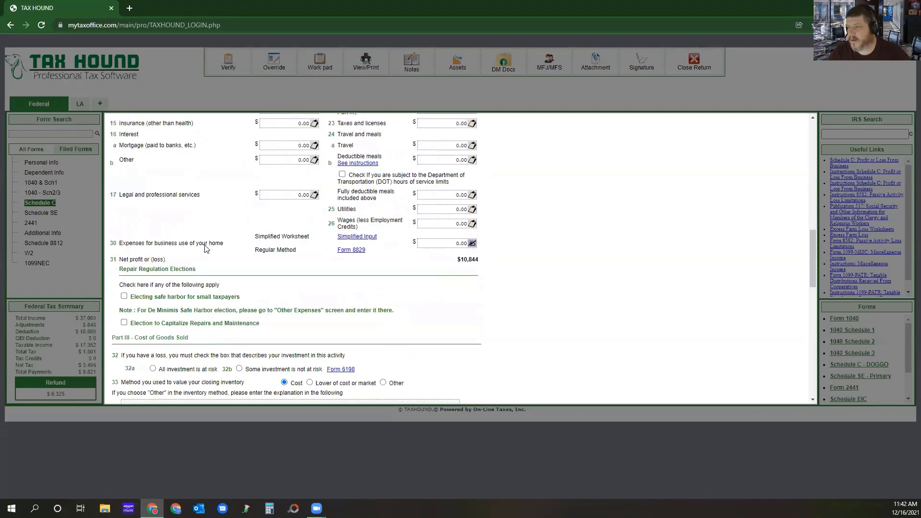
scroll(204, 242, "down", 5)
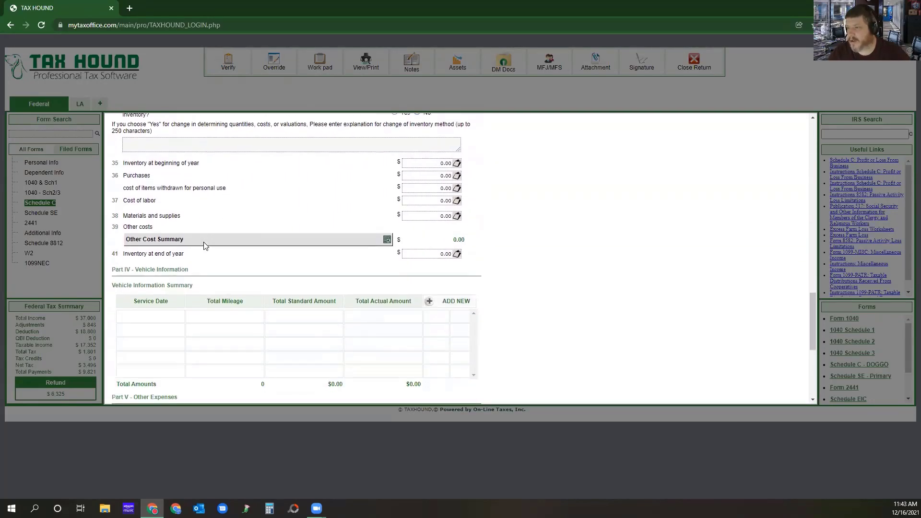
scroll(323, 237, "up", 2)
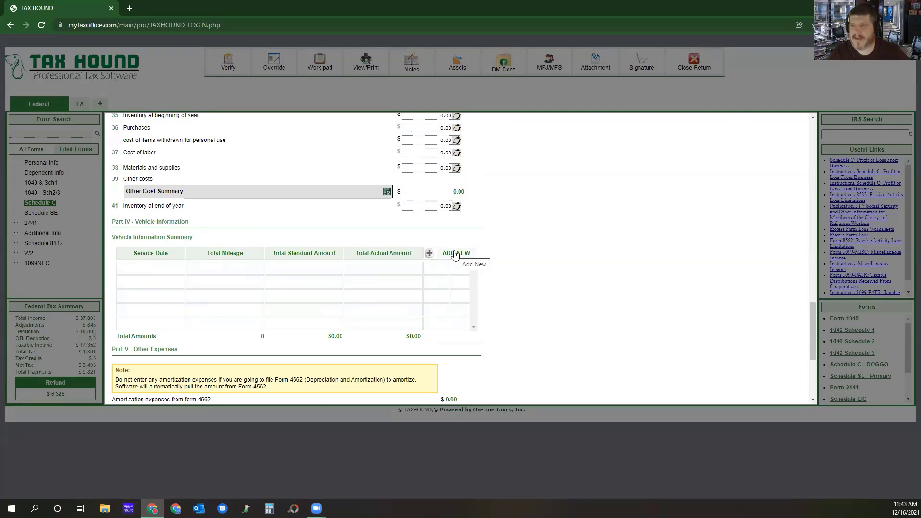
scroll(455, 254, "up", 4)
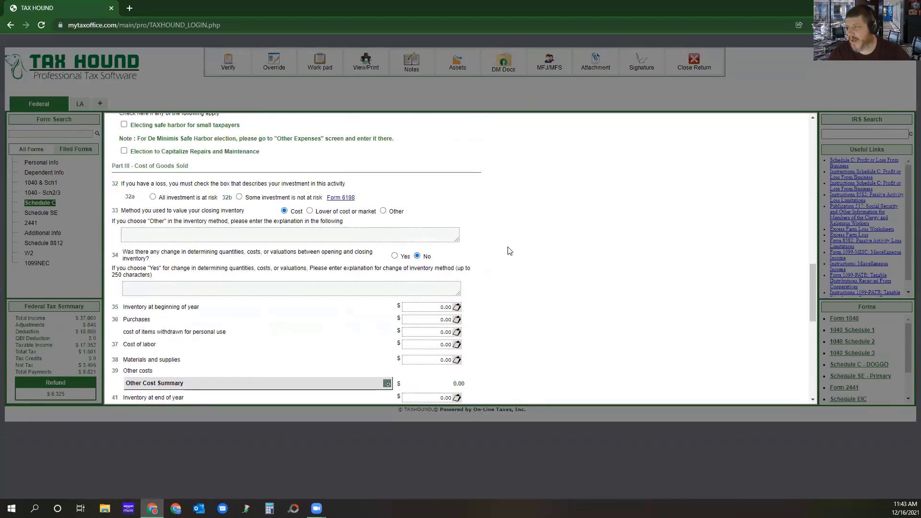
scroll(481, 259, "down", 8)
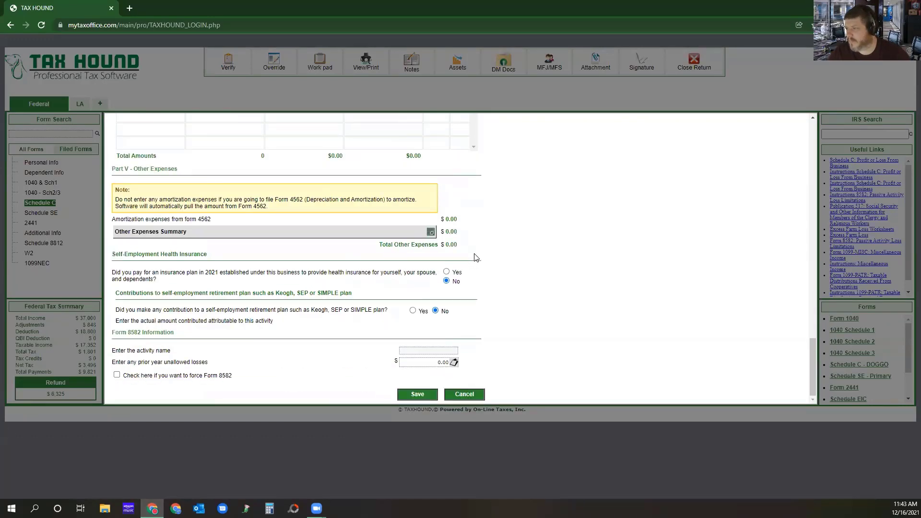
scroll(475, 257, "up", 3)
left_click(450, 219)
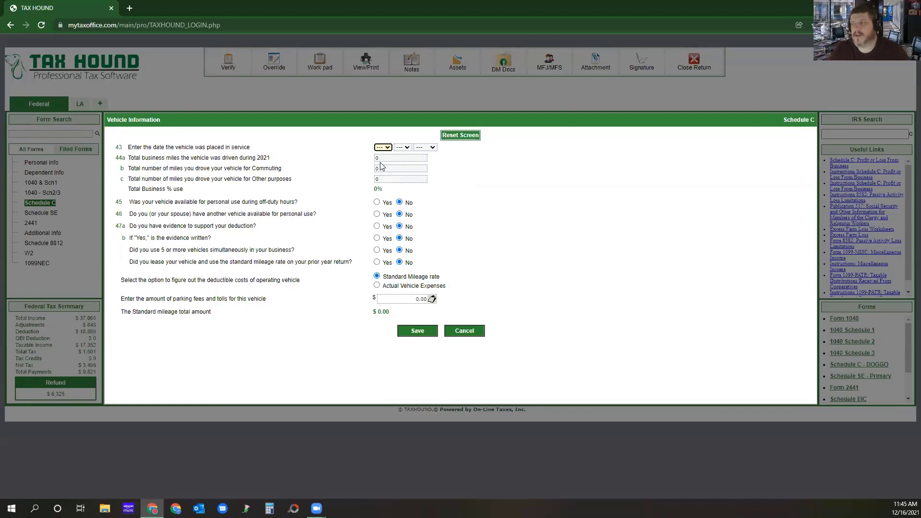
Set the vehicle's placed-in-service date to 04/04/2019 and its total business miles for 2021 to 6985.
left_click(384, 147)
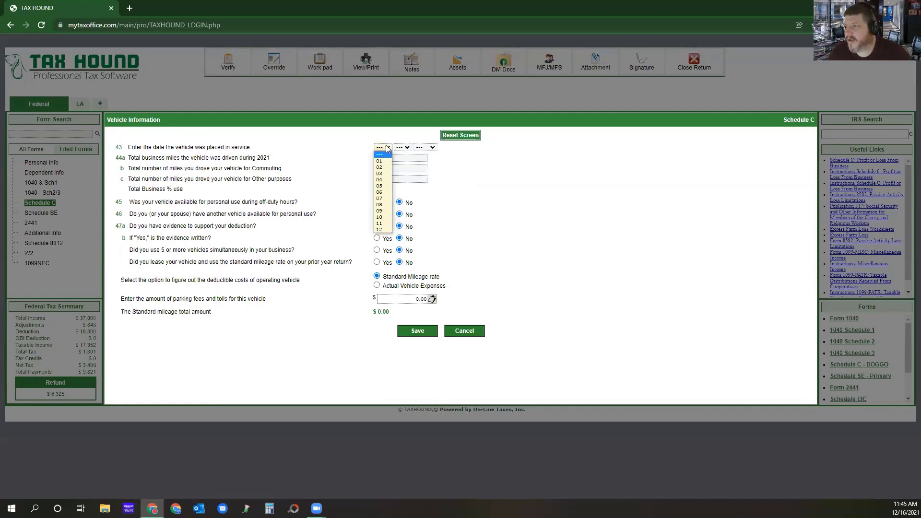
left_click(386, 181)
left_click(407, 148)
left_click(402, 179)
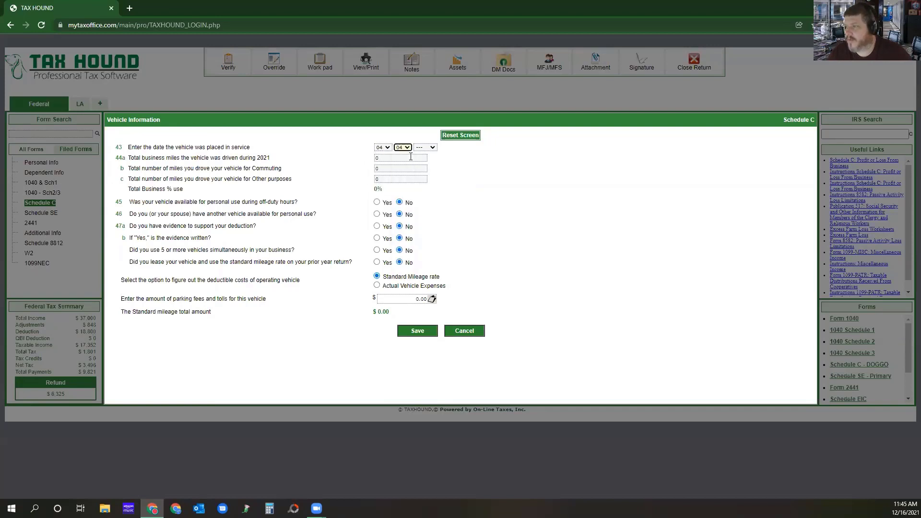
left_click(430, 148)
left_click(421, 173)
left_click(388, 159)
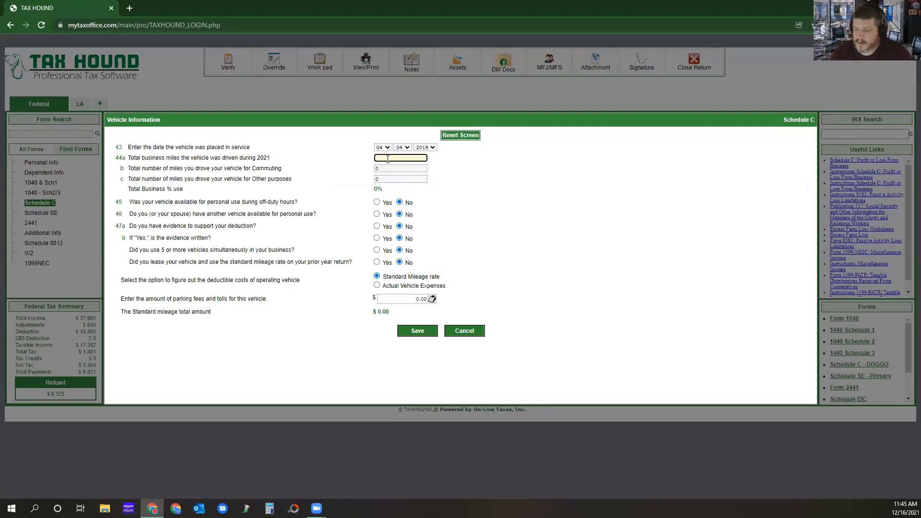
type("698")
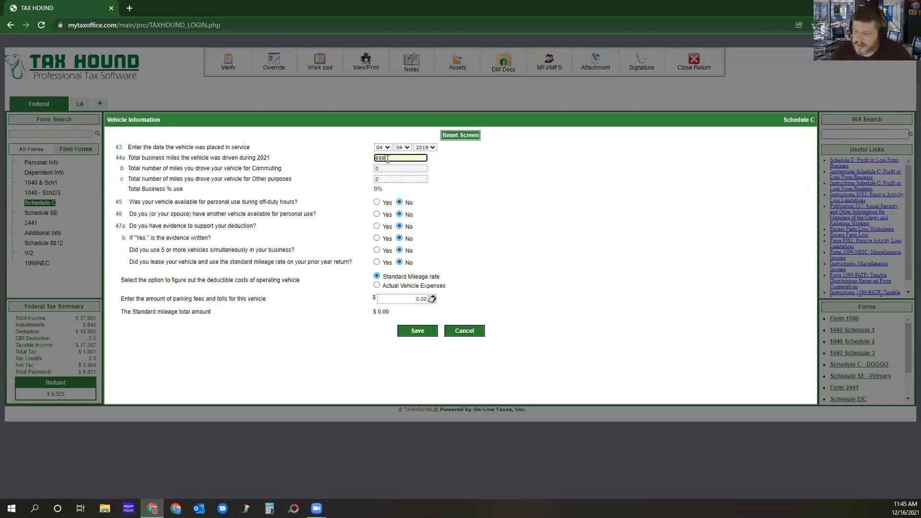
type("5")
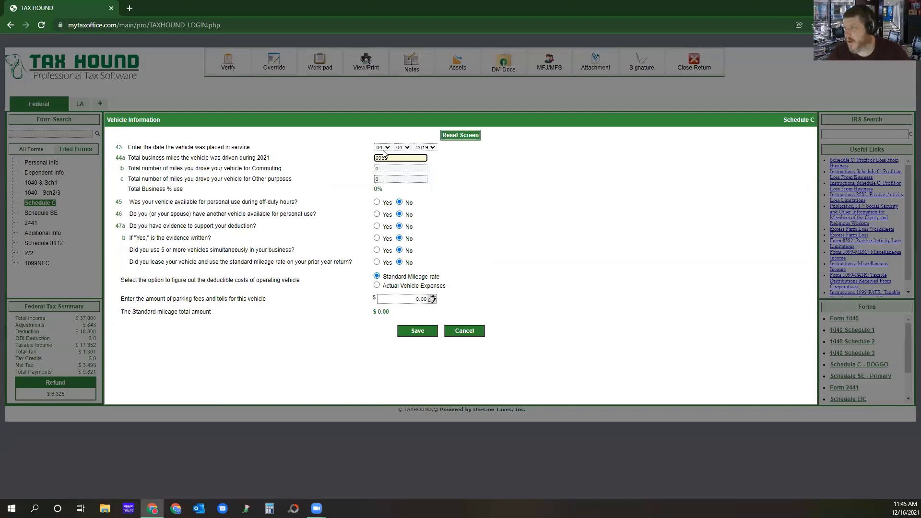
Answer Yes to off-duty personal use, another vehicle available, evidence supporting the deduction, and written evidence.
left_click(376, 202)
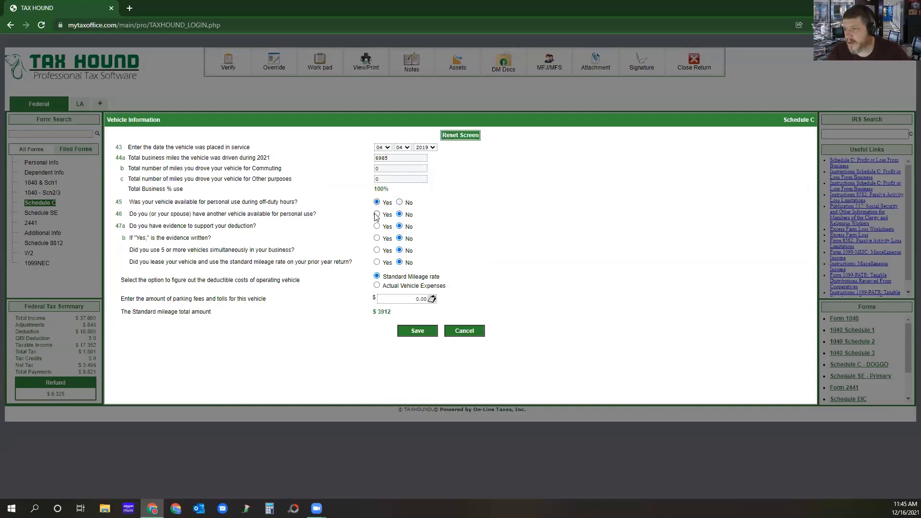
left_click(376, 215)
left_click(376, 227)
left_click(377, 239)
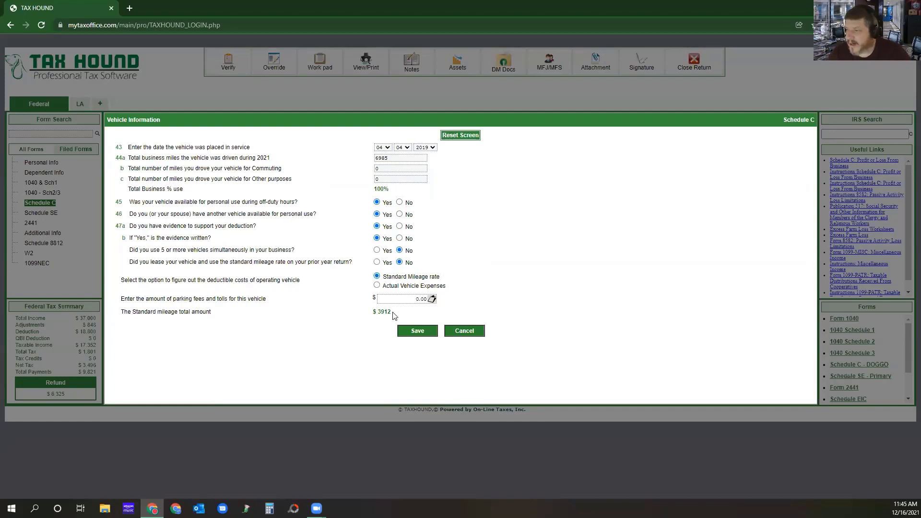
left_click_drag(393, 312, 377, 311)
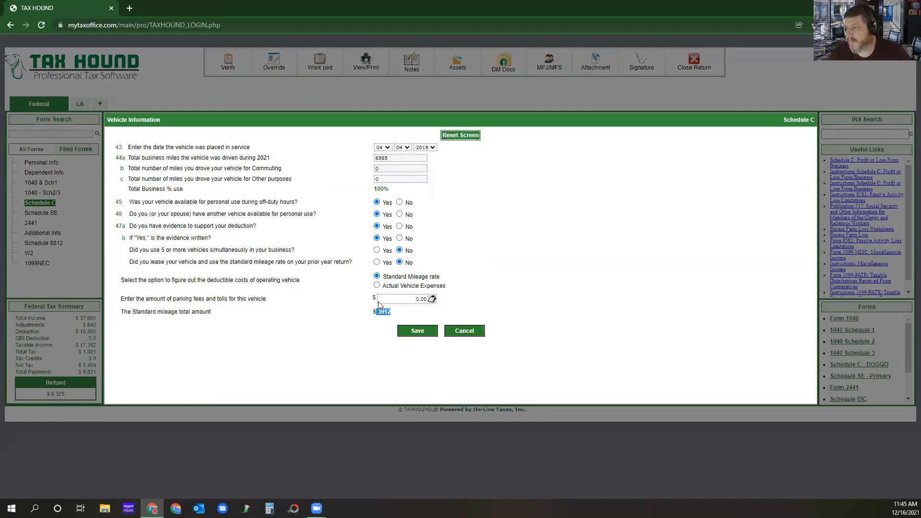
Try the actual vehicle expenses method with 2650 for gasoline, oil, repairs and insurance and 2656 for vehicle rentals.
left_click(377, 286)
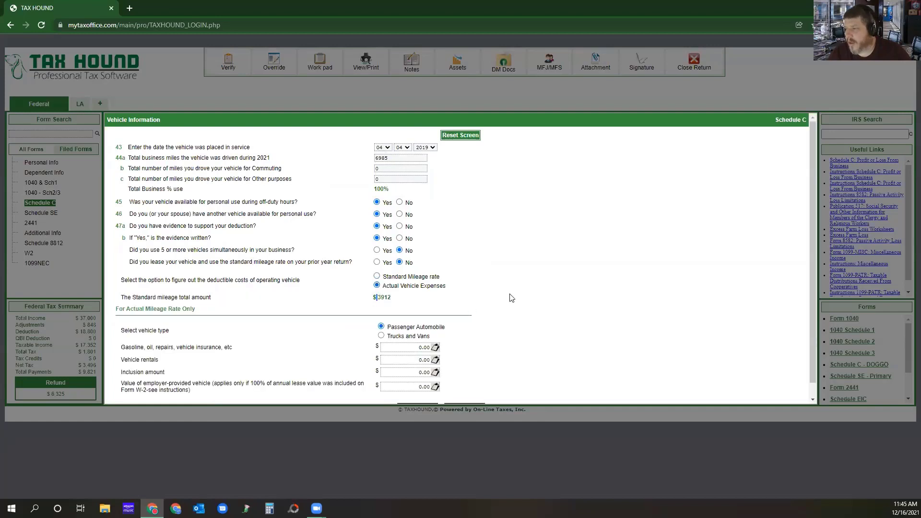
scroll(503, 309, "down", 1)
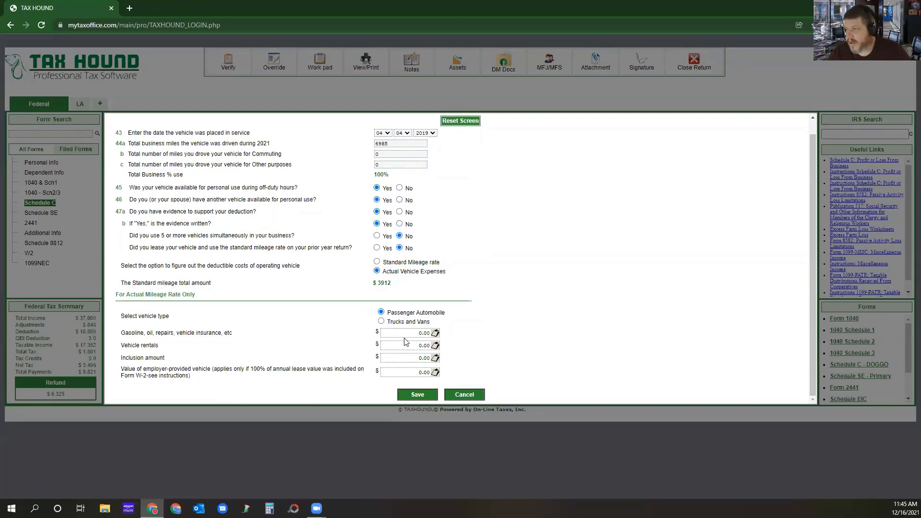
left_click(433, 333)
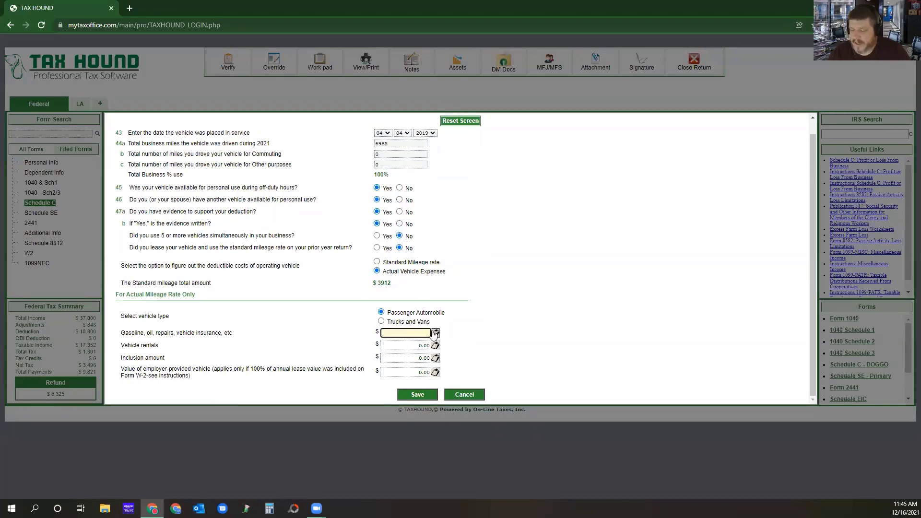
type("2650")
left_click(412, 345)
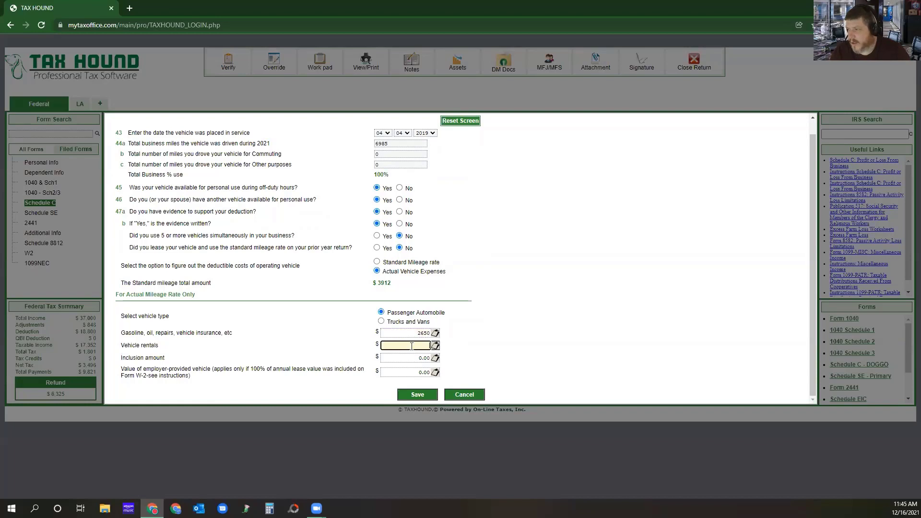
type("26565")
key("BackSpace")
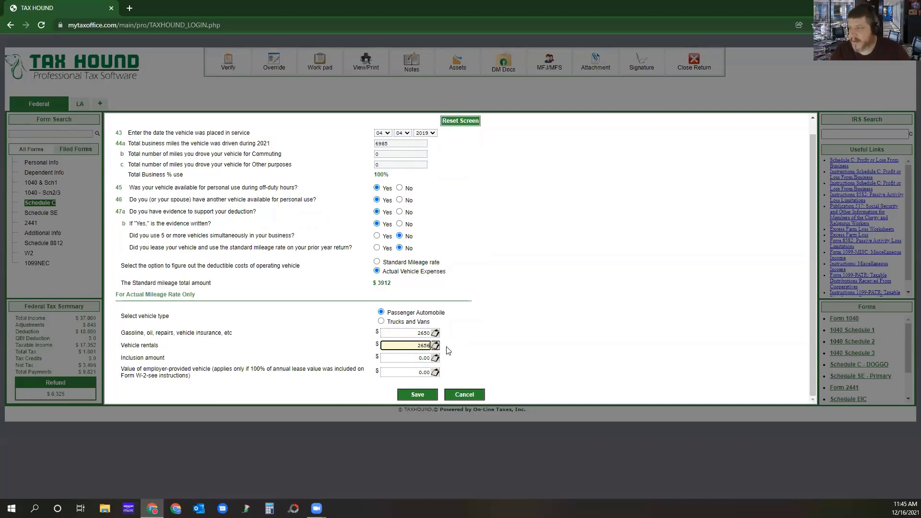
scroll(447, 344, "up", 1)
left_click(448, 341)
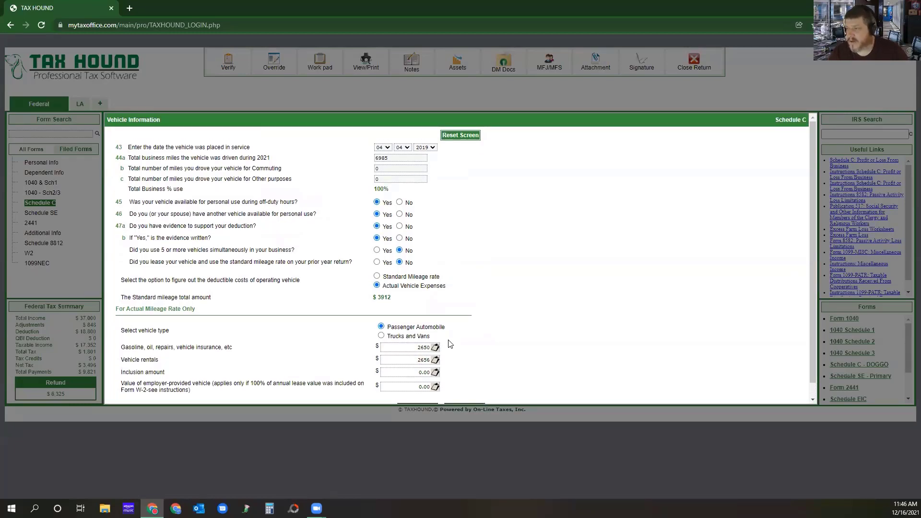
Use the standard mileage rate for the vehicle's deductible costs and save the vehicle information.
left_click(377, 277)
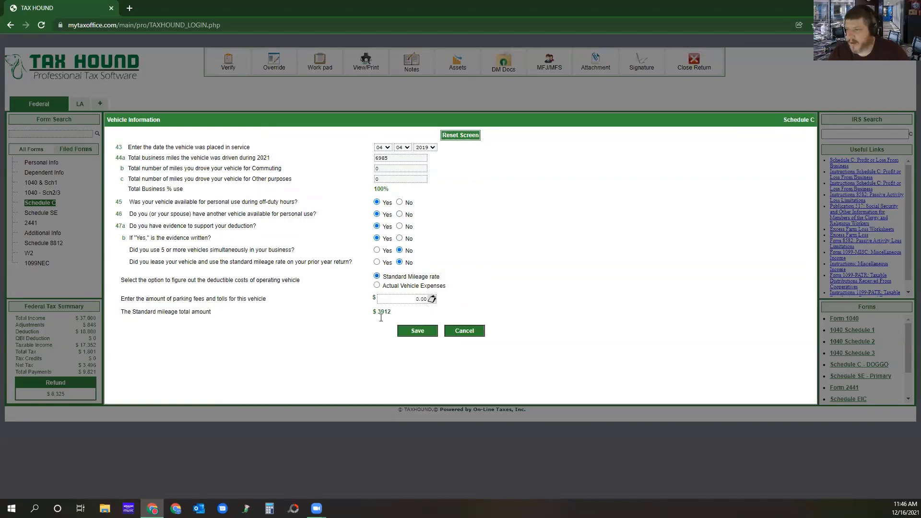
left_click(416, 332)
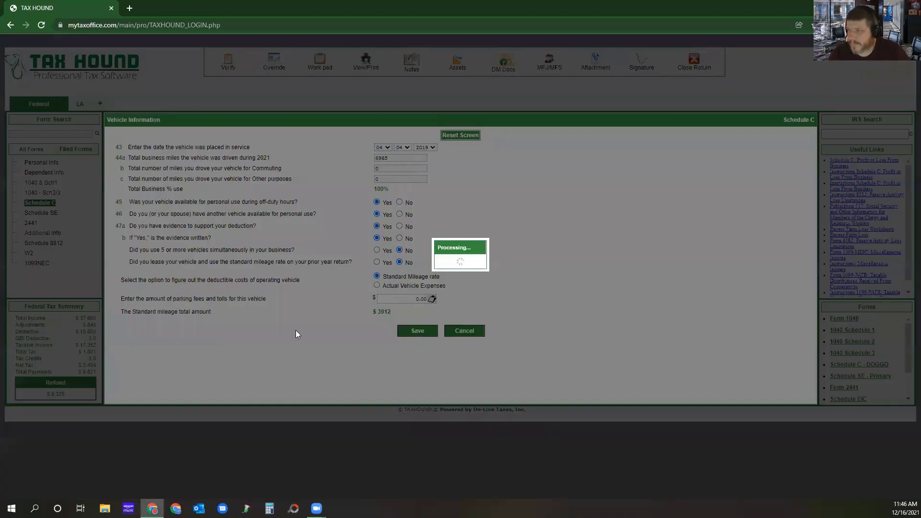
Open Form 4562 from the line 13 depreciation expense on Schedule C and start a new depreciation entry.
scroll(375, 259, "down", 10)
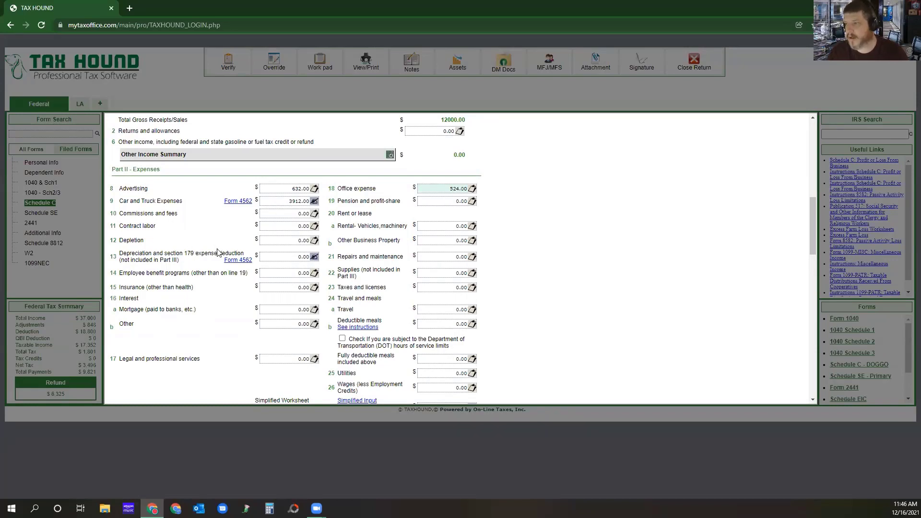
left_click(240, 260)
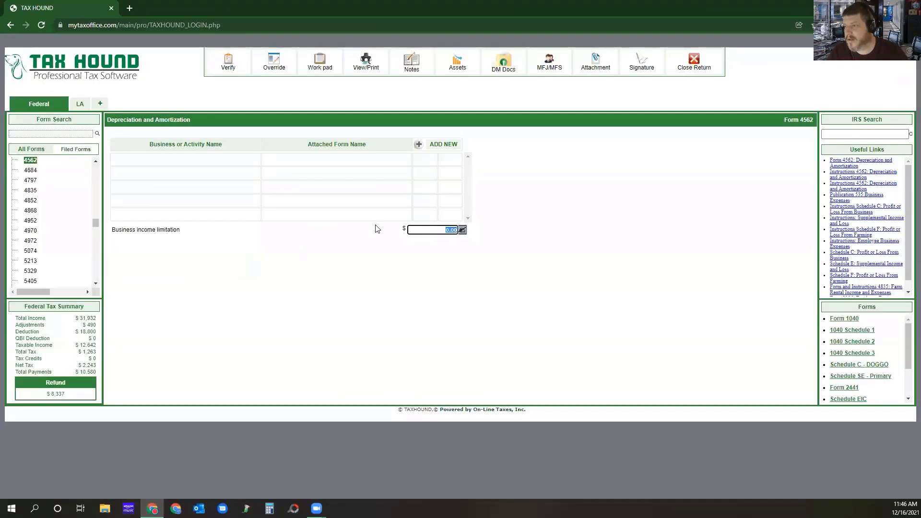
left_click(444, 145)
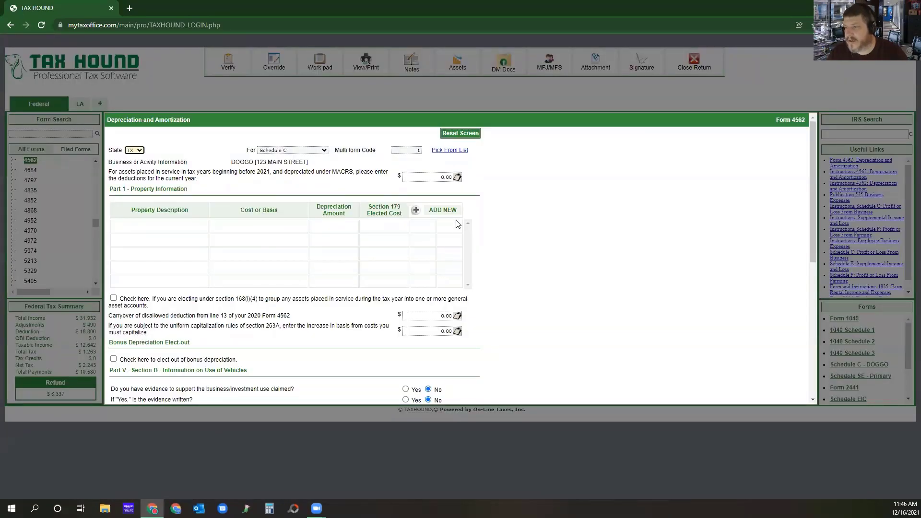
Add a property in Part 1 of Form 4562 with the description Tax Hound Software.
scroll(456, 227, "down", 3)
scroll(455, 230, "up", 3)
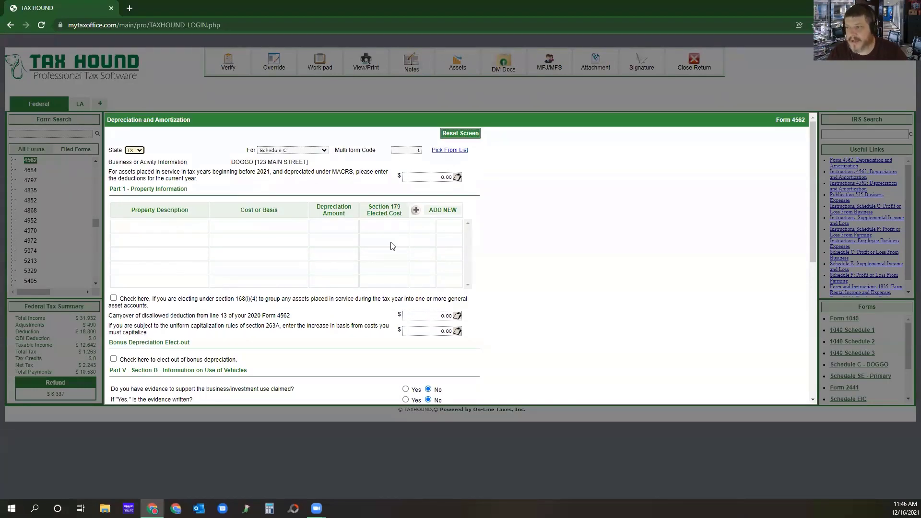
scroll(391, 245, "down", 4)
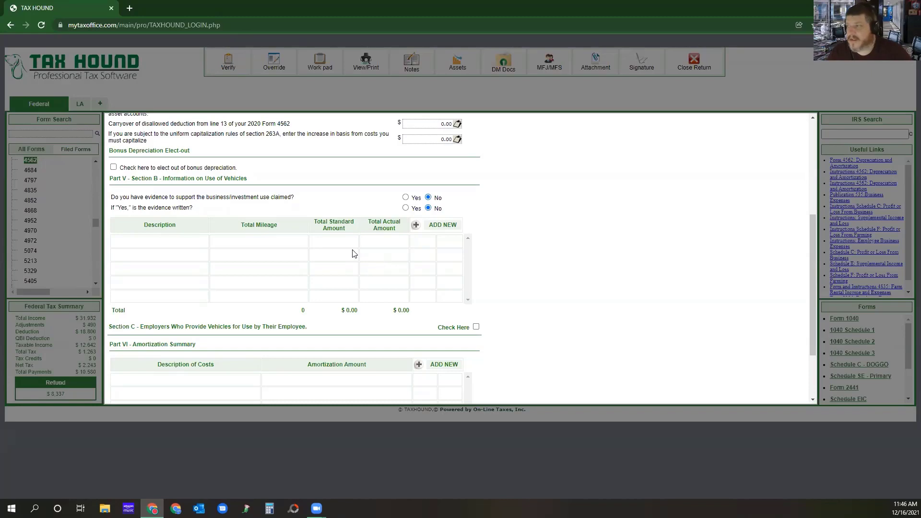
scroll(354, 254, "down", 1)
scroll(373, 255, "up", 5)
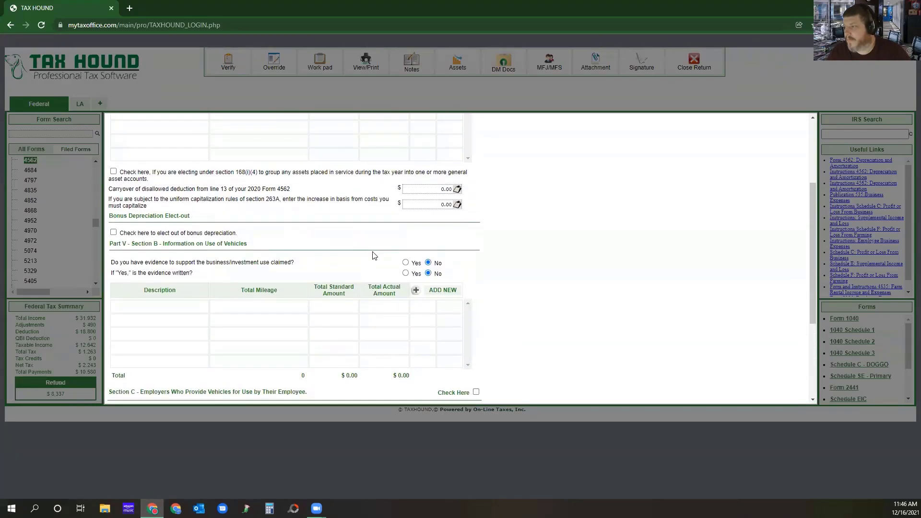
left_click(442, 210)
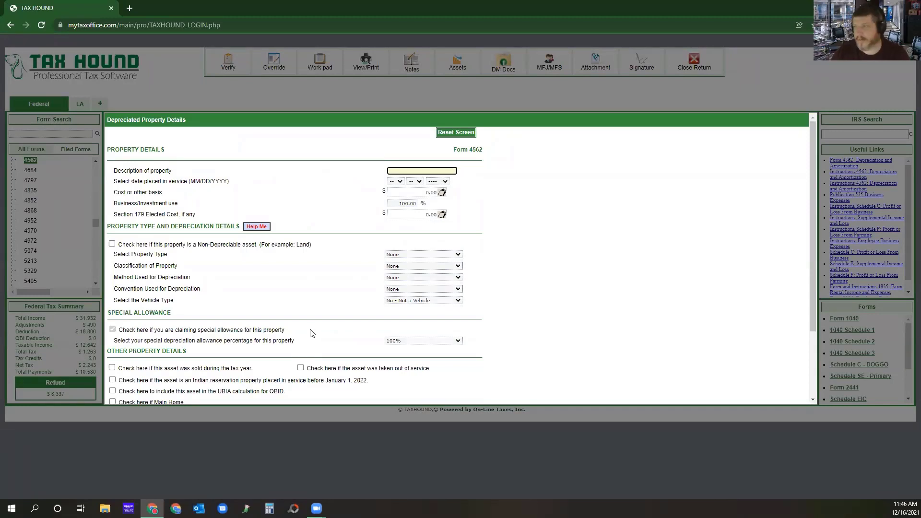
type("Tax Hound Sof")
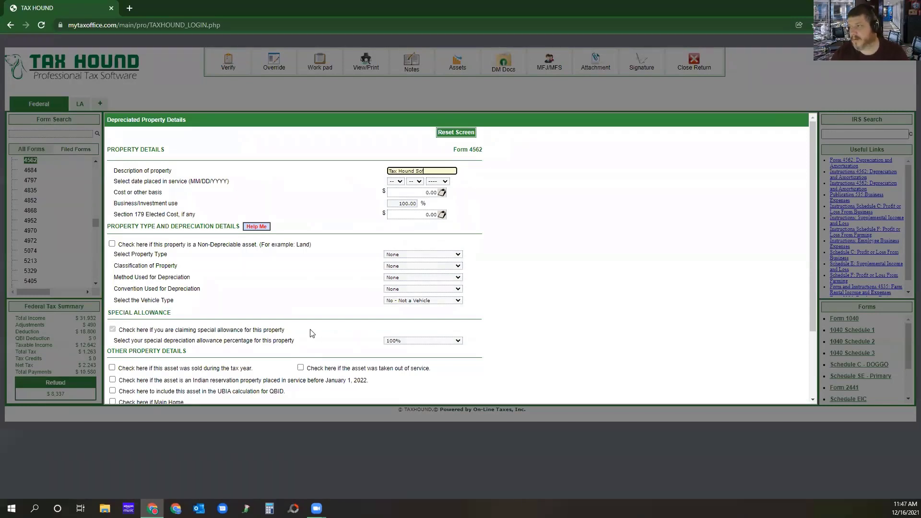
type("tware")
Set the property's placed-in-service date to 01/01/2021.
left_click(394, 182)
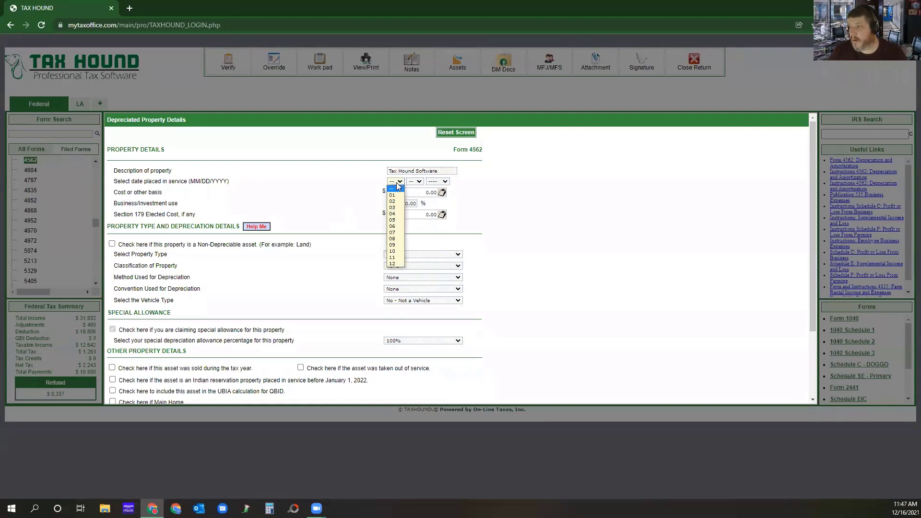
left_click(392, 195)
left_click(414, 182)
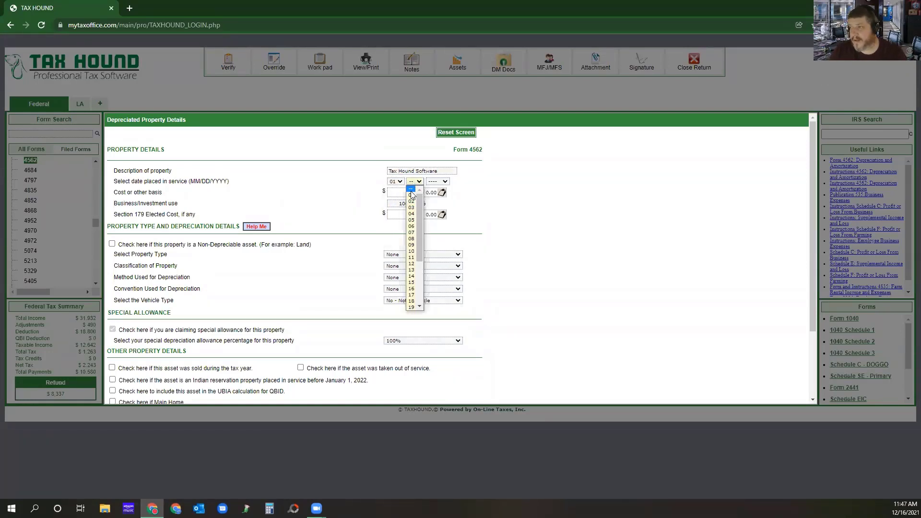
left_click(411, 195)
left_click(437, 181)
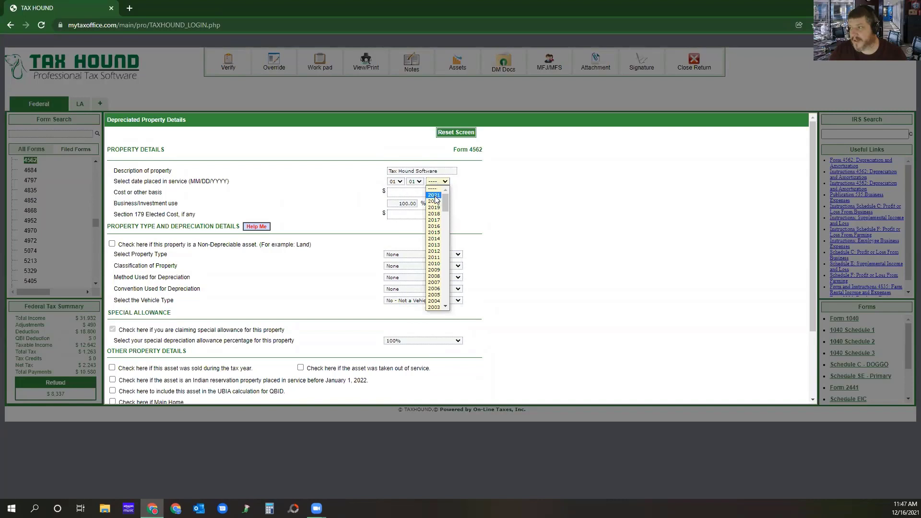
left_click(434, 195)
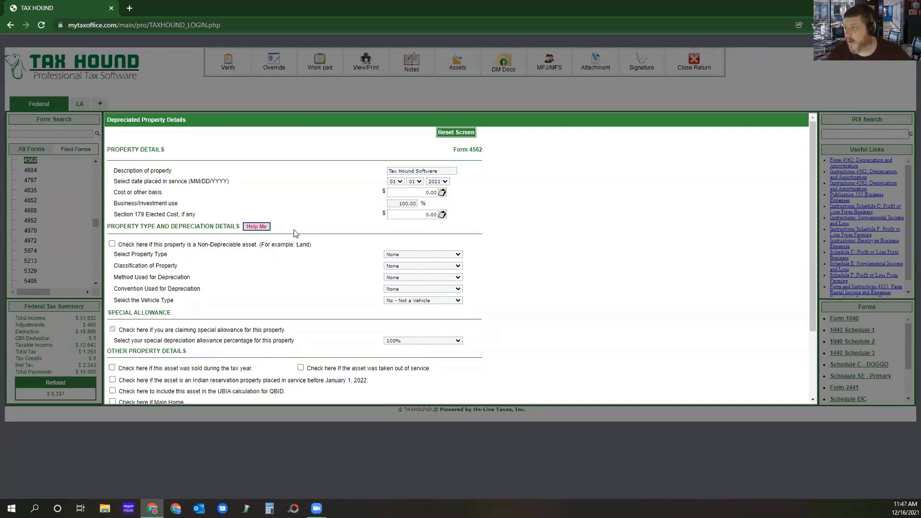
Set the software property's cost or other basis to $799.
left_click(422, 192)
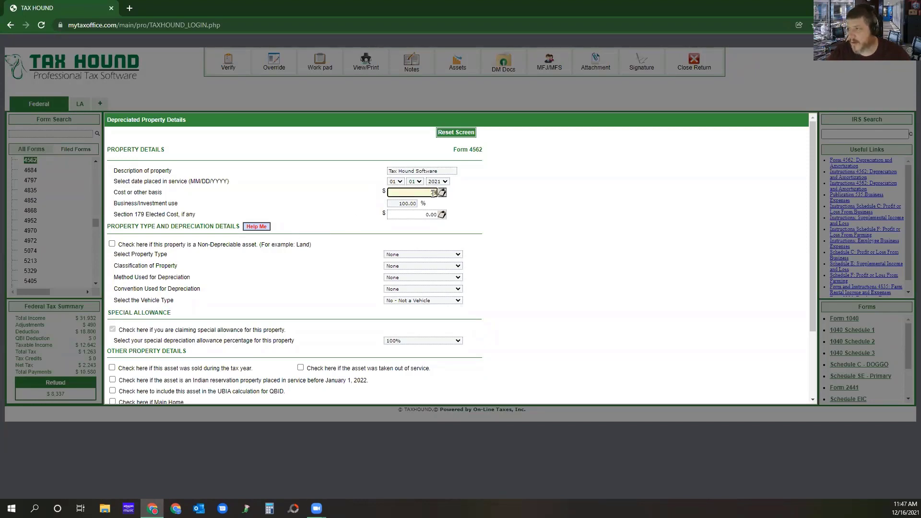
left_click(285, 207)
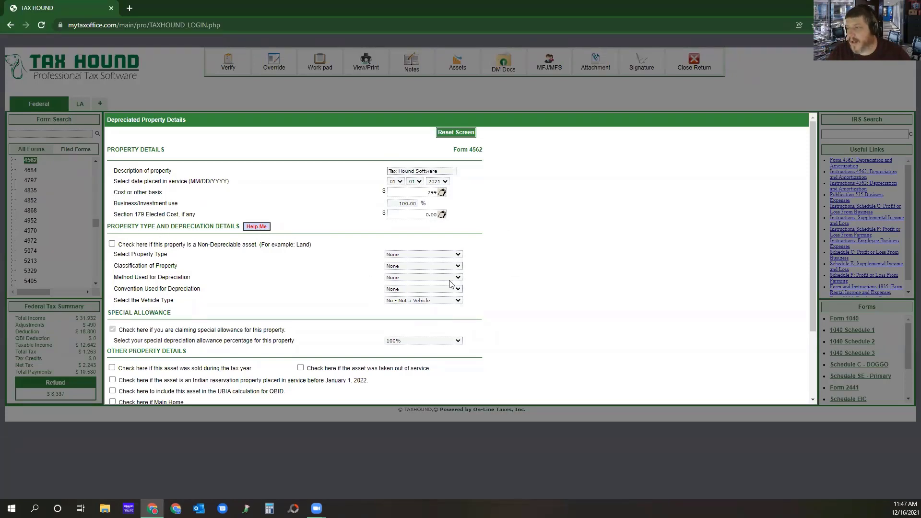
left_click(431, 256)
left_click(502, 245)
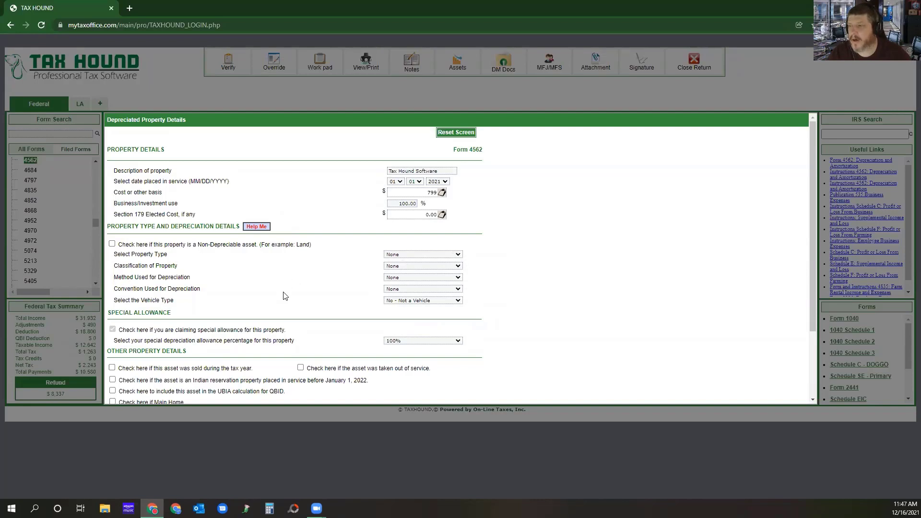
Apply the Computer Software asset class from the table of class lives and recovery periods to the property and save it.
left_click(256, 227)
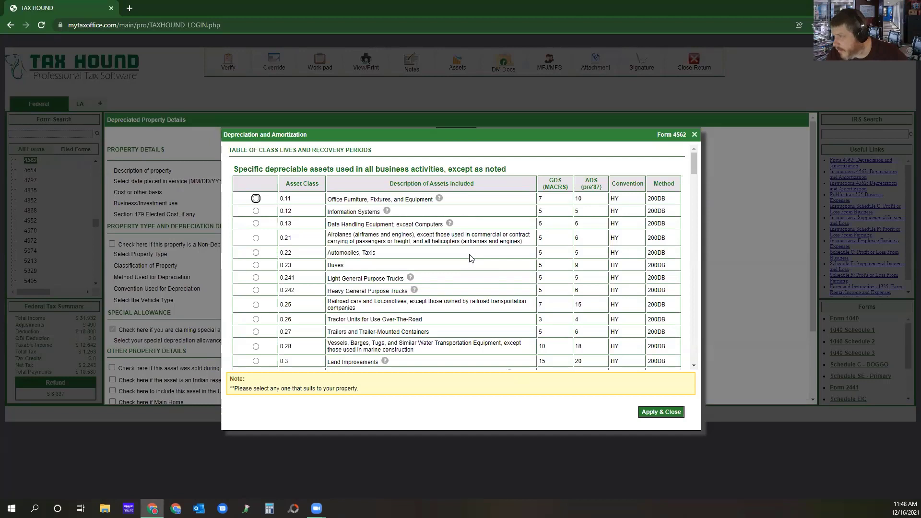
scroll(470, 258, "down", 2)
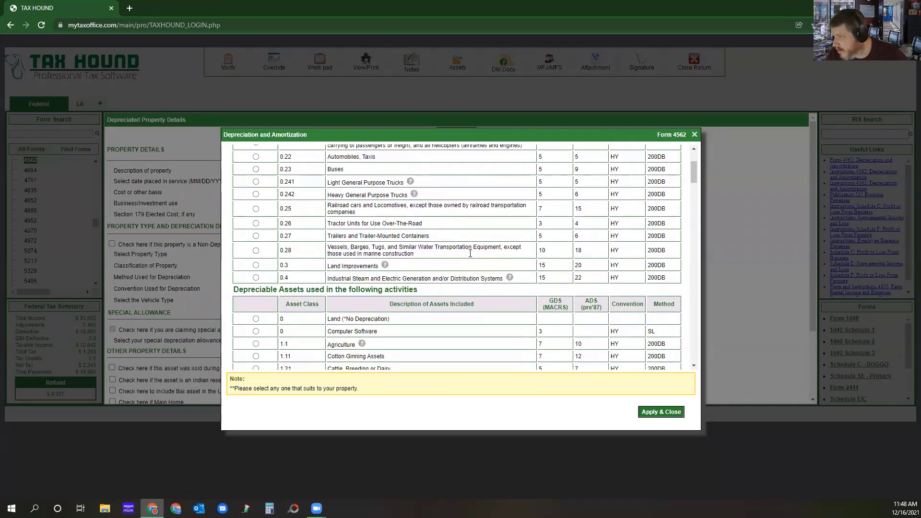
scroll(470, 254, "down", 1)
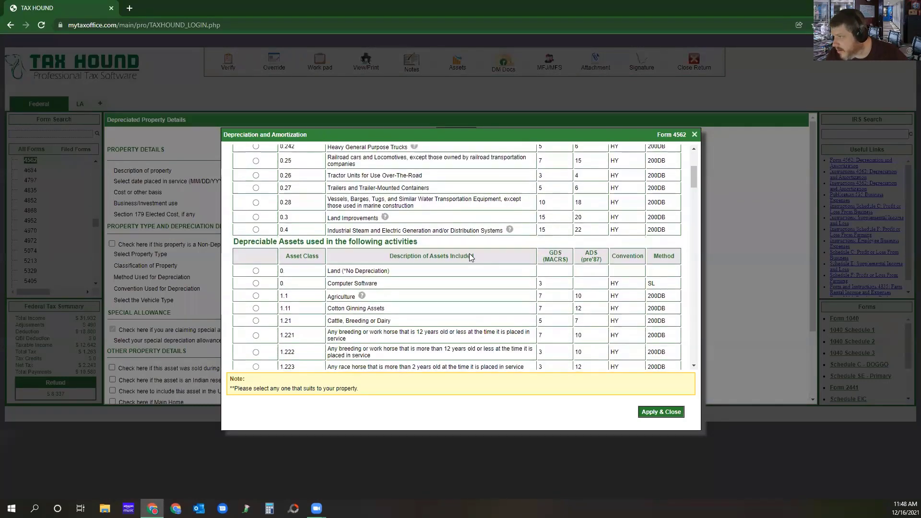
left_click(256, 283)
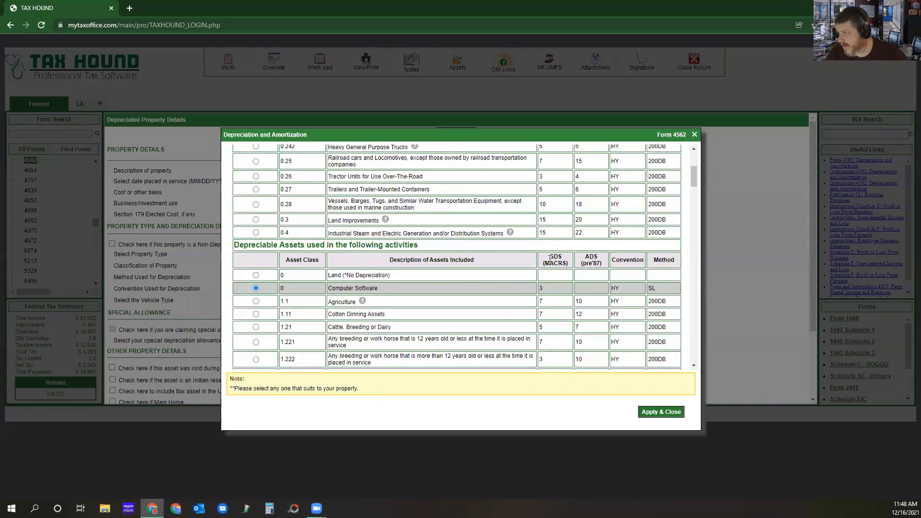
left_click(656, 415)
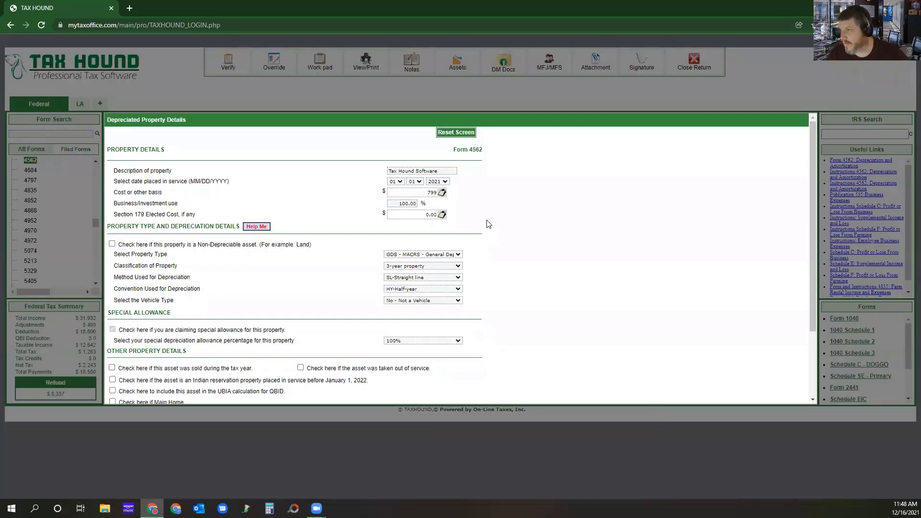
scroll(488, 224, "down", 2)
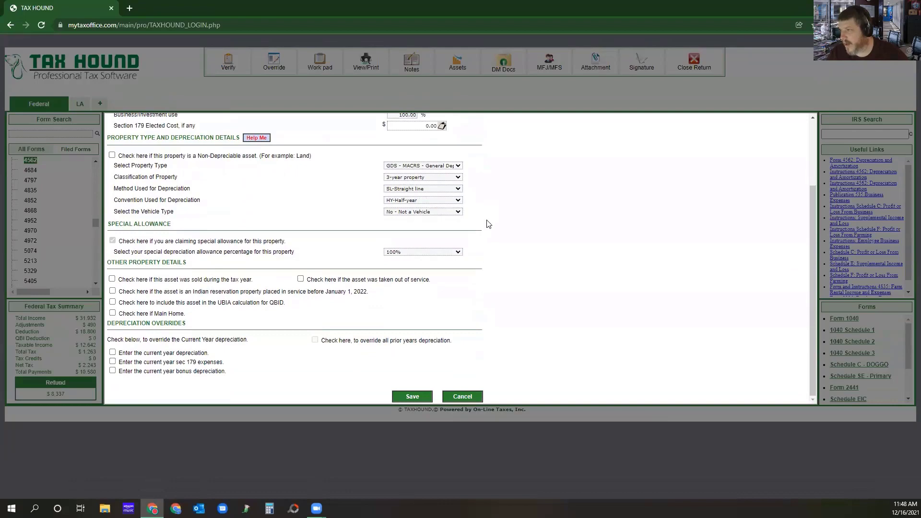
left_click(412, 396)
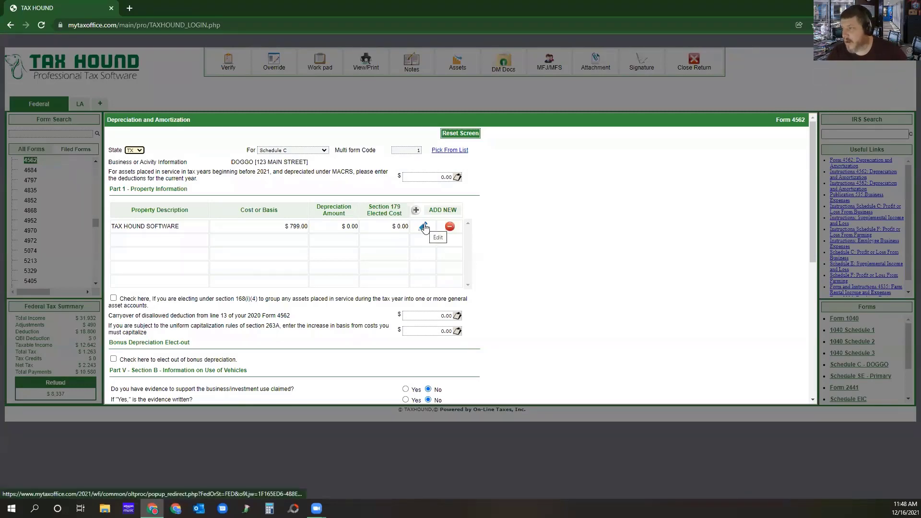
Reopen the saved Tax Hound Software property, review its special allowance and depreciation override options, and save it again.
left_click(424, 227)
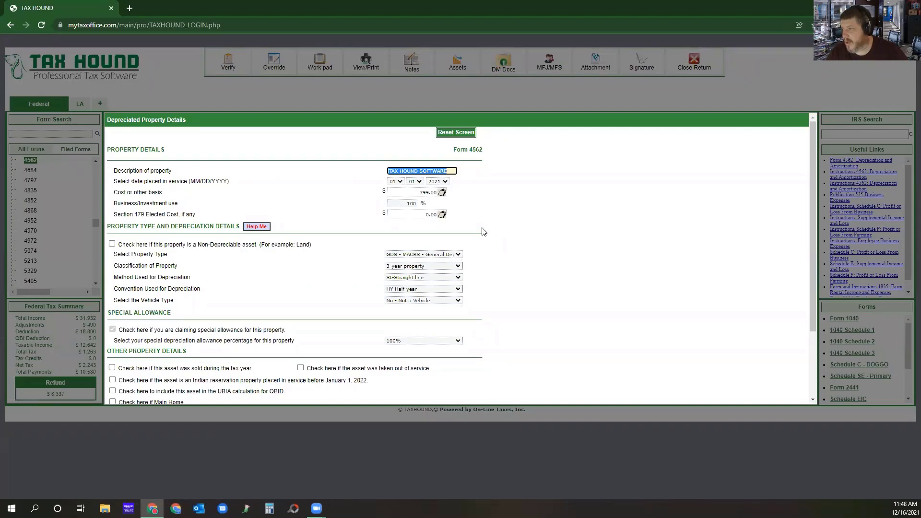
scroll(483, 232, "down", 2)
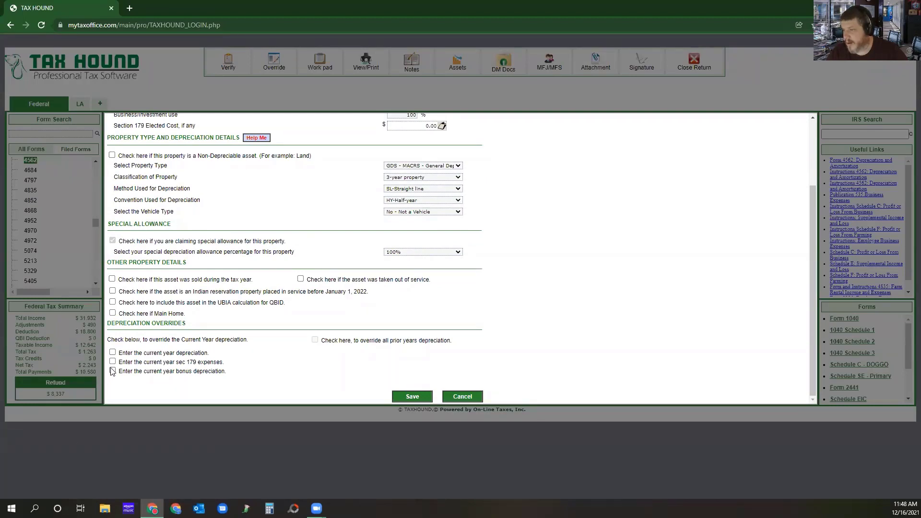
scroll(374, 365, "up", 2)
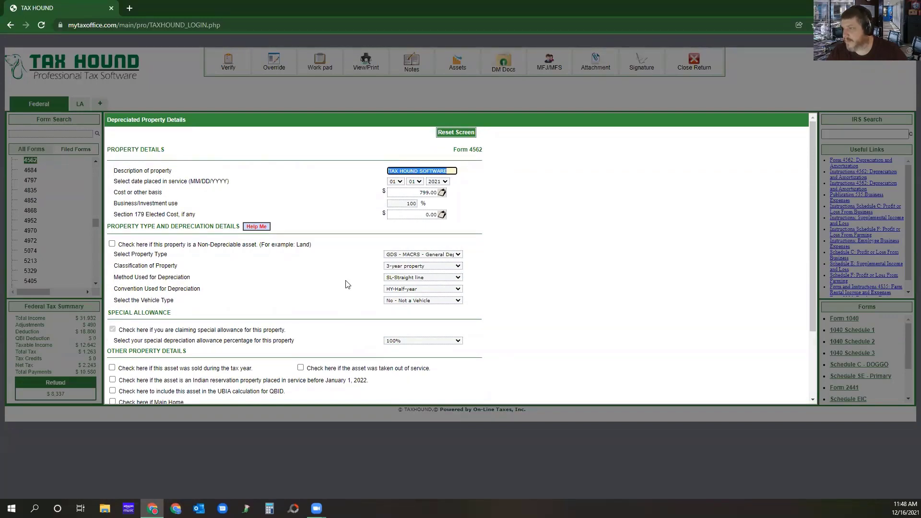
scroll(349, 281, "down", 2)
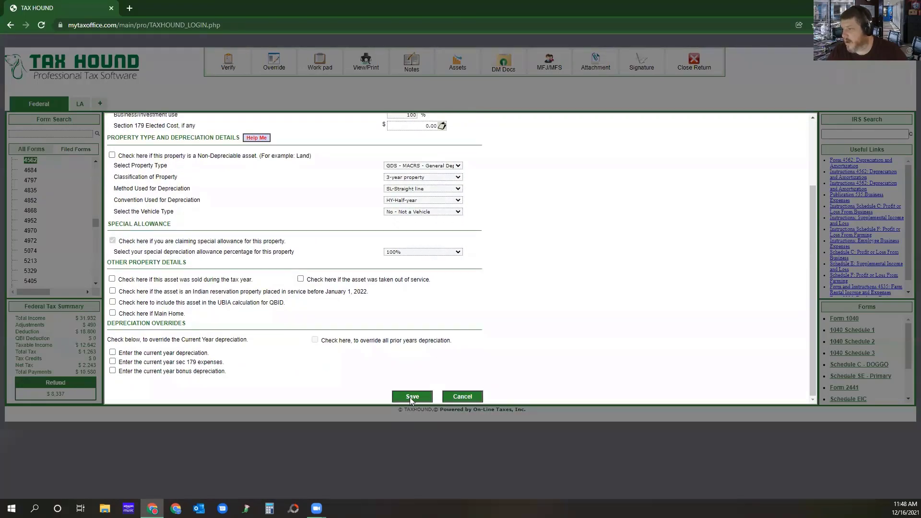
left_click(409, 397)
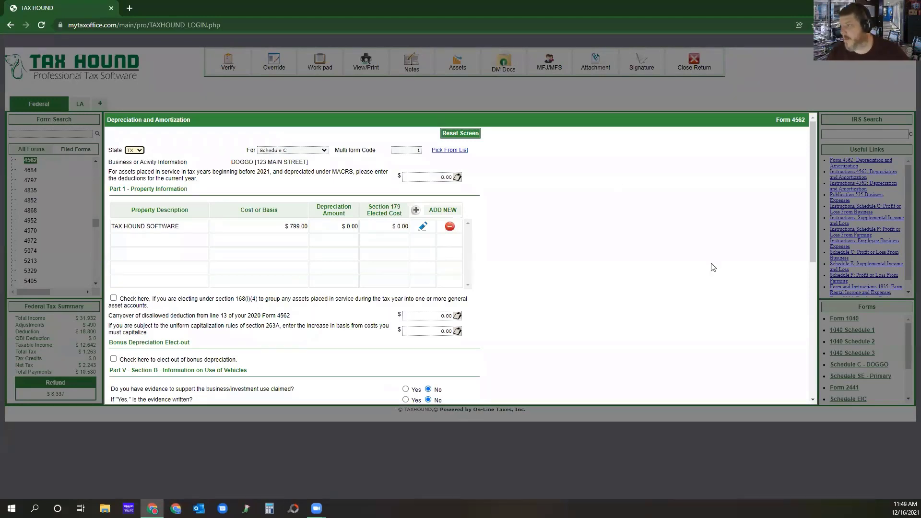
Assign the Form 4562 entry to the DOGGO Schedule C business from the list of forms.
left_click(444, 152)
left_click(411, 199)
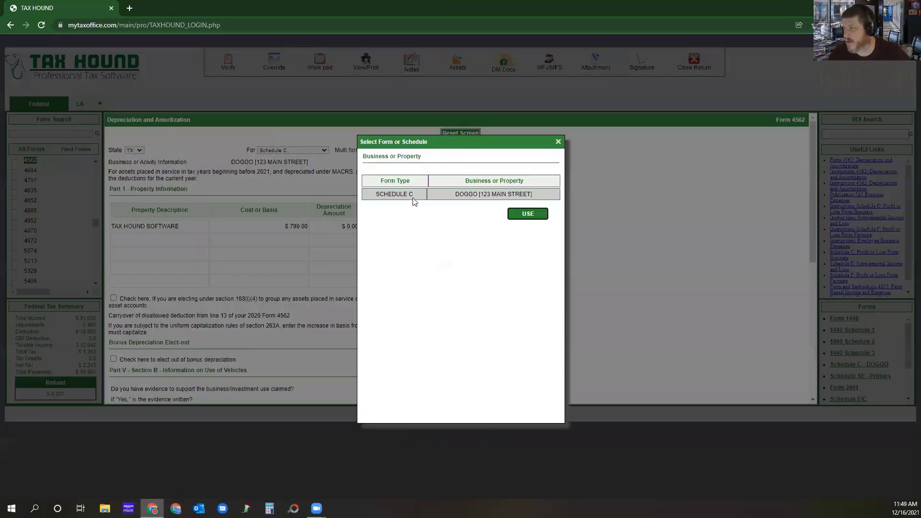
left_click(529, 211)
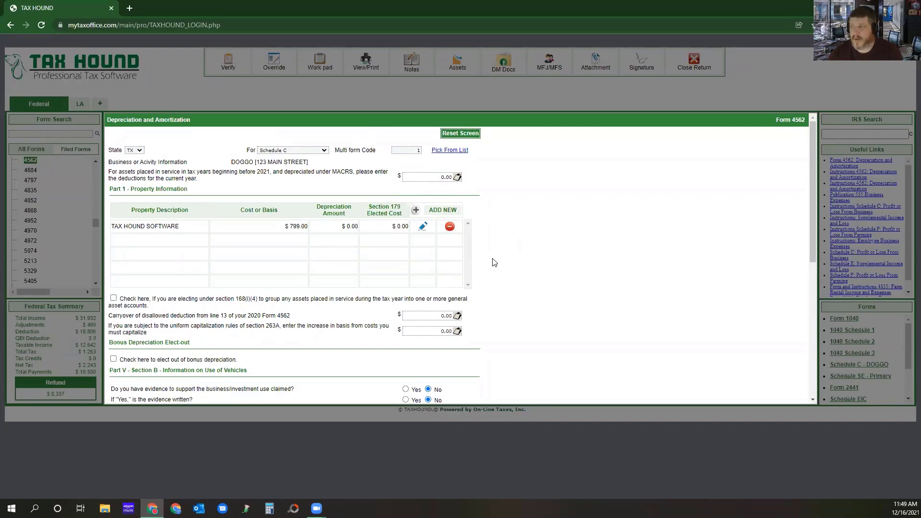
Answer Yes to having evidence of business use and to it being written in Part V, and save Form 4562.
scroll(491, 276, "down", 5)
scroll(490, 280, "up", 2)
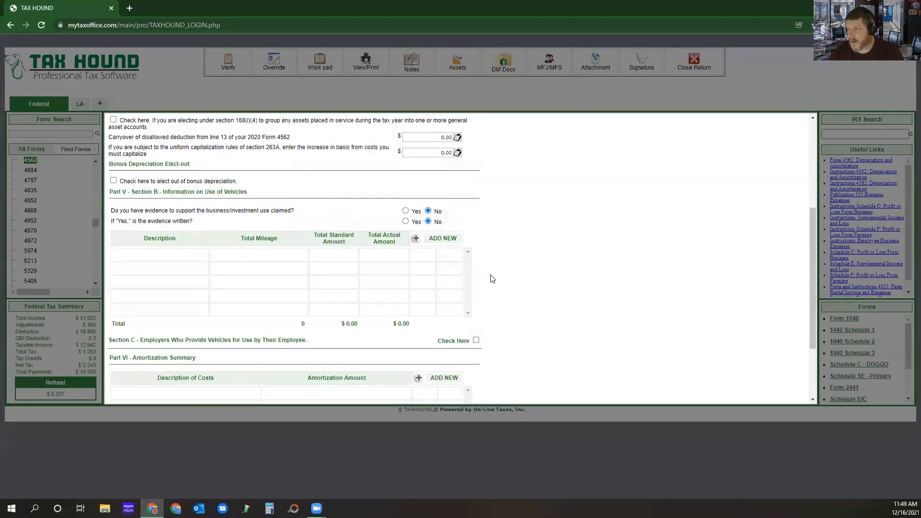
left_click(405, 211)
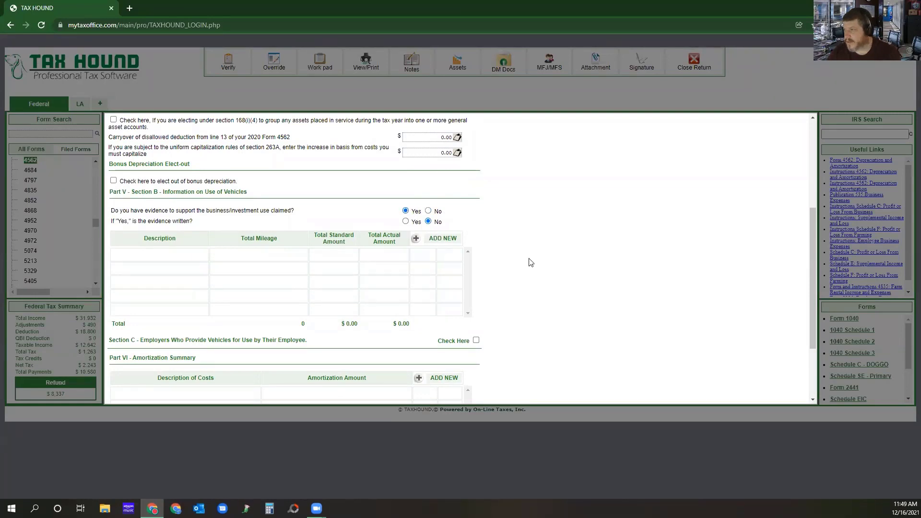
left_click(405, 221)
scroll(484, 272, "down", 2)
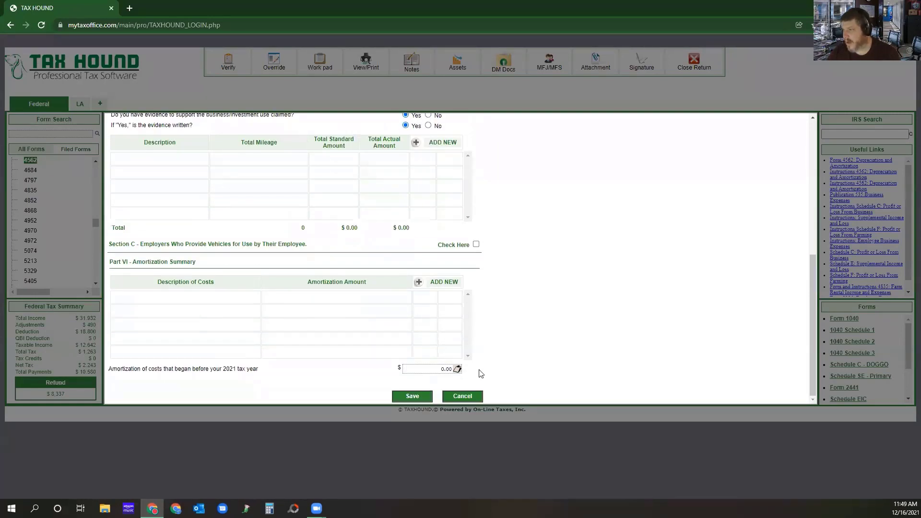
left_click(413, 398)
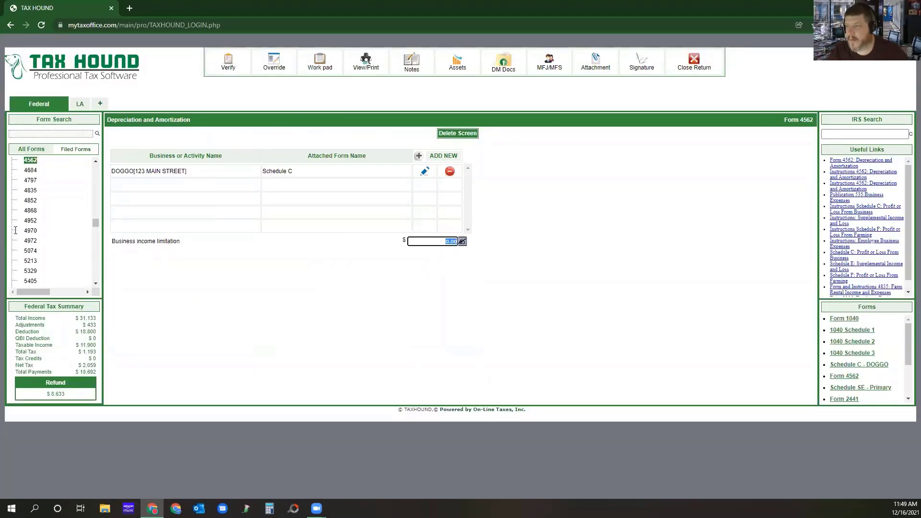
Review the Schedule C summary among the filed forms and verify the return for errors.
left_click(73, 150)
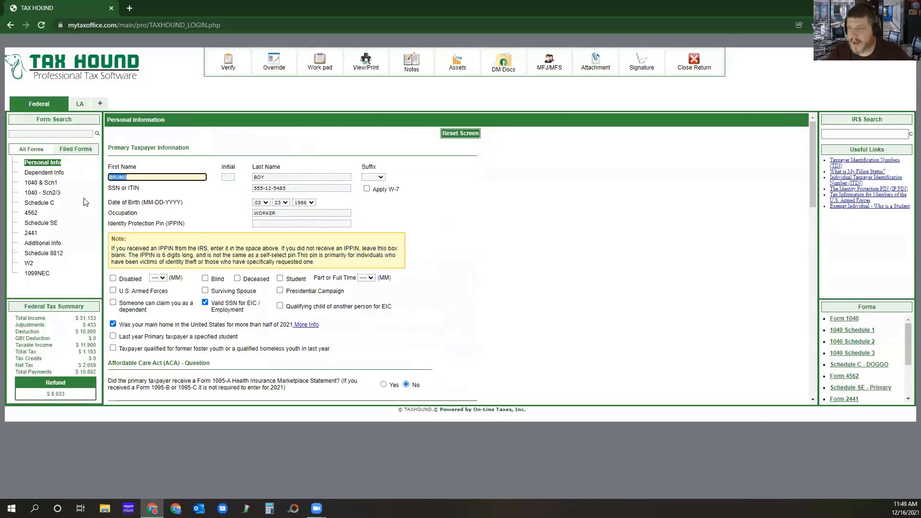
left_click(44, 204)
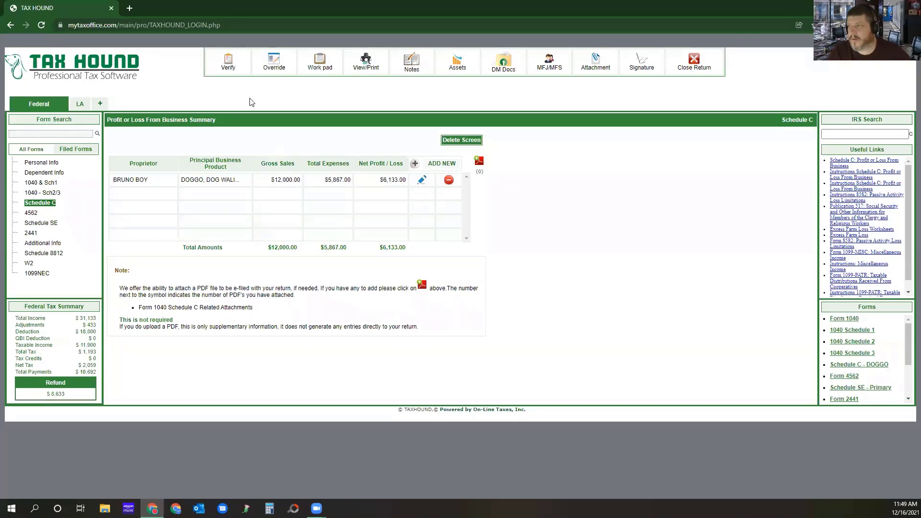
left_click(228, 62)
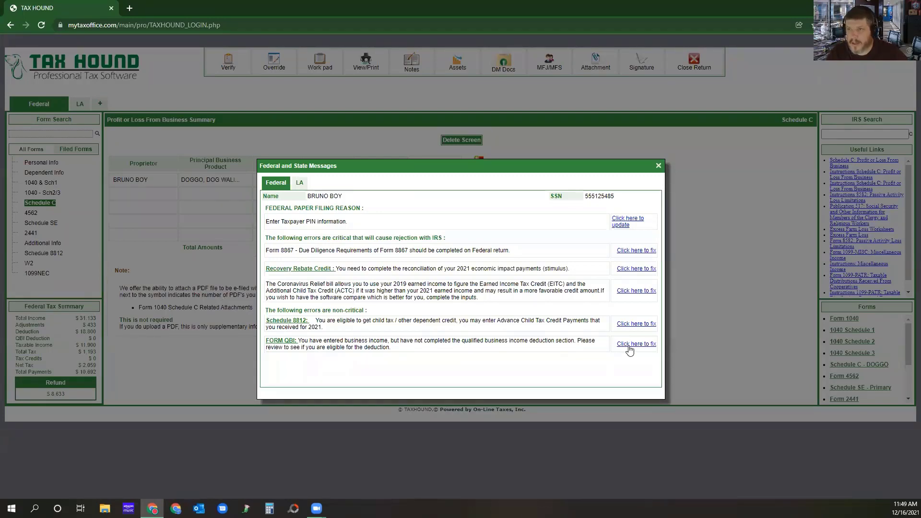
Follow up the Form QBI message by searching the forms for QBI and opening Form 8995 / 8995-A.
left_click(635, 345)
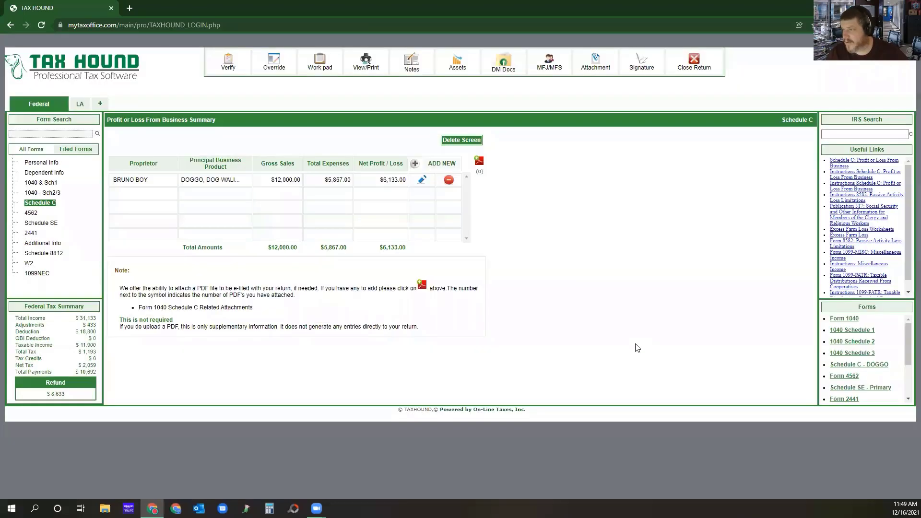
left_click(70, 134)
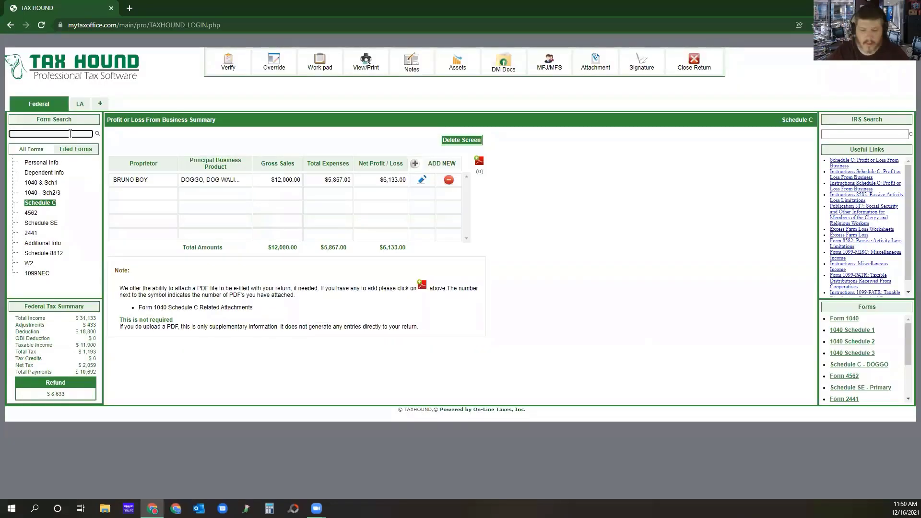
type("QBI")
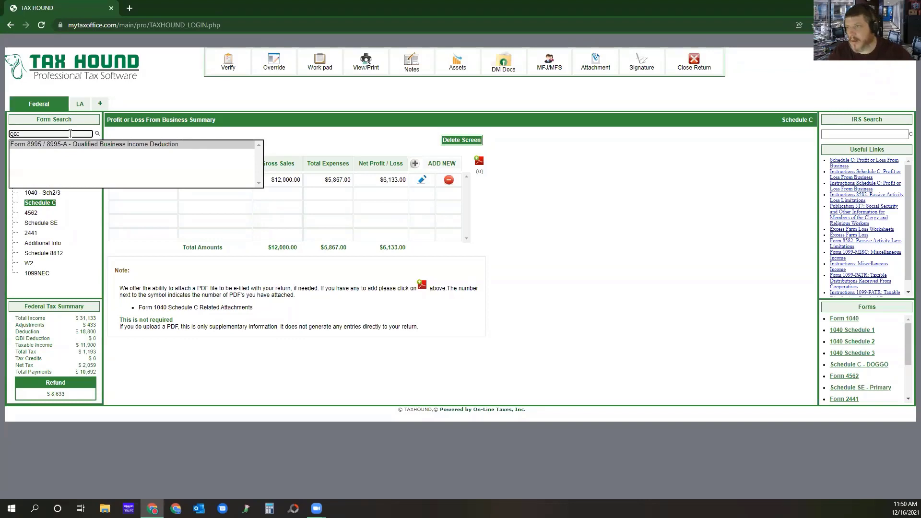
left_click(74, 144)
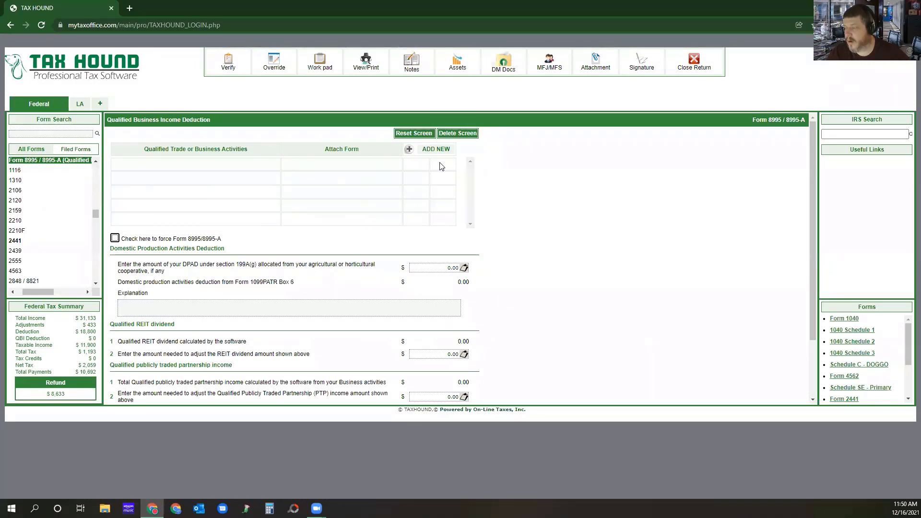
Add the DOGGO Schedule C business as a qualified trade or business activity and save the qualified business income deduction.
left_click(434, 149)
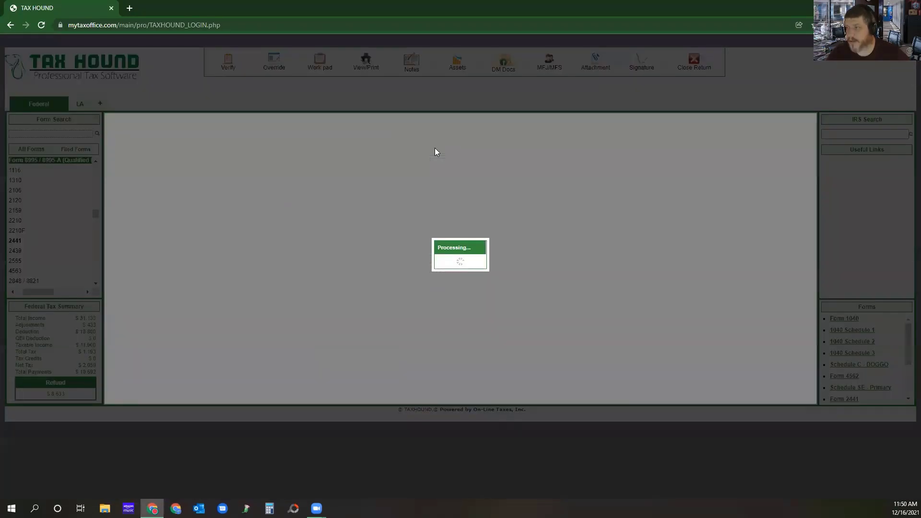
left_click(445, 157)
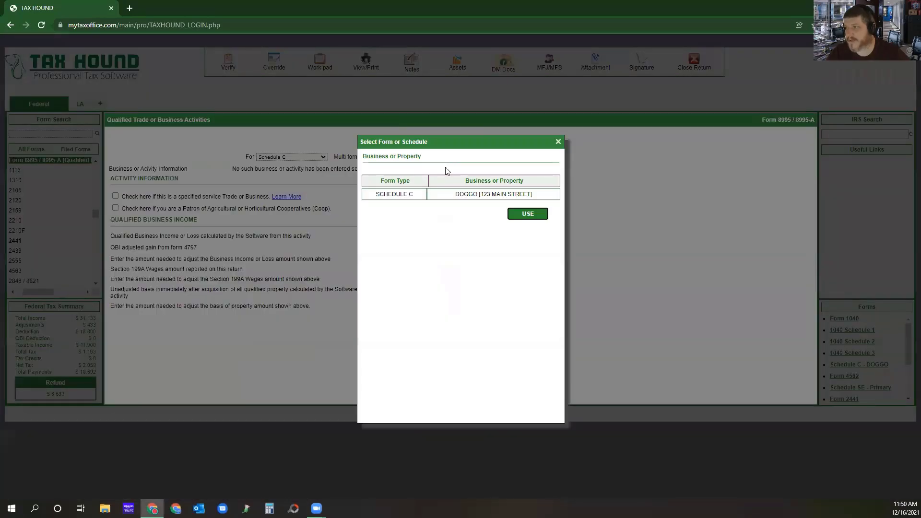
left_click(396, 191)
left_click(531, 217)
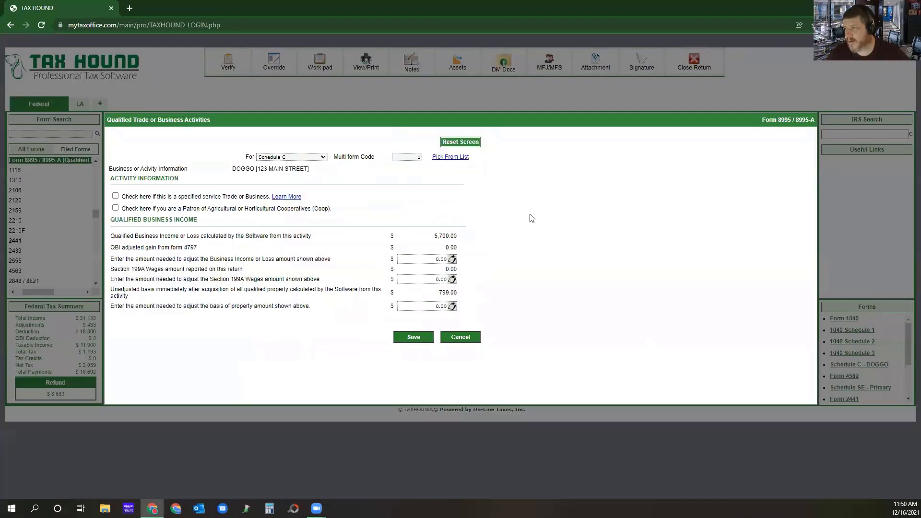
left_click(409, 339)
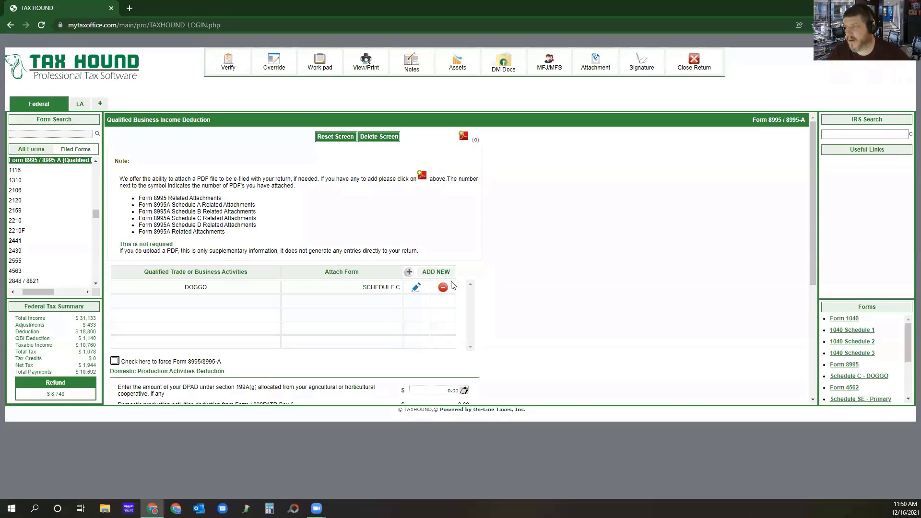
scroll(453, 286, "down", 4)
left_click(456, 396)
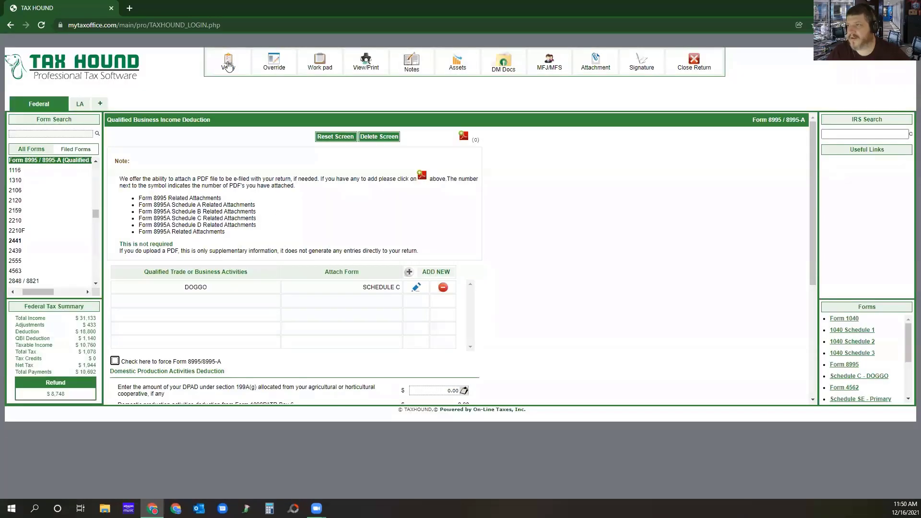
Verify the return again and open Schedule 8812 from the message about advance child tax credit payments.
left_click(228, 63)
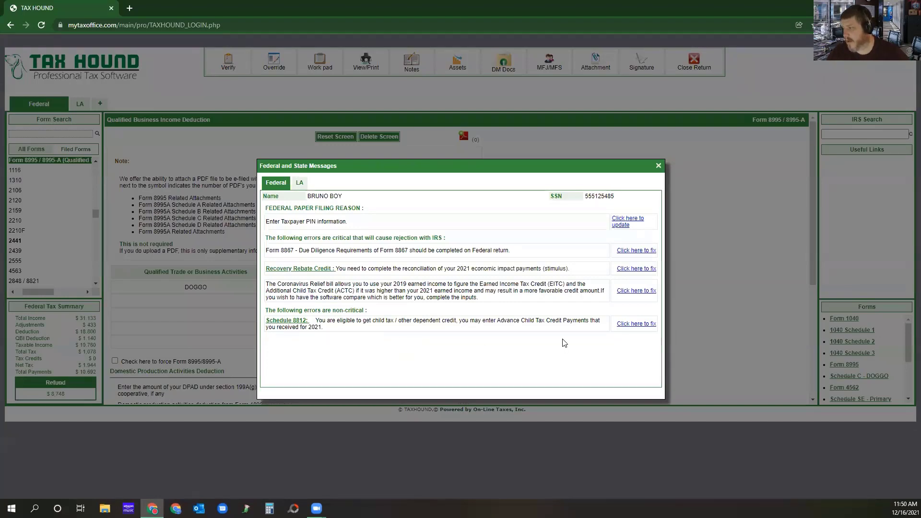
left_click(636, 324)
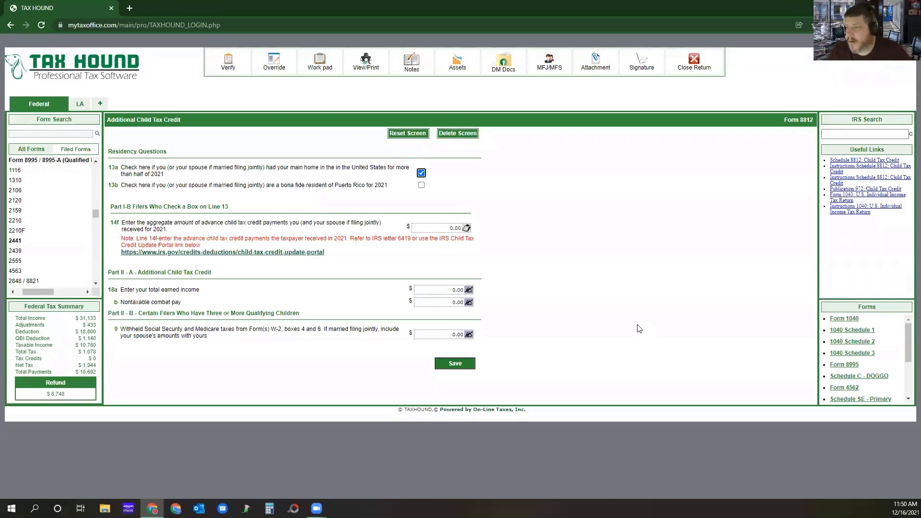
Look at the IRS Child Tax Credit Update Portal linked from line 14f, through to the ID.me account creation page, and return to the tax return.
left_click(289, 252)
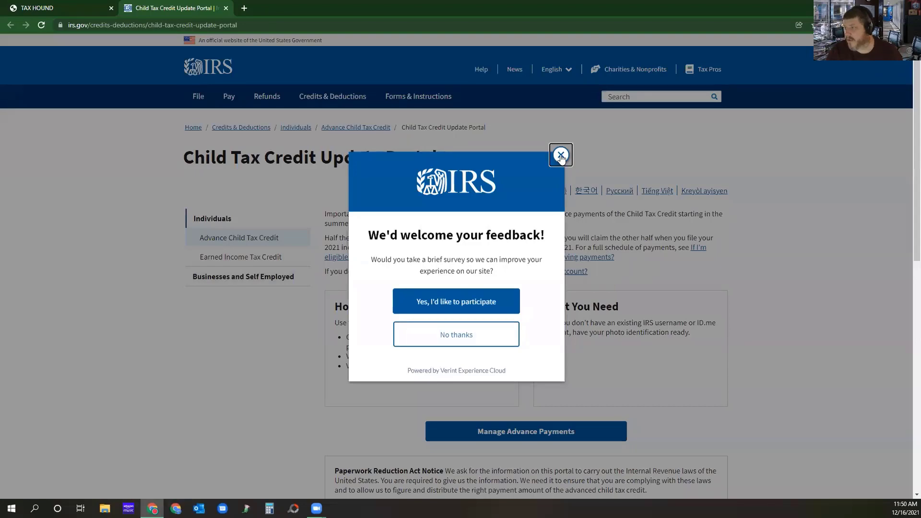
left_click(561, 155)
scroll(616, 243, "down", 3)
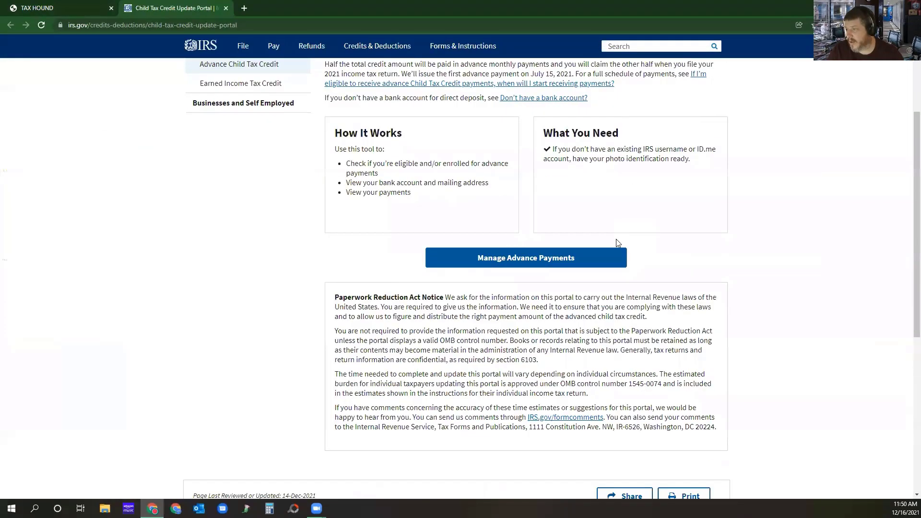
left_click(512, 263)
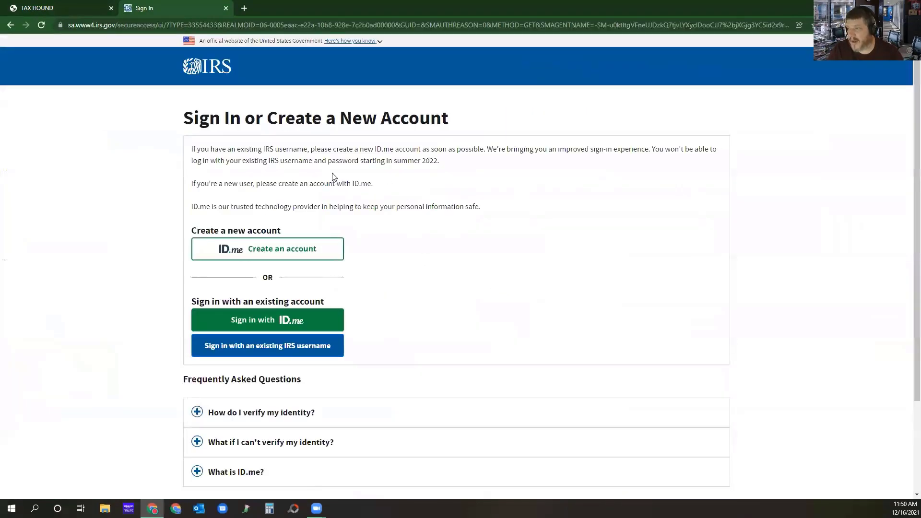
left_click(278, 249)
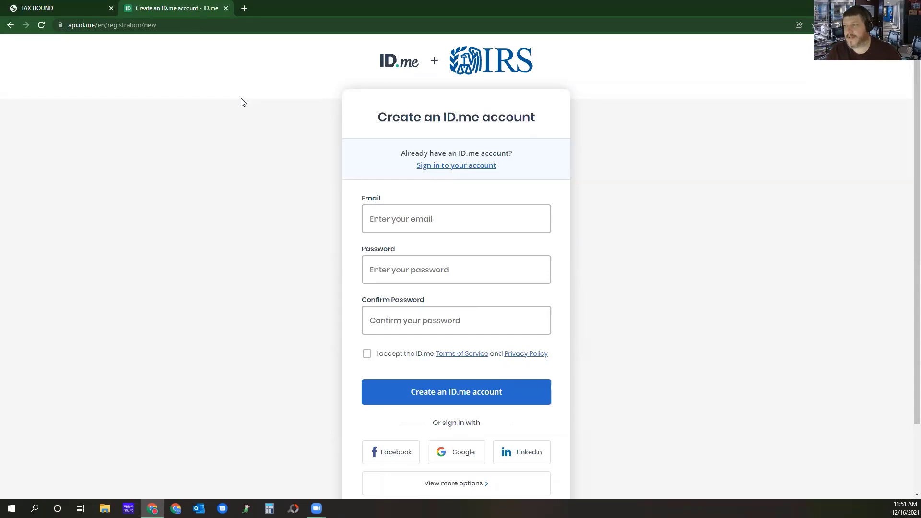
left_click(225, 8)
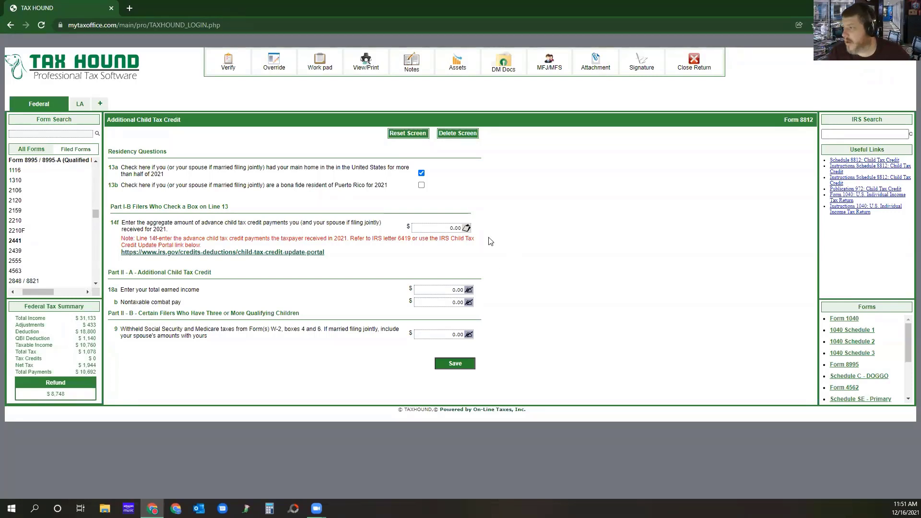
Enter 1800 as the aggregate advance child tax credit payments on line 14f of Form 8812 and save the form.
left_click(438, 230)
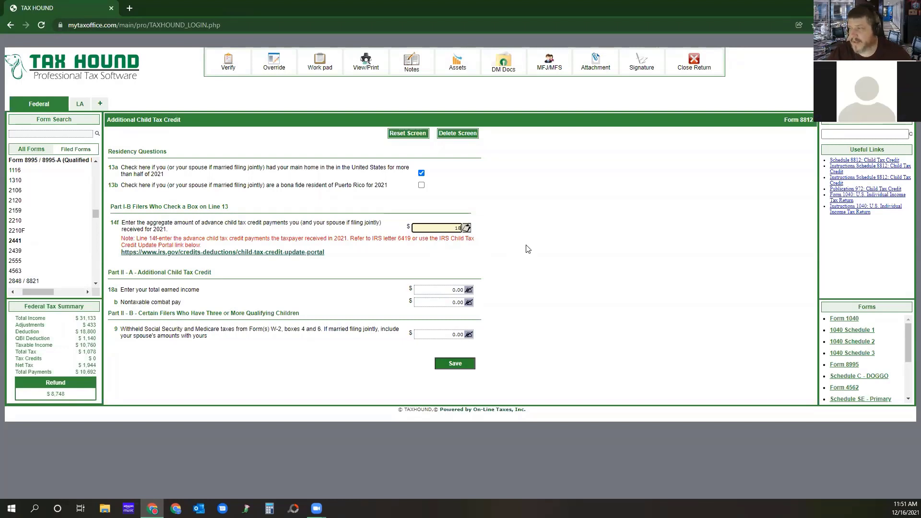
type("800")
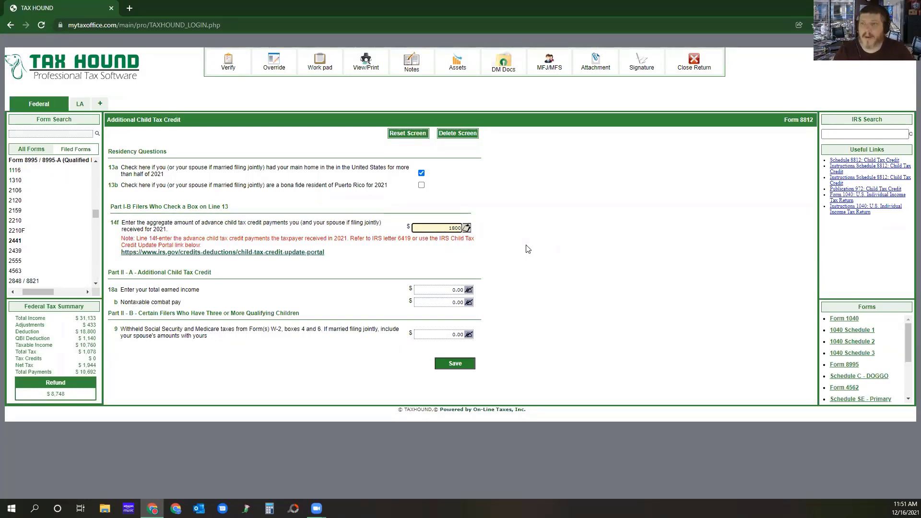
left_click(511, 274)
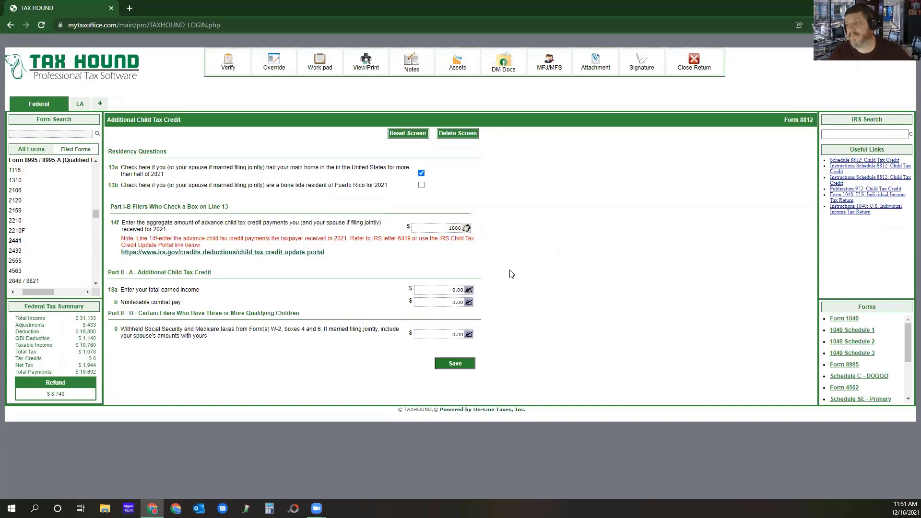
left_click(451, 363)
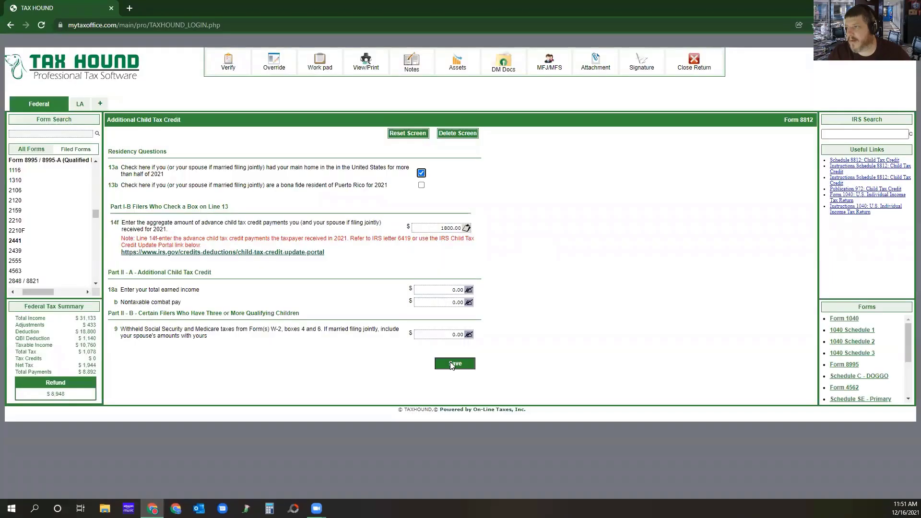
Verify the return, open the prior year earned income election from its message and save the Payments form without entering amounts.
left_click(228, 60)
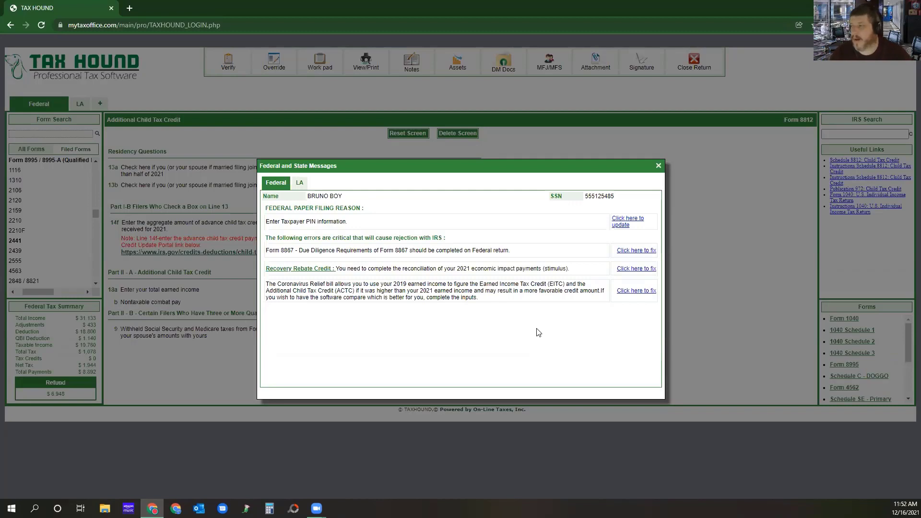
left_click(636, 291)
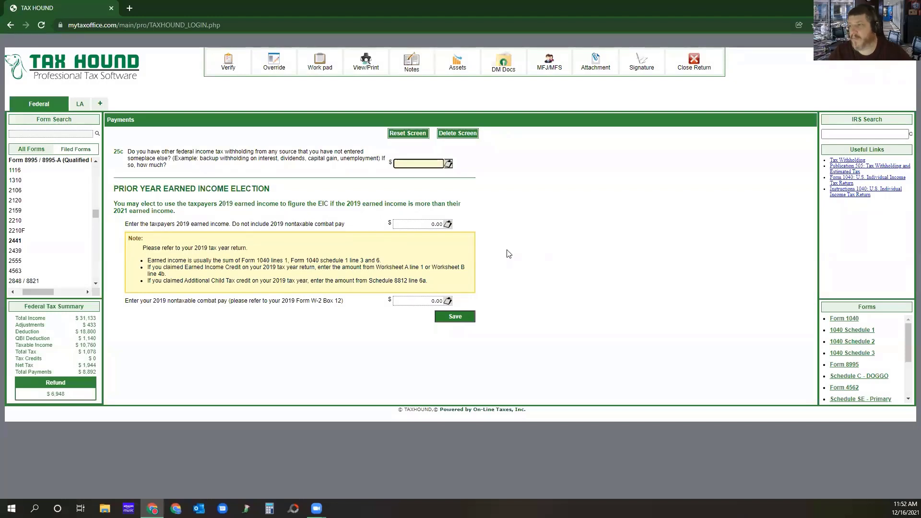
left_click(452, 318)
Verify the return, open the Recovery Rebate Credit from its message, answer Yes to receiving the full $2,800 EIP 3, and save.
left_click(222, 71)
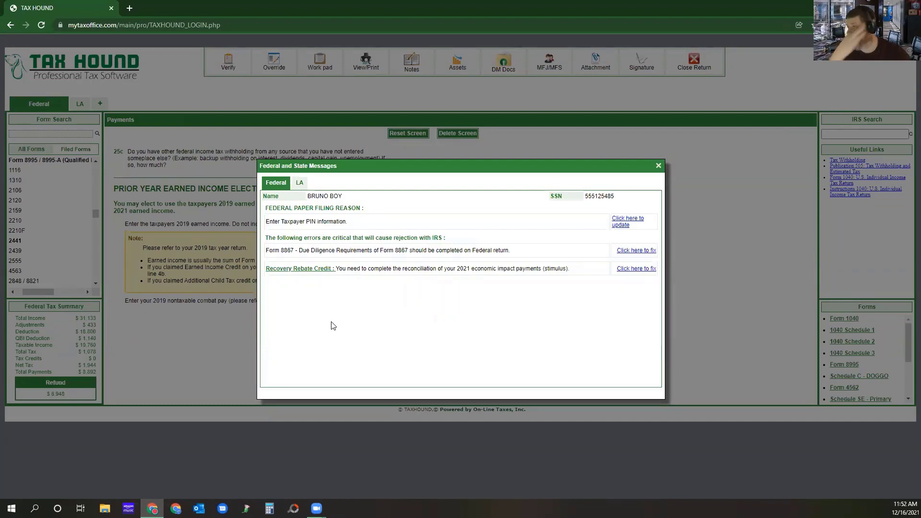
left_click(638, 269)
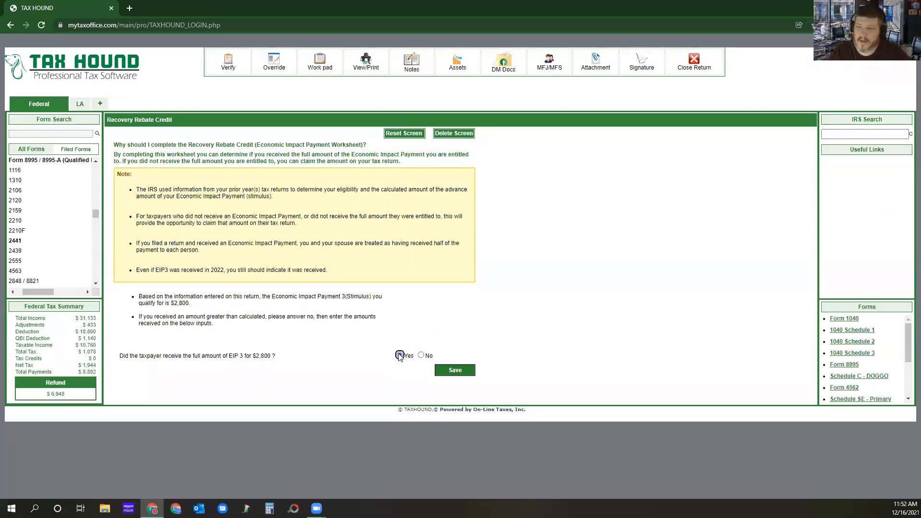
left_click(421, 355)
scroll(437, 360, "down", 1)
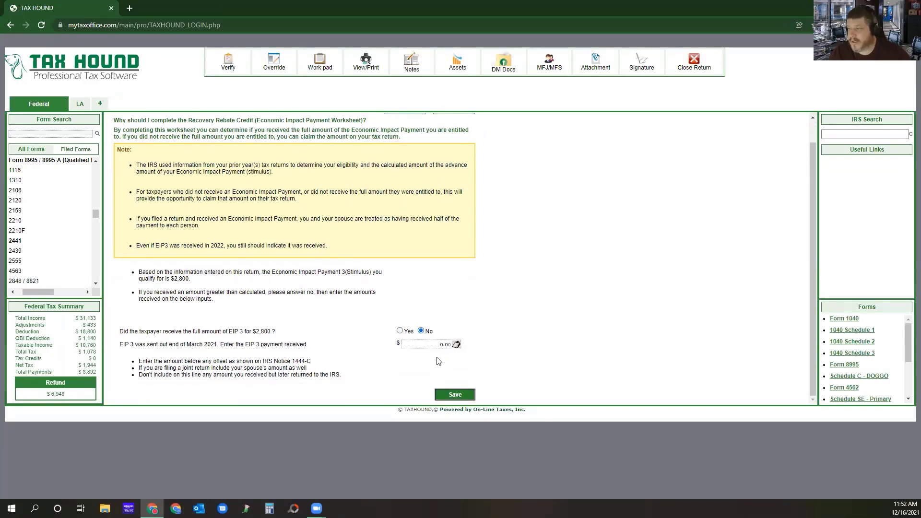
left_click(400, 331)
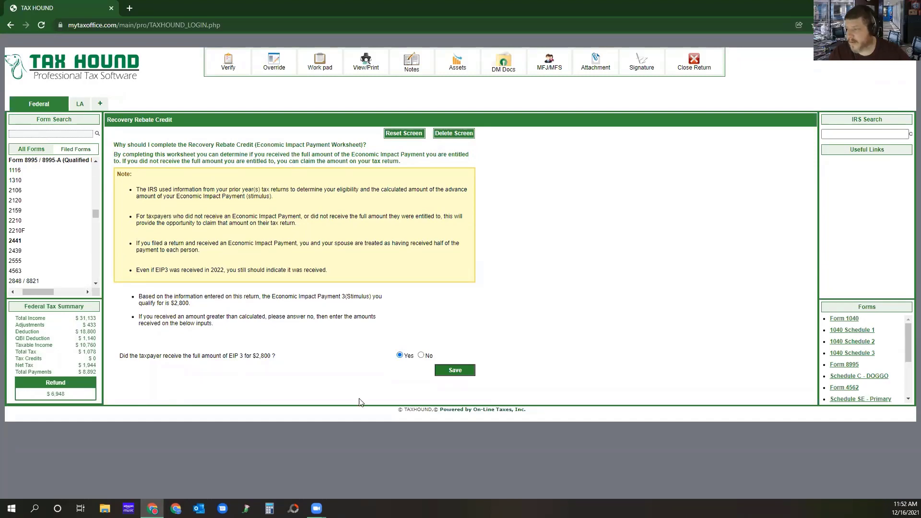
left_click(441, 373)
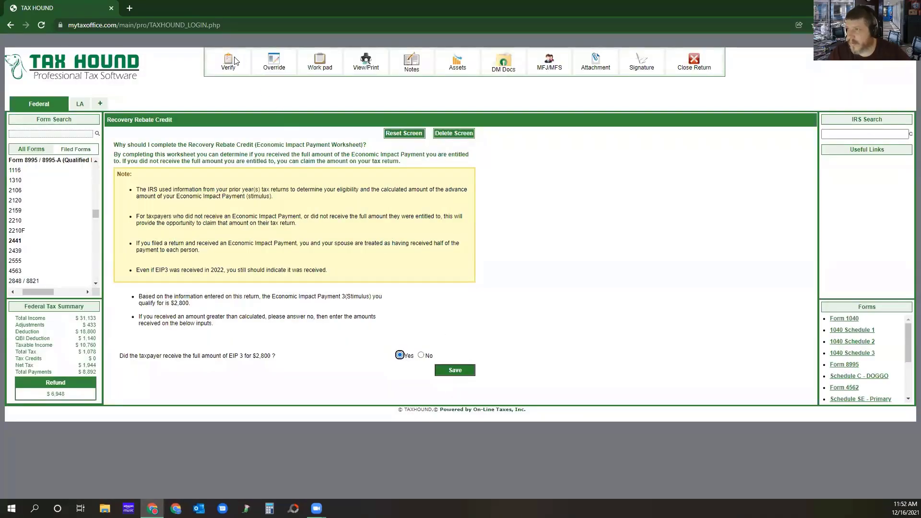
Verify the return again and add a new due diligence checklist to Form 8867 from its error message.
left_click(232, 57)
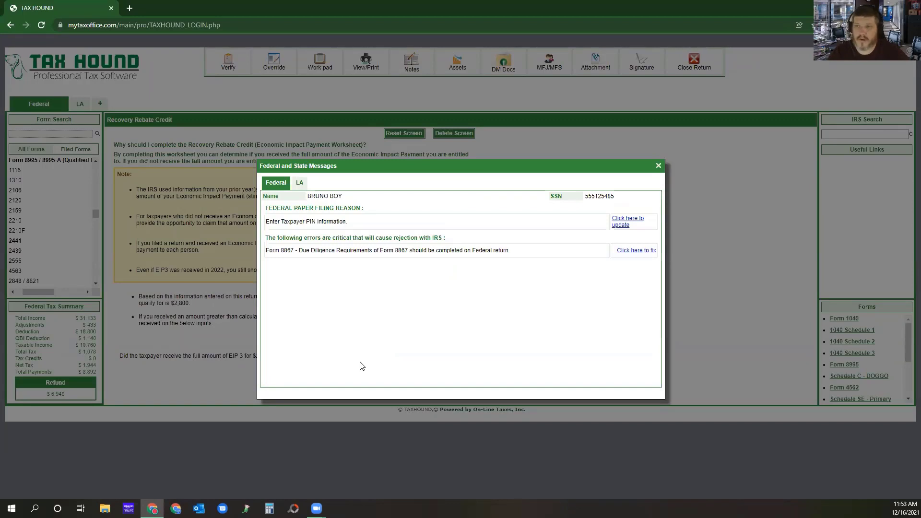
left_click(634, 250)
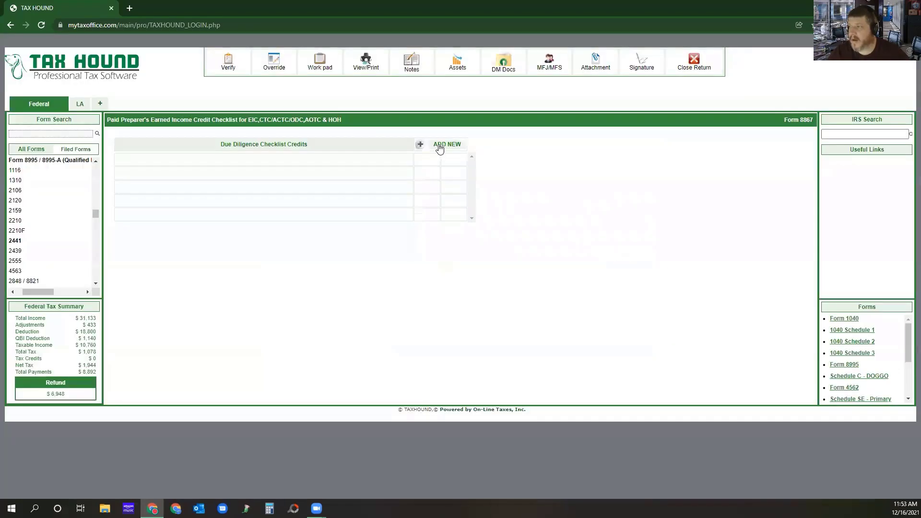
left_click(439, 146)
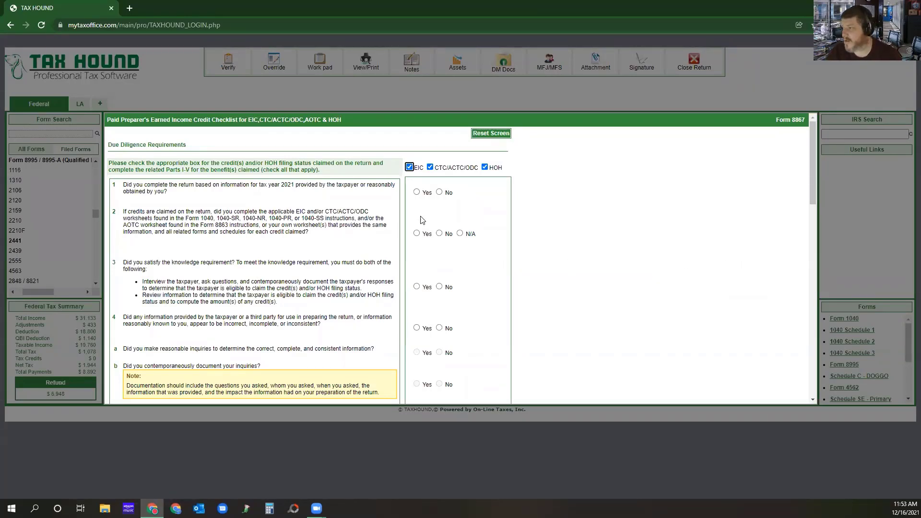
Answer Yes to Form 8867 due diligence questions 1, 2 and 3, and No to question 4 about incorrect or inconsistent information.
left_click(417, 192)
left_click(416, 233)
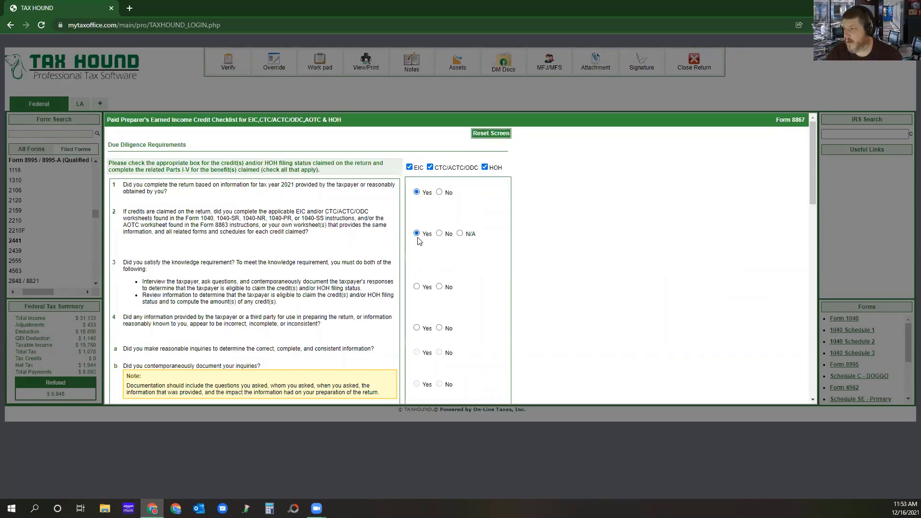
left_click(416, 286)
left_click(448, 329)
scroll(432, 329, "down", 2)
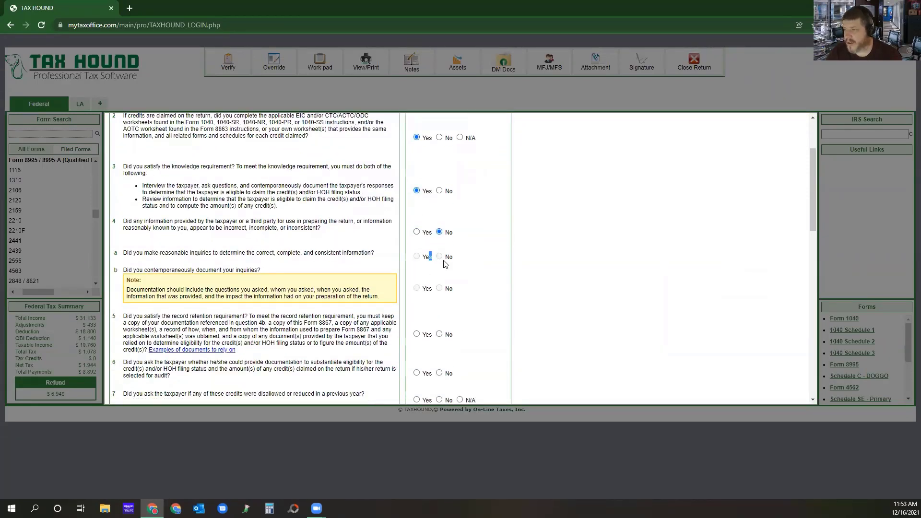
left_click_drag(439, 259, 438, 284)
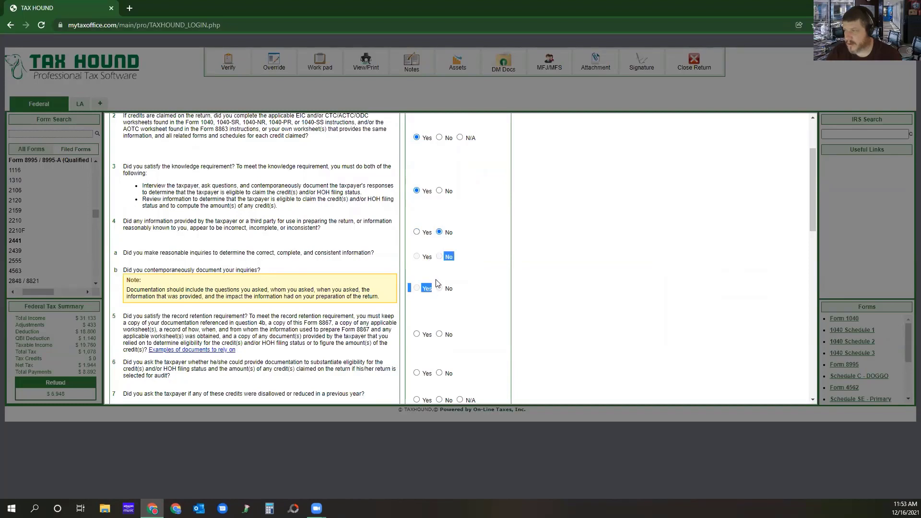
left_click(417, 232)
left_click(439, 233)
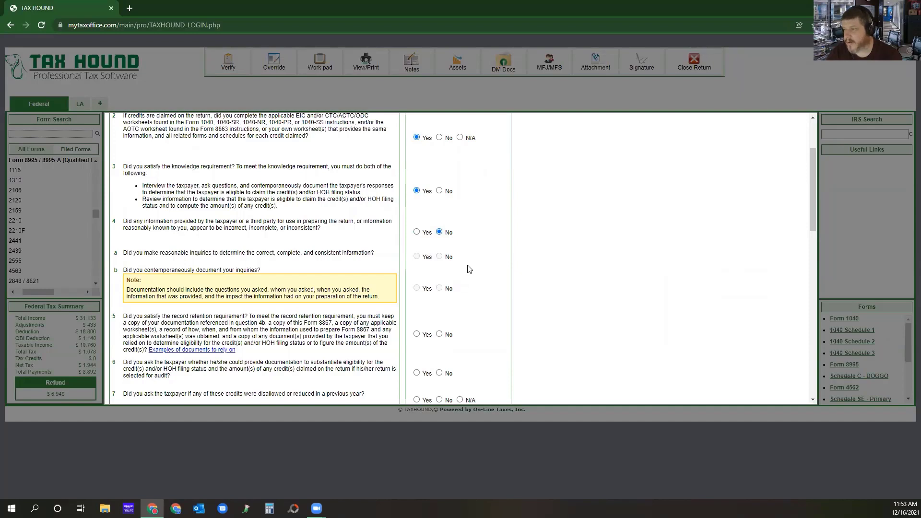
Answer Yes to record retention question 5 and save an attached explanation listing SCHOOL RECORDS, HEALTHCARE STATEMENT, BANK RECORDS and 1099-NEC on separate lines.
scroll(469, 266, "down", 1)
scroll(470, 253, "down", 2)
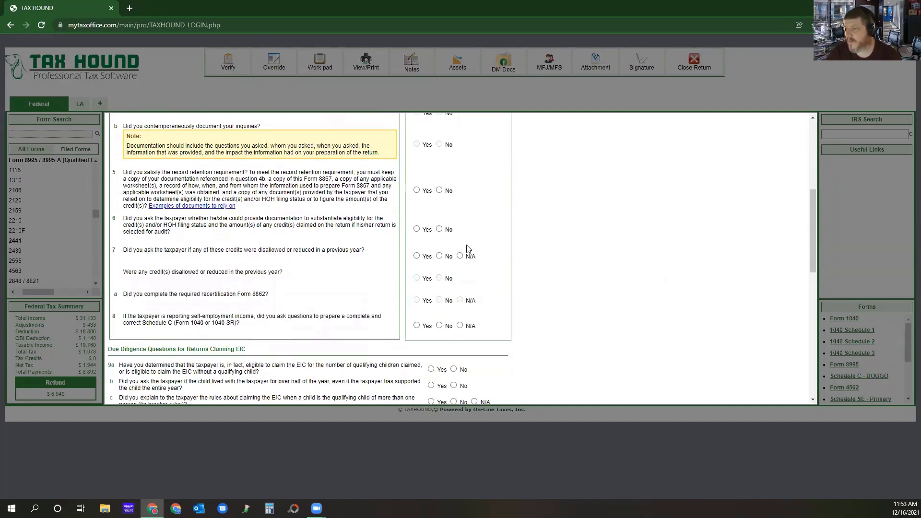
left_click(416, 190)
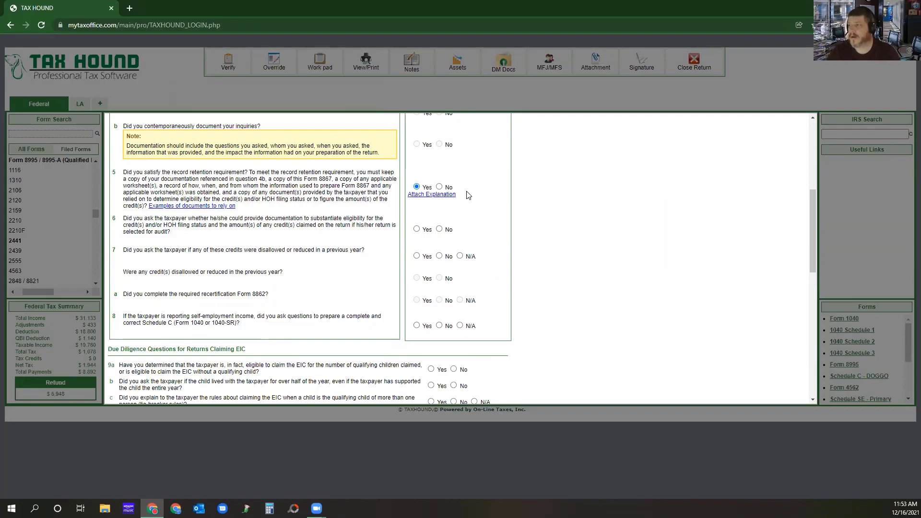
left_click(429, 194)
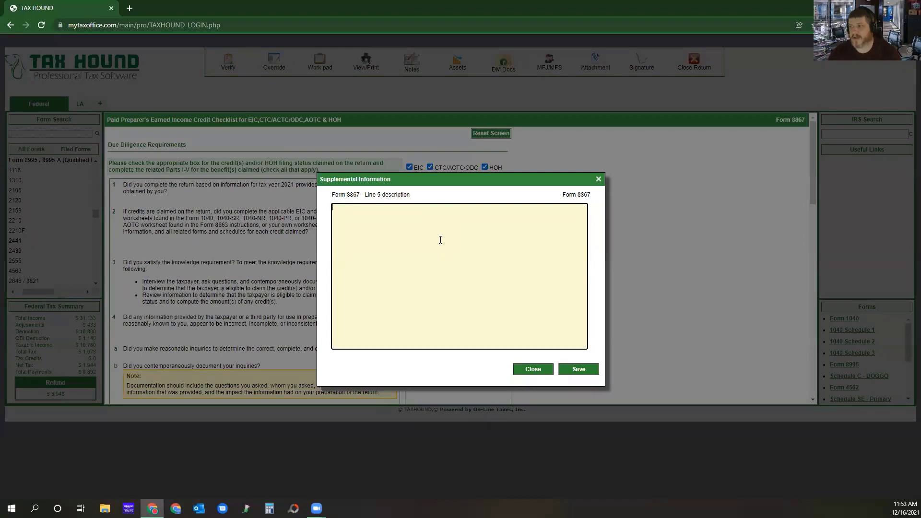
type("SCHOOL")
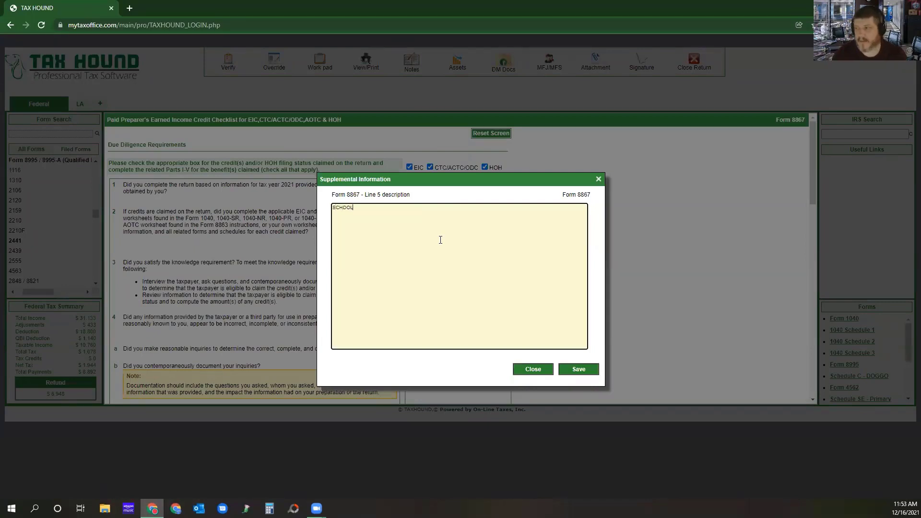
type(" RECORDS")
key("Return")
type("HEL")
type("LTHC")
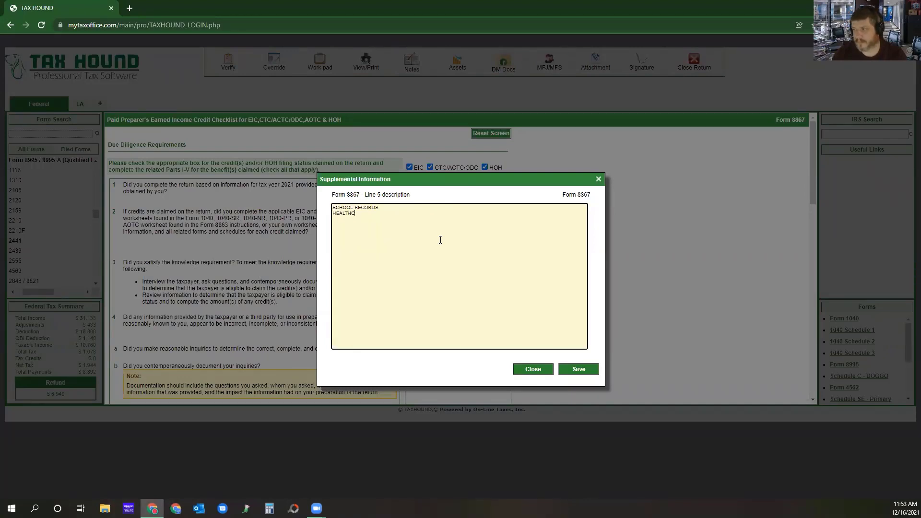
type("ARE STATEMEN")
type("BANK RECOR")
type("D")
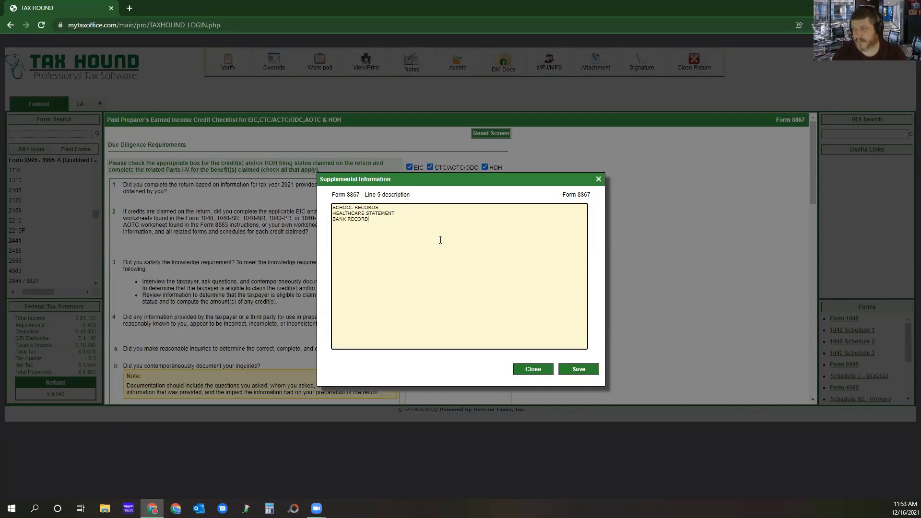
type("S")
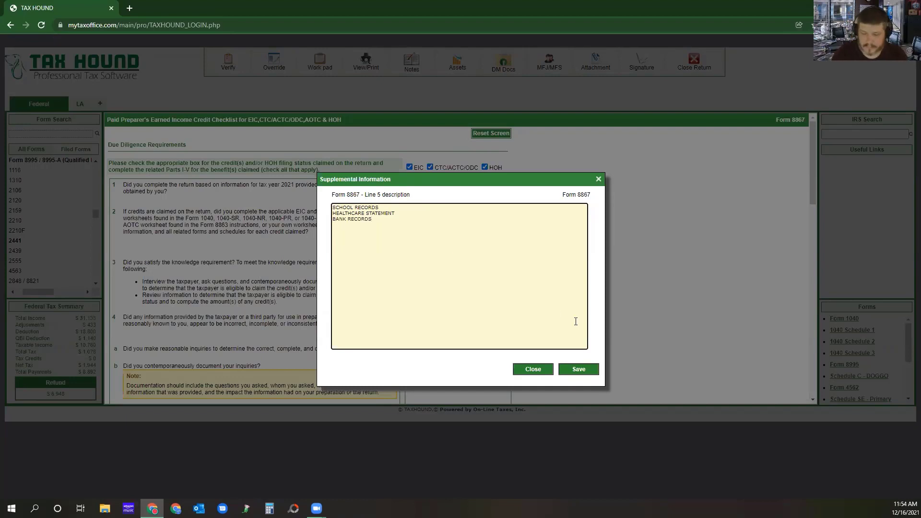
key("Return")
type("1099-")
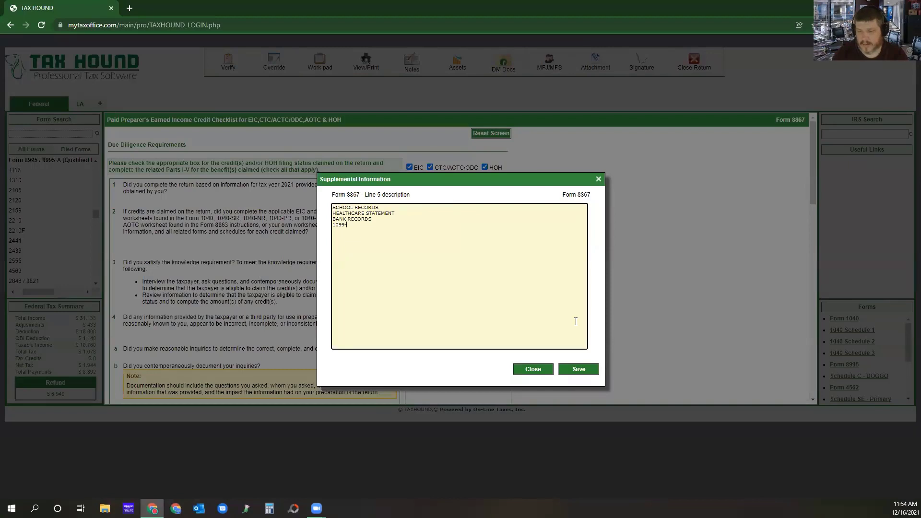
type("NEC")
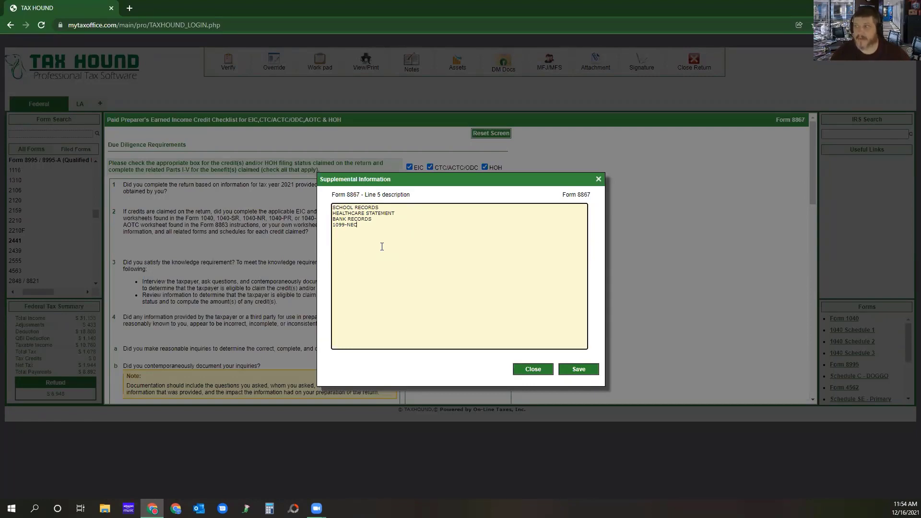
left_click(578, 370)
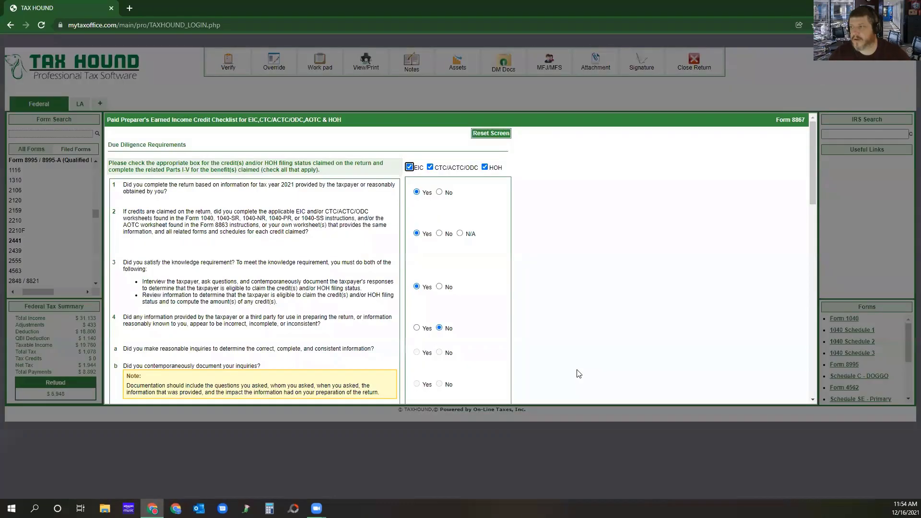
scroll(508, 291, "down", 3)
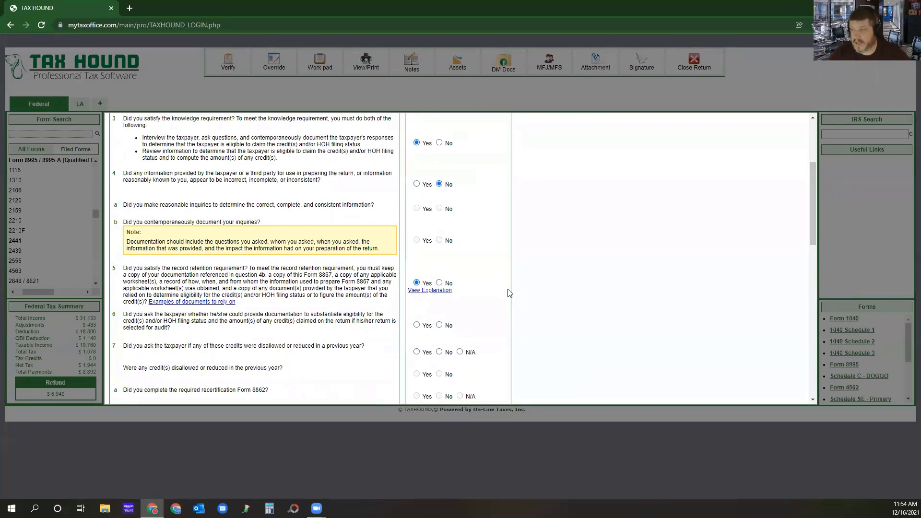
Answer Yes to Form 8867 questions 6 and 8, No to question 7, and Yes to EIC questions 9a, 9b and 9c.
left_click(416, 324)
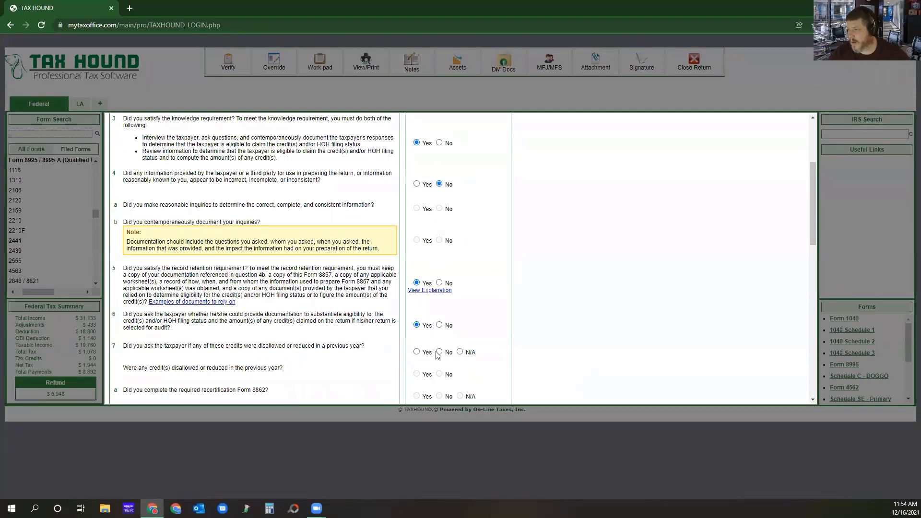
left_click(440, 352)
scroll(493, 325, "down", 4)
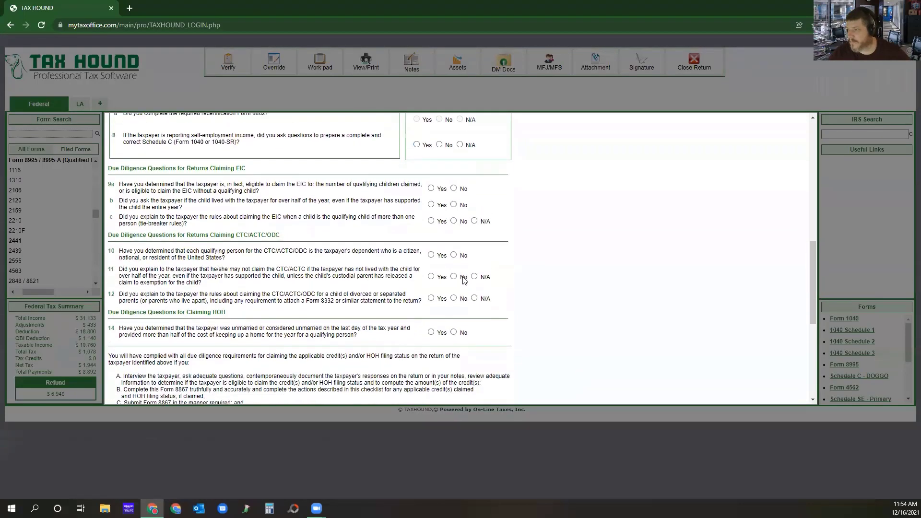
left_click(416, 229)
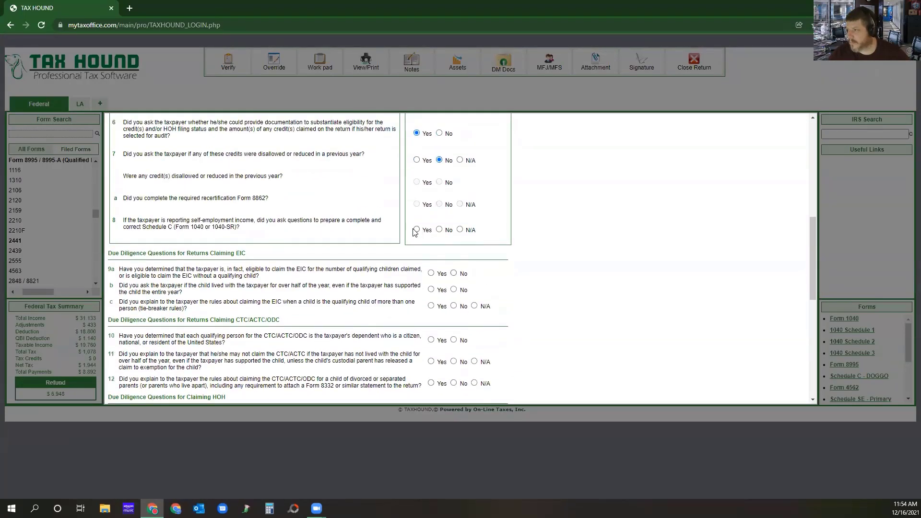
left_click(431, 273)
left_click(431, 289)
left_click(431, 306)
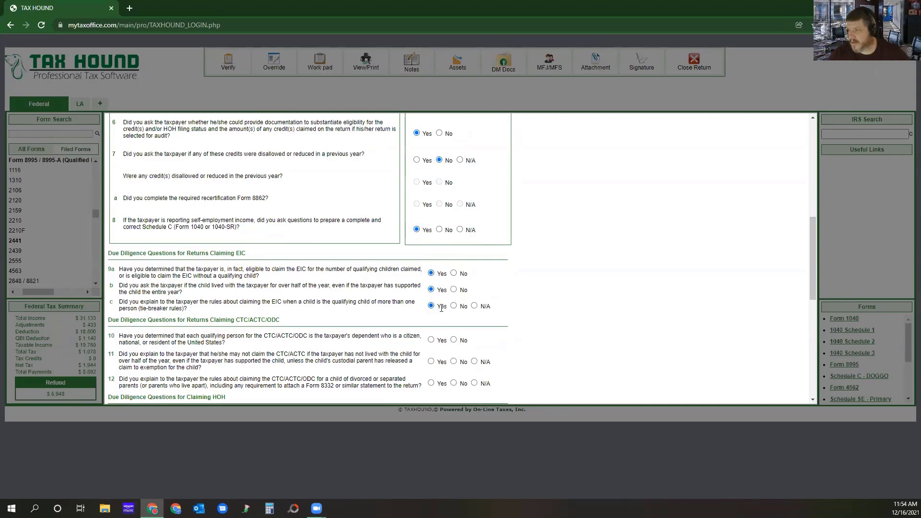
Answer Yes to CTC/ACTC/ODC questions 10, 11 and 12, HOH question 14, and certification question 15.
scroll(480, 327, "down", 2)
scroll(479, 326, "down", 1)
left_click(431, 244)
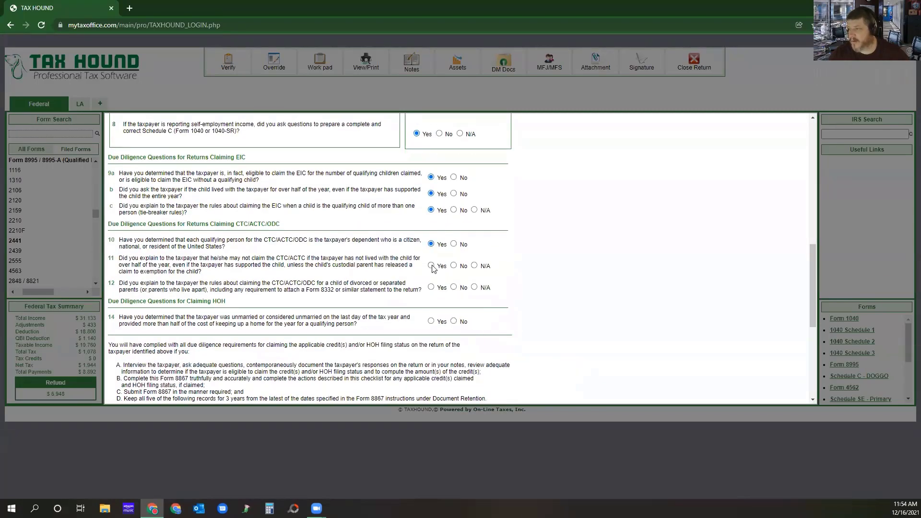
left_click(431, 266)
left_click(430, 287)
left_click(431, 320)
scroll(377, 303, "down", 5)
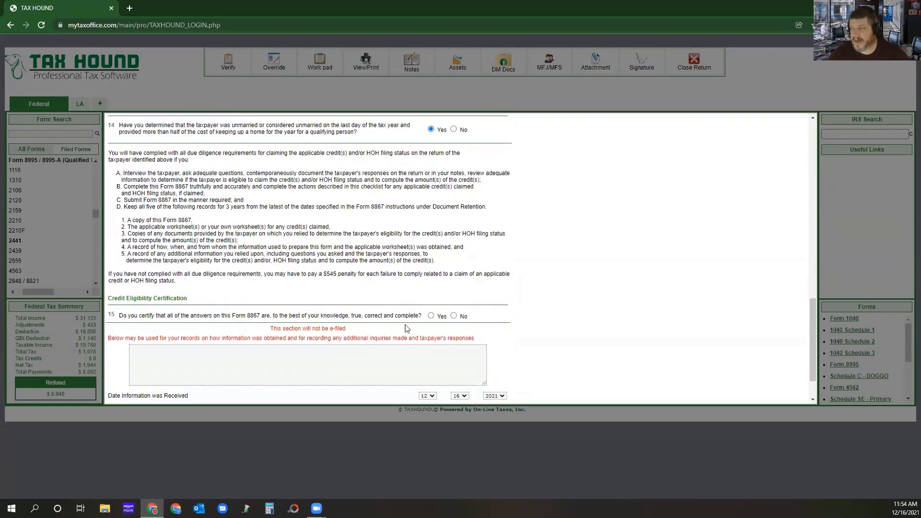
left_click(430, 315)
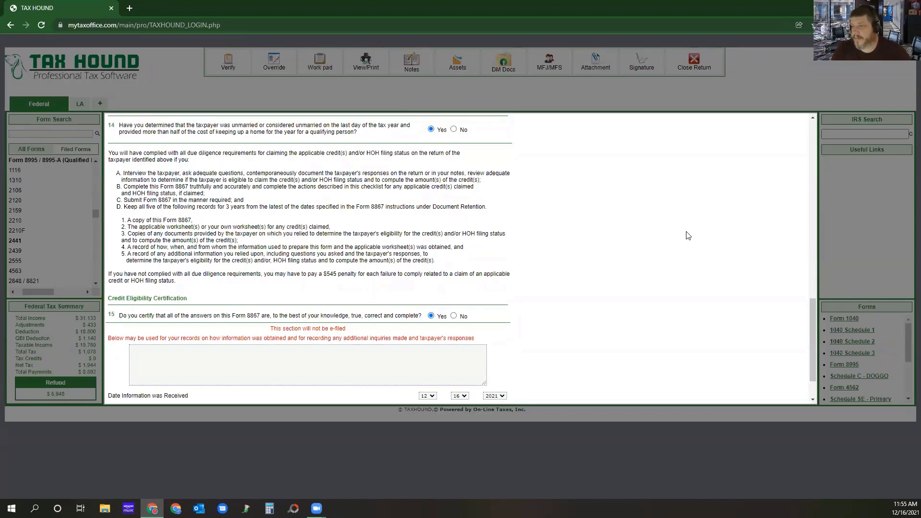
Record the note "Mother is not claiming dependent because she is in doggy jail." in the Form 8867 section that is not e-filed.
scroll(607, 275, "down", 1)
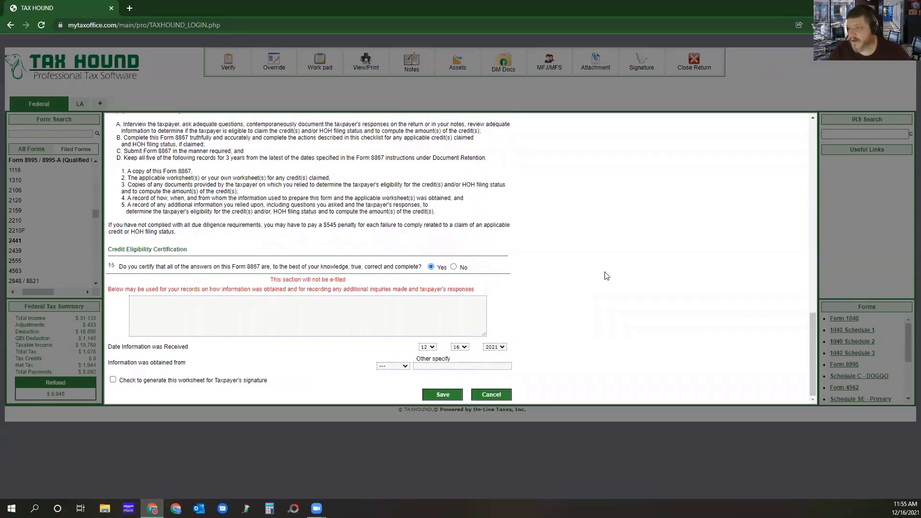
left_click(247, 326)
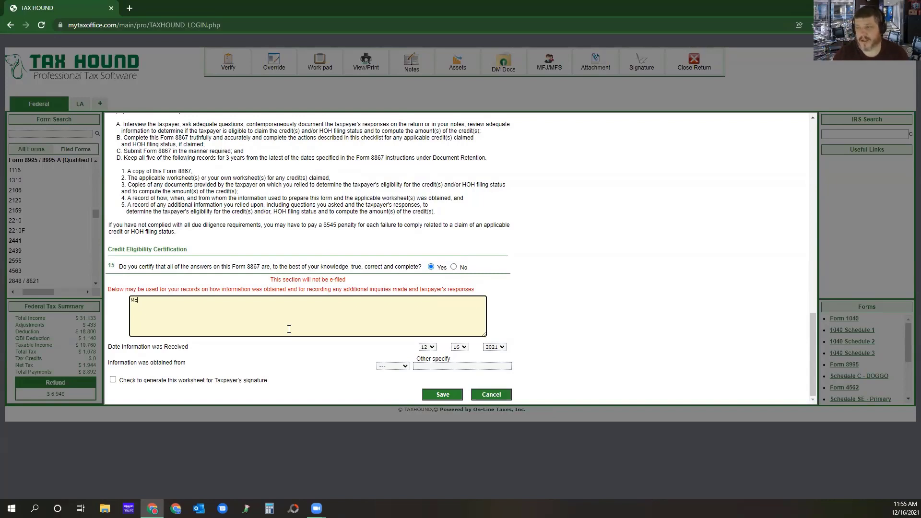
type("ther is not claming de")
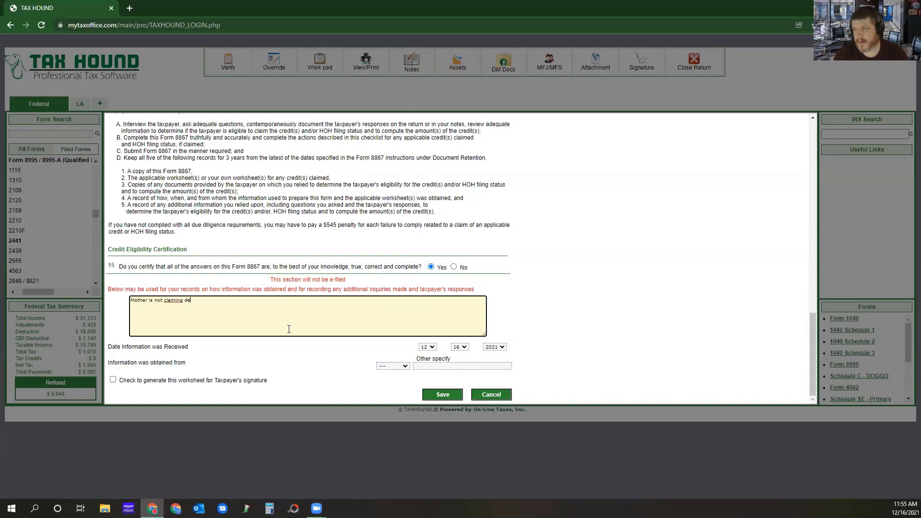
type("pendent be")
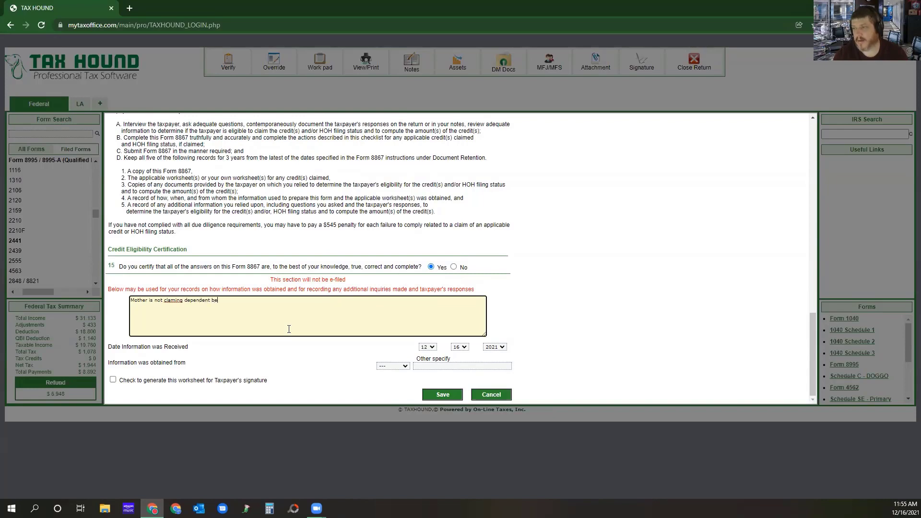
type("cause she is in doggy jail.")
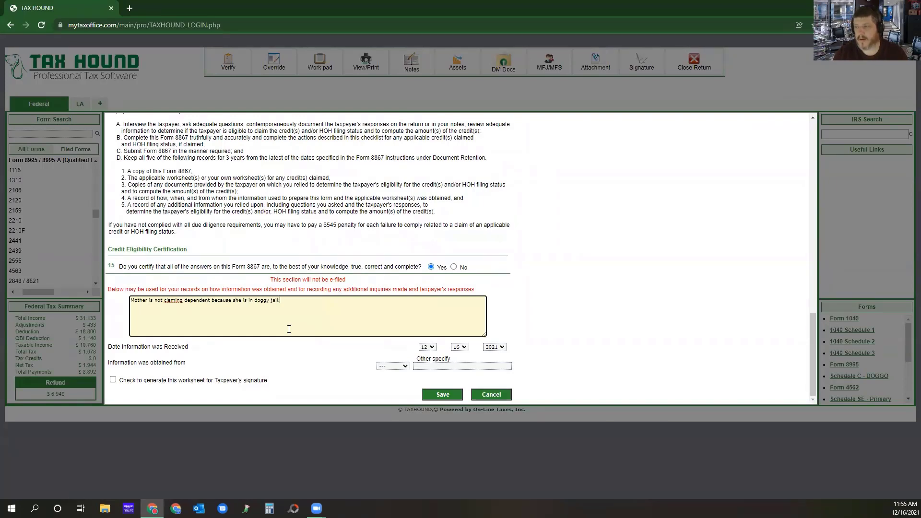
left_click(171, 300)
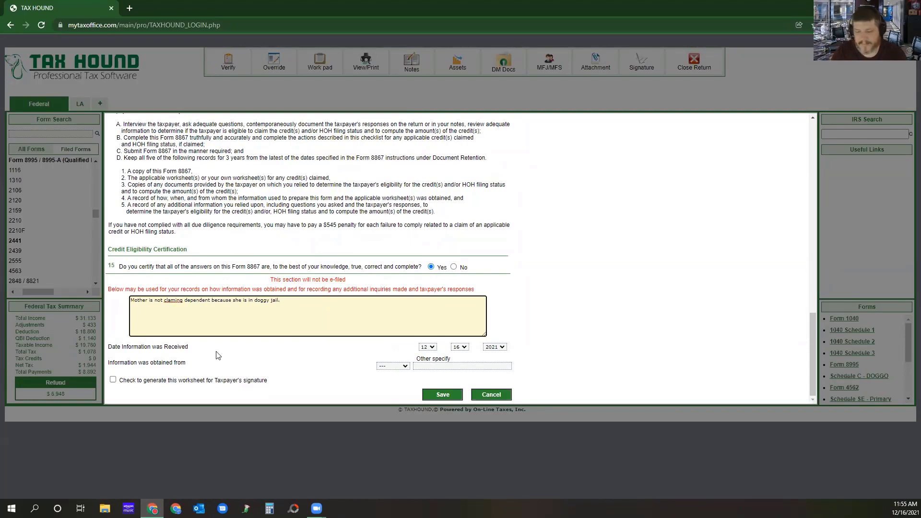
type("i")
left_click(262, 345)
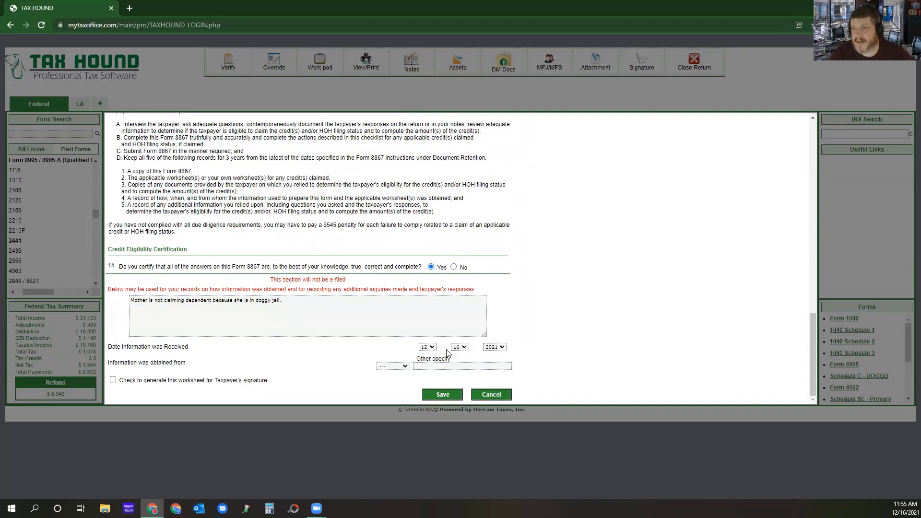
Set the information source to Taxpayer, choose to generate the worksheet for the taxpayer's signature, and save the checklist.
left_click(396, 367)
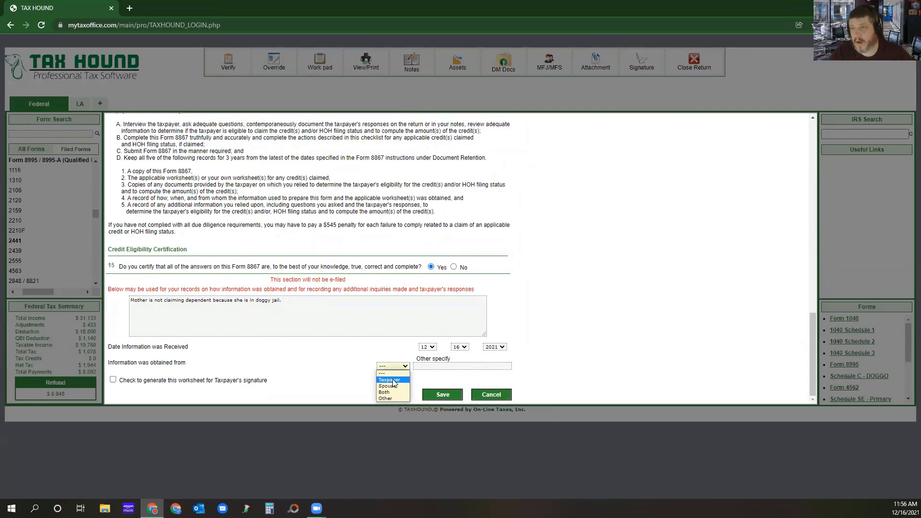
left_click(394, 381)
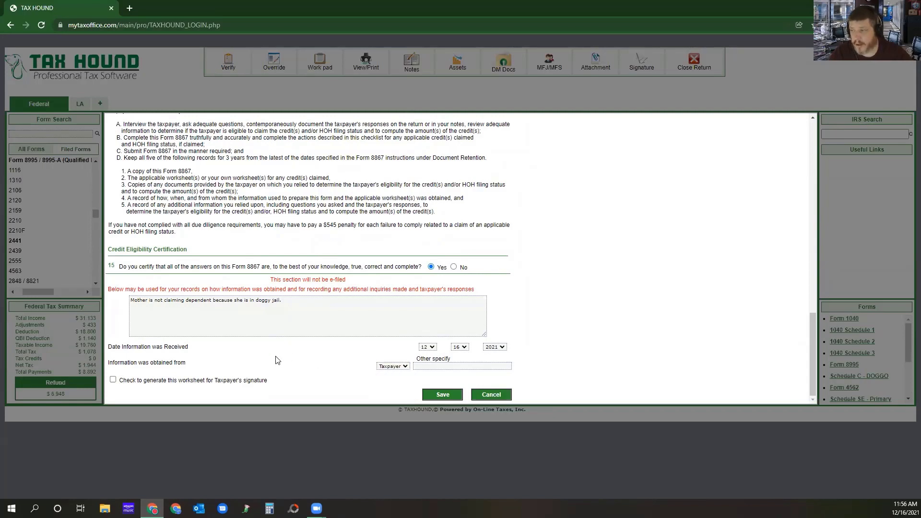
left_click(113, 380)
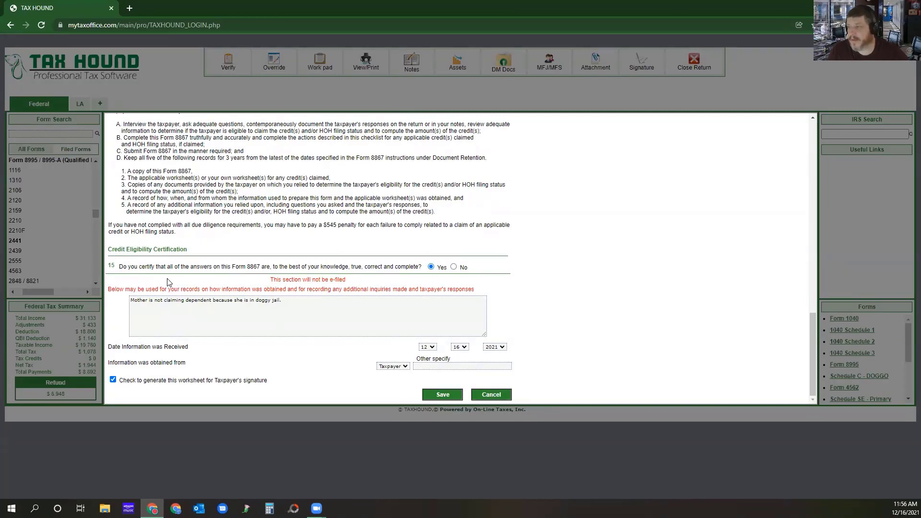
left_click(441, 396)
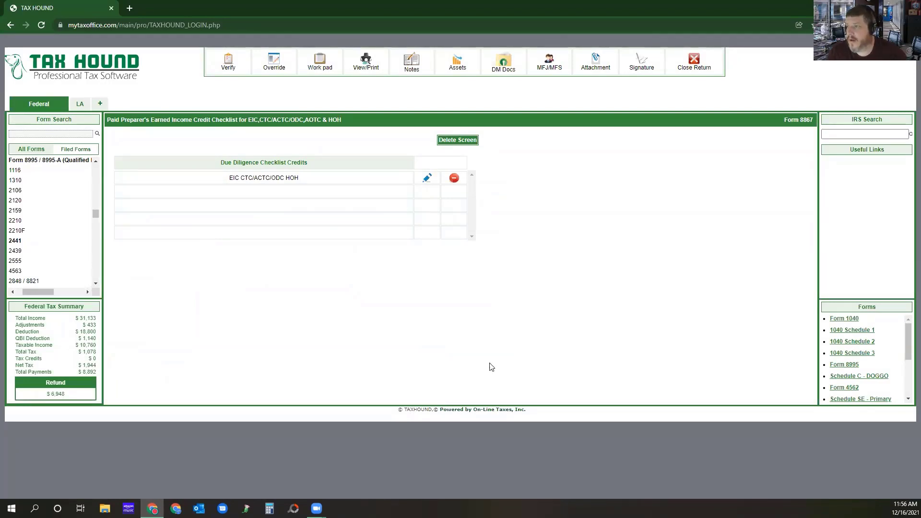
Verify the return, open Form 8879 from its message, auto-generate the taxpayer PIN, mark it as entered by ERO, and save.
left_click(229, 62)
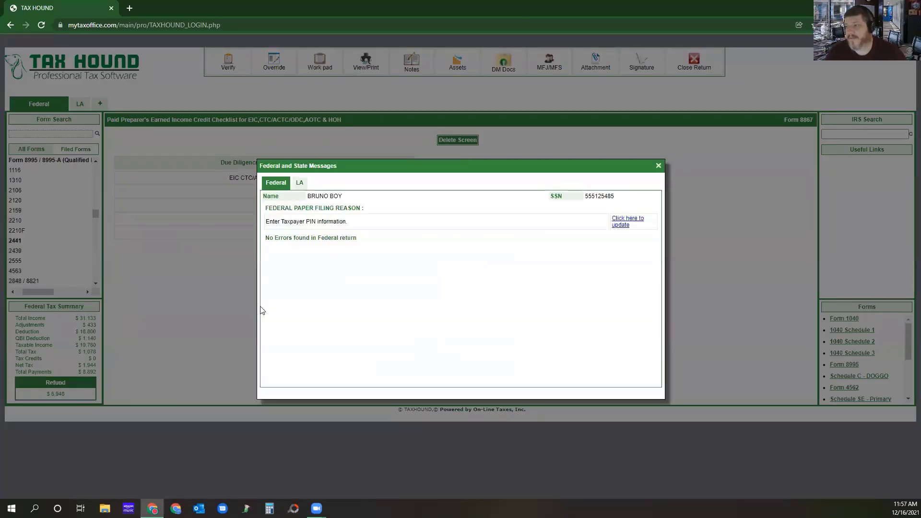
left_click(622, 221)
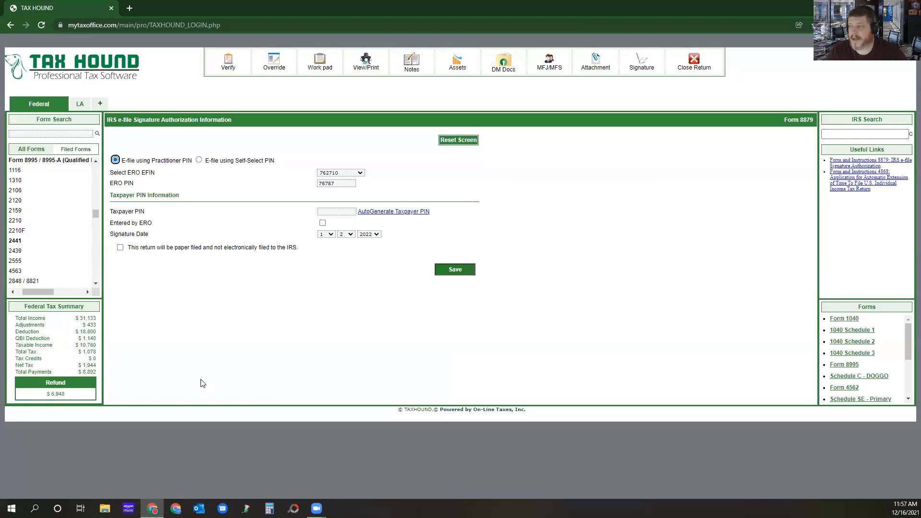
left_click(398, 212)
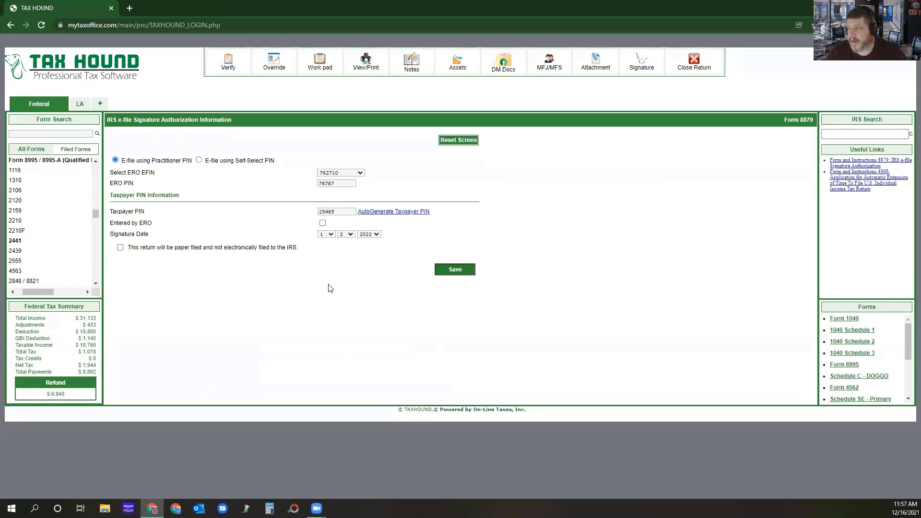
left_click(323, 223)
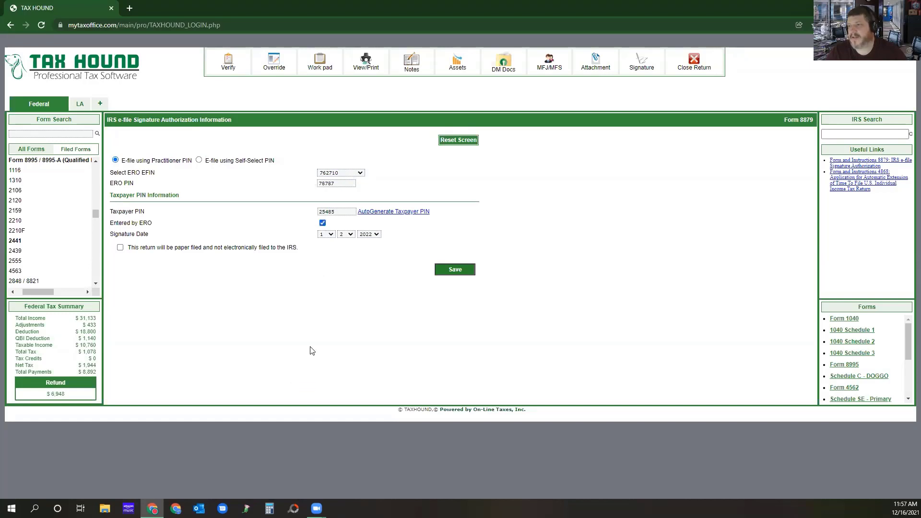
left_click(450, 271)
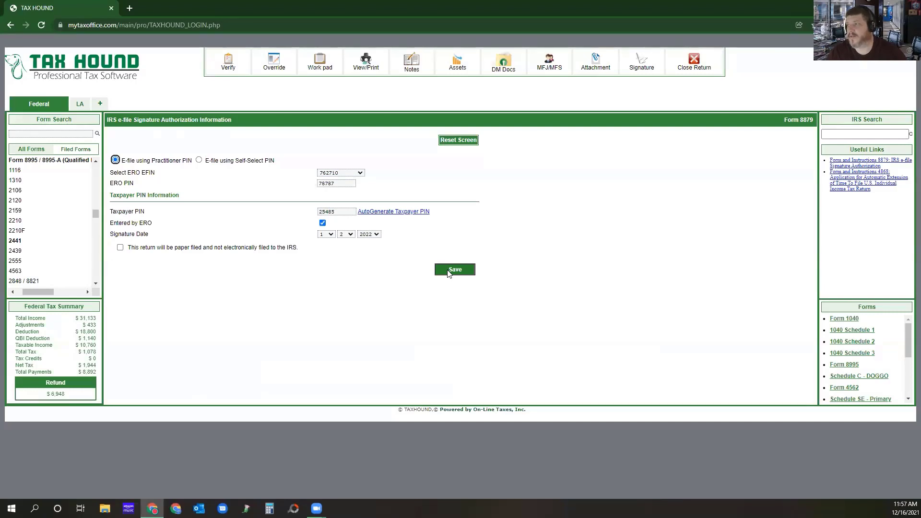
Verify the return once more, dismiss the federal and state messages, and close the return.
left_click(228, 62)
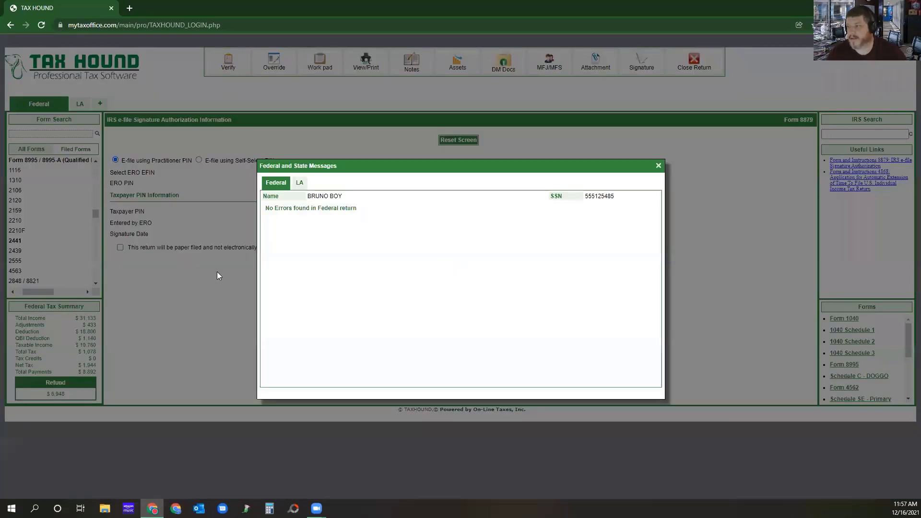
left_click(658, 165)
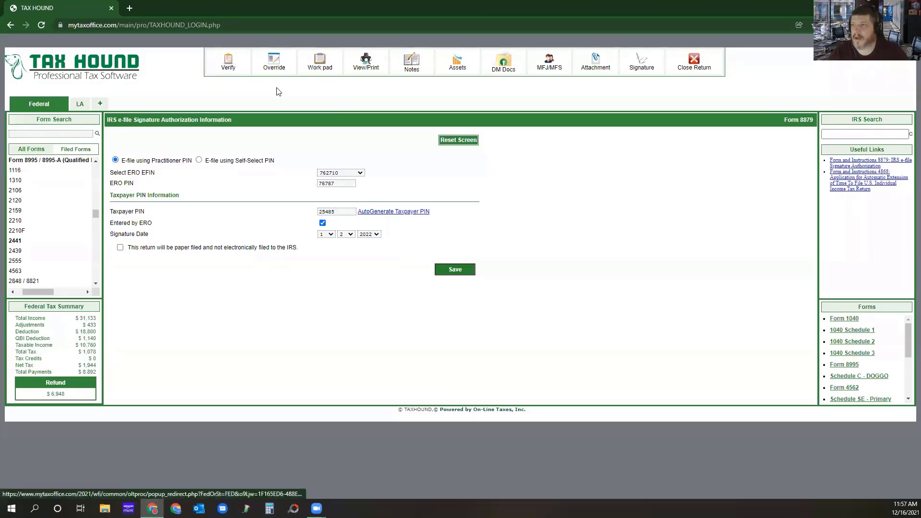
left_click(692, 66)
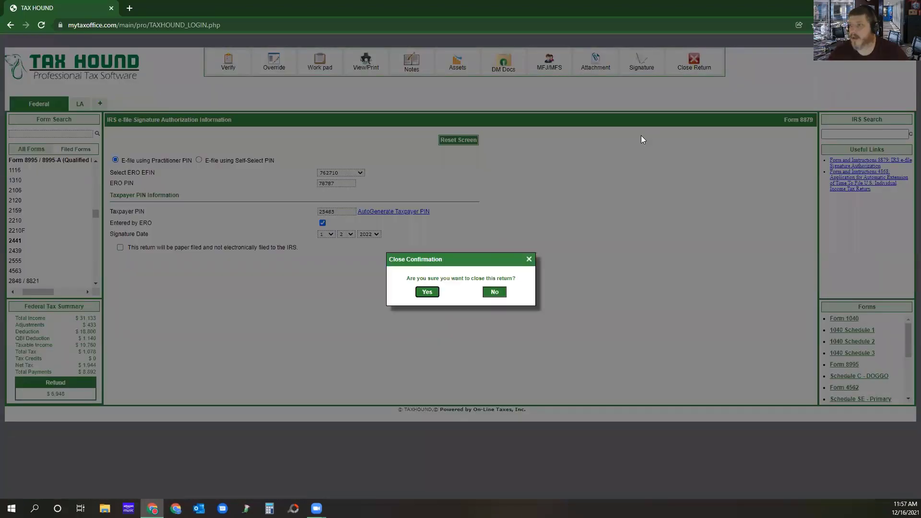
left_click(427, 291)
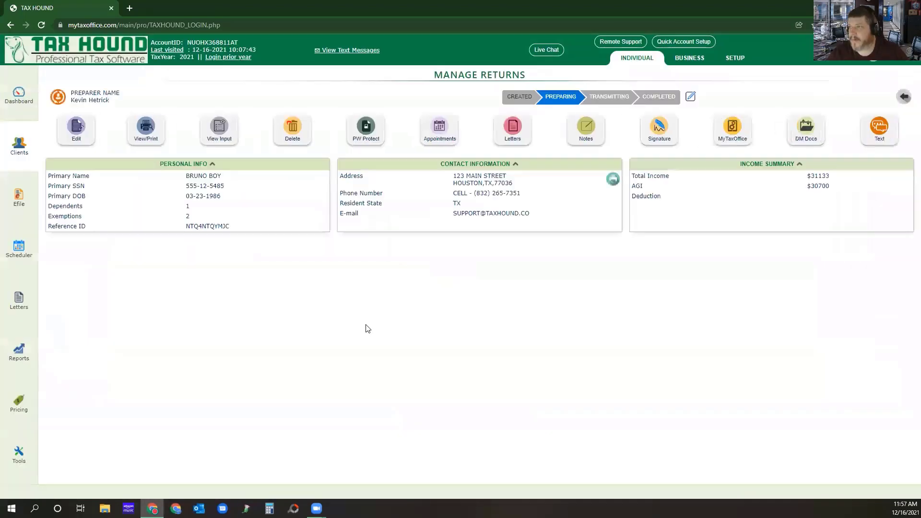
Log in to the 2020 prior year site and open the third listed client's return for editing with Direct Input.
left_click(235, 57)
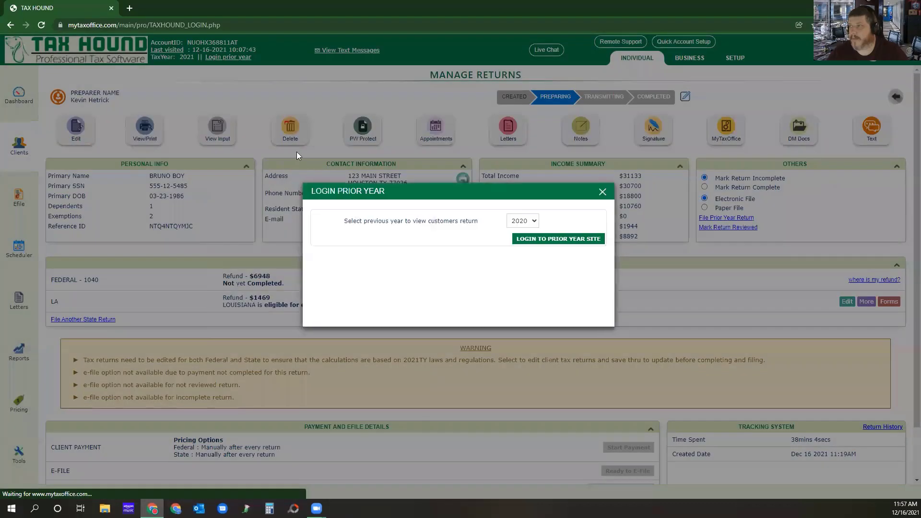
left_click(542, 241)
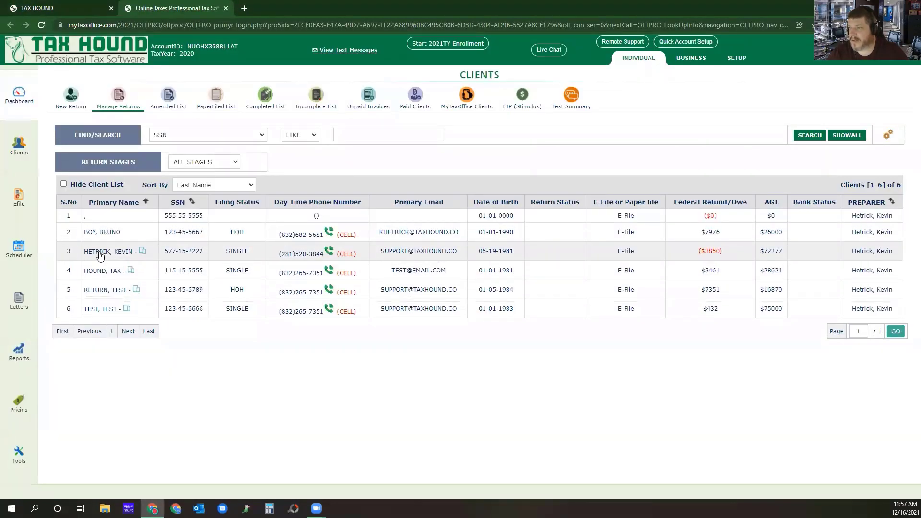
left_click(99, 252)
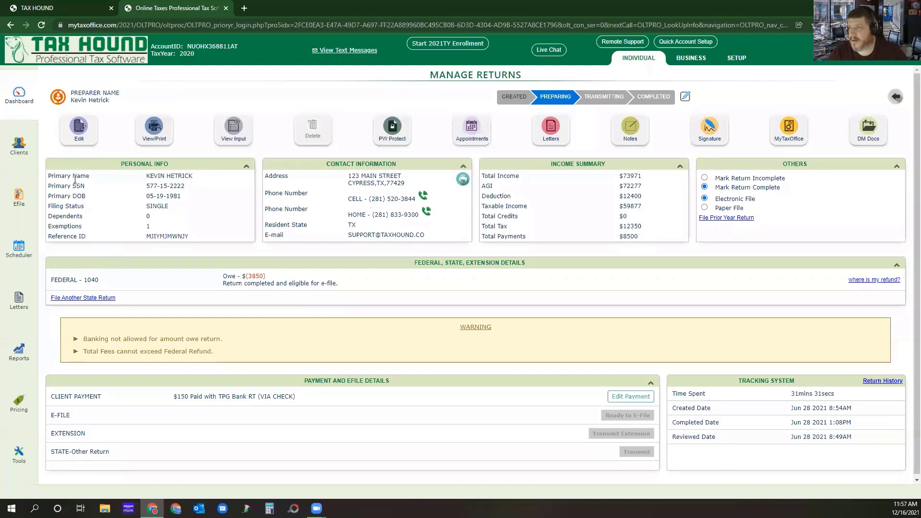
left_click(74, 137)
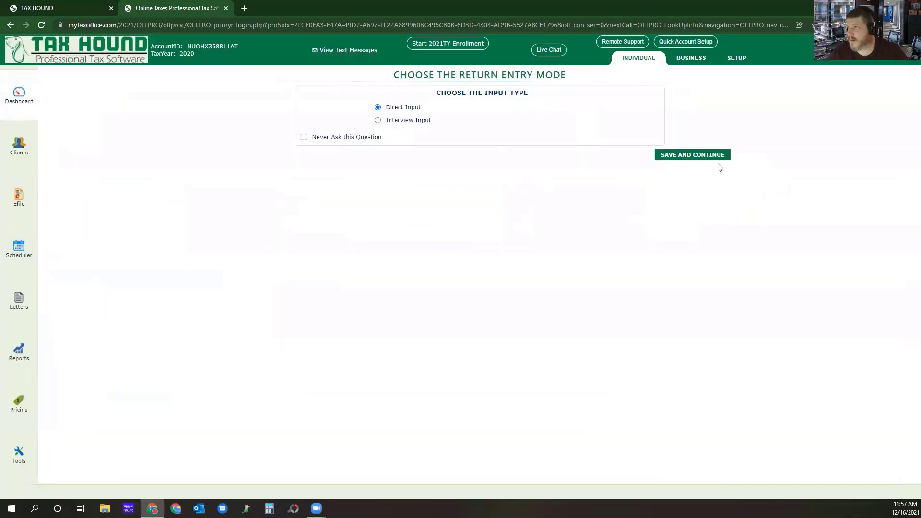
left_click(681, 155)
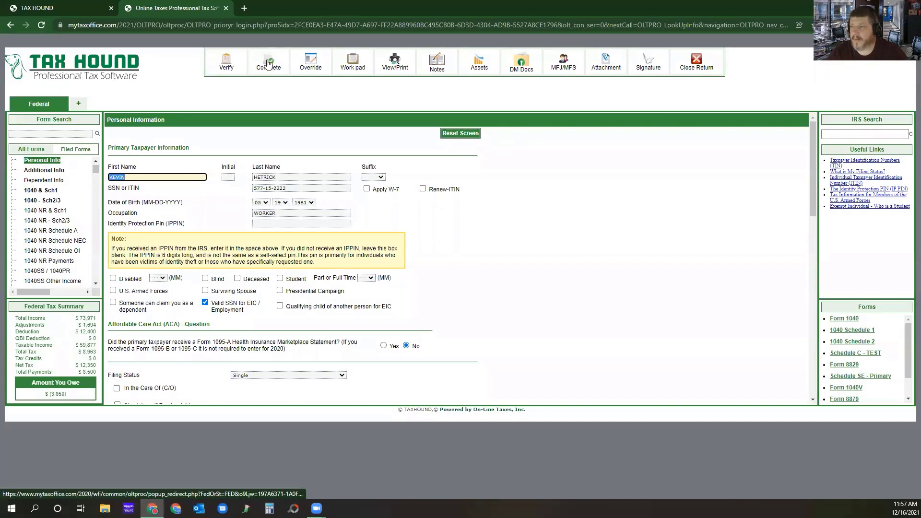
Try to complete the return, open Form 2210 from its critical error message, start a new Form 2210, and save it.
left_click(267, 63)
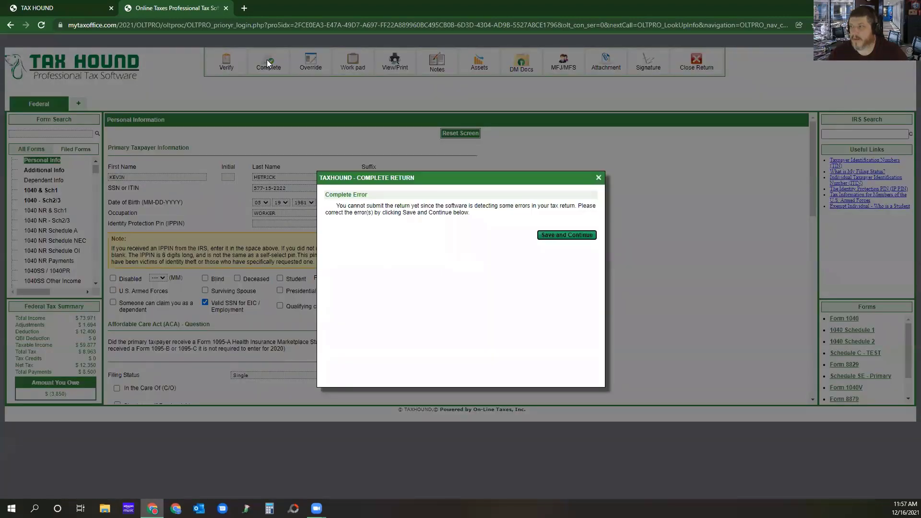
left_click(567, 236)
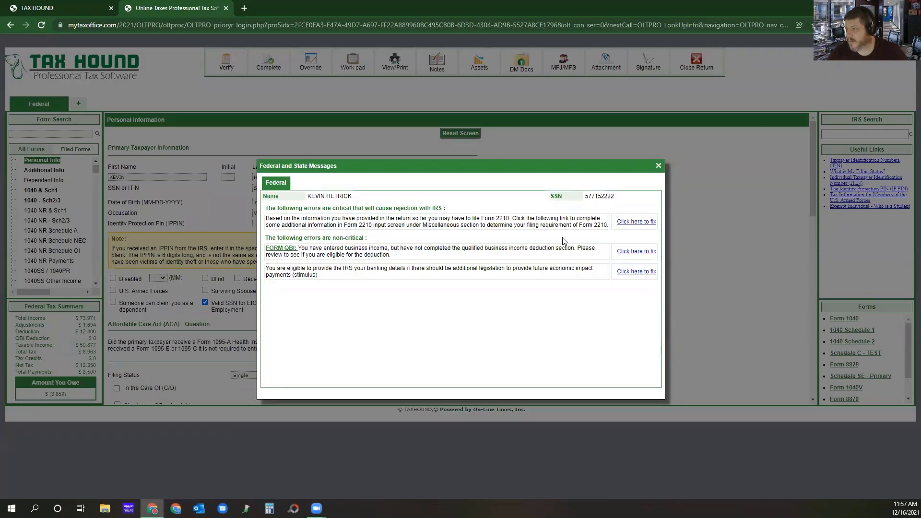
left_click(626, 222)
left_click(116, 157)
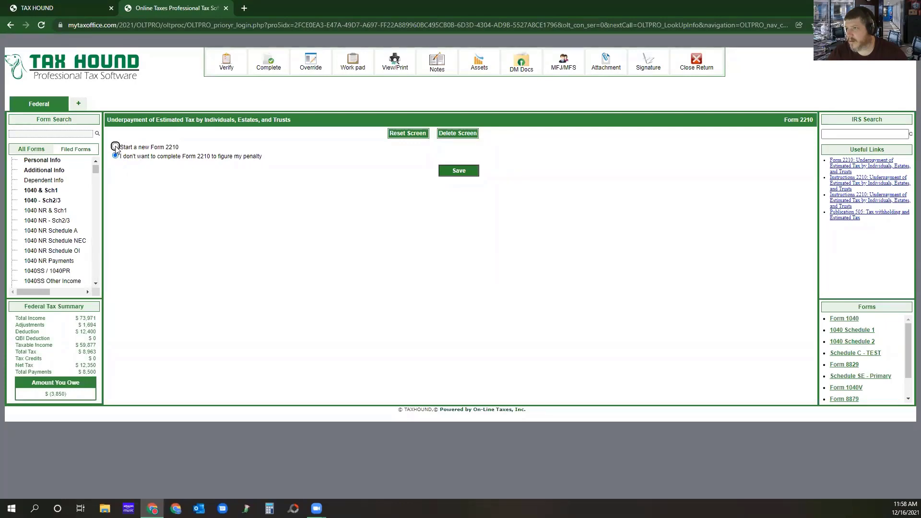
left_click(116, 147)
scroll(417, 316, "down", 5)
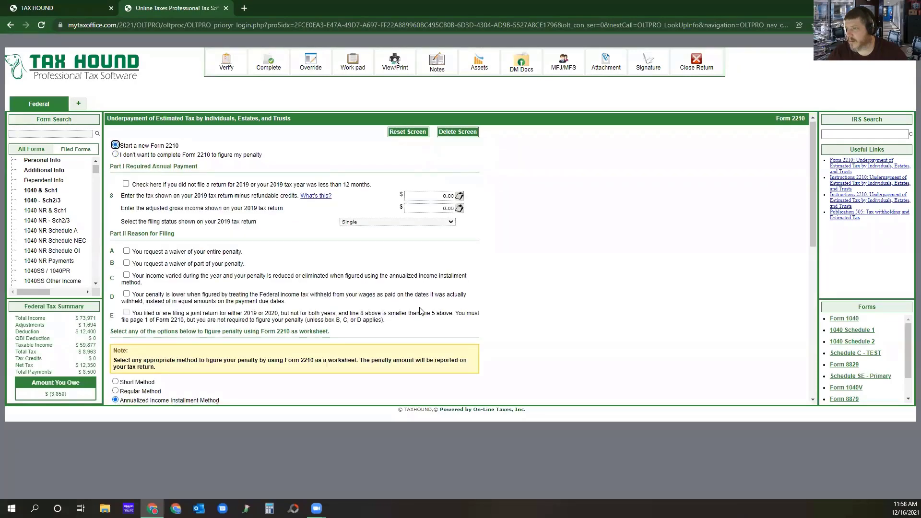
left_click(458, 394)
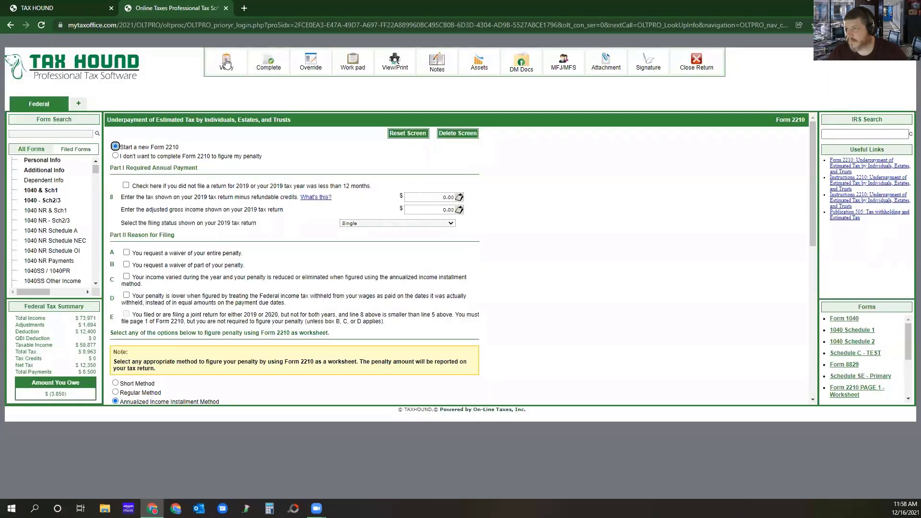
Verify the return, open the stimulus direct deposit message, and save the screen with No selected.
left_click(226, 62)
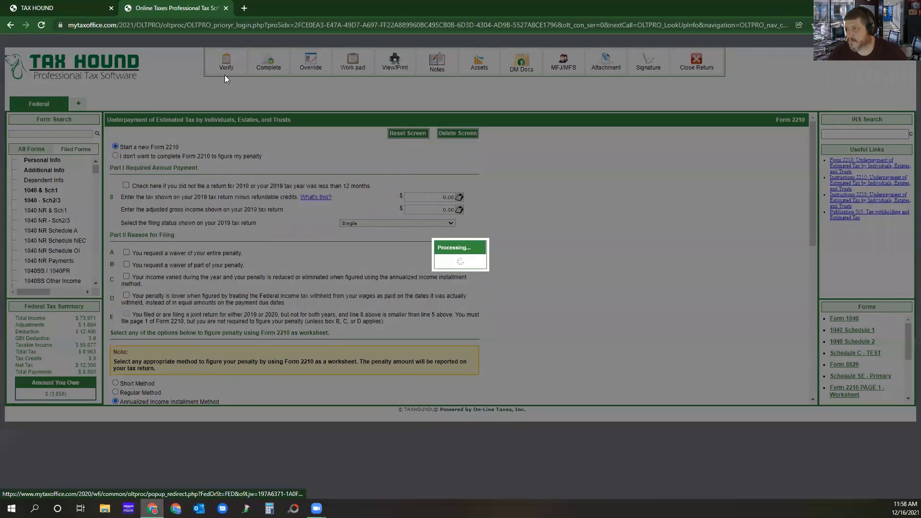
left_click(632, 243)
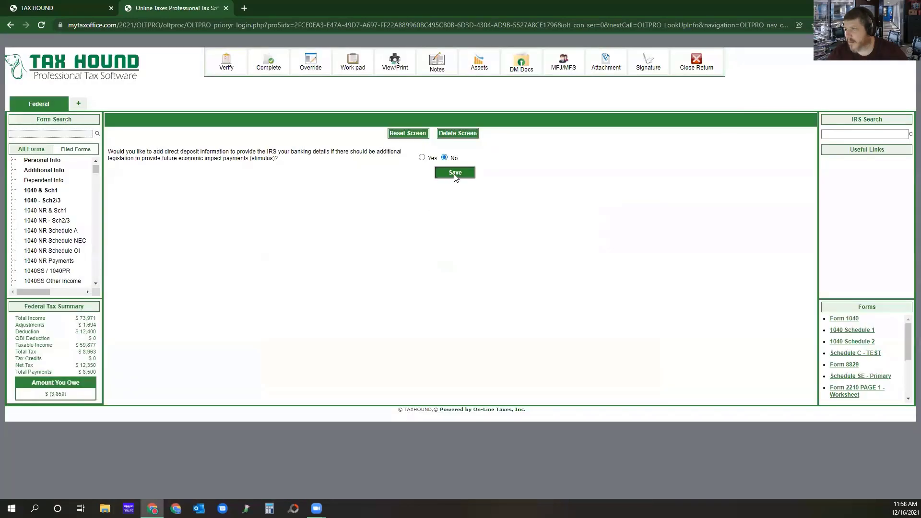
left_click(455, 173)
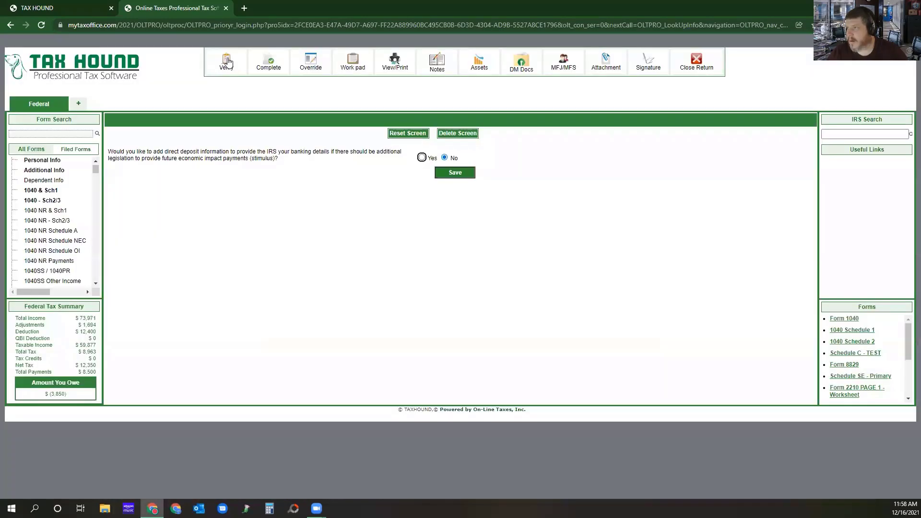
Verify the return again, open the qualified business income deduction message, and save the Form 8995/8995-A screen without adding an activity.
left_click(229, 63)
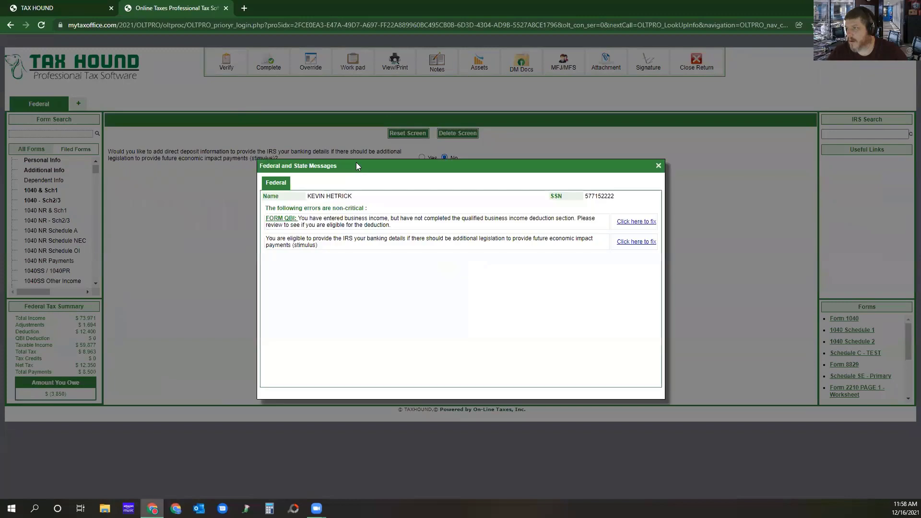
left_click(634, 222)
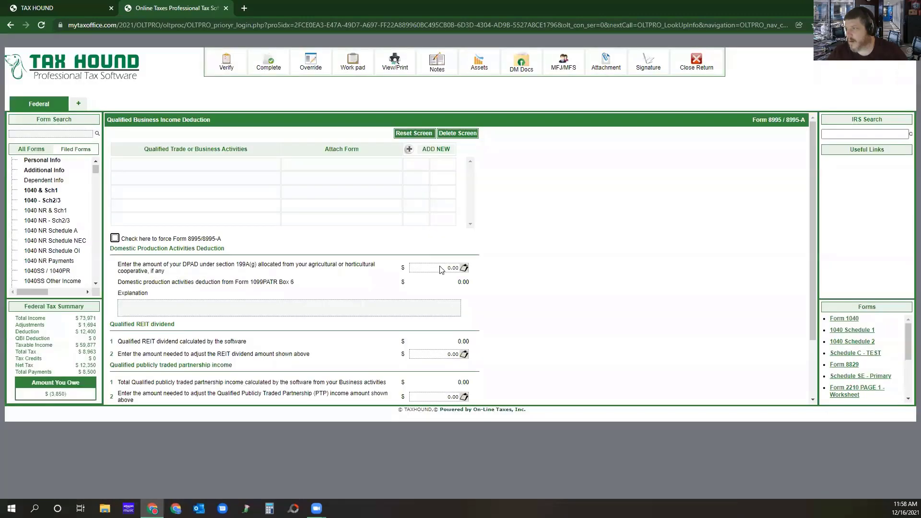
scroll(446, 285, "down", 2)
left_click(458, 395)
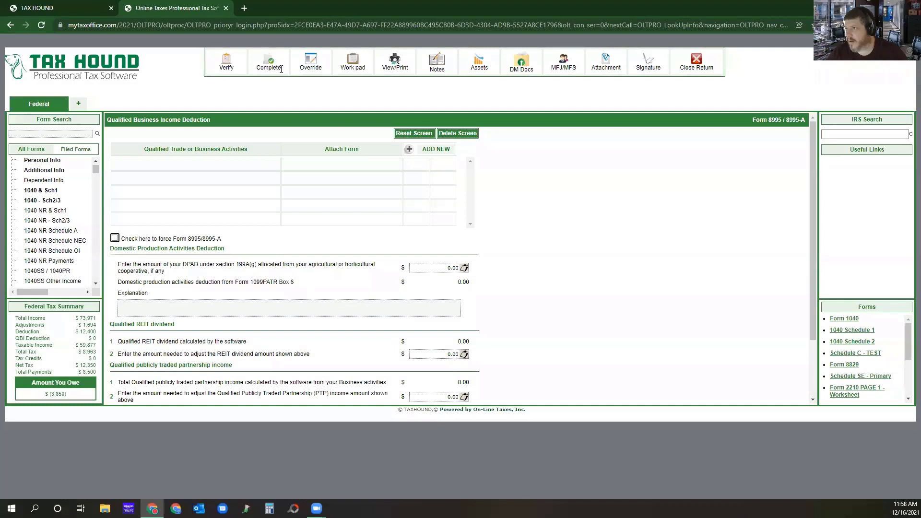
Retry completing the return, open the QBI message, attach the Schedule C business TEST as a qualified activity, and save Form 8995/8995-A.
left_click(280, 69)
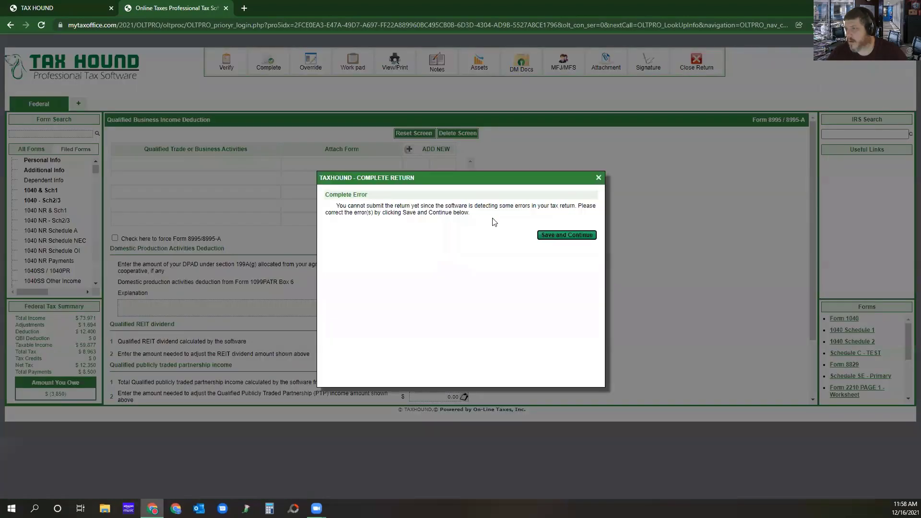
left_click(559, 236)
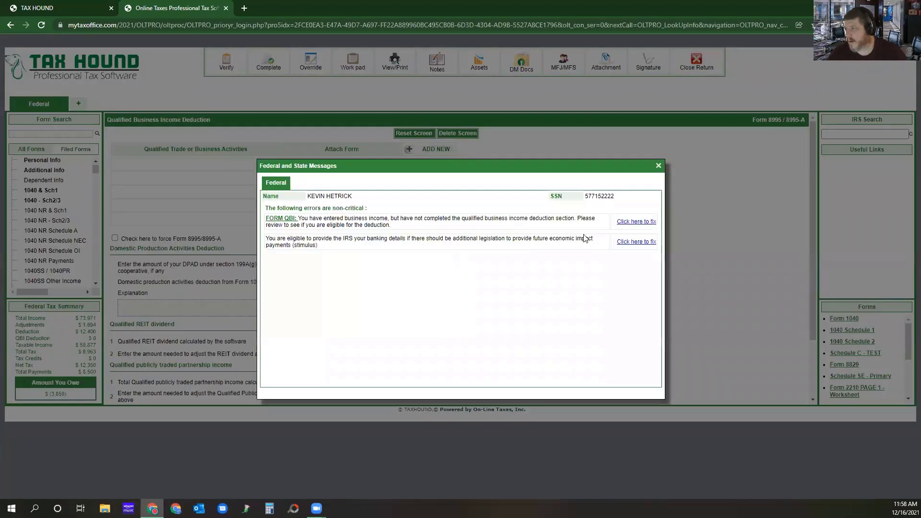
left_click(632, 221)
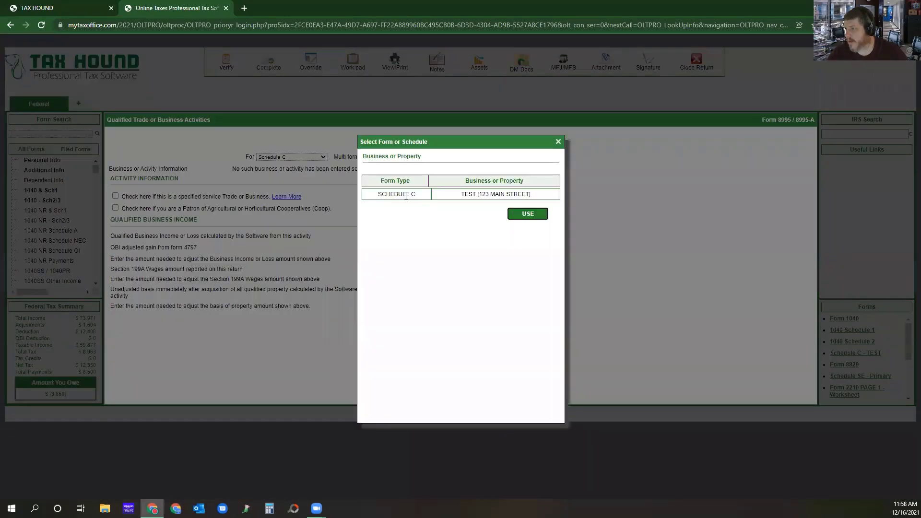
left_click(406, 194)
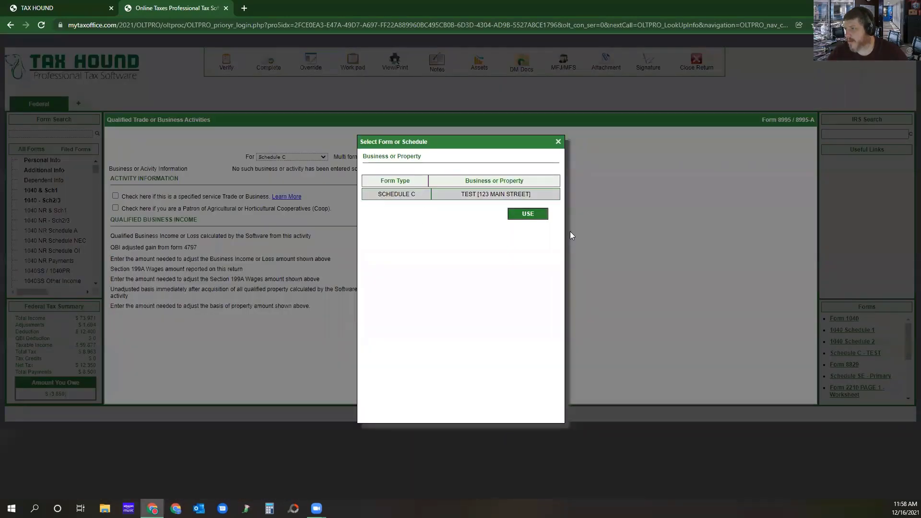
left_click(528, 214)
left_click(413, 338)
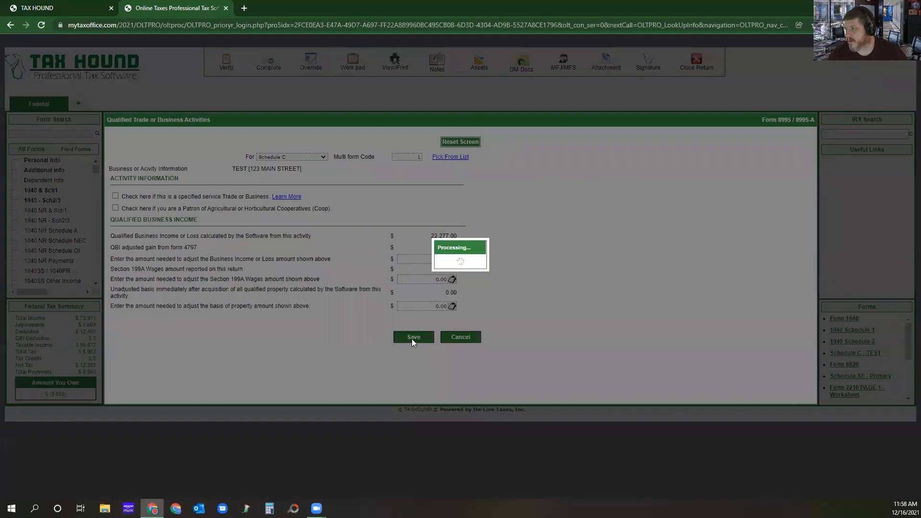
scroll(422, 311, "down", 4)
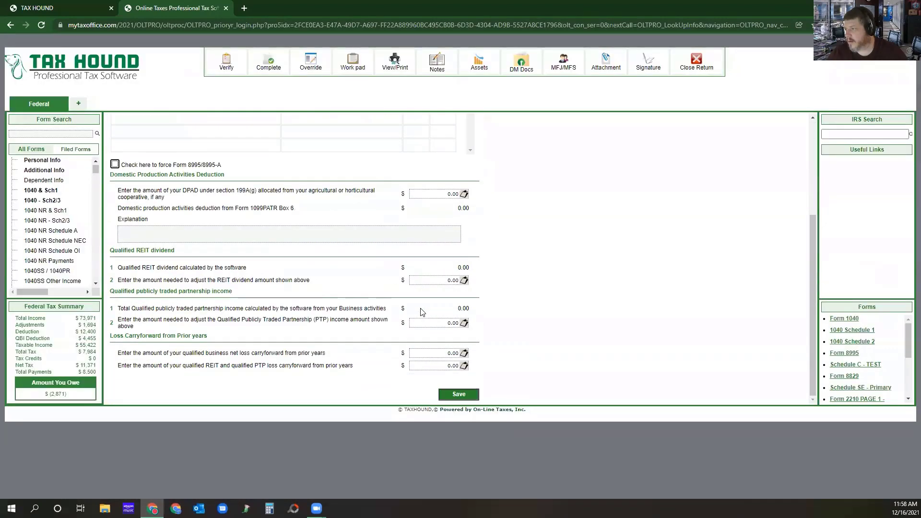
left_click(459, 397)
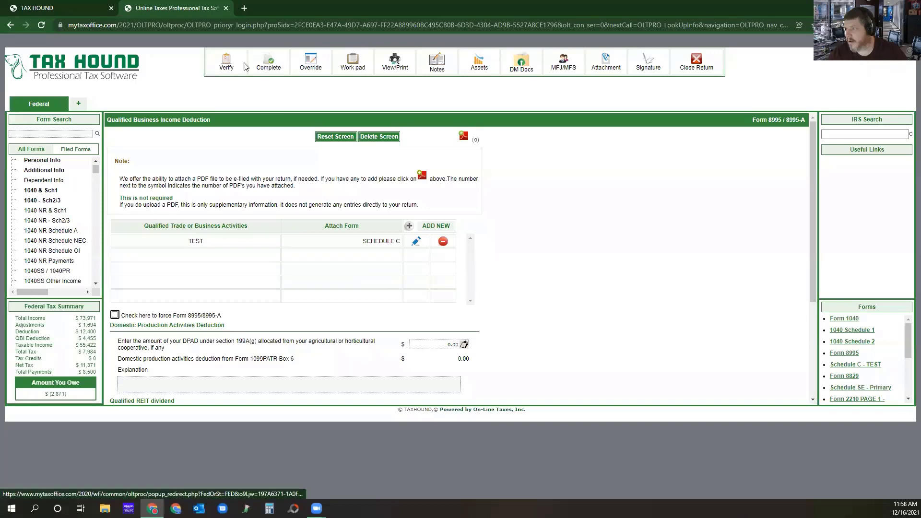
Verify the return, open the stimulus banking message, answer No to adding direct deposit information, delete the screen's entries, and save.
left_click(223, 64)
left_click(637, 223)
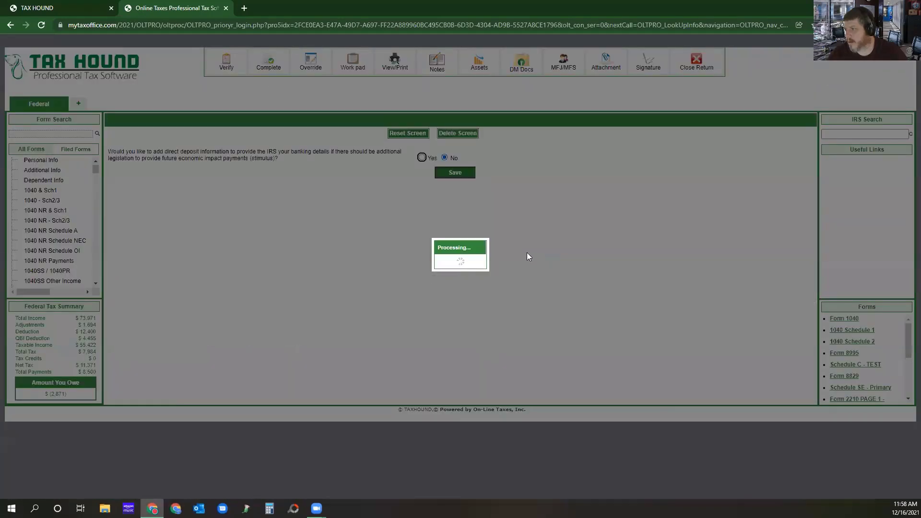
left_click(421, 157)
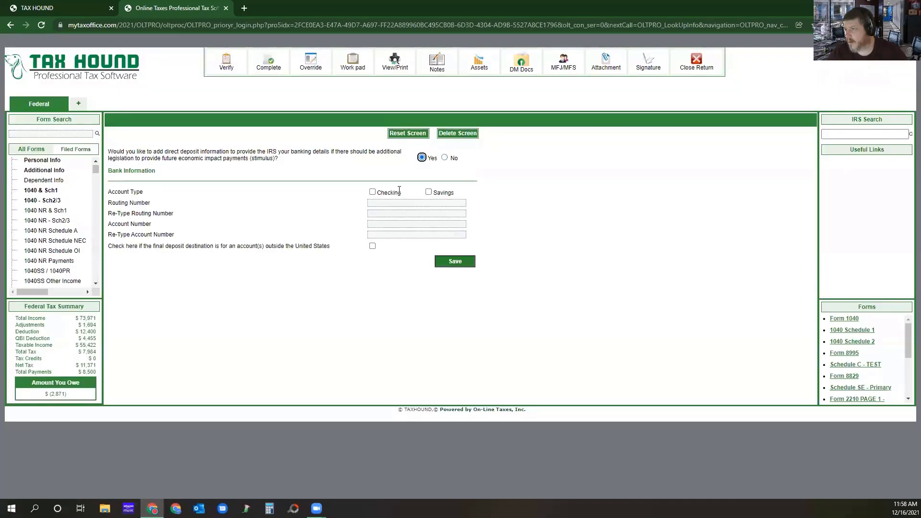
left_click(444, 158)
left_click(457, 133)
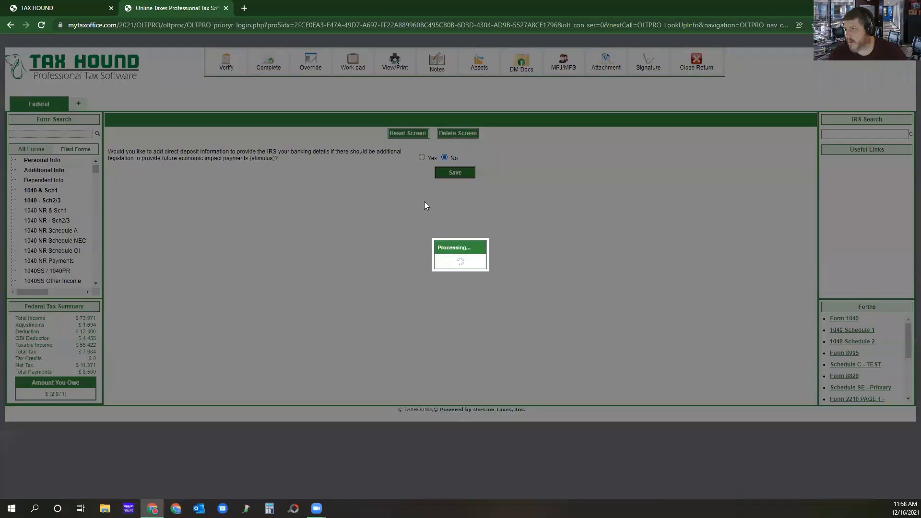
left_click(427, 292)
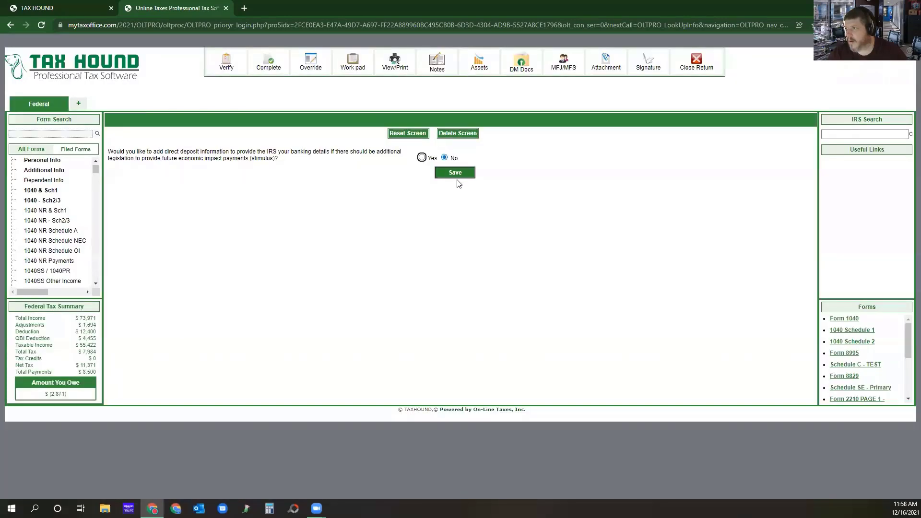
left_click(456, 175)
Try to complete the return again, dismiss the Complete Return dialog, and close the return.
left_click(263, 64)
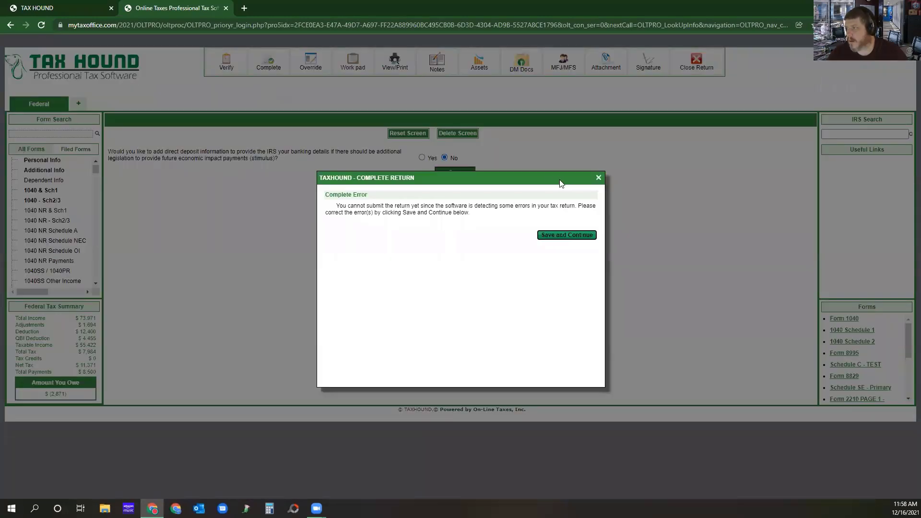
left_click(598, 177)
left_click(694, 63)
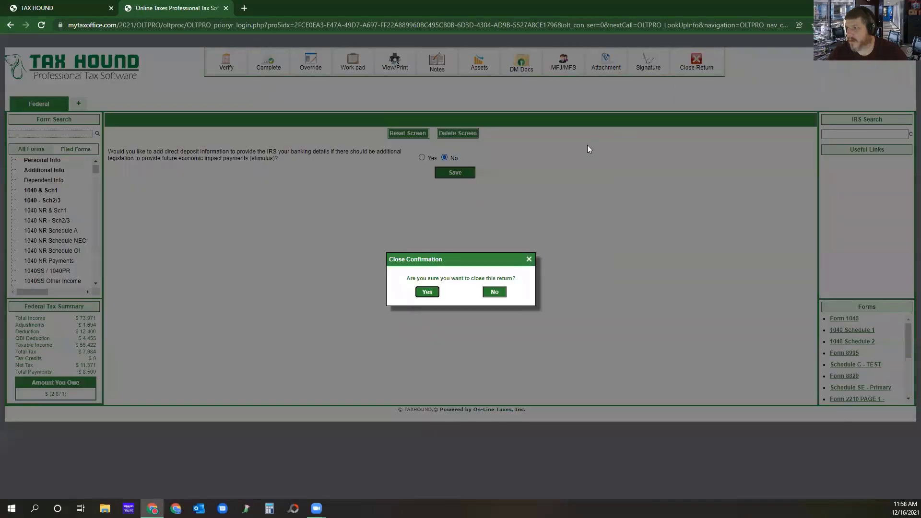
left_click(426, 292)
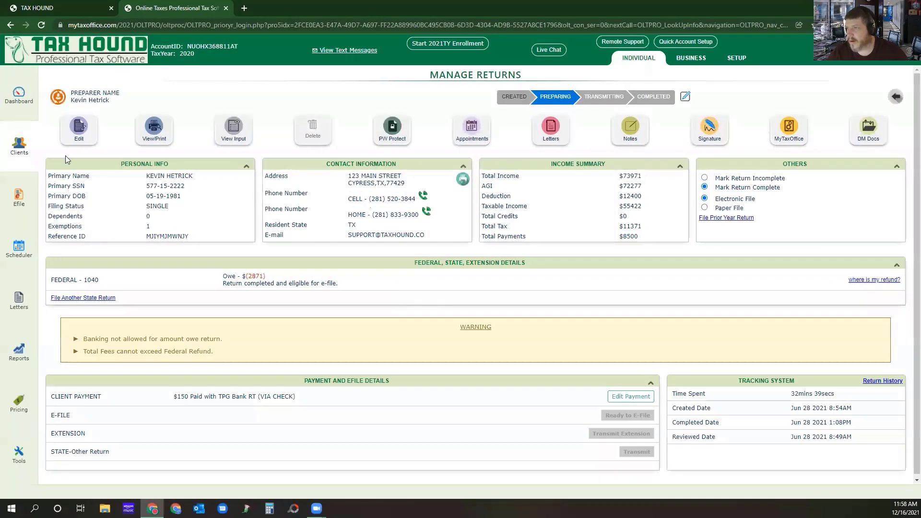
Open the fourth listed client's return from the client list for editing with Direct Input.
left_click(19, 146)
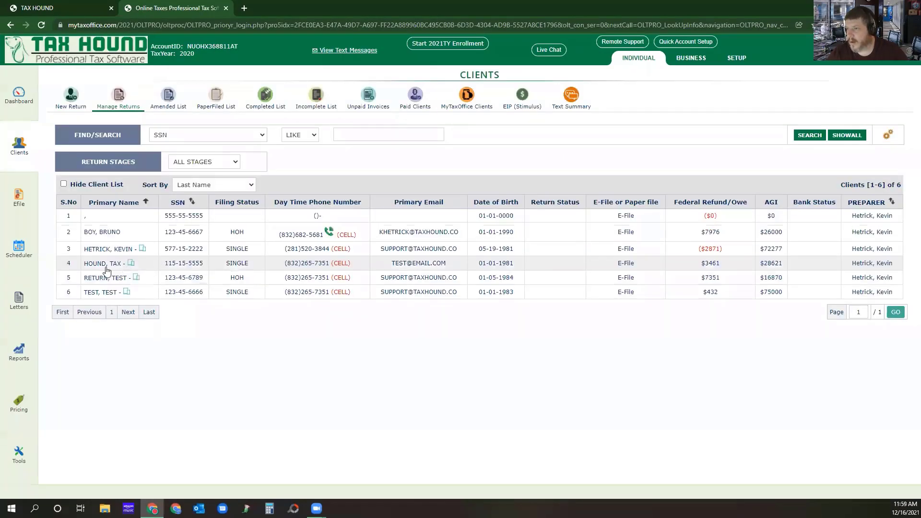
left_click(103, 272)
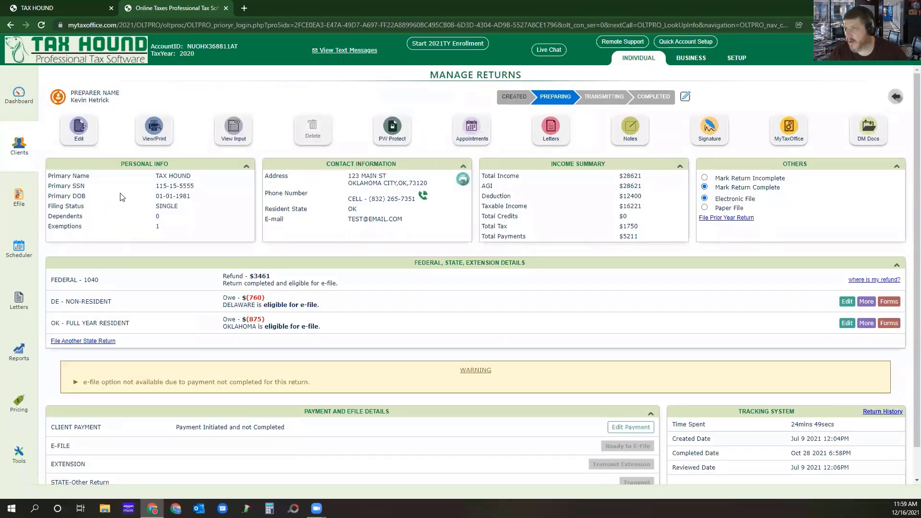
left_click(87, 130)
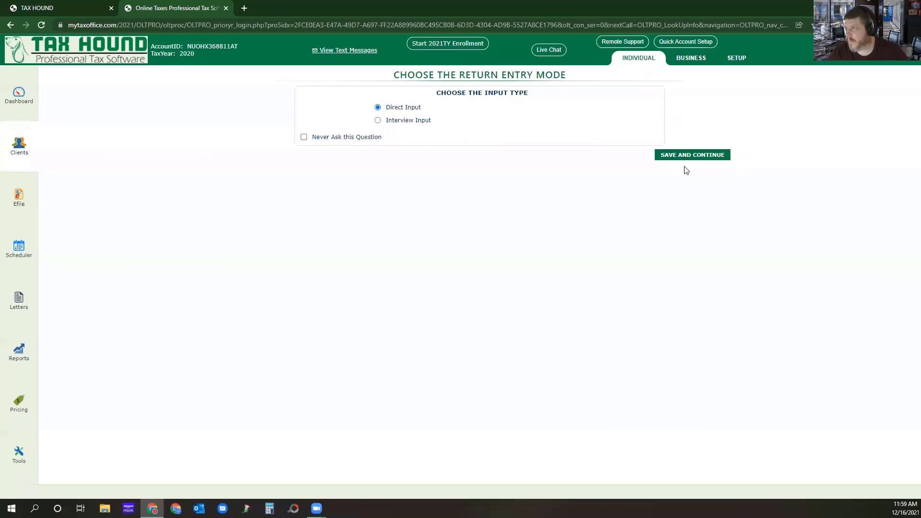
left_click(693, 158)
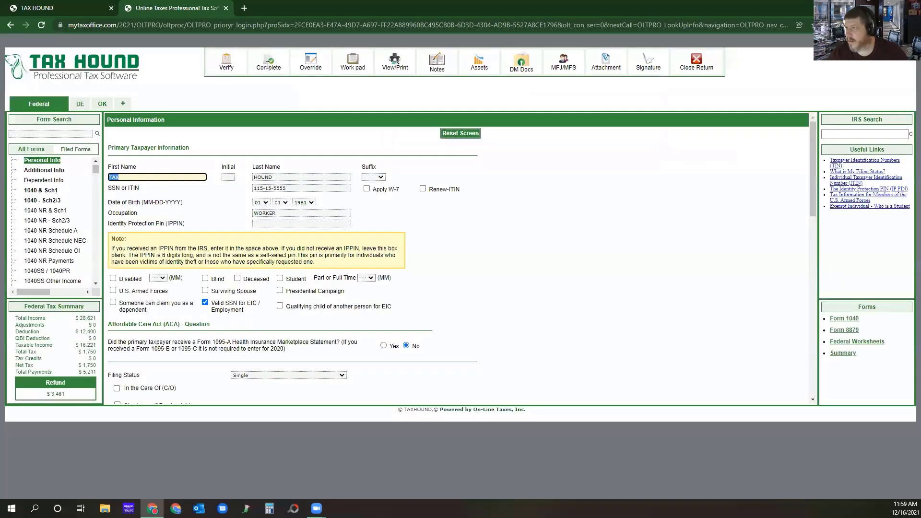
Complete the return as completed, reviewed and electronically filed, redirecting to Manage Returns, and open its client payment details.
left_click(266, 63)
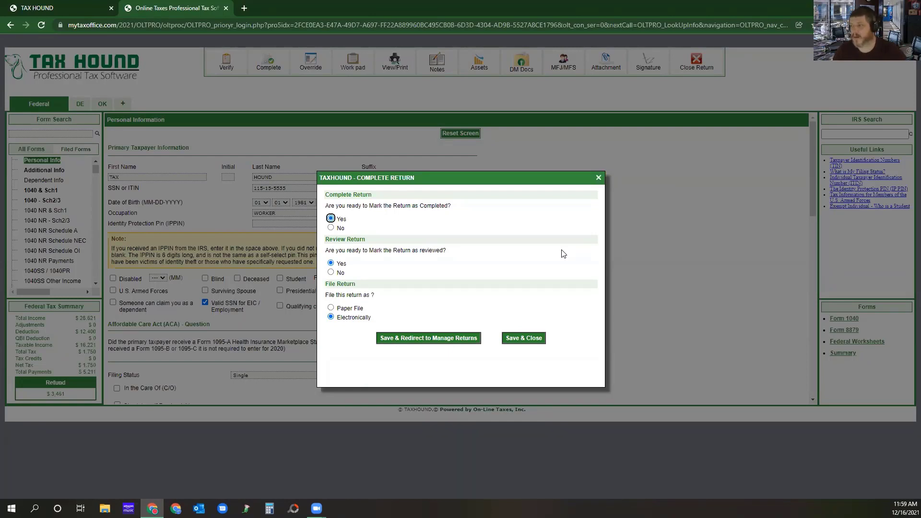
left_click(402, 338)
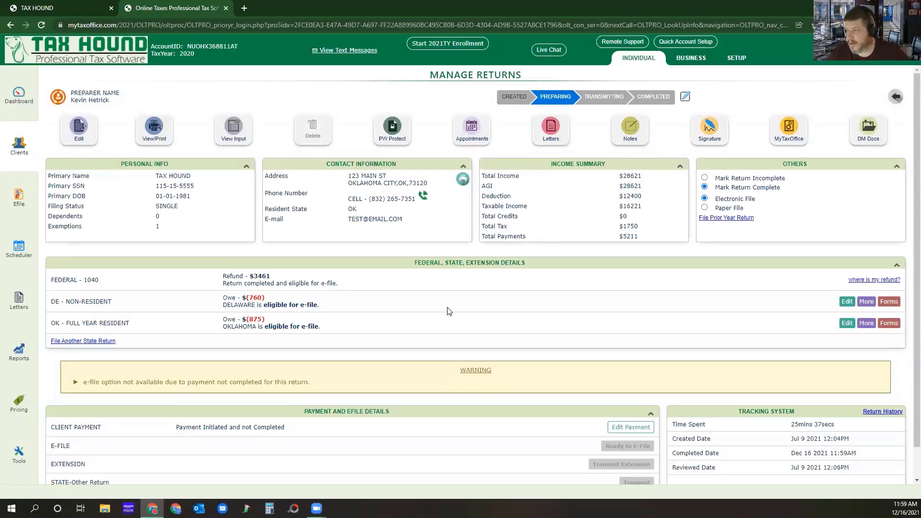
scroll(447, 311, "down", 1)
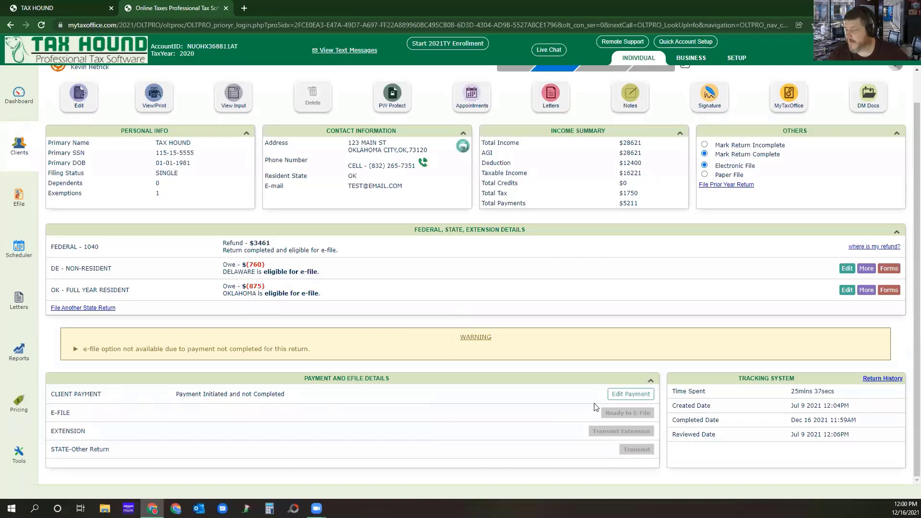
left_click(629, 396)
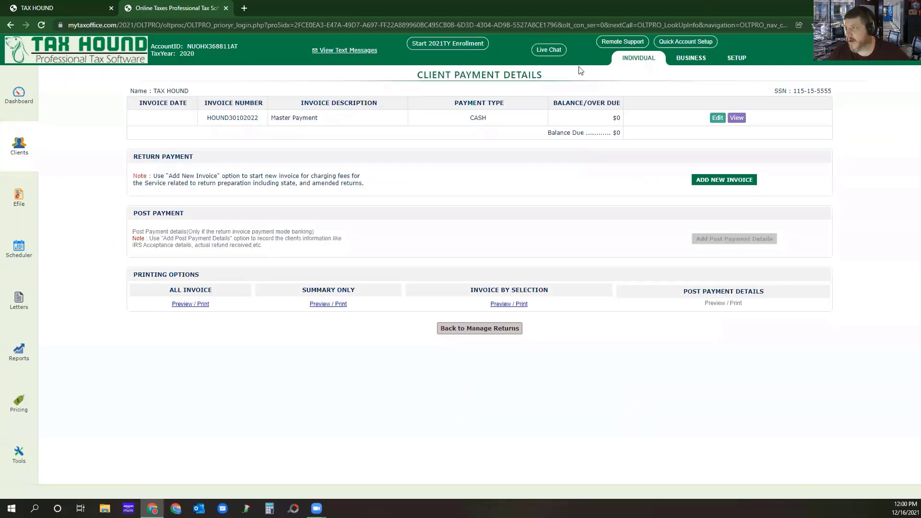
Edit the Master Payment invoice, set the Delaware and Oklahoma charges to $25 each, and continue to the charge summary.
left_click(718, 120)
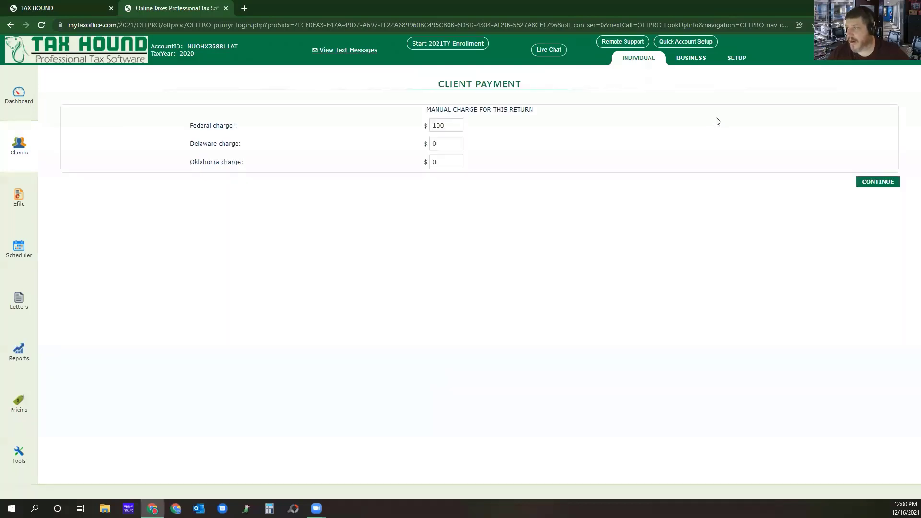
left_click(445, 147)
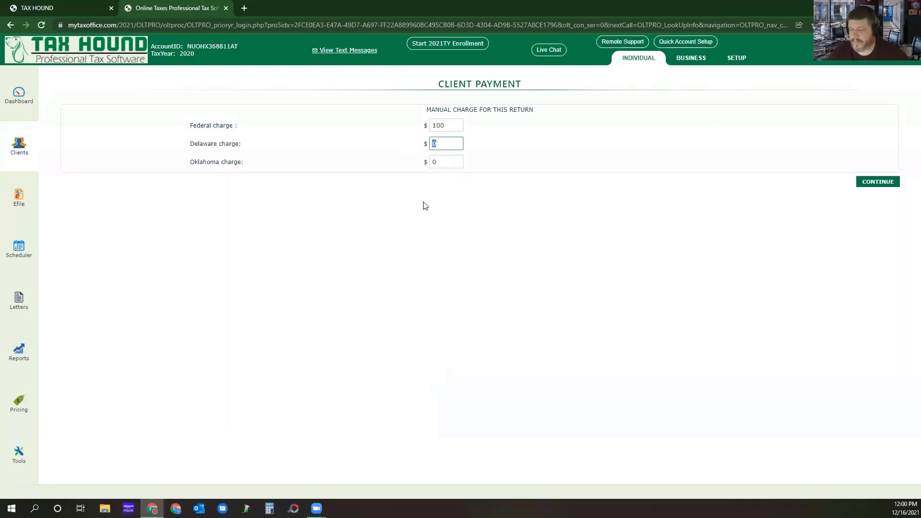
type("25")
left_click(447, 162)
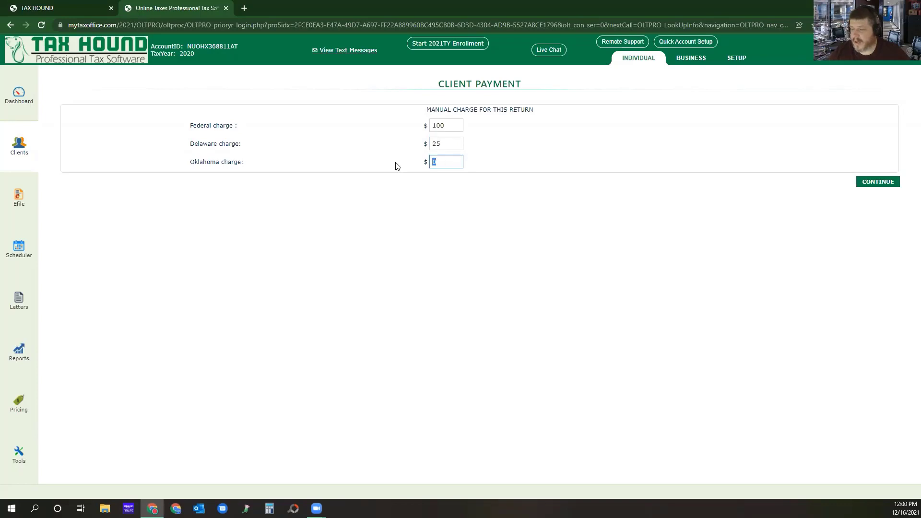
type("25")
left_click(879, 184)
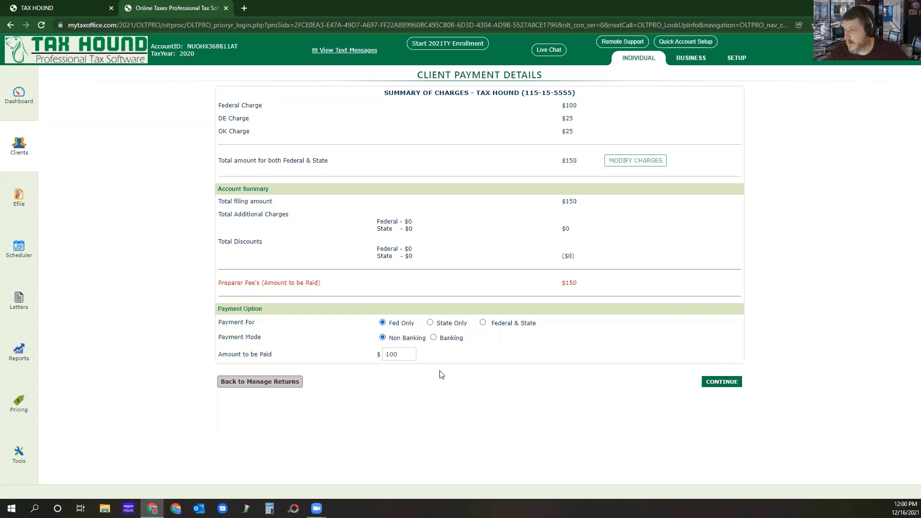
Set the payment for Federal & State, check the preparer discount and additional charge options, and continue with Non Banking as payment mode.
left_click(482, 323)
left_click(636, 161)
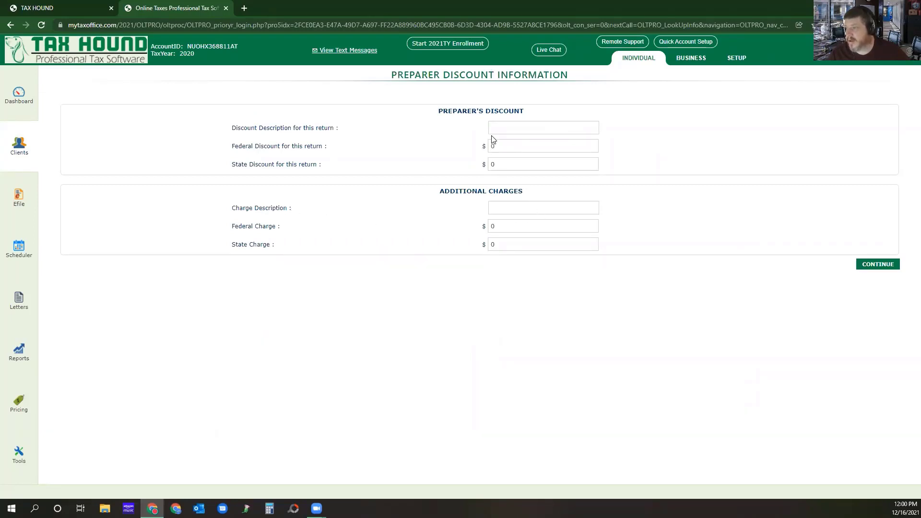
left_click(871, 269)
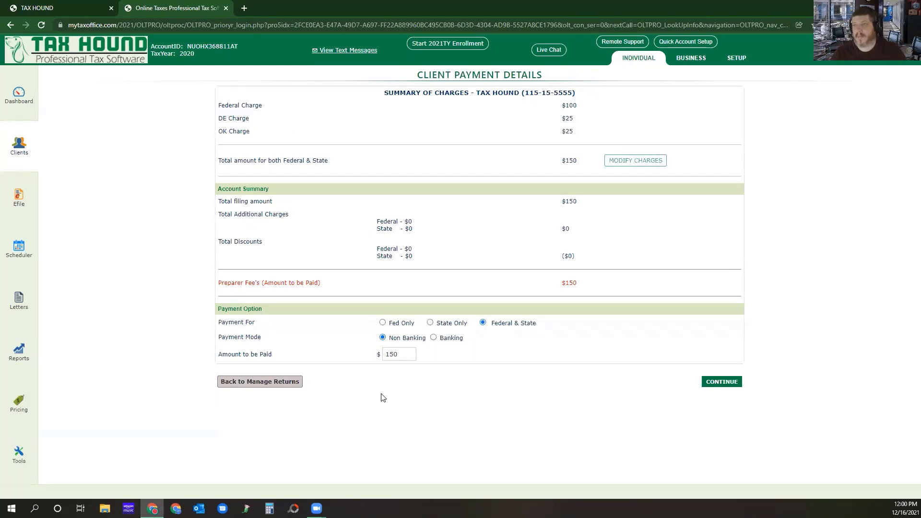
left_click(434, 337)
left_click(383, 338)
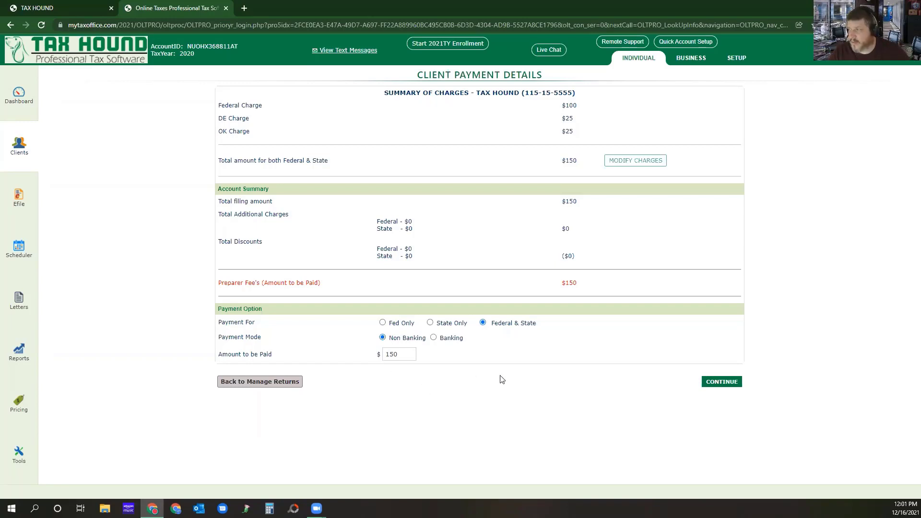
left_click(720, 382)
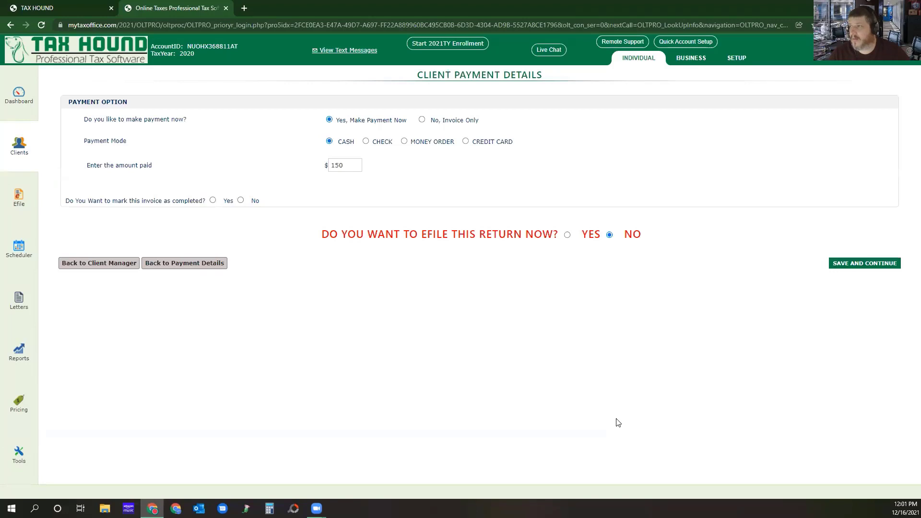
Choose Check as the payment mode with check number 1234 and mark the invoice as completed.
left_click(365, 142)
left_click(354, 182)
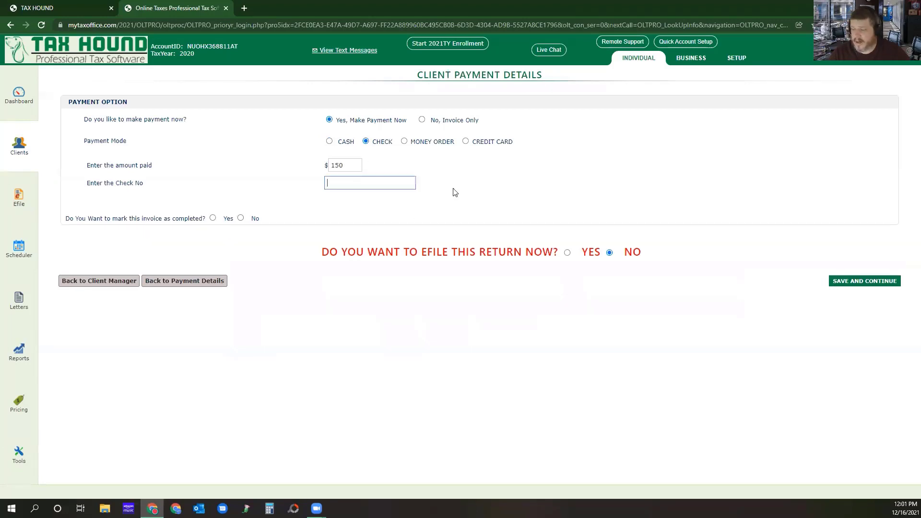
type("1234")
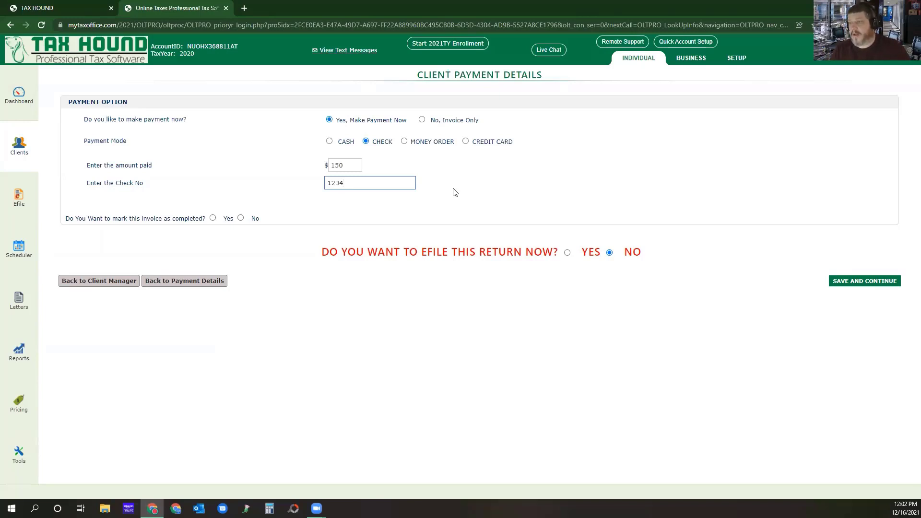
left_click(213, 219)
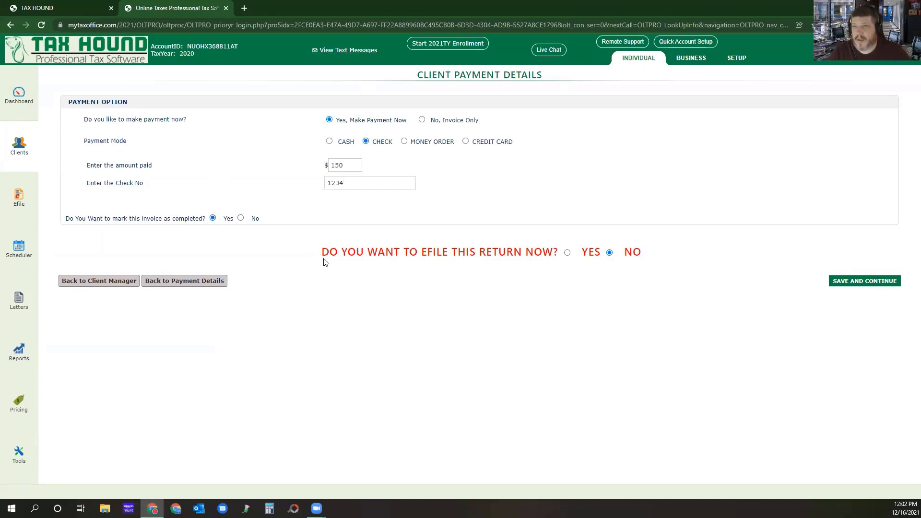
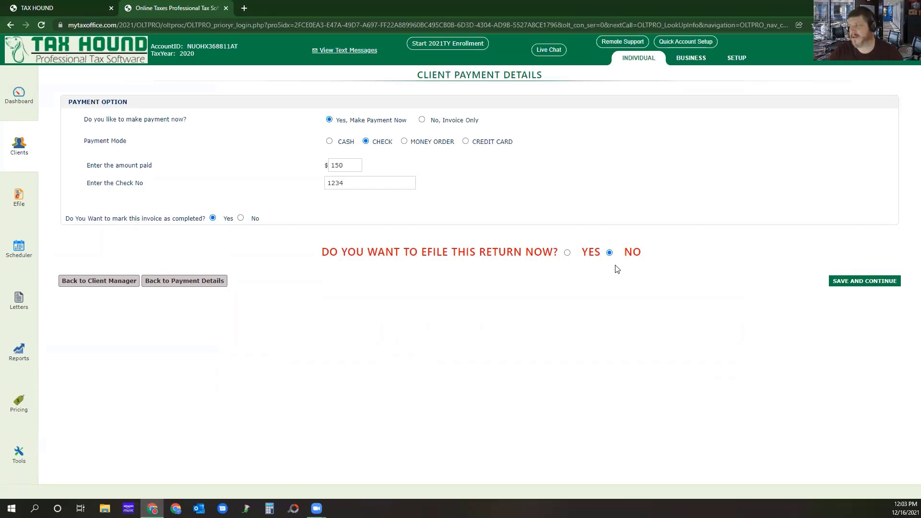
Save the check payment without e-filing the return now and go back to Manage Returns.
left_click(855, 285)
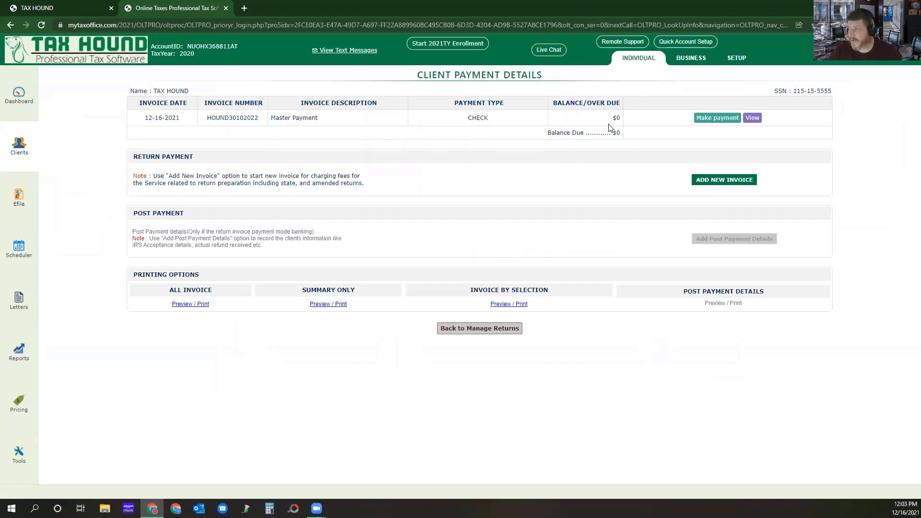
left_click(473, 330)
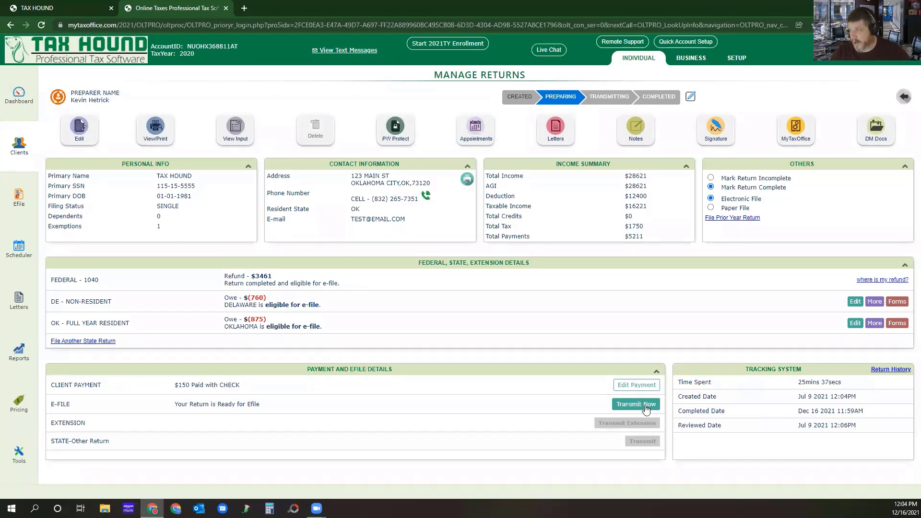
Open the e-file transmission for the 2020 return, check its filing options, and choose not to transmit now.
left_click(642, 404)
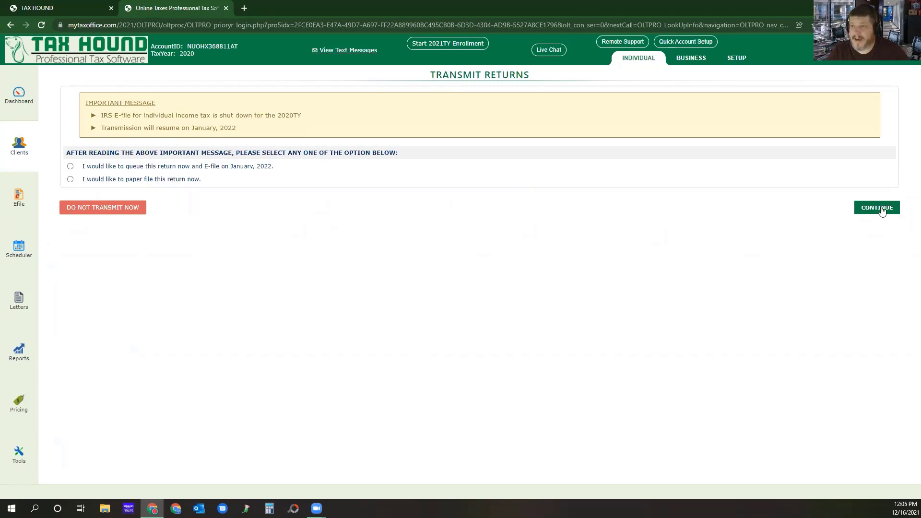
left_click(882, 211)
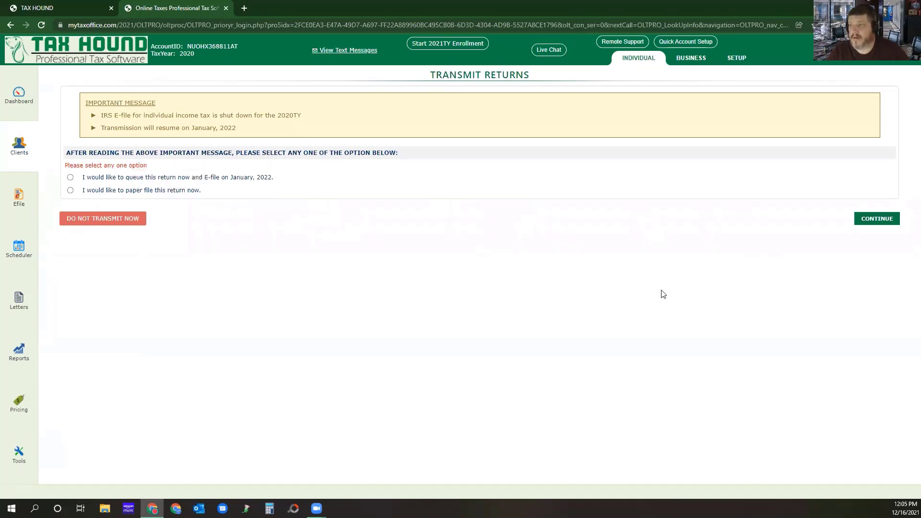
left_click(109, 220)
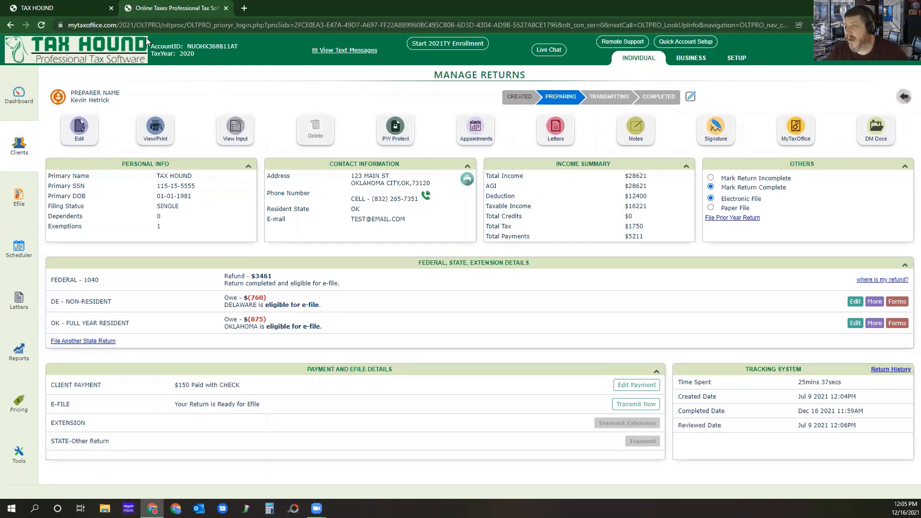
Check the MyTaxOffice account creation modes on the 2021 return and close the browser tab holding the 2020 return.
left_click(58, 5)
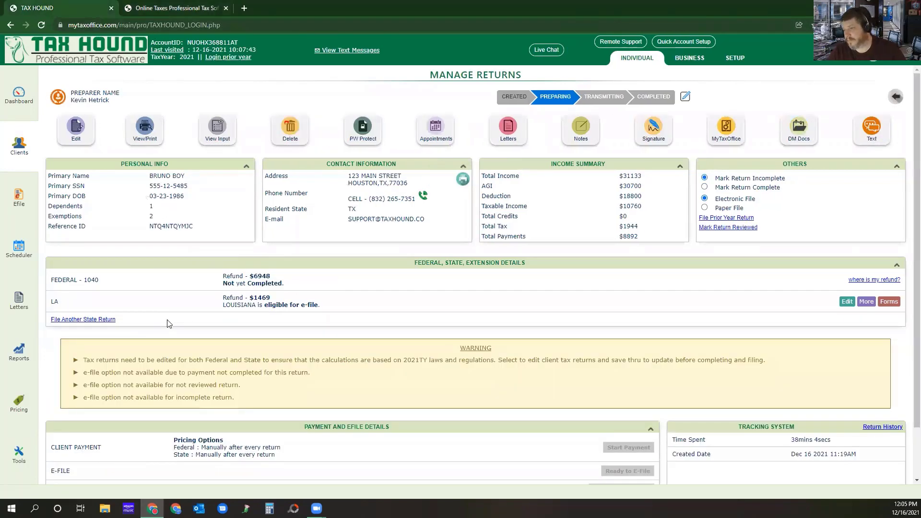
left_click(721, 130)
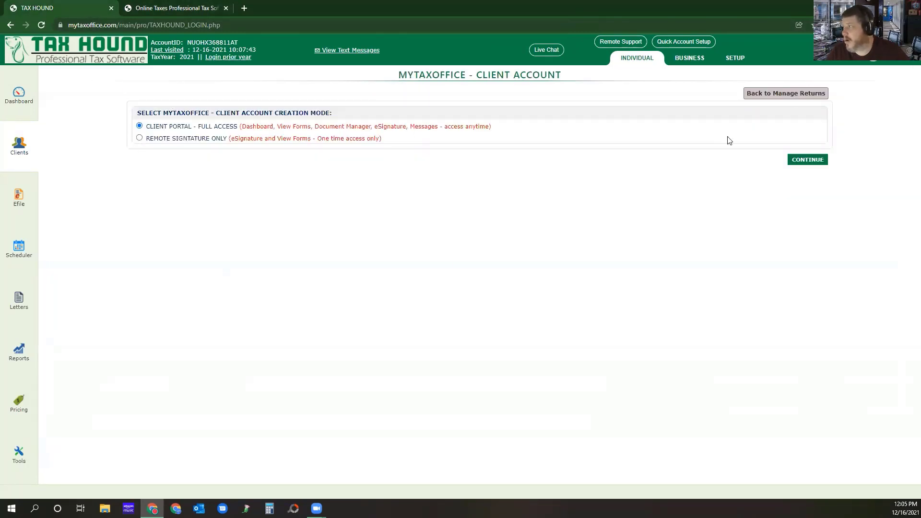
left_click(786, 94)
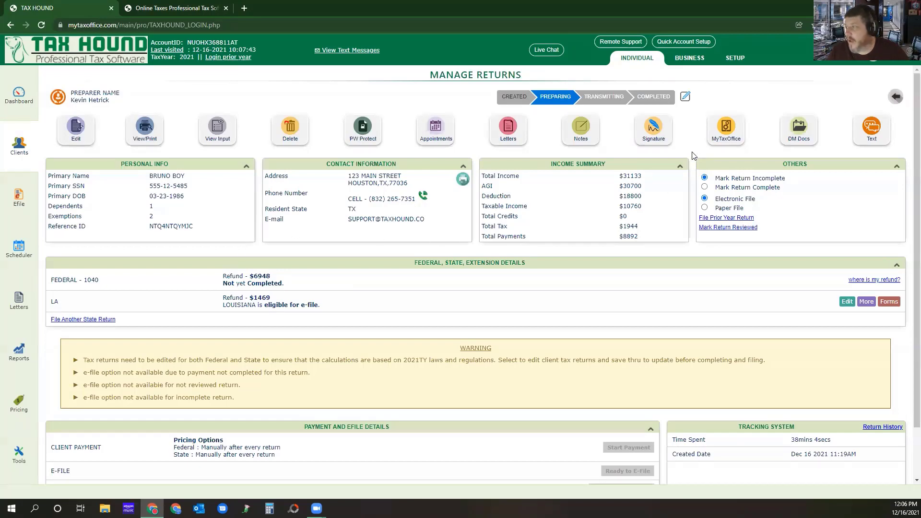
left_click(183, 7)
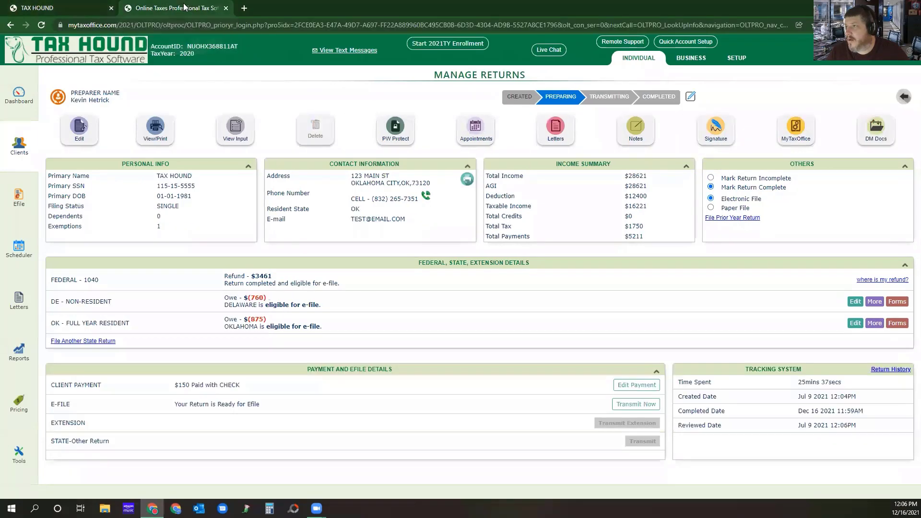
left_click(225, 8)
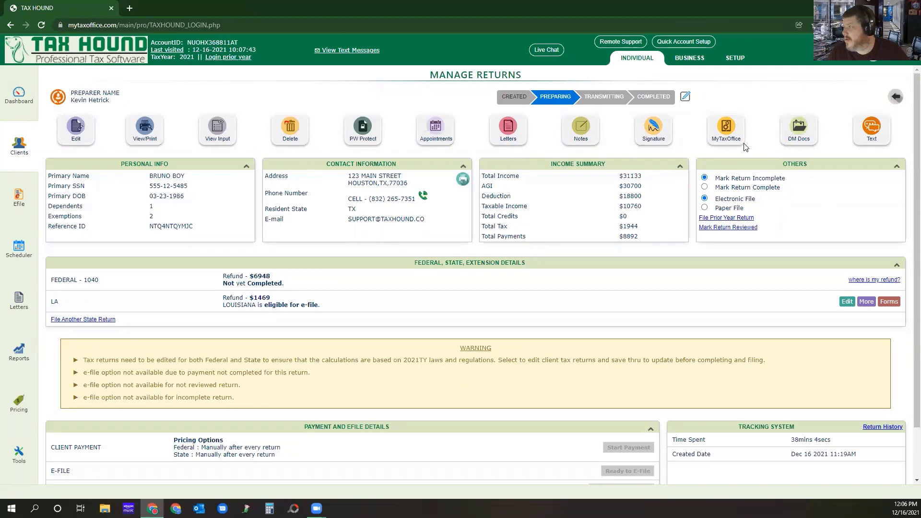
left_click(726, 138)
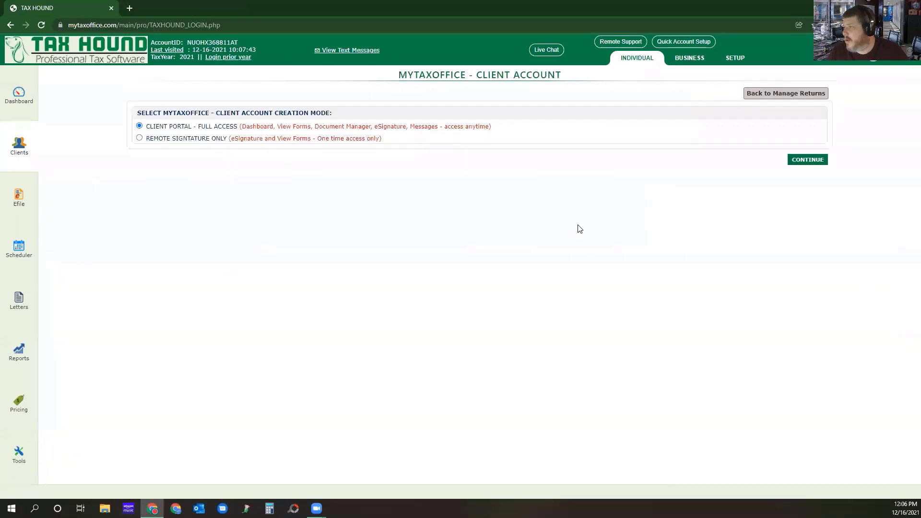
left_click(140, 138)
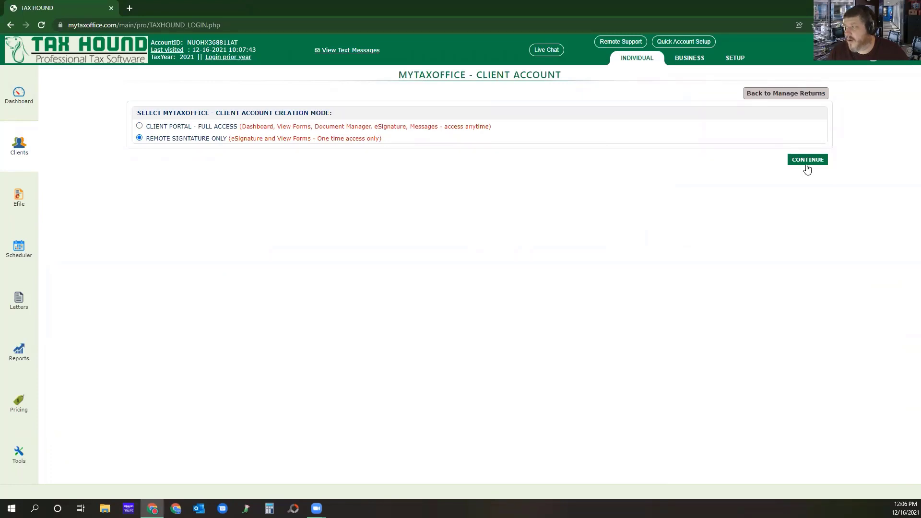
left_click(782, 94)
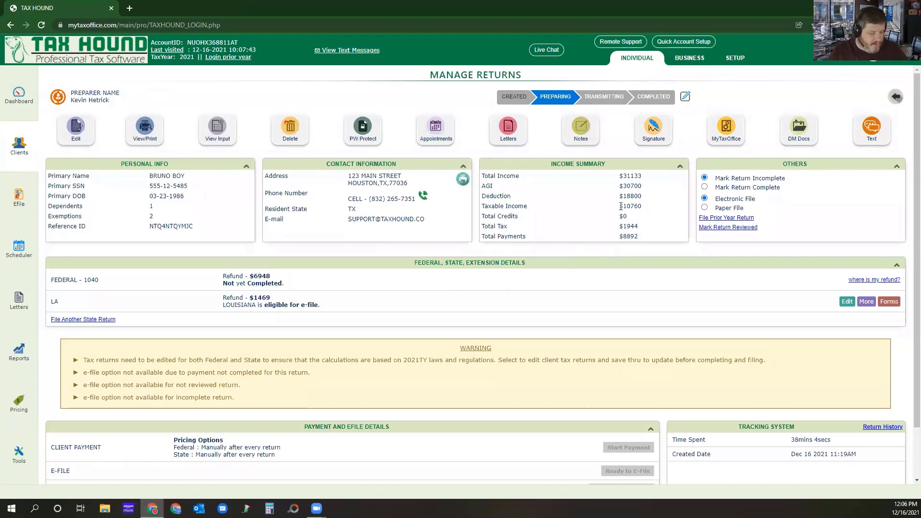
Start a MyTaxOffice client account for the 2021 return with Remote Signature Only as the creation mode.
left_click(725, 127)
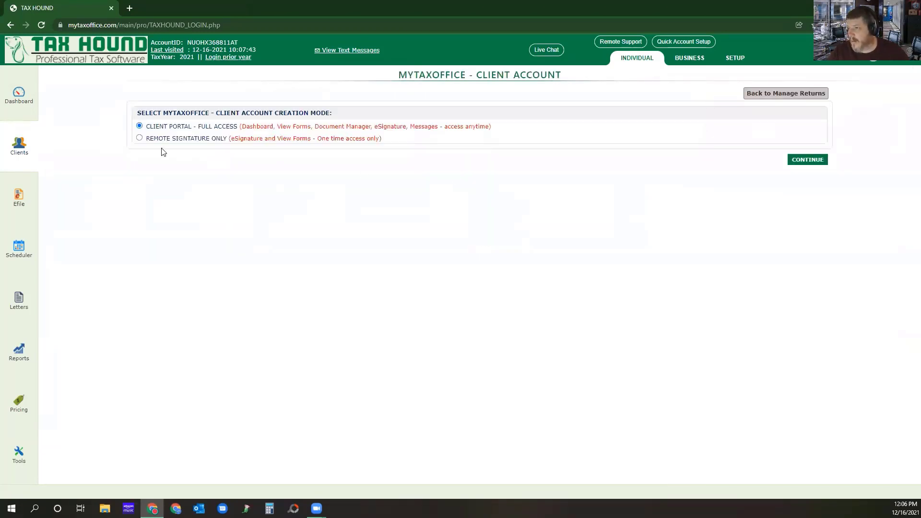
left_click(140, 138)
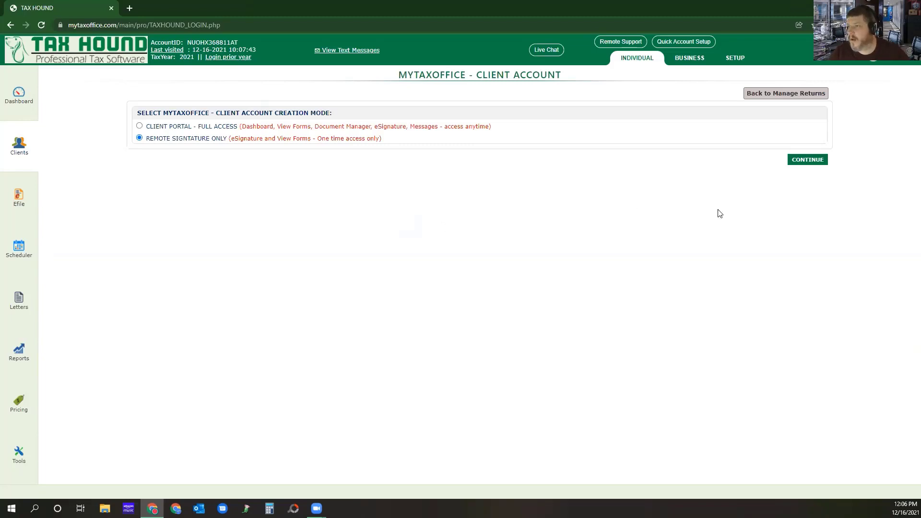
left_click(804, 162)
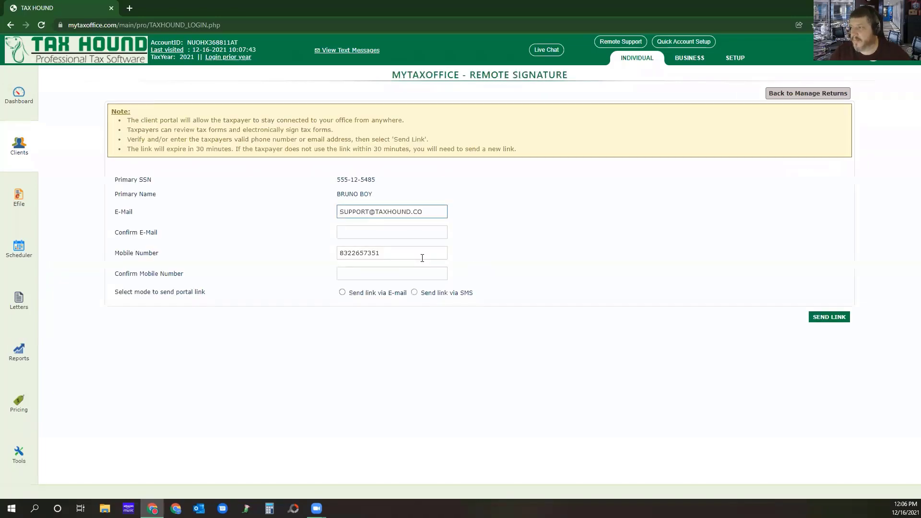
Confirm the client's e-mail address and send the remote signature portal link via E-mail.
left_click(356, 230)
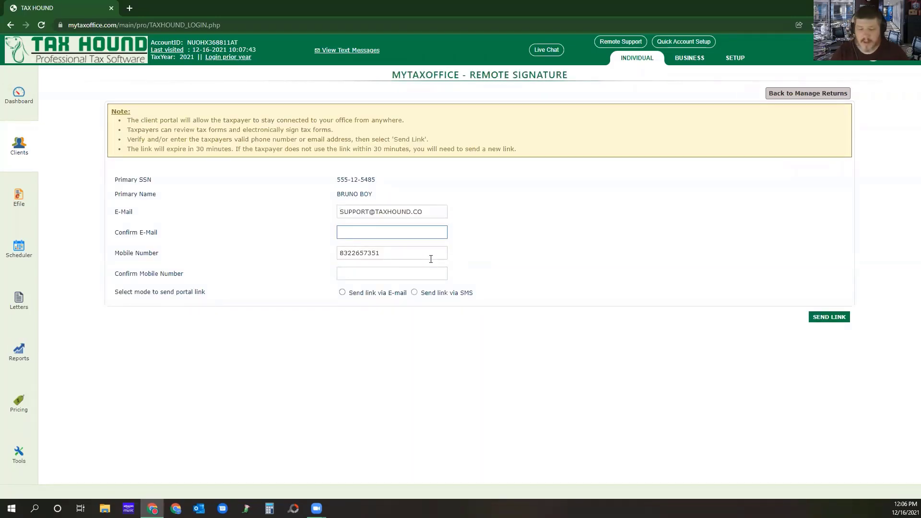
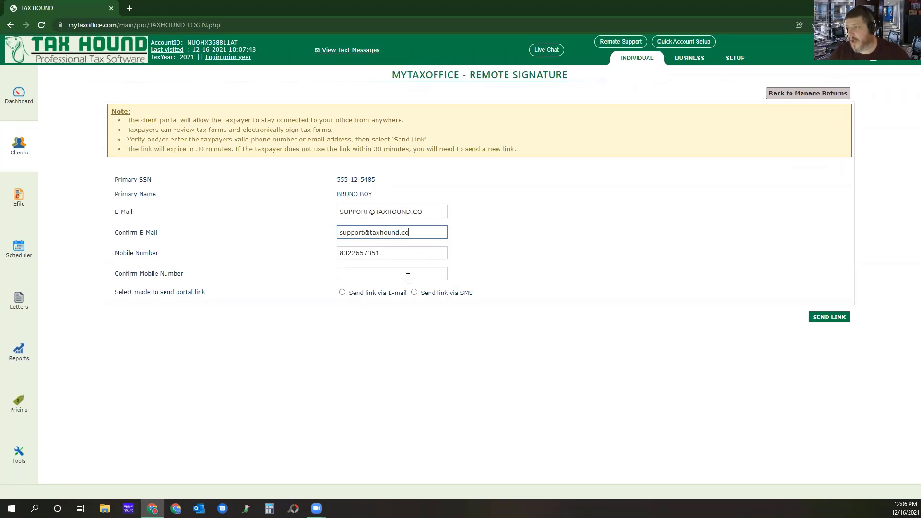
left_click(342, 293)
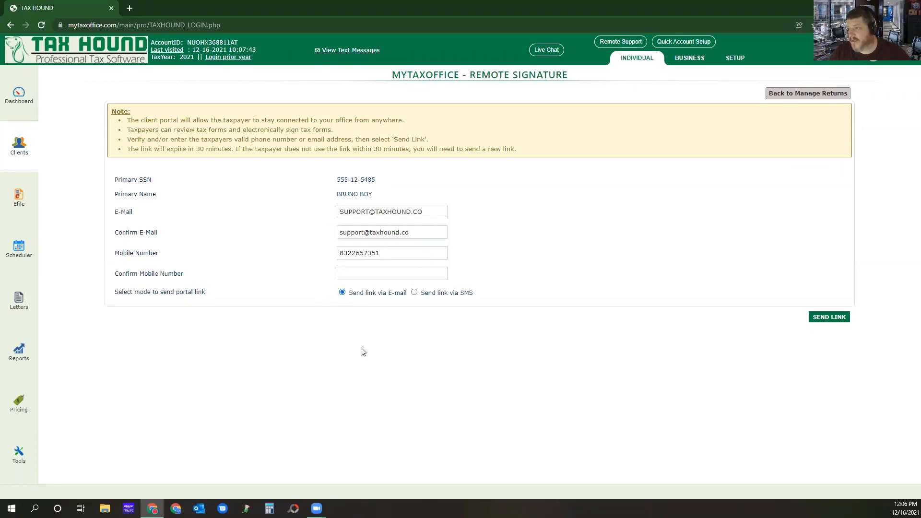
left_click(831, 317)
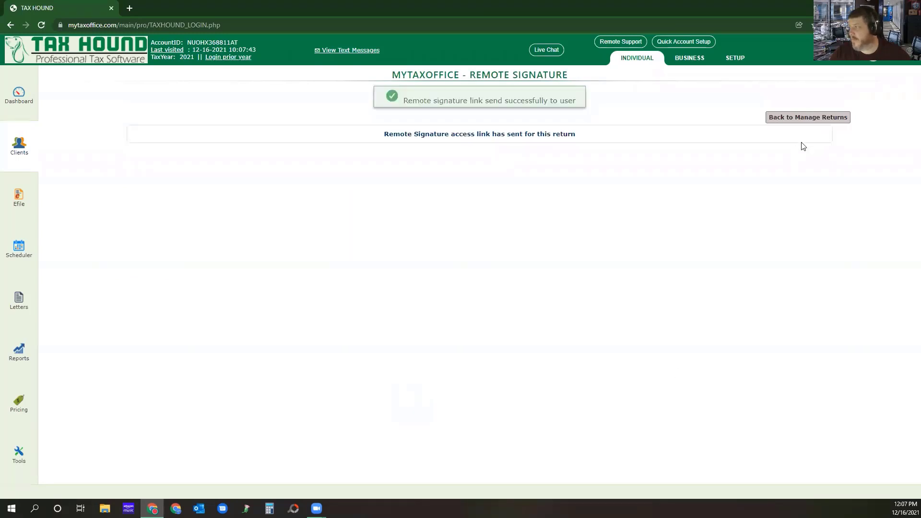
Open the return's MyTaxOffice status page, switch to Outlook, and follow the access link in the Client Portal Account Creation message.
left_click(806, 118)
left_click(726, 135)
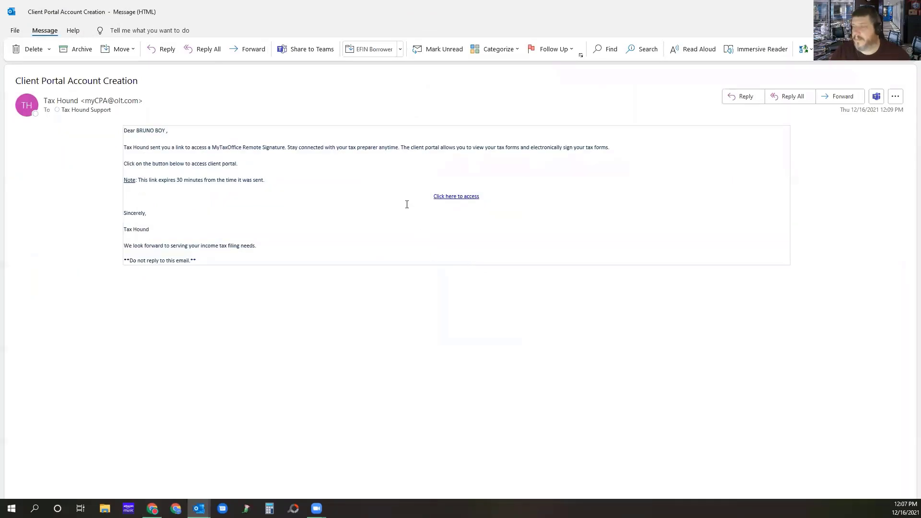
left_click(453, 197)
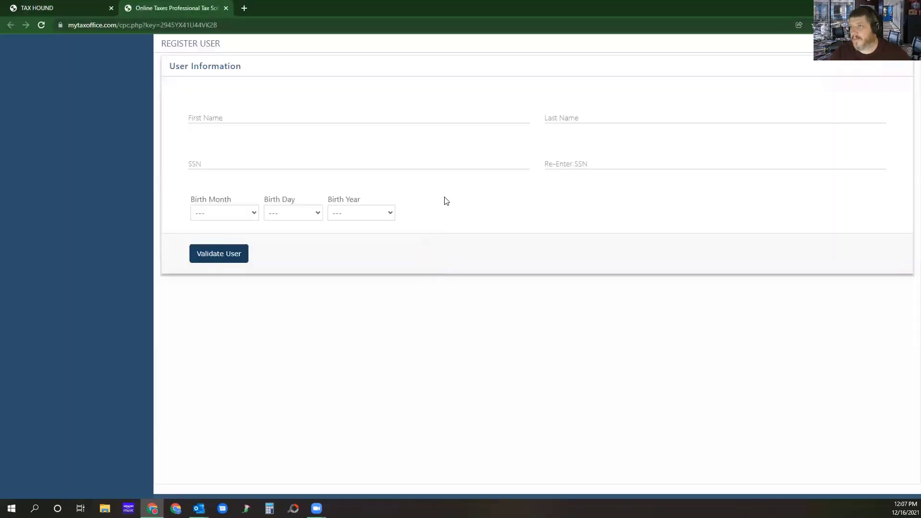
Enter the taxpayer's first and last name in the Register User form.
left_click(242, 119)
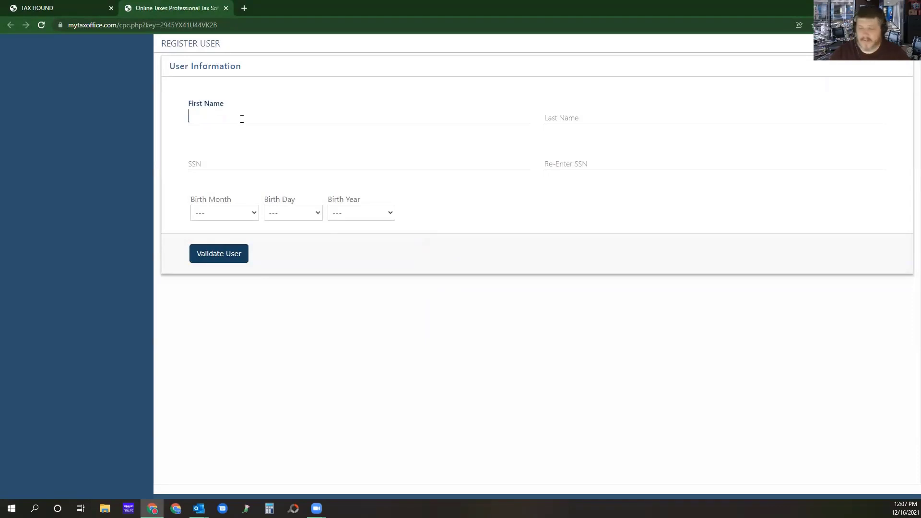
type("Bruno")
key("Tab")
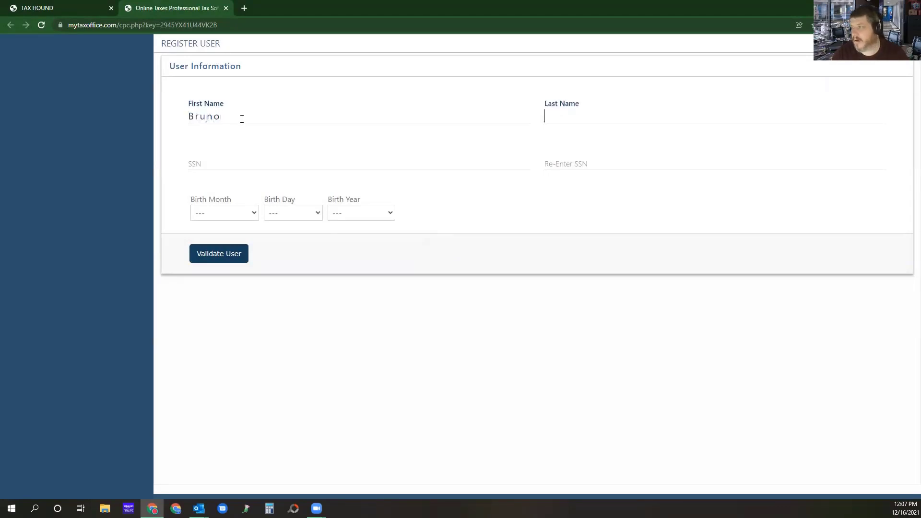
type("Boy")
key("Tab")
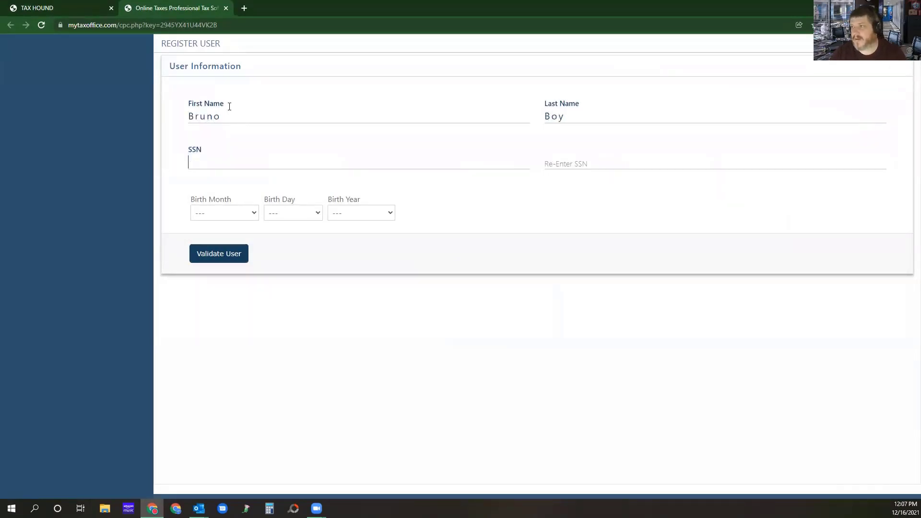
Copy the taxpayer's Social Security number from the Tax Hound return page into the SSN field of the registration form.
left_click(24, 3)
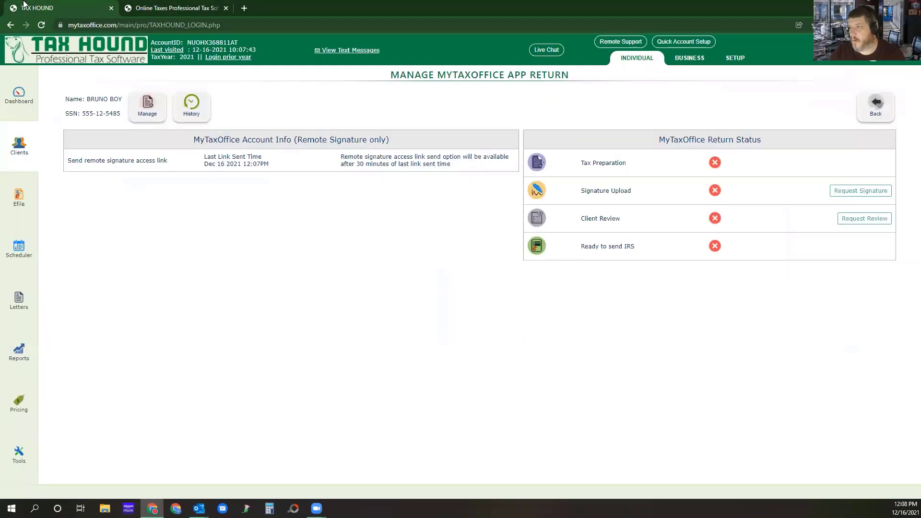
left_click_drag(121, 114, 82, 114)
key("ctrl+c")
left_click(158, 6)
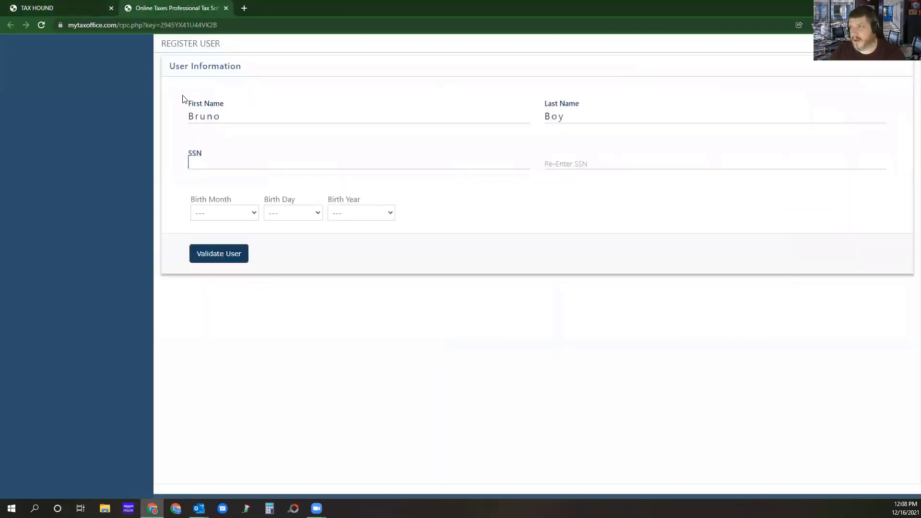
key("ctrl+v")
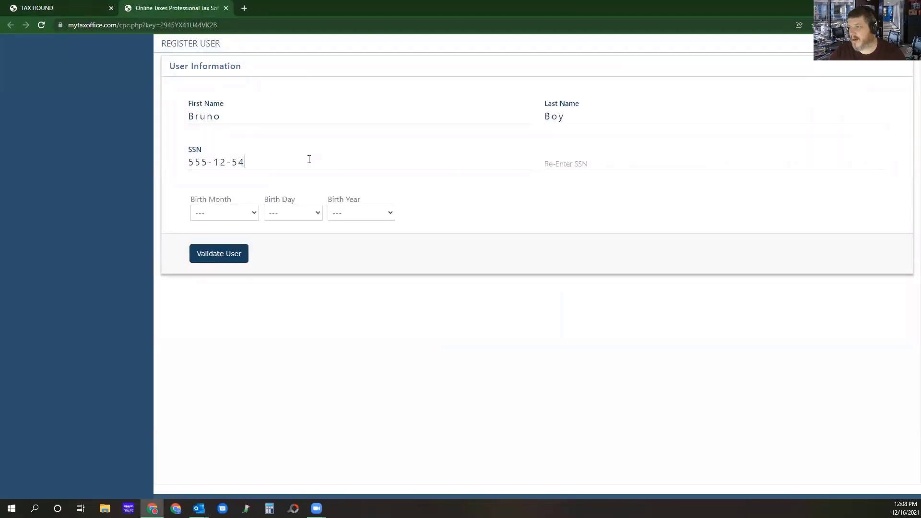
left_click(41, 6)
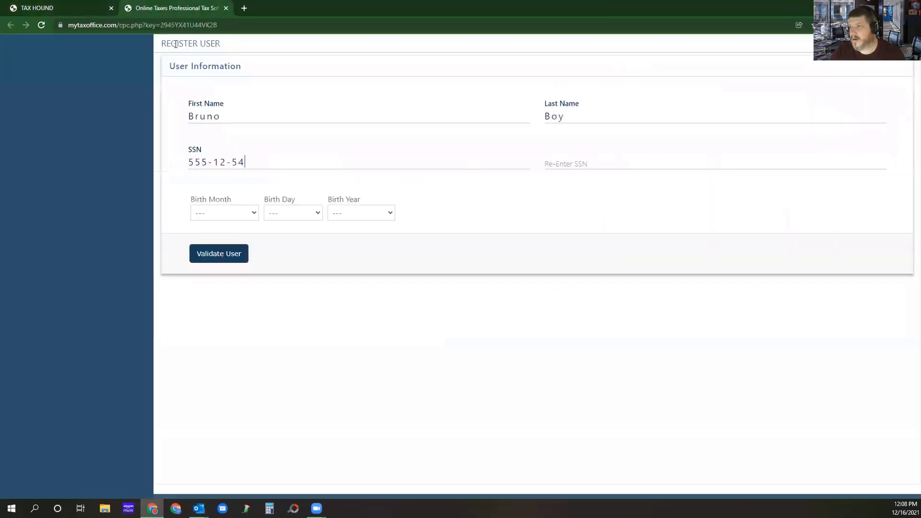
left_click(163, 6)
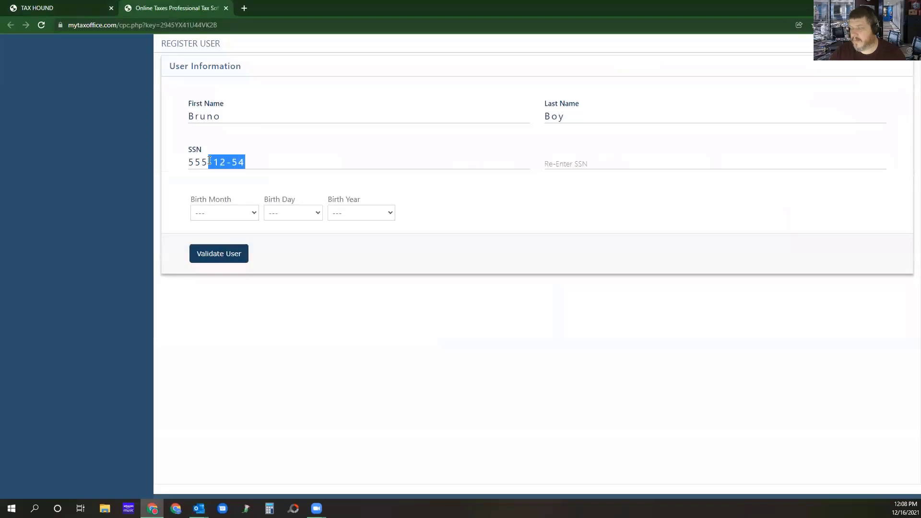
type("15")
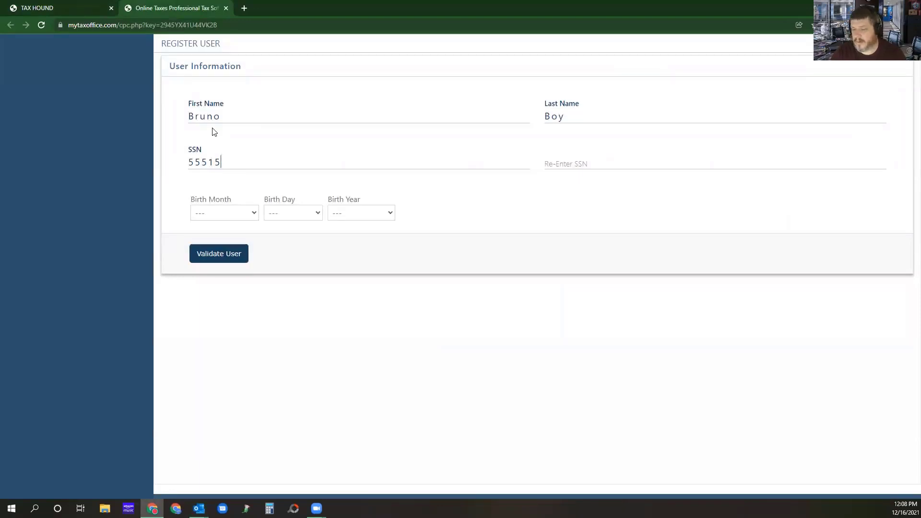
left_click(60, 5)
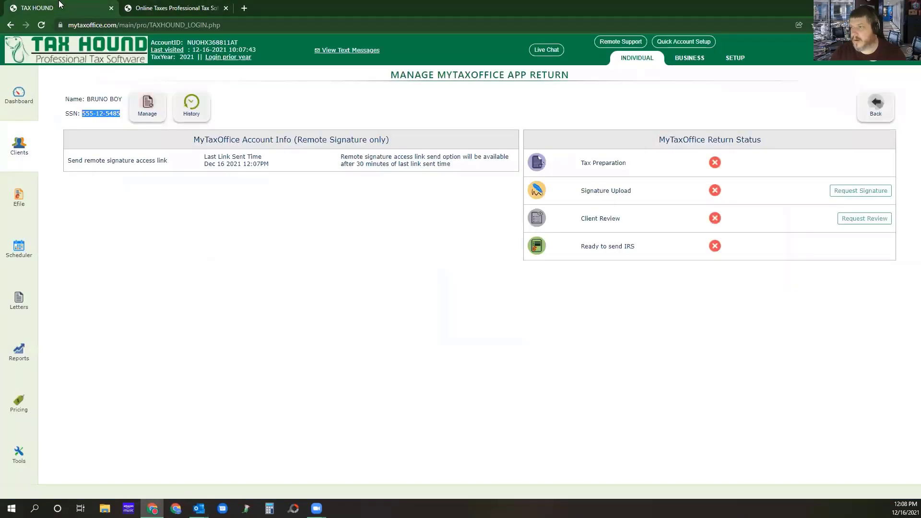
left_click(173, 6)
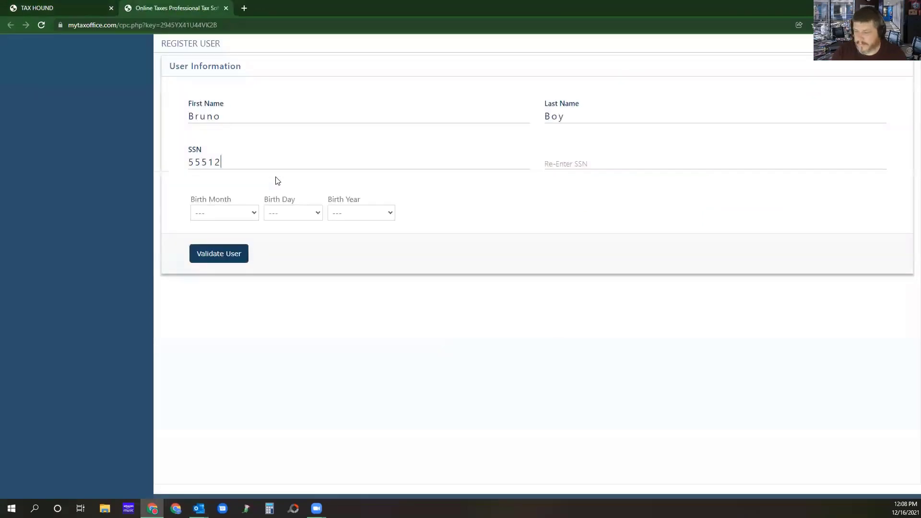
type("5485")
Re-enter the taxpayer's Social Security number in the Re-Enter SSN field.
key("Tab")
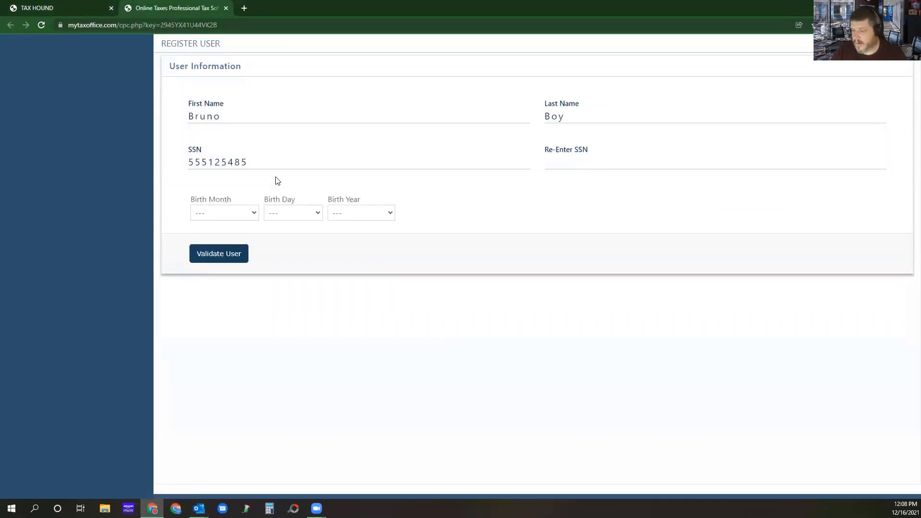
type("55512548")
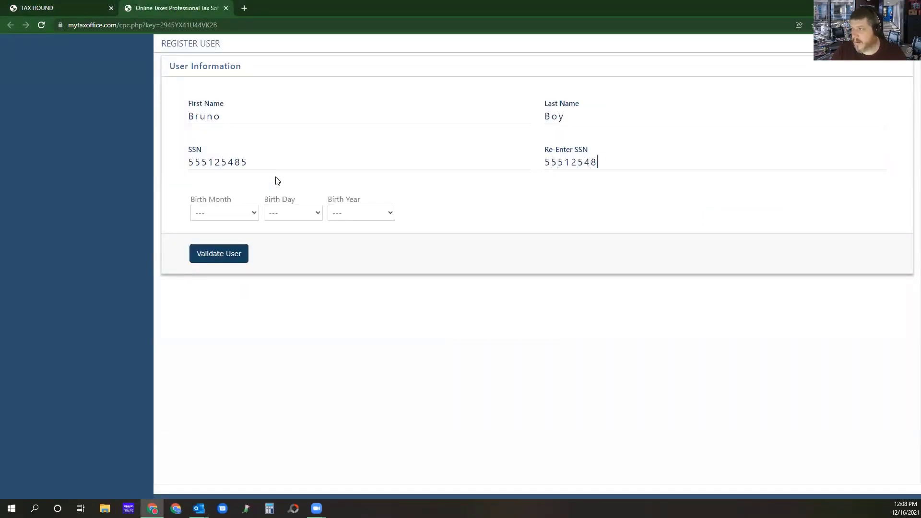
type("5")
Set the taxpayer's birth month, day and year to match the return's personal info, and validate the user.
left_click(222, 214)
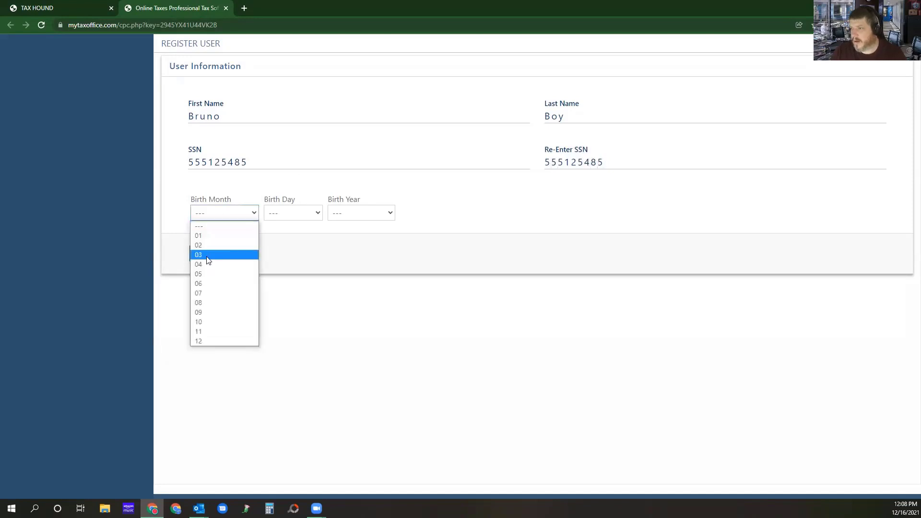
left_click(207, 255)
left_click(34, 8)
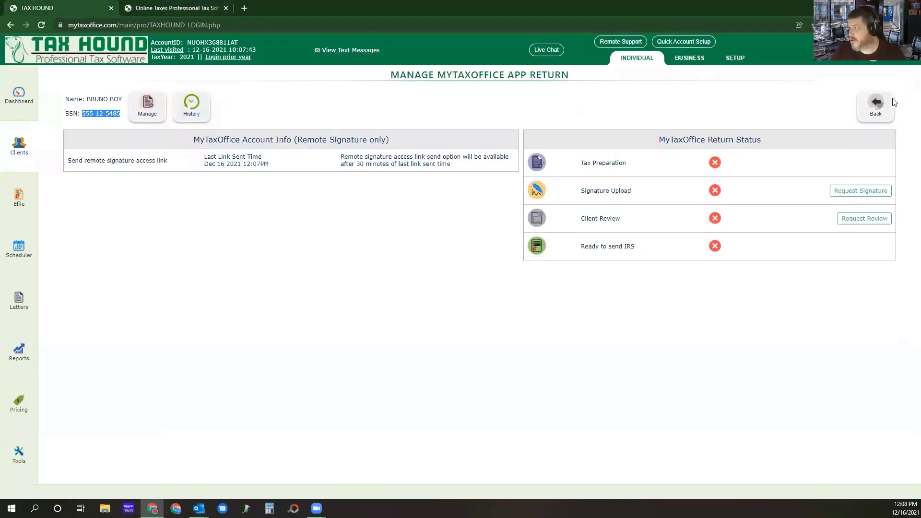
left_click(878, 106)
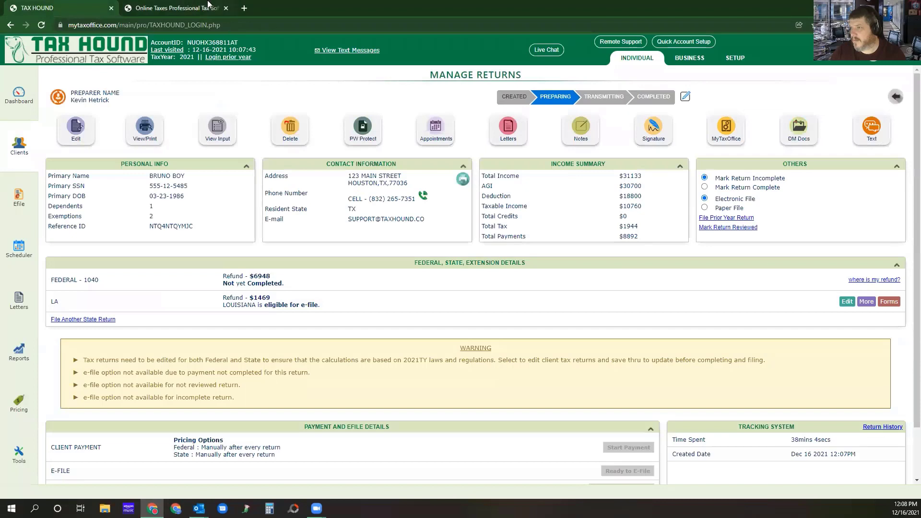
left_click(207, 6)
left_click(290, 214)
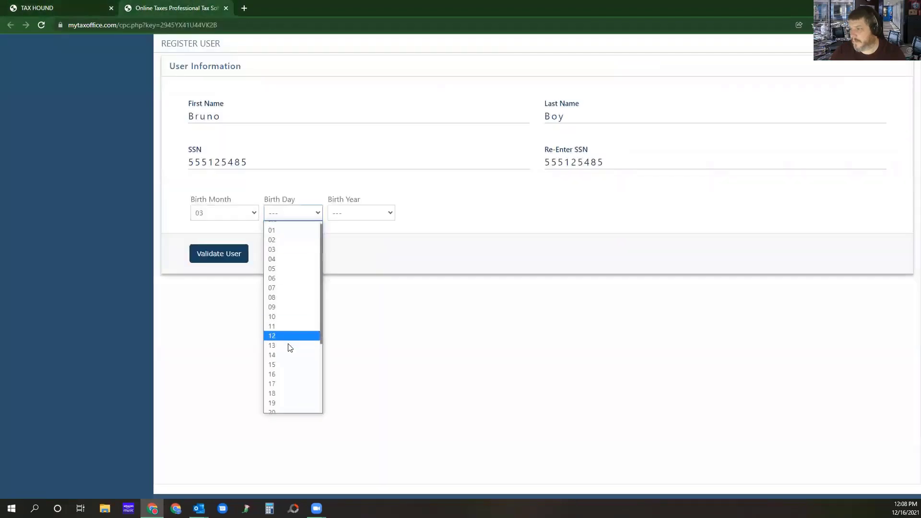
scroll(285, 339, "down", 3)
left_click(285, 330)
left_click(384, 214)
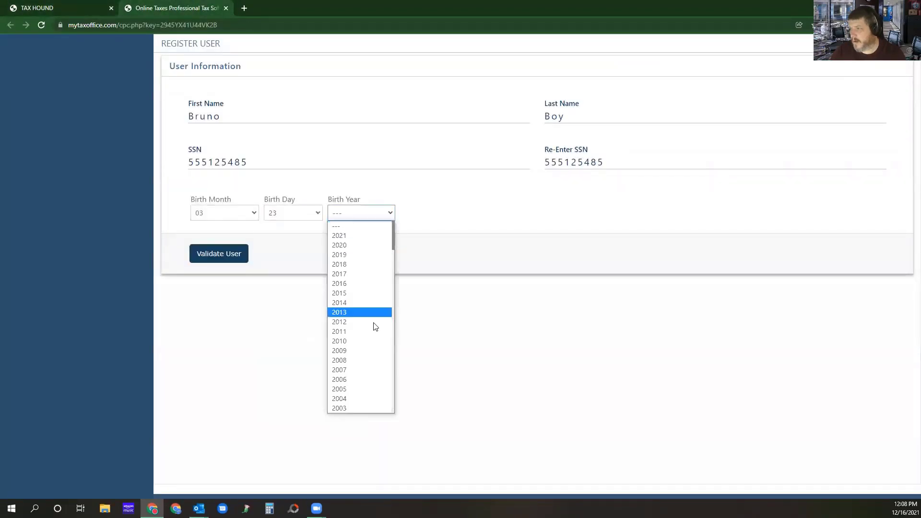
scroll(375, 327, "down", 5)
left_click(342, 288)
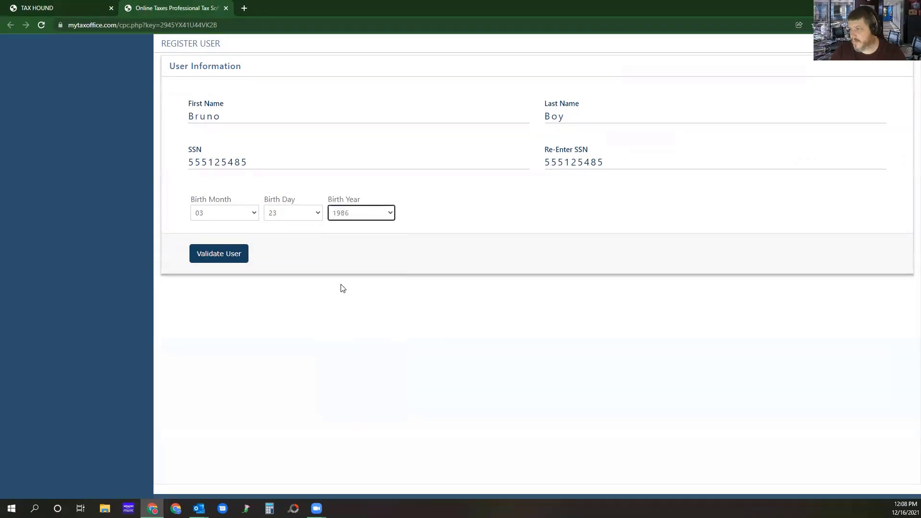
left_click(225, 258)
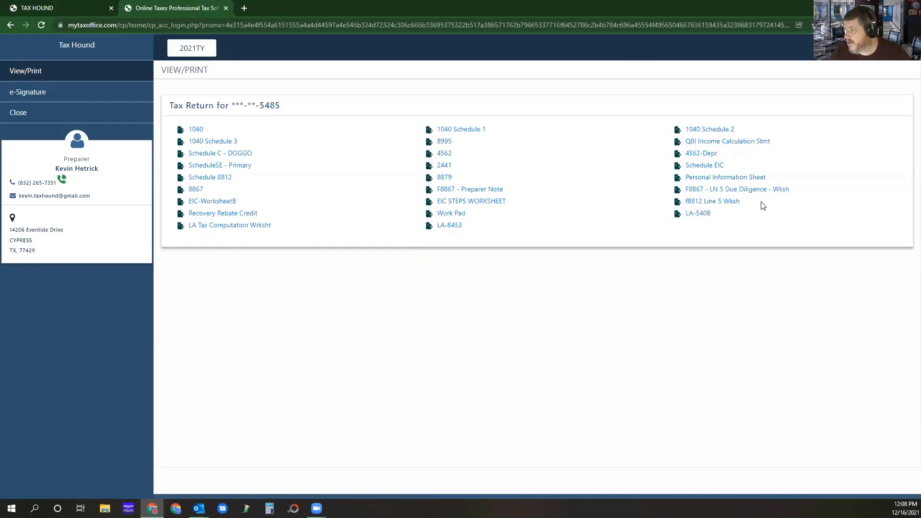
Review the F8867 - Preparer Note document down to its signature lines, and close both it and the client portal.
left_click(474, 192)
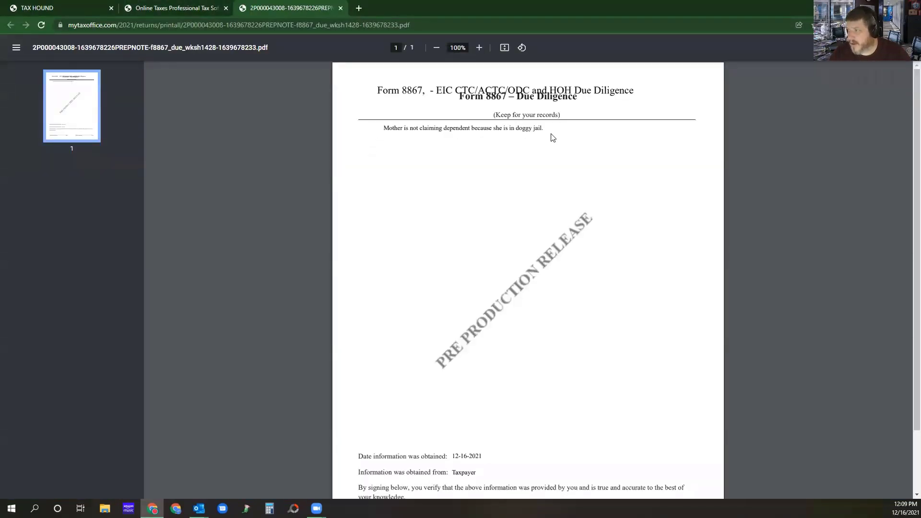
scroll(614, 168, "down", 2)
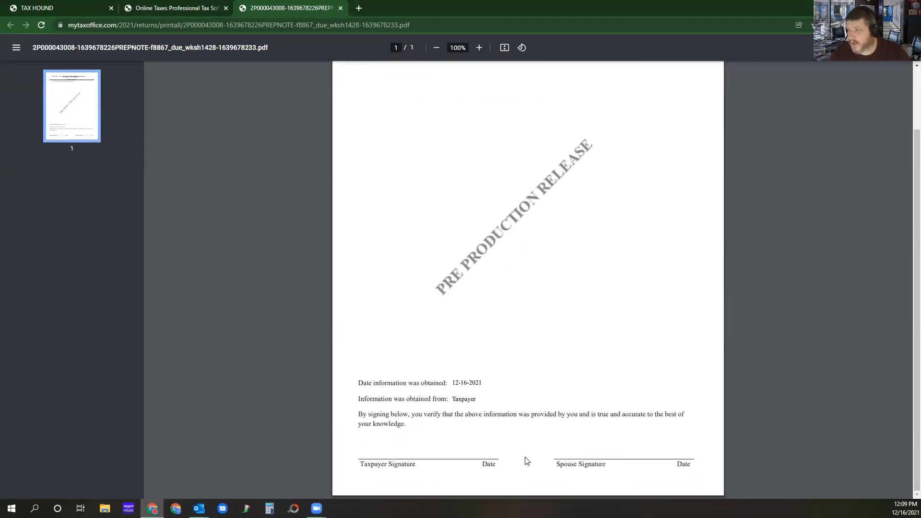
scroll(525, 357, "up", 1)
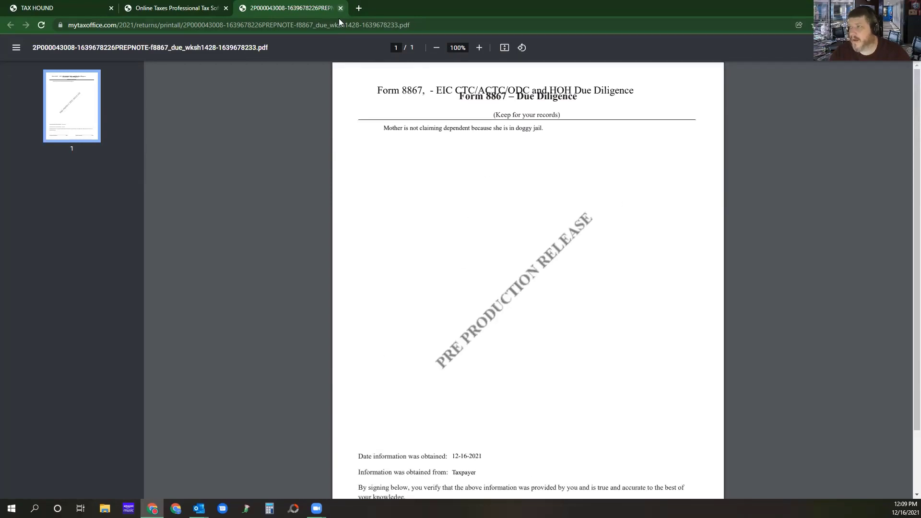
key("ctrl+w")
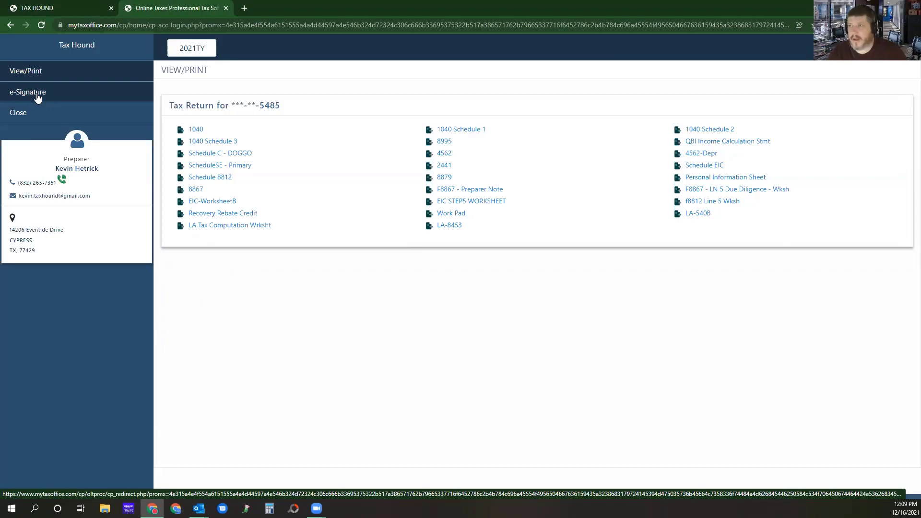
left_click(226, 8)
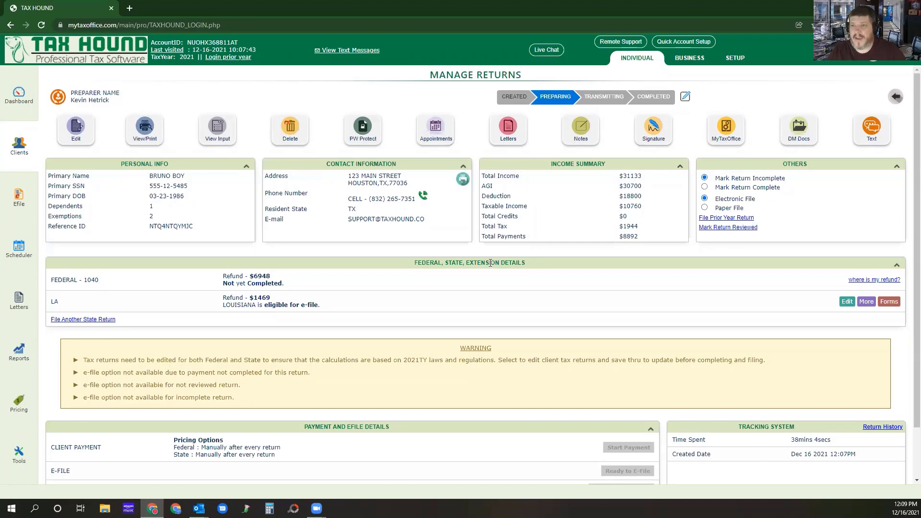
left_click(653, 128)
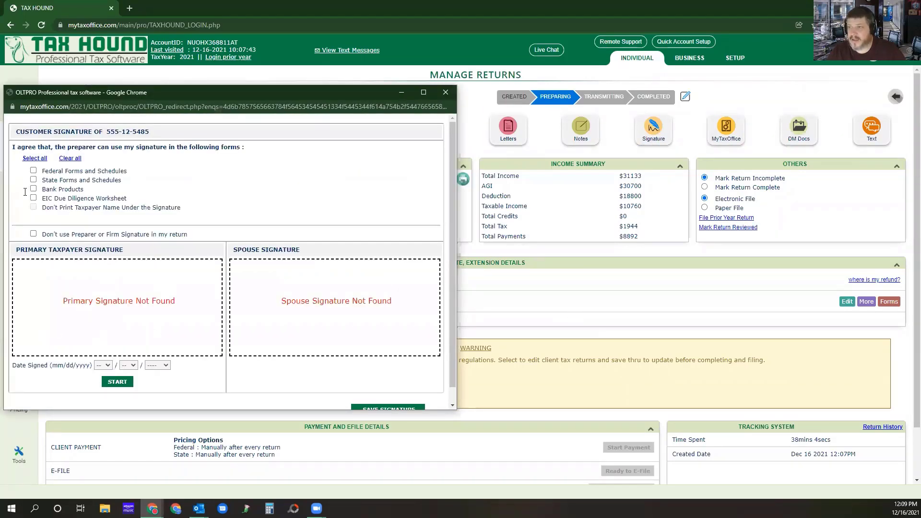
left_click(34, 159)
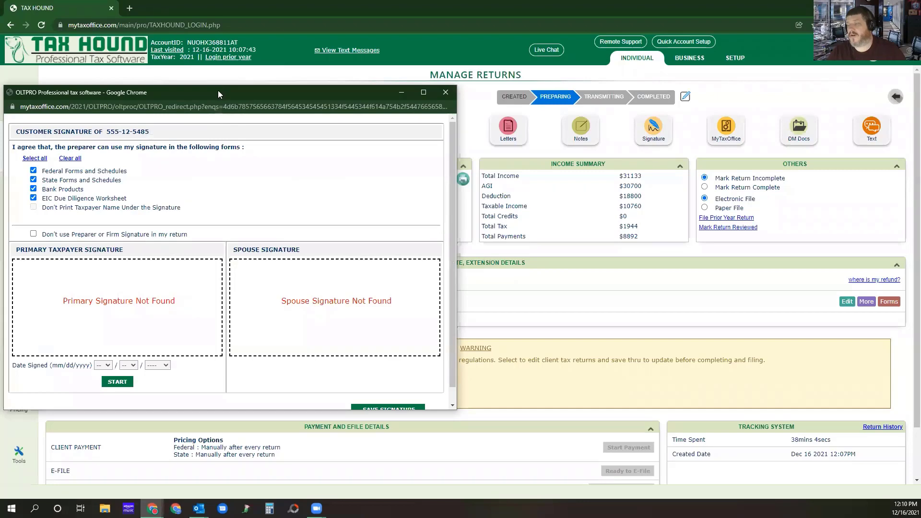
left_click_drag(219, 92, 450, 68)
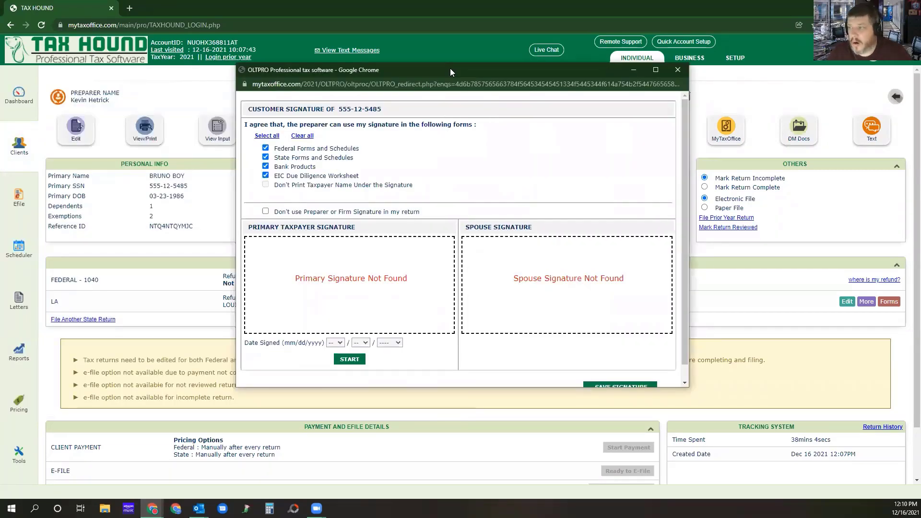
left_click(677, 69)
Open the return's customer signature form and authorize signature use for federal forms, state forms, bank products and the EIC Due Diligence Worksheet.
left_click(651, 130)
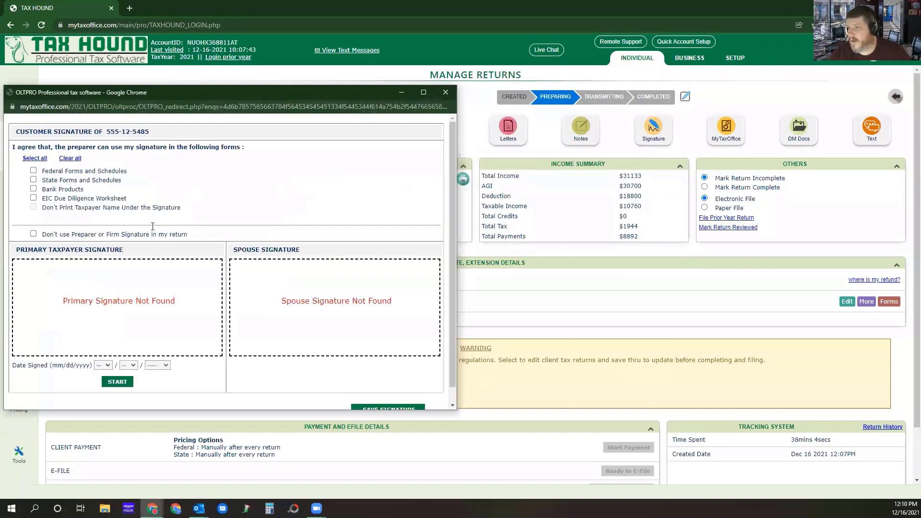
left_click(27, 160)
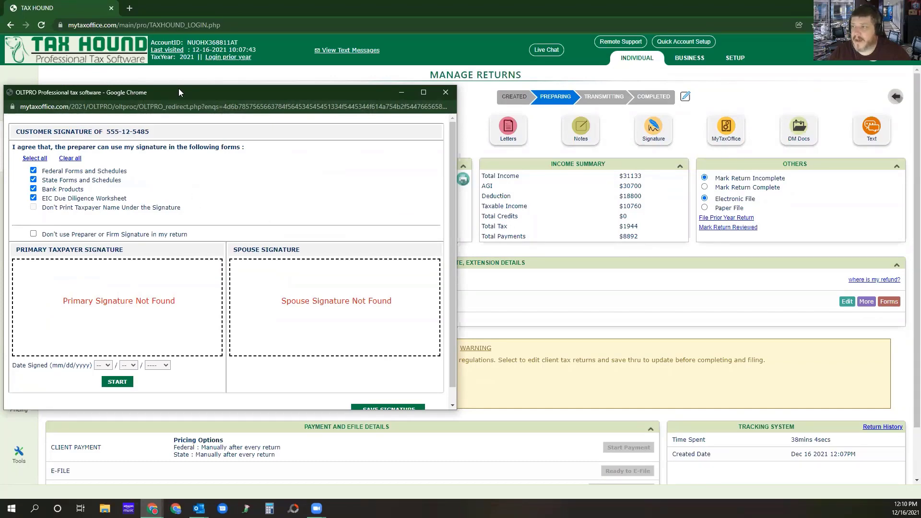
left_click_drag(195, 95, 343, 85)
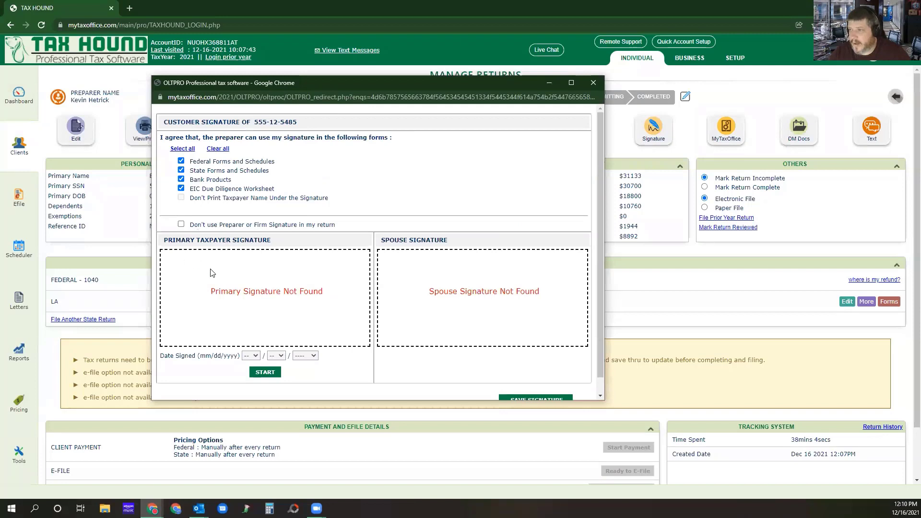
Draw the primary taxpayer's signature freehand and set its Date Signed to 12/12/2021.
left_click(263, 373)
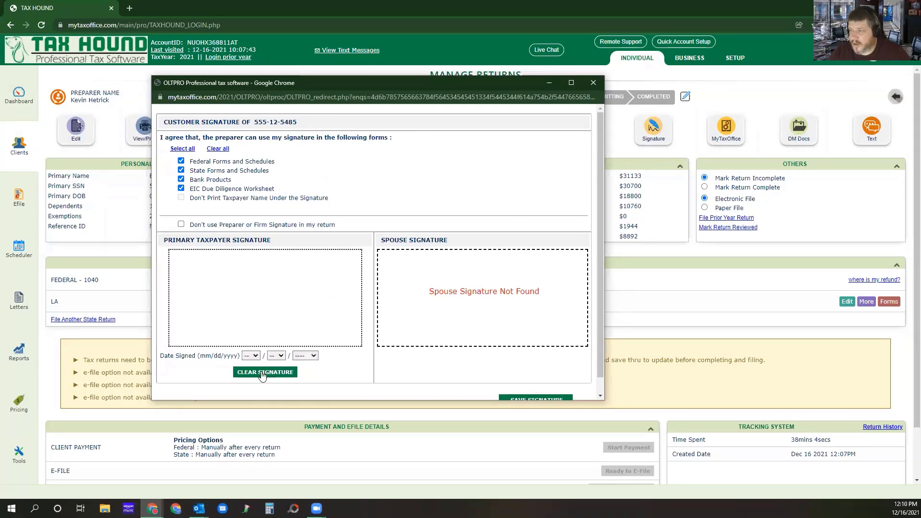
mouse_move(184, 270)
left_mouse_down()
mouse_move(230, 267)
mouse_move(335, 293)
mouse_move(328, 269)
left_mouse_up()
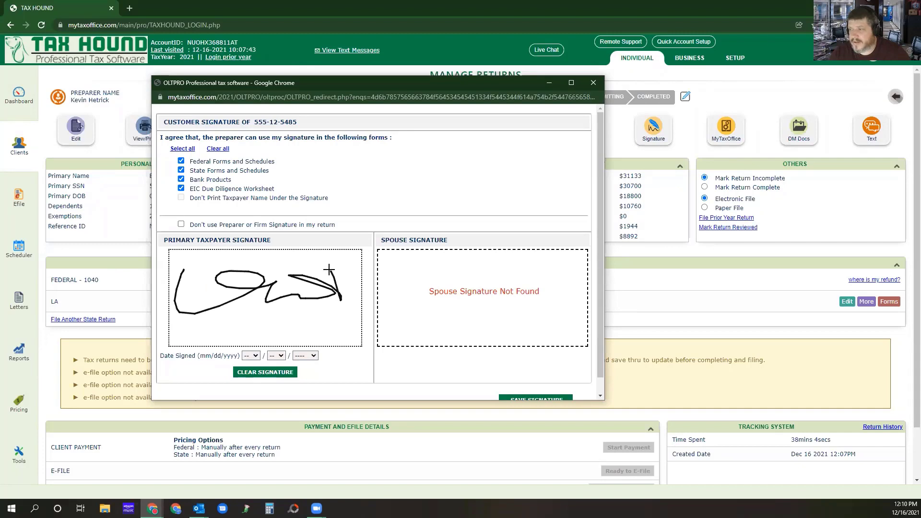
left_click(250, 356)
left_click(252, 374)
left_click(276, 355)
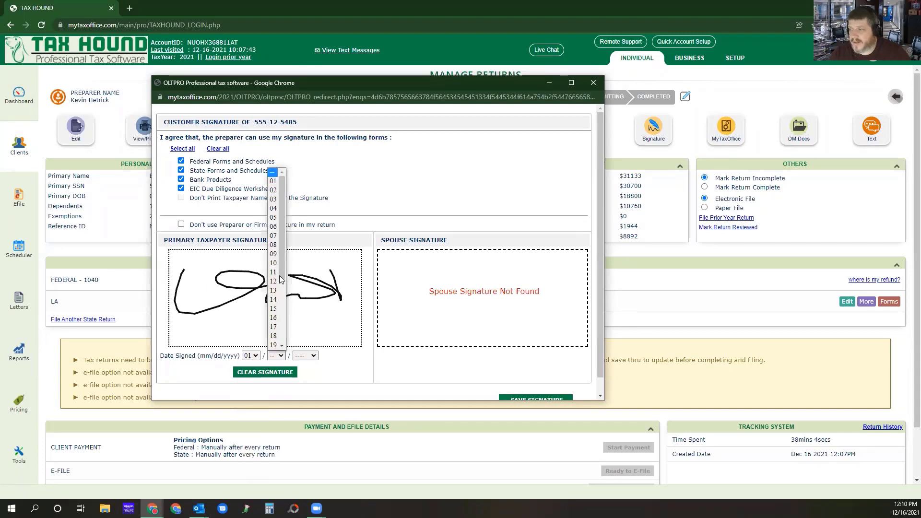
left_click(273, 179)
left_click(250, 355)
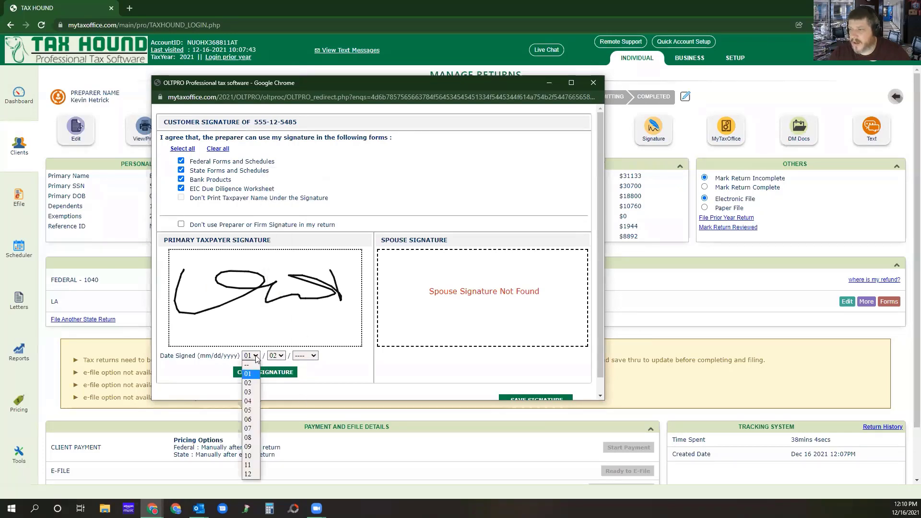
left_click(250, 474)
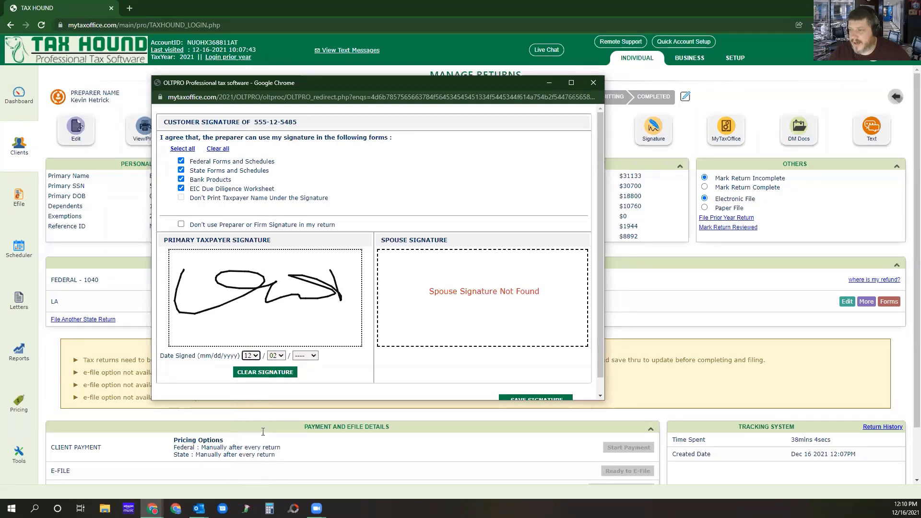
left_click(277, 355)
left_click(272, 270)
left_click(305, 356)
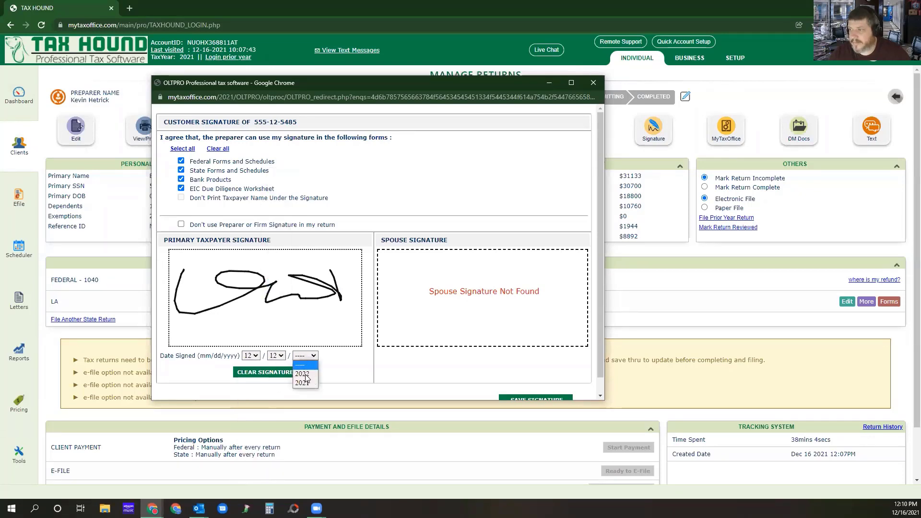
left_click(304, 384)
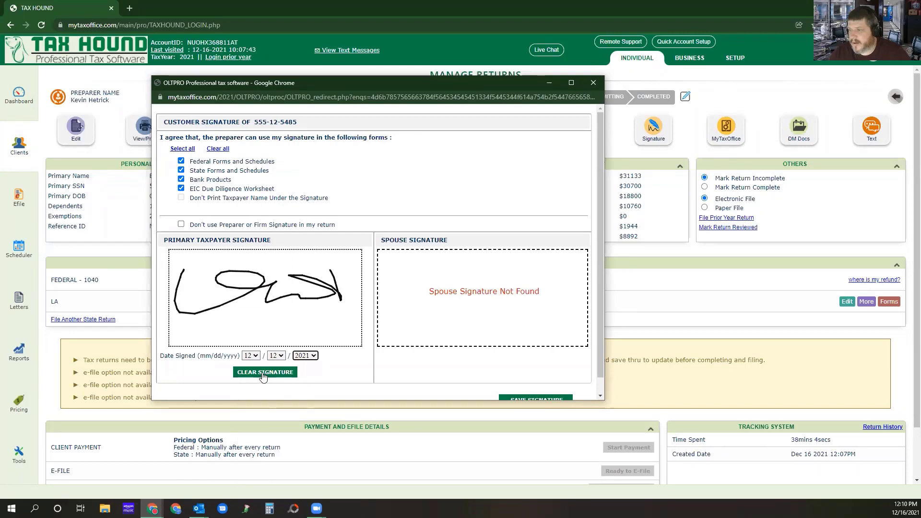
Save the primary taxpayer's signature and close the customer signature form.
left_click(527, 400)
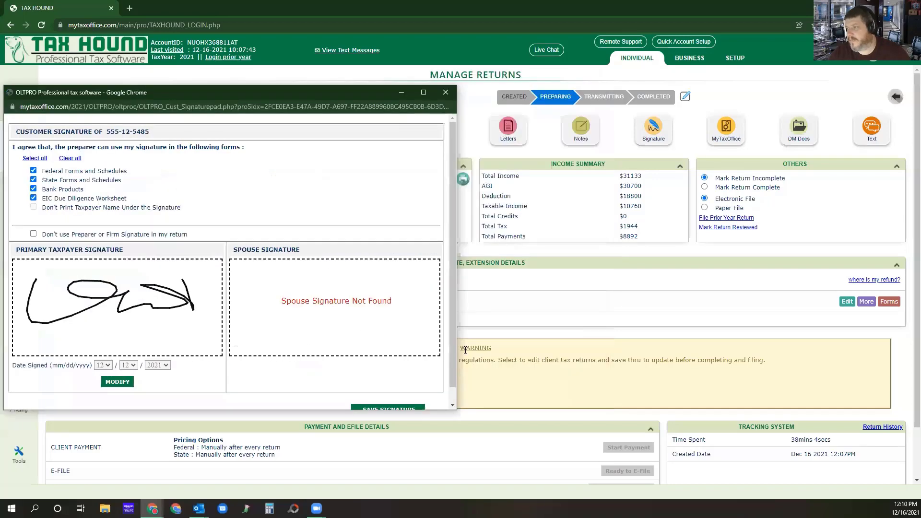
left_click(445, 94)
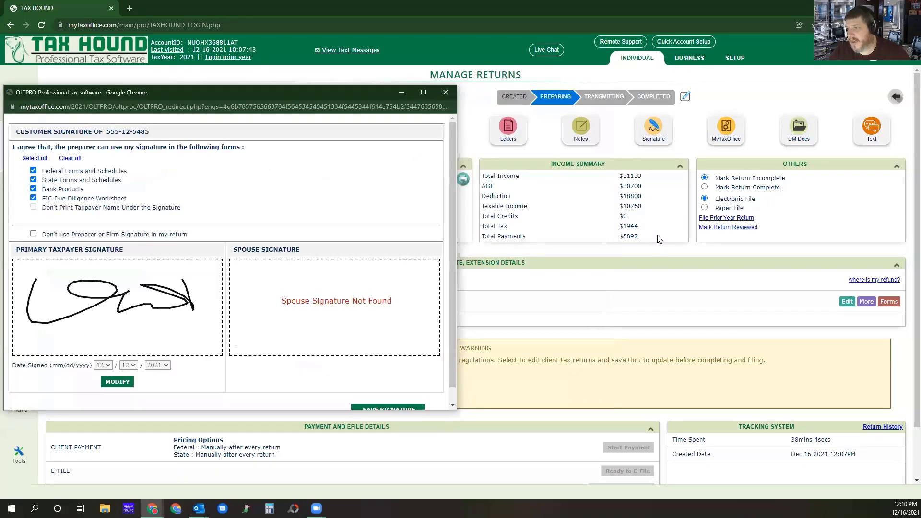
left_click(445, 94)
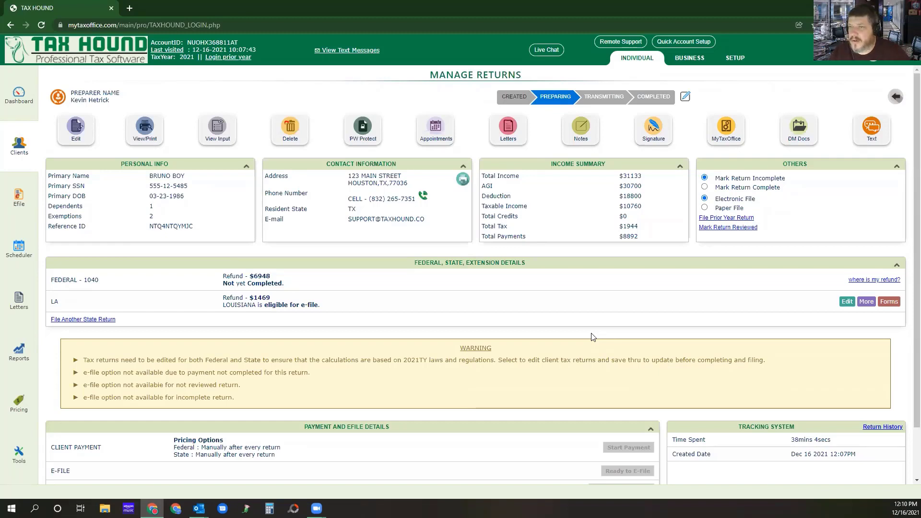
Open the return's uploaded documents, check the document scanning page, and go back to the document list.
left_click(799, 132)
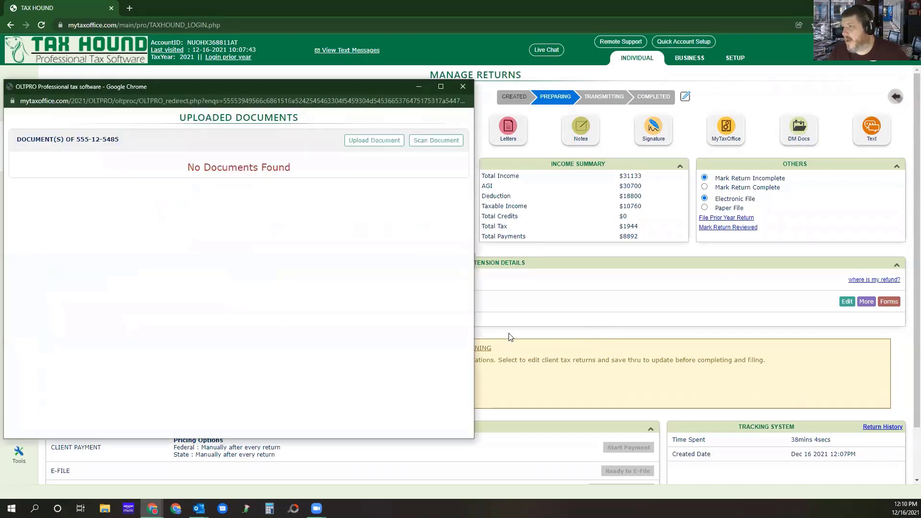
left_click_drag(248, 81, 445, 82)
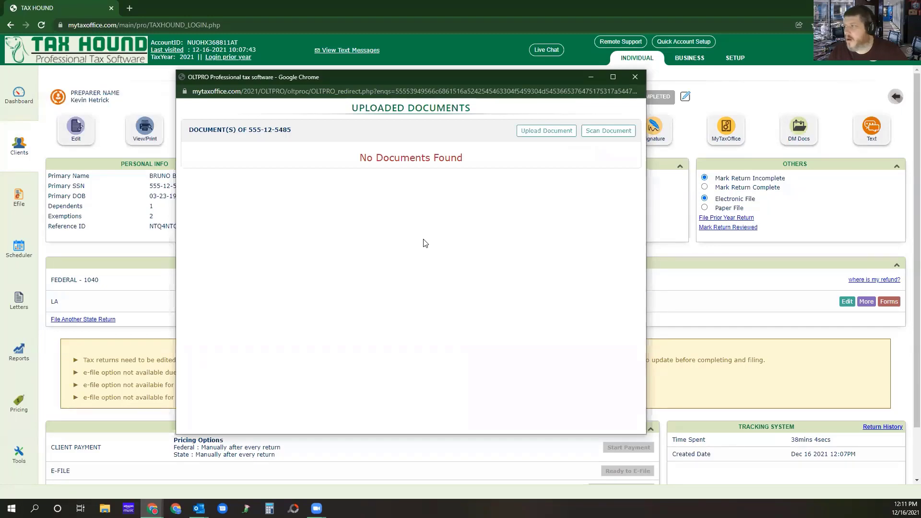
left_click(602, 133)
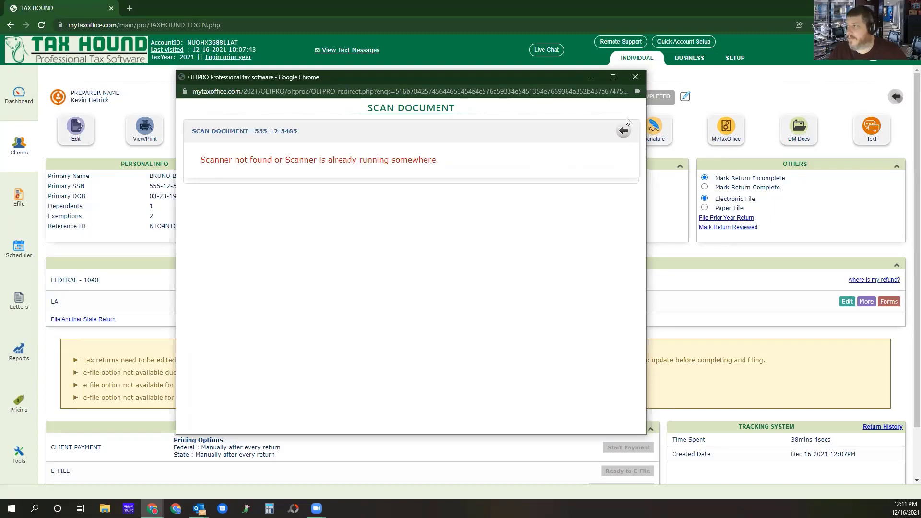
left_click(623, 130)
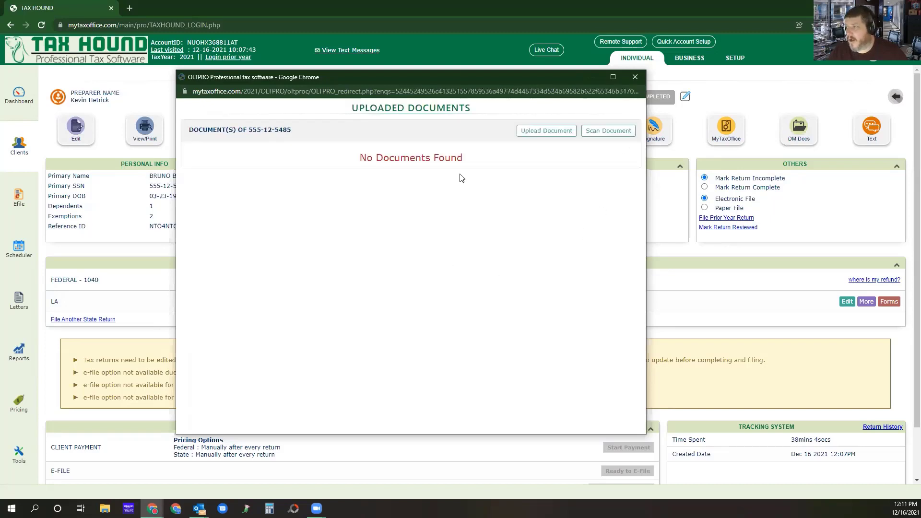
Examine the document upload form and its Yes/No option for letting the taxpayer view the document in the portal, and close the documents window.
left_click(527, 134)
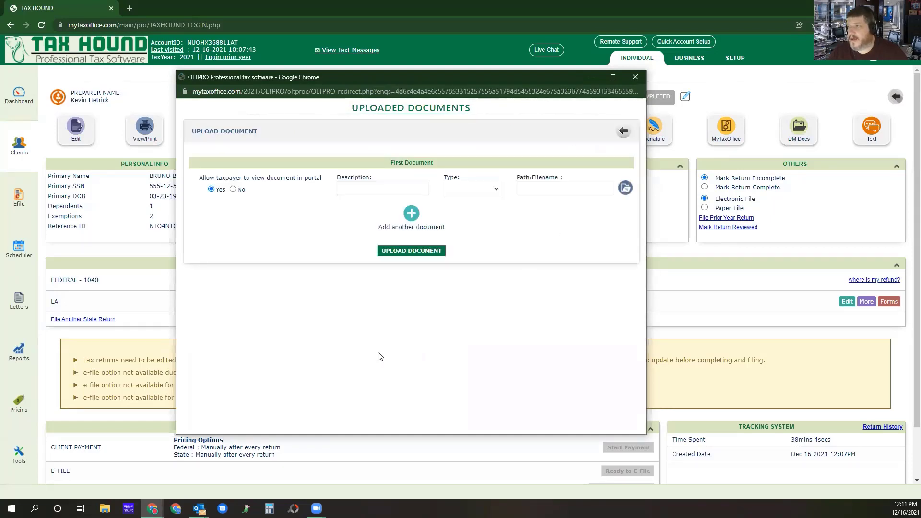
left_click(235, 190)
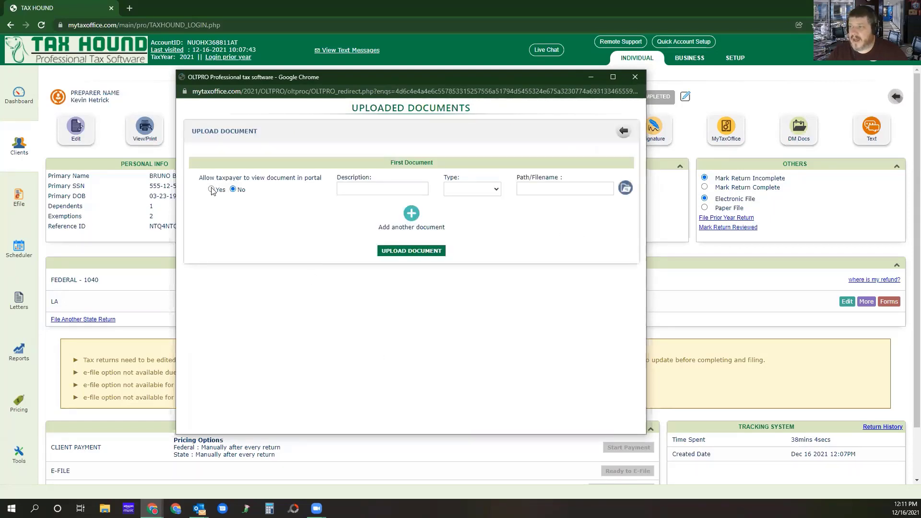
left_click(211, 189)
left_click(234, 189)
left_click(213, 190)
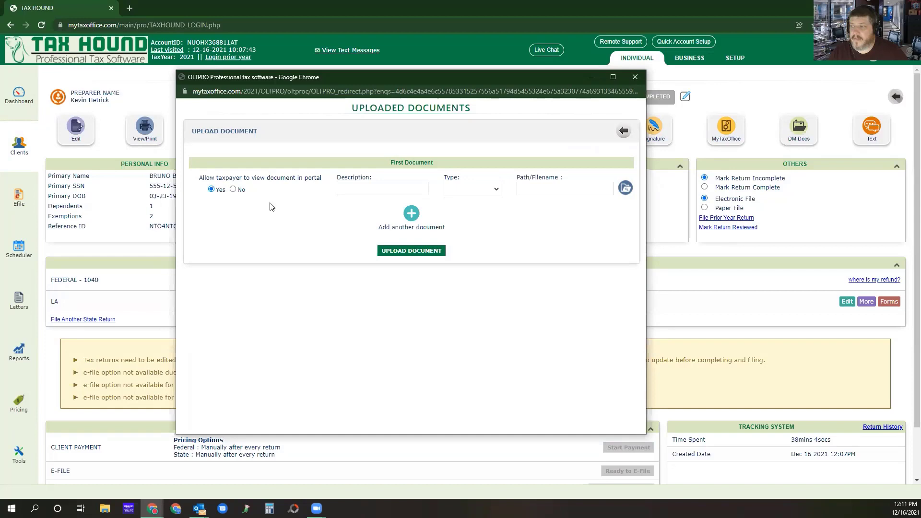
left_click(622, 132)
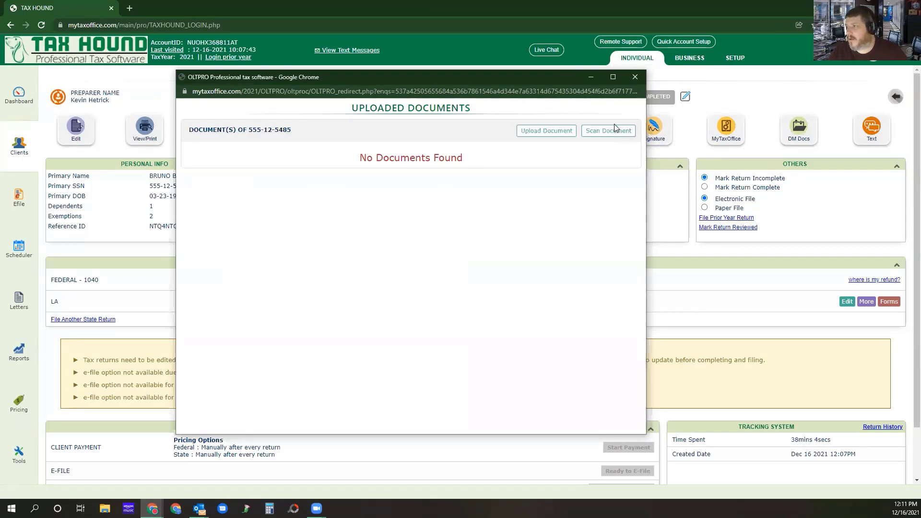
left_click(634, 78)
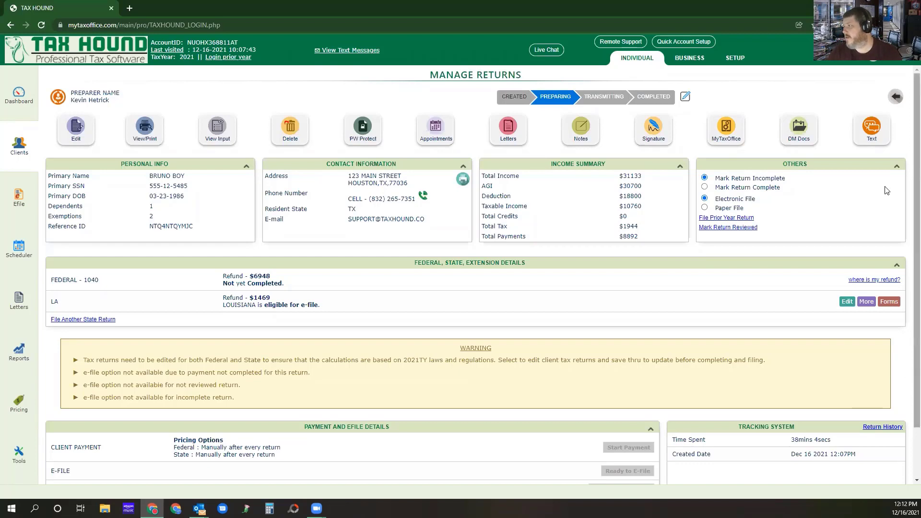
Open the text messaging form for the return's client and enter the message "Good Boy!".
left_click(872, 132)
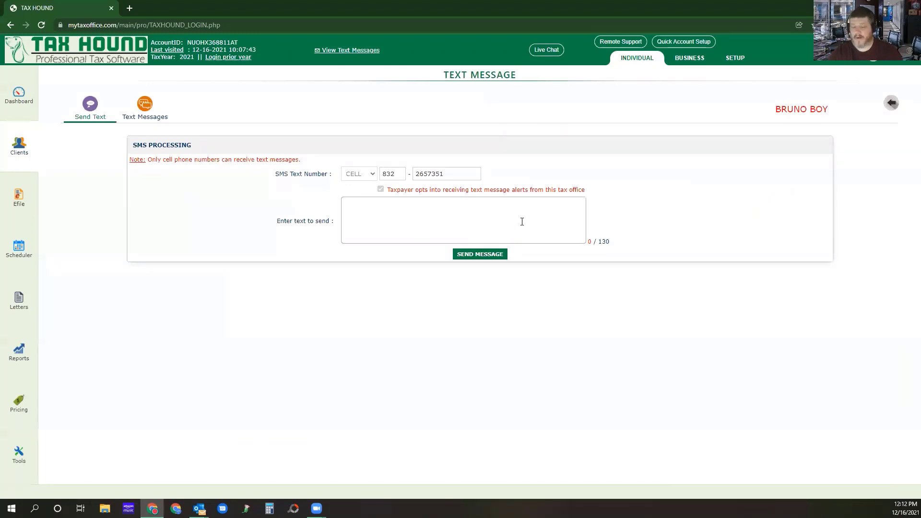
type("HEY")
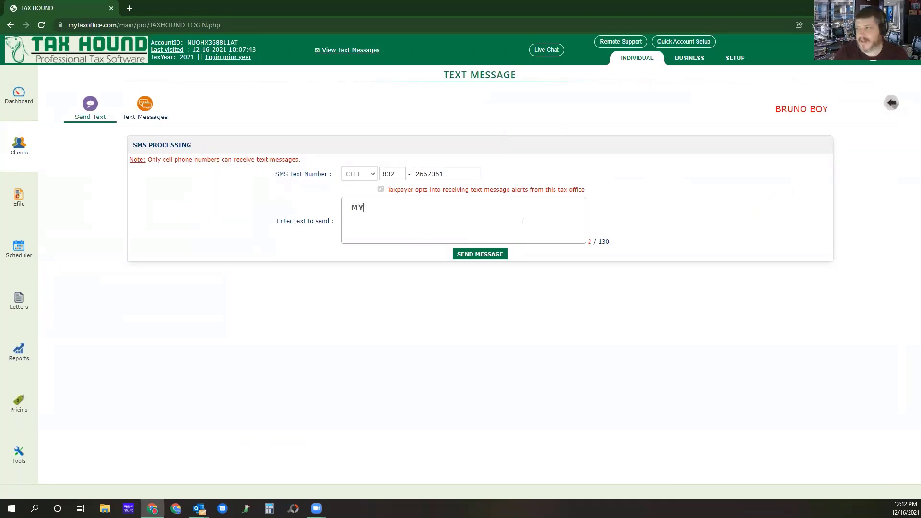
key("Return")
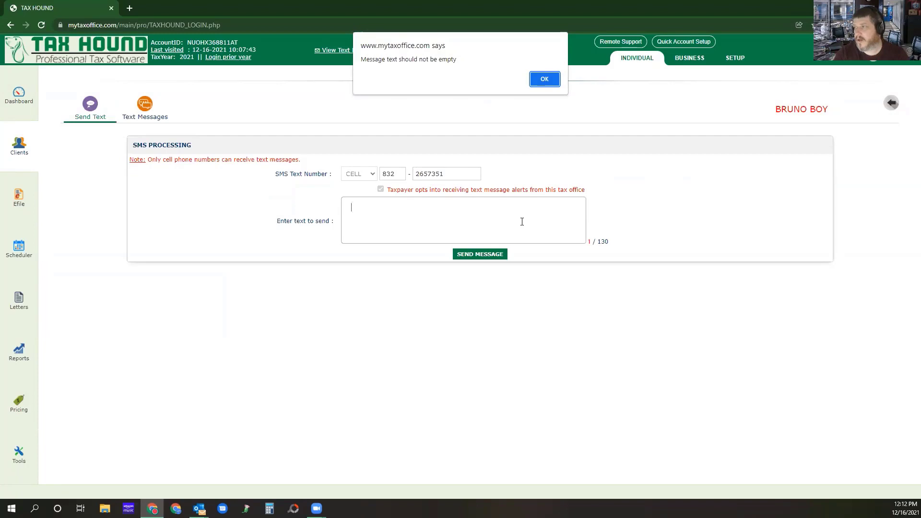
left_click(546, 79)
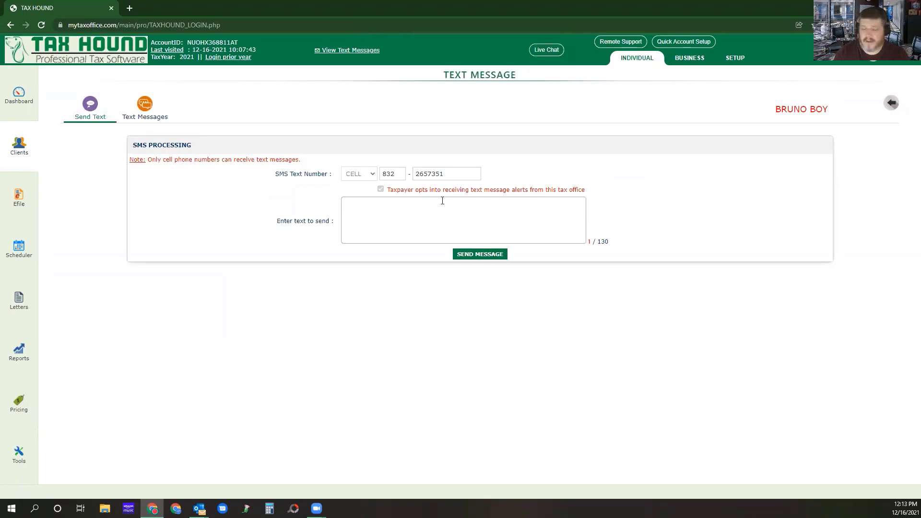
key("Return")
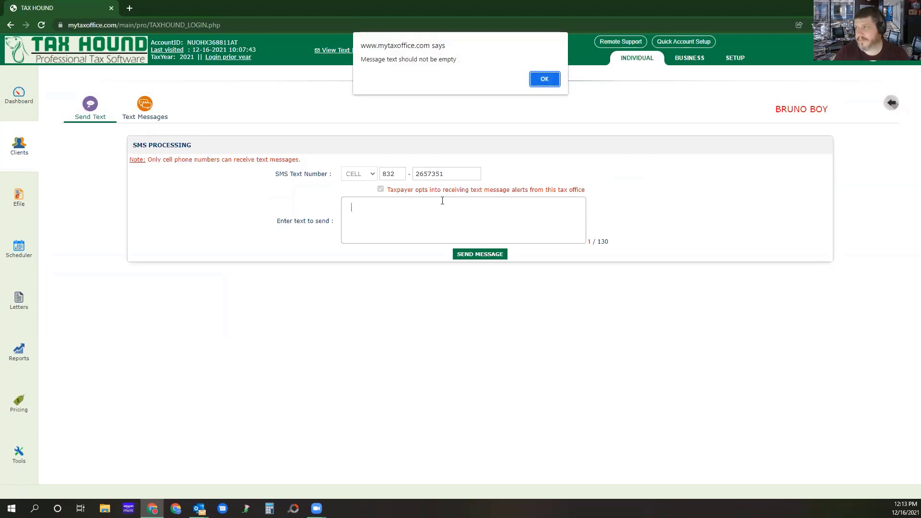
left_click(545, 79)
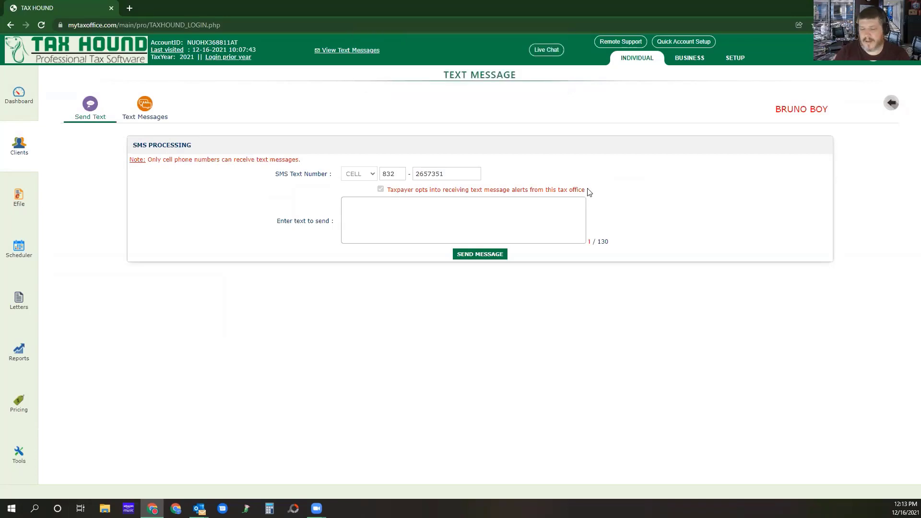
key("Return")
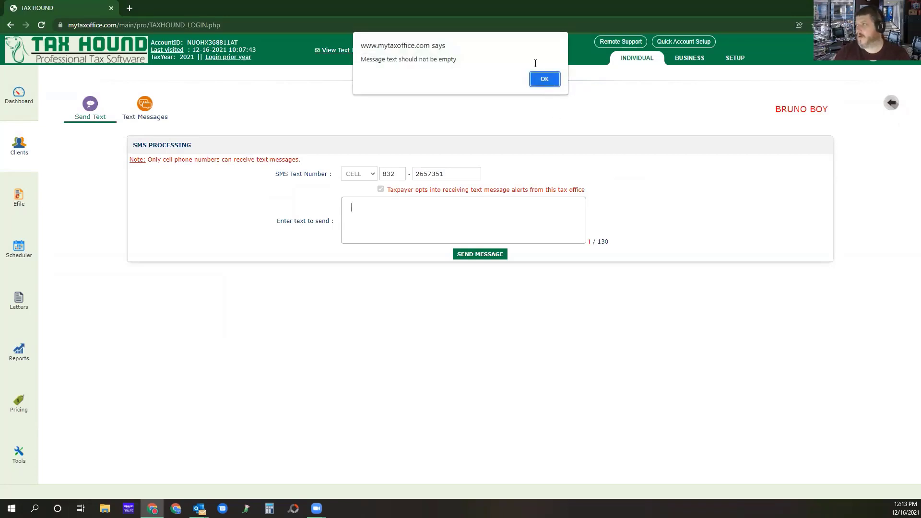
left_click(543, 79)
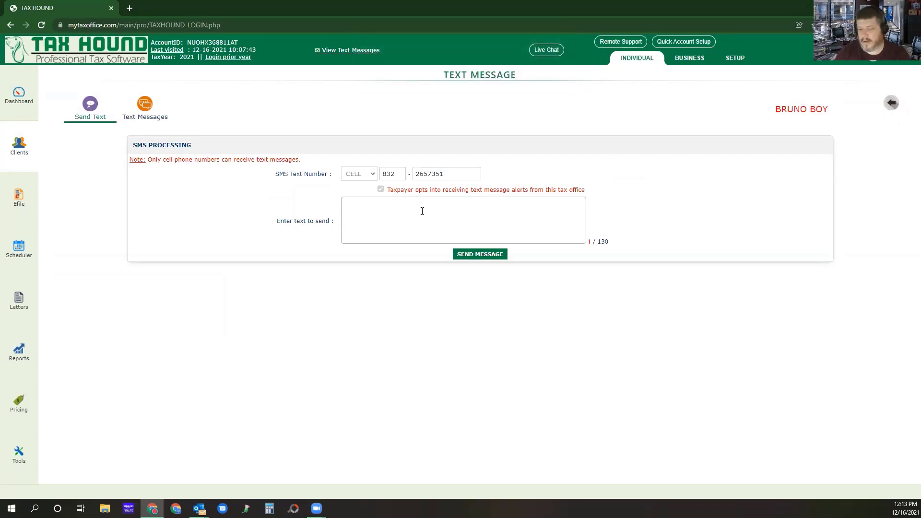
type("GOod")
key("BackSpace")
key("BackSpace")
key("BackSpace")
key("BackSpace")
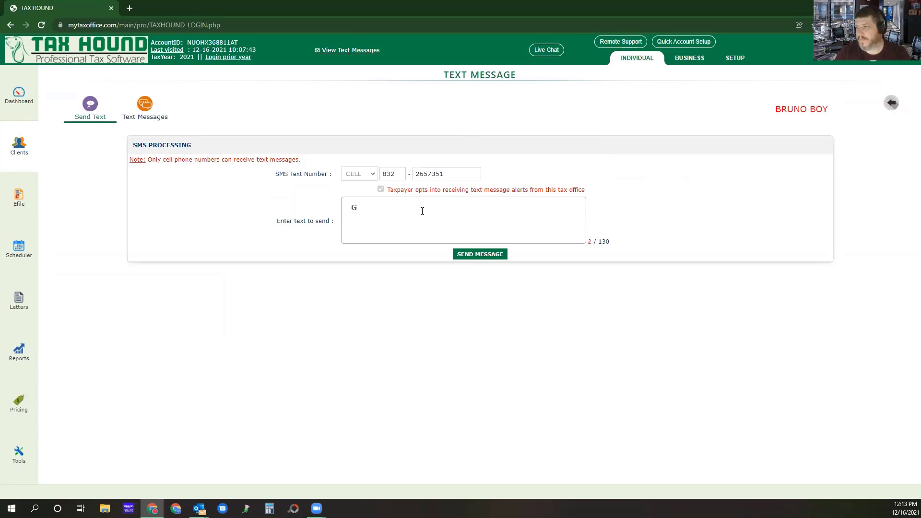
type("ood Boy!")
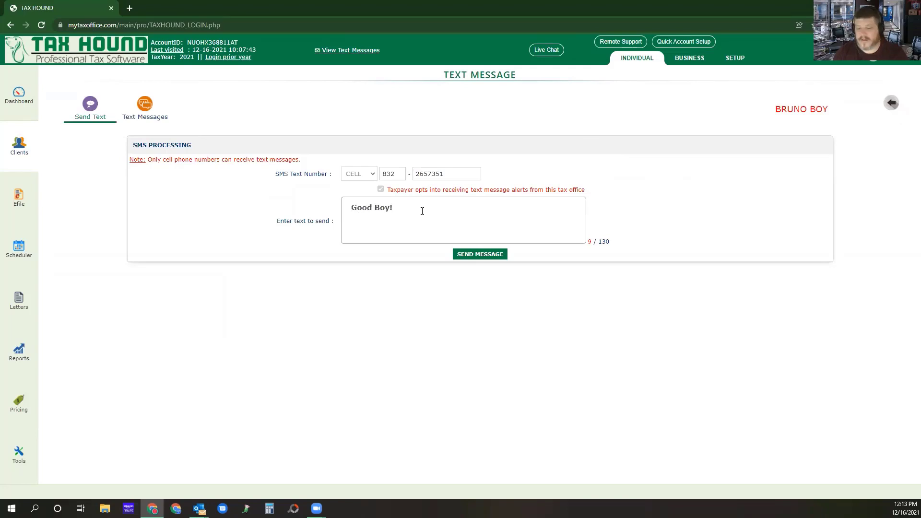
type("MYTAXOFFI")
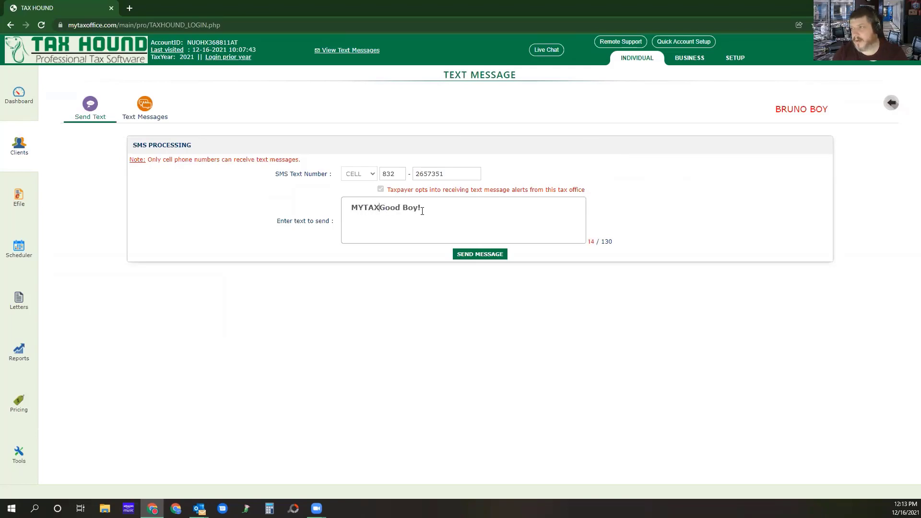
type("CE:")
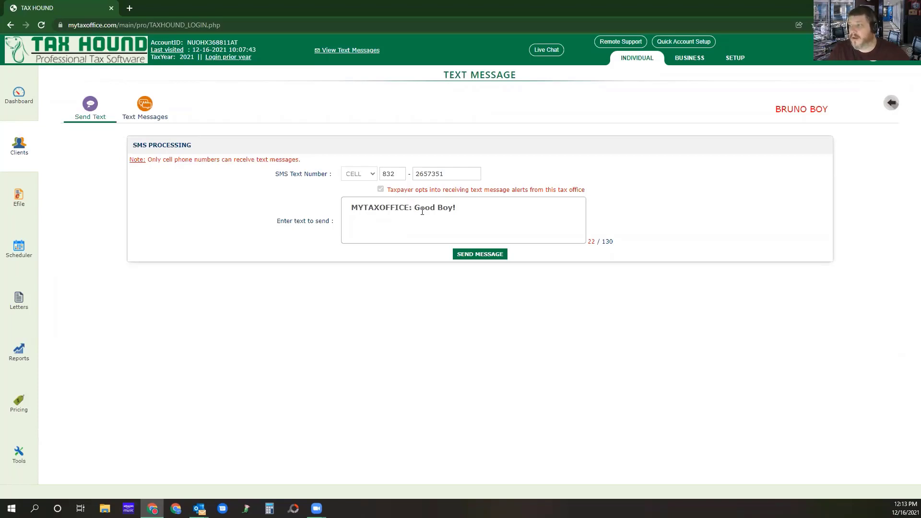
Try the prefix "MYTAXOFFICE:" in front of the text message and remove it again.
left_click_drag(414, 208, 308, 214)
key("BackSpace")
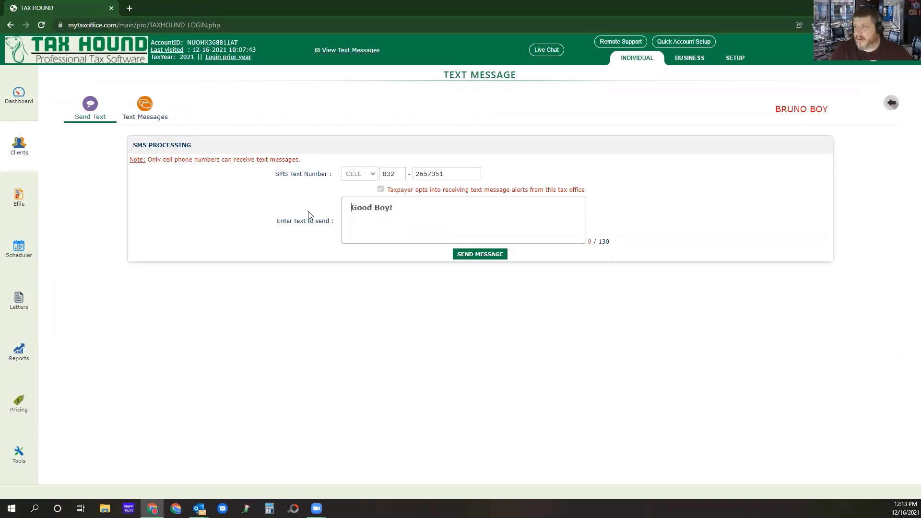
Send the "Good Boy!" text message to the client and return to the Manage Returns page.
left_click(472, 256)
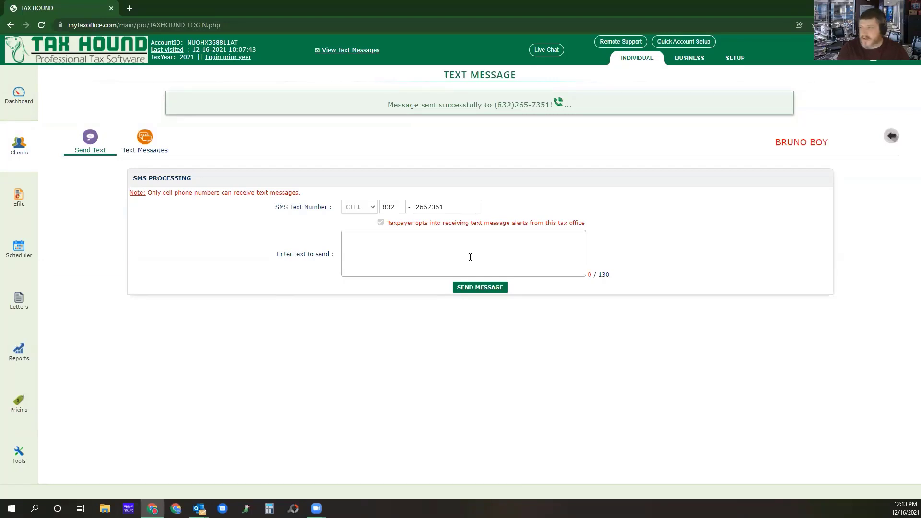
left_click(891, 136)
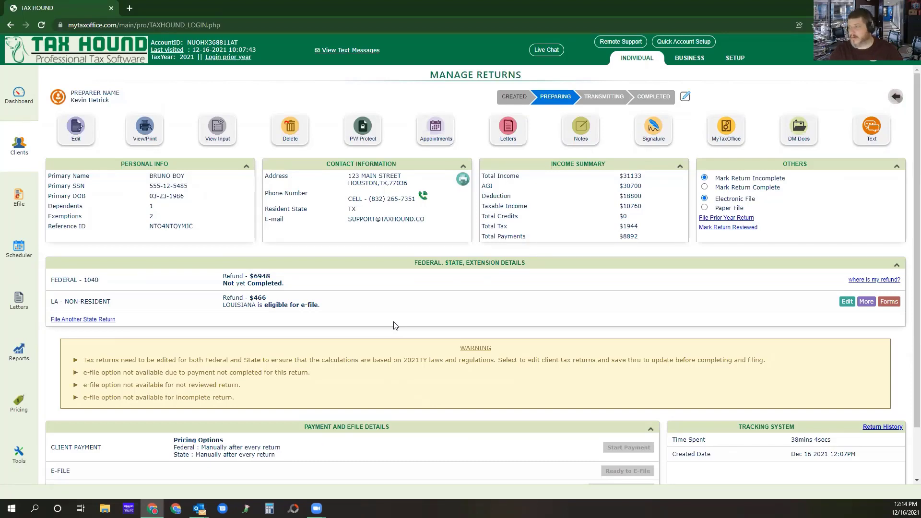
Review the client's text message history and the text summary for all clients, and go back to the client's return.
left_click(877, 122)
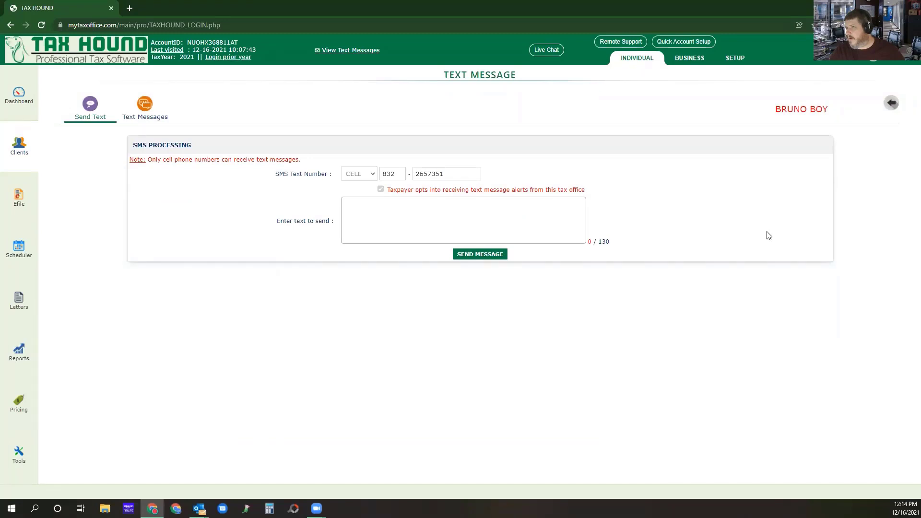
left_click(145, 108)
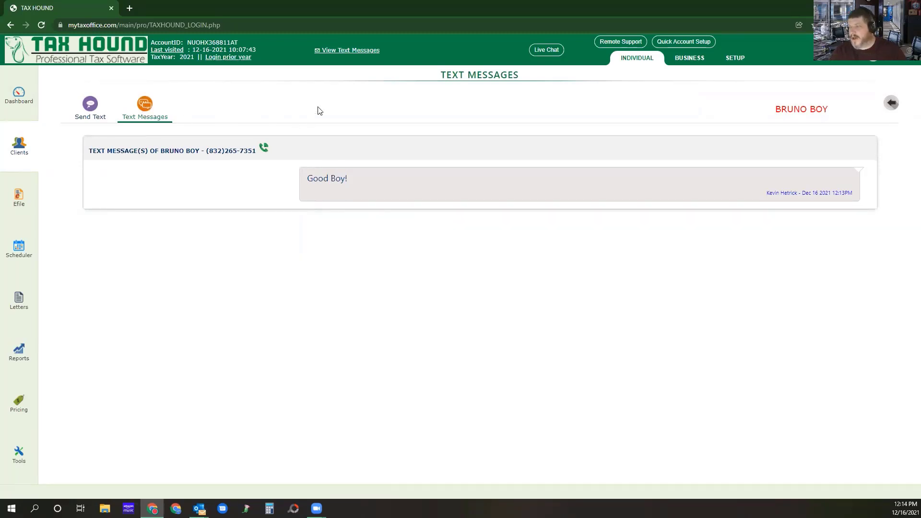
left_click(353, 52)
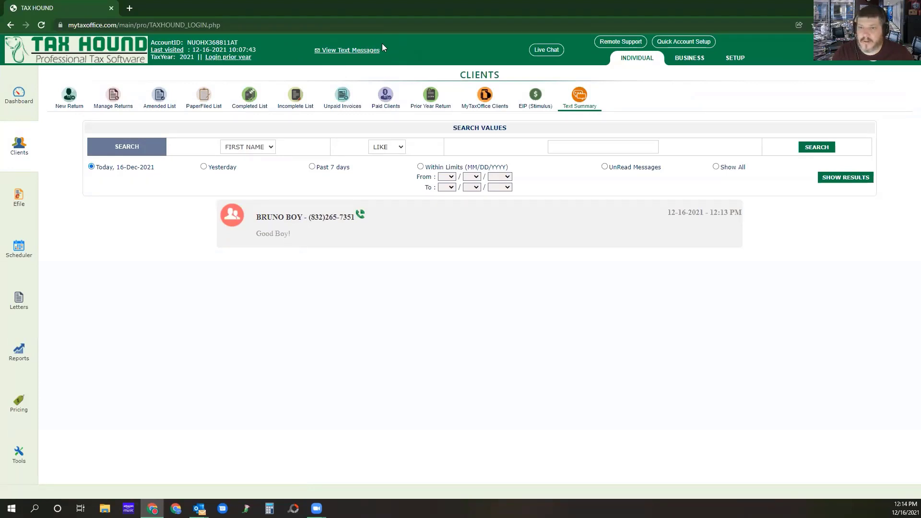
left_click(11, 25)
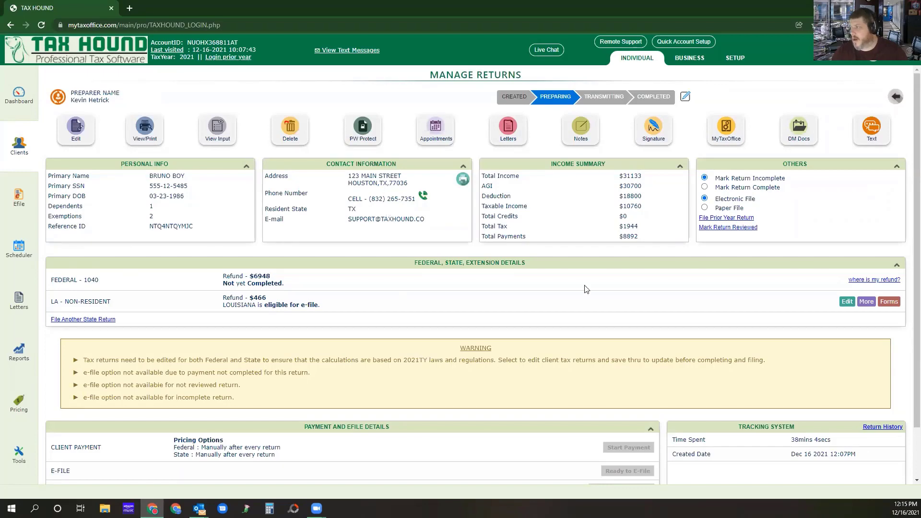
Mark the return complete, start its client payment, and go back to the Manage Returns page.
left_click(704, 187)
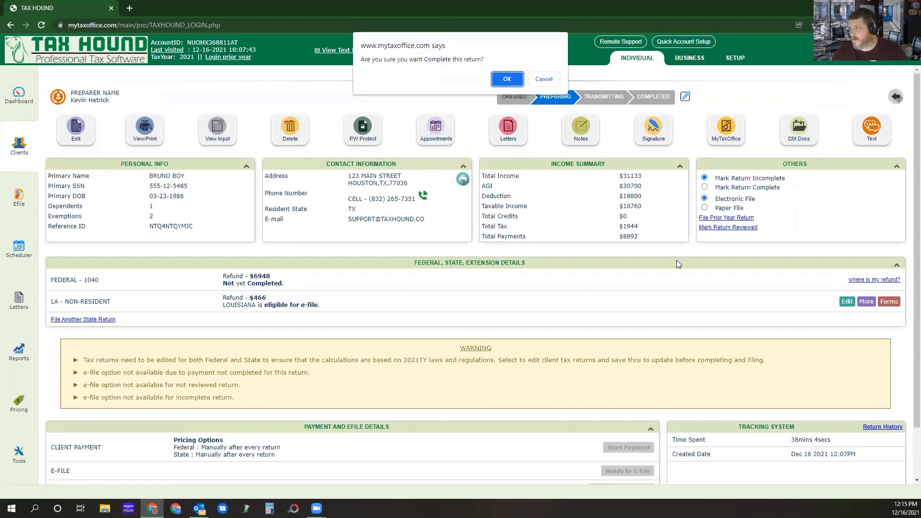
left_click(505, 78)
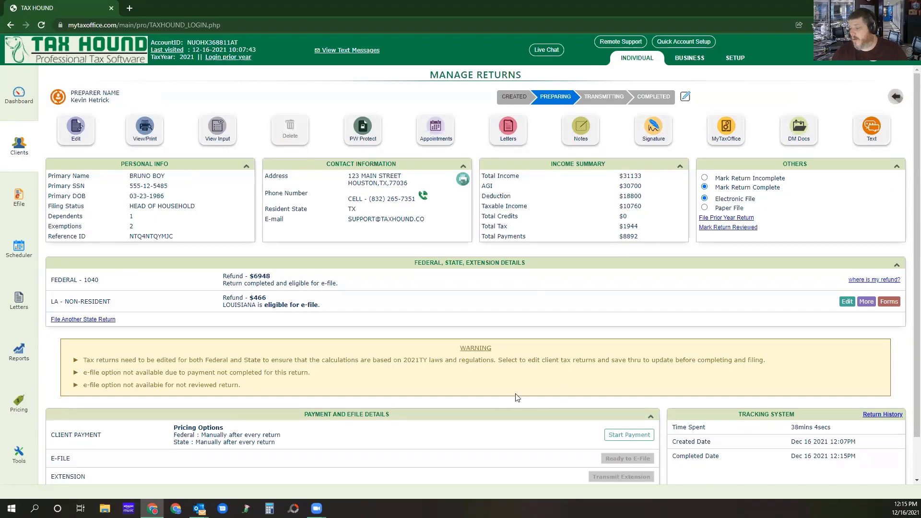
left_click(627, 435)
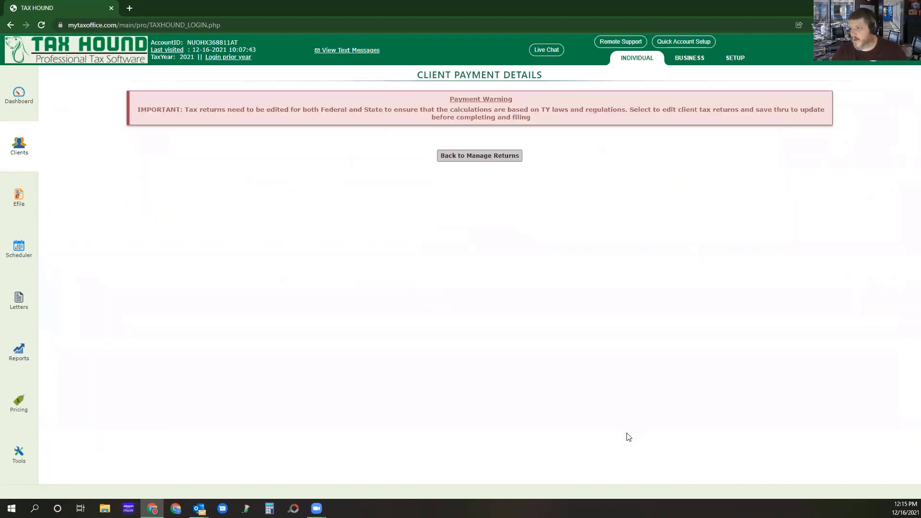
left_click(468, 164)
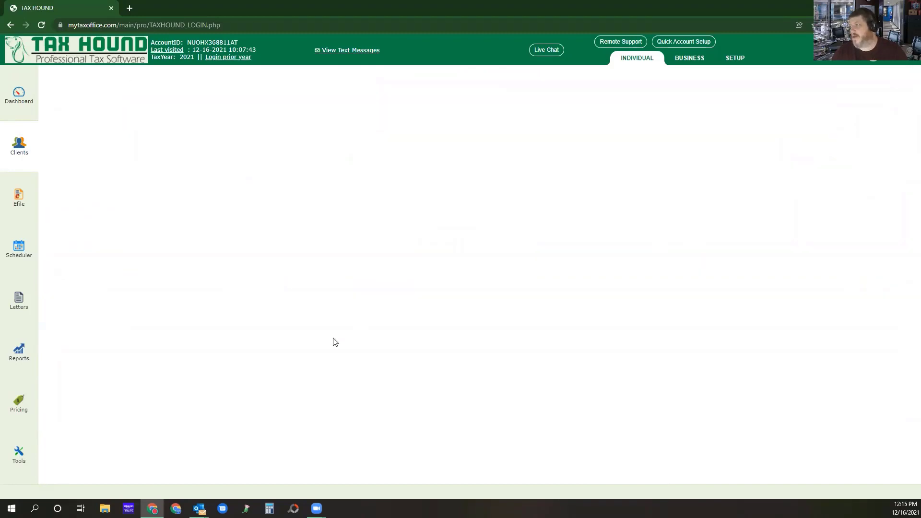
Mark the return incomplete and export its preparer copy to the document manager.
left_click(704, 179)
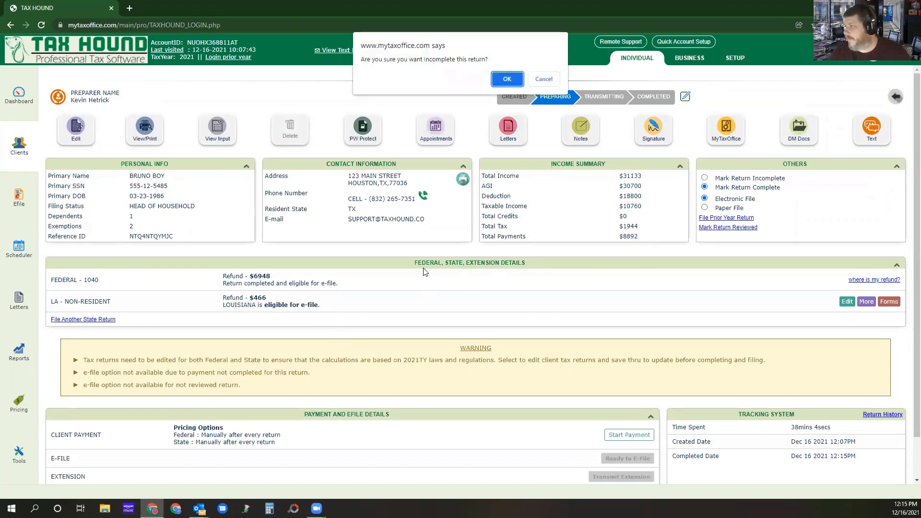
left_click(503, 80)
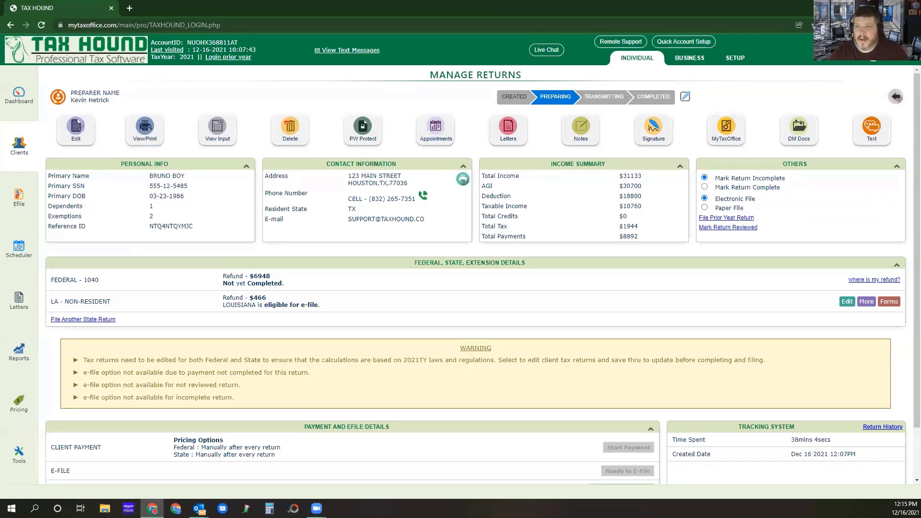
left_click(145, 127)
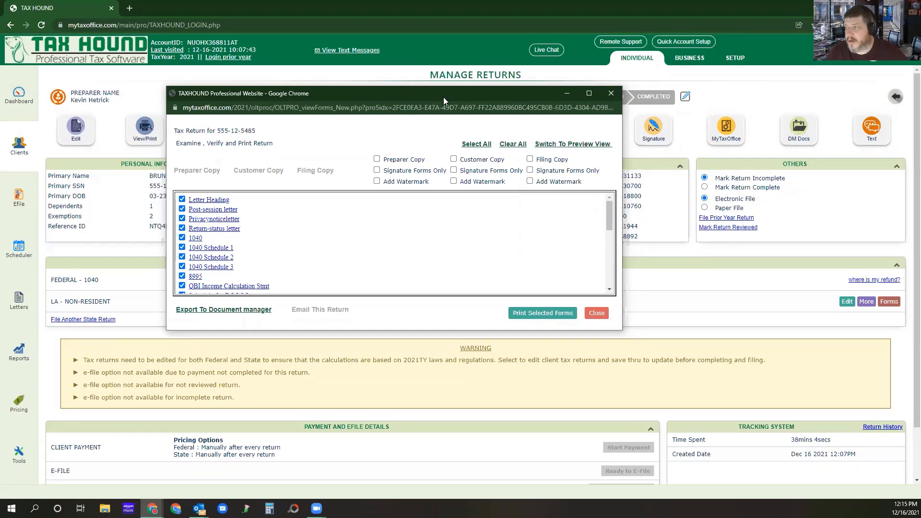
left_click(377, 160)
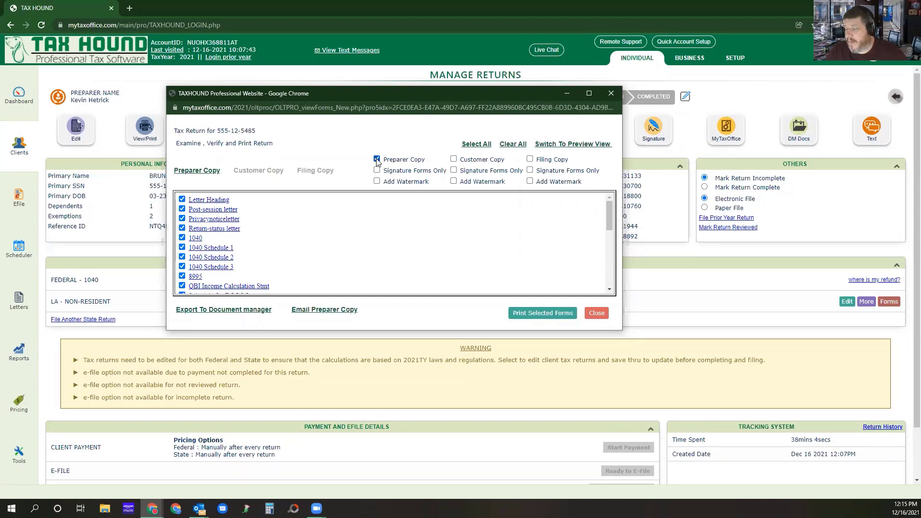
left_click(221, 310)
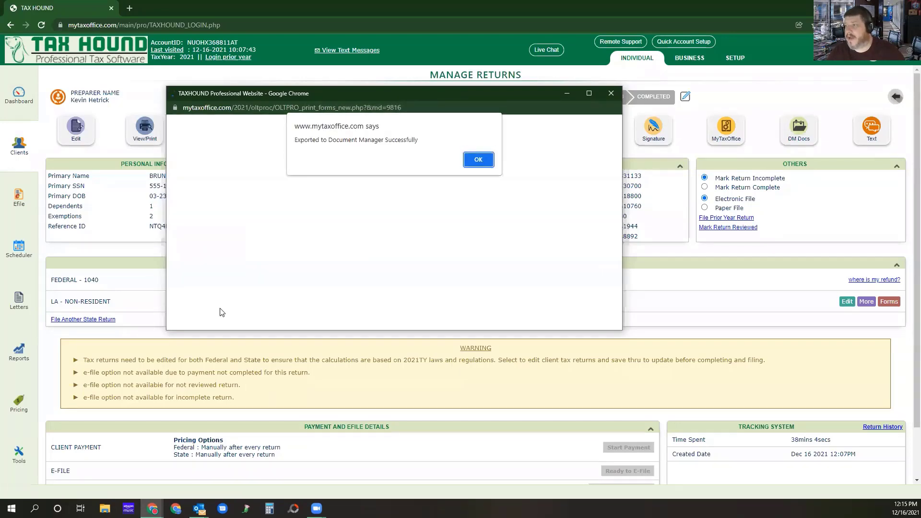
left_click(485, 165)
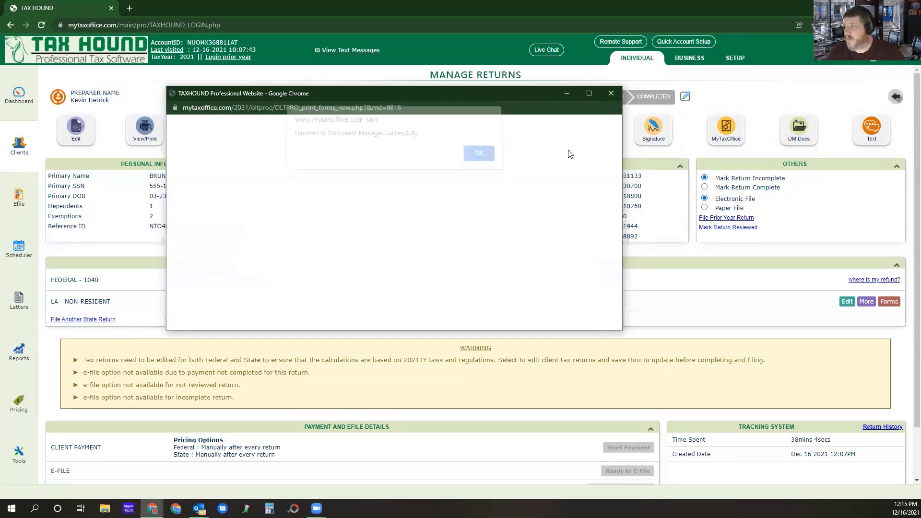
left_click(607, 96)
In the client's document manager, try taxpayer portal sharing for the exported client forms, and merge the forms into a printable PDF.
left_click(799, 129)
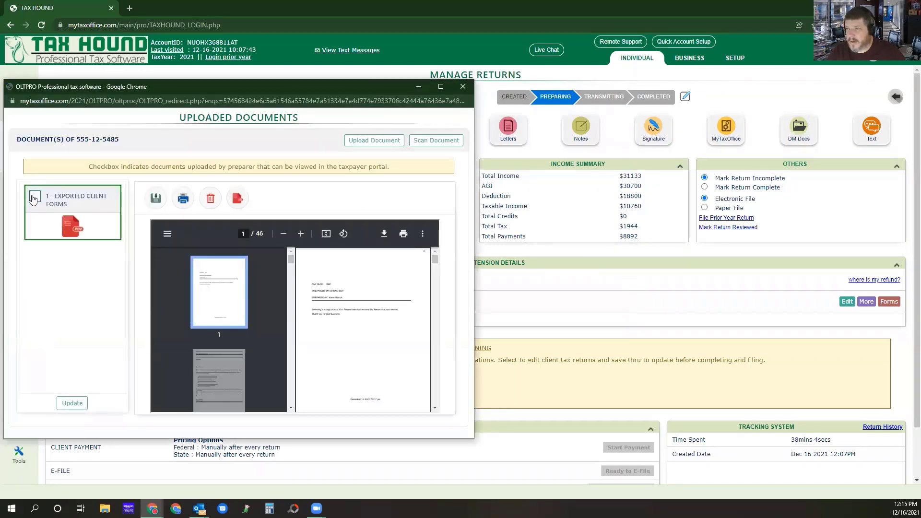
left_click(34, 197)
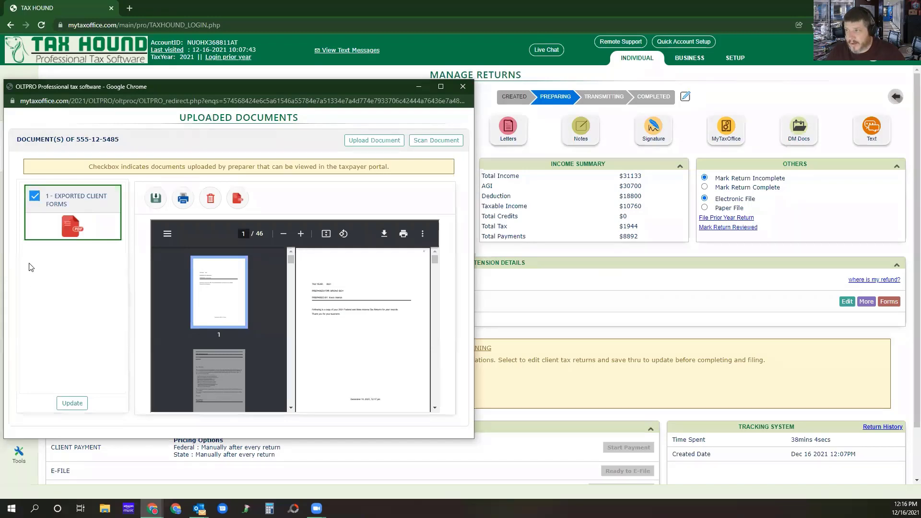
left_click(35, 196)
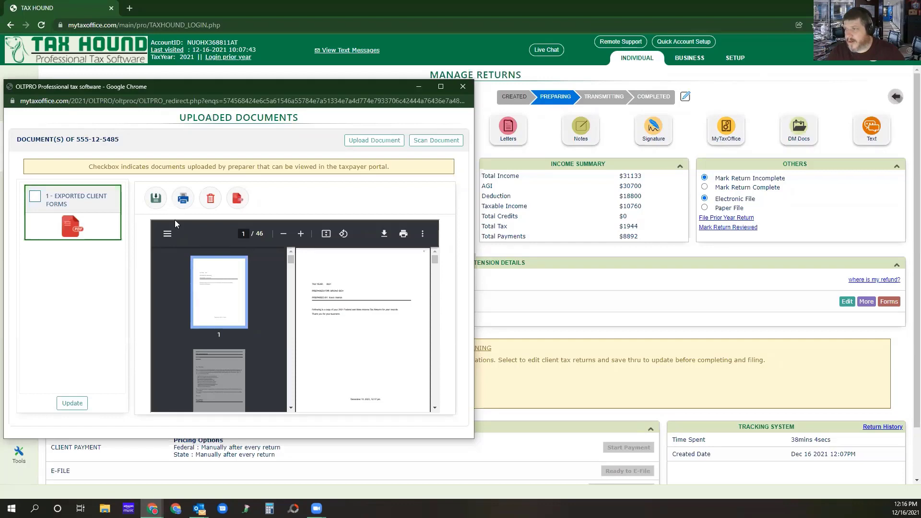
left_click(238, 198)
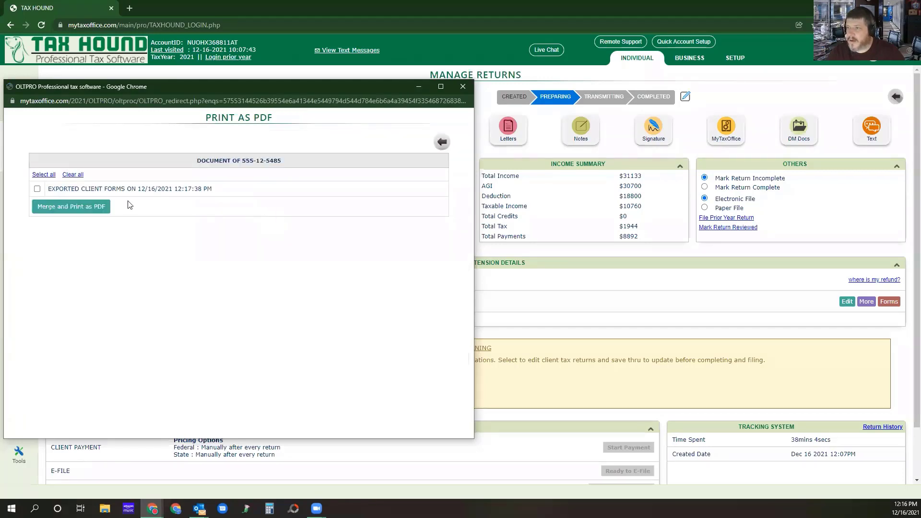
left_click(37, 188)
left_click(420, 256)
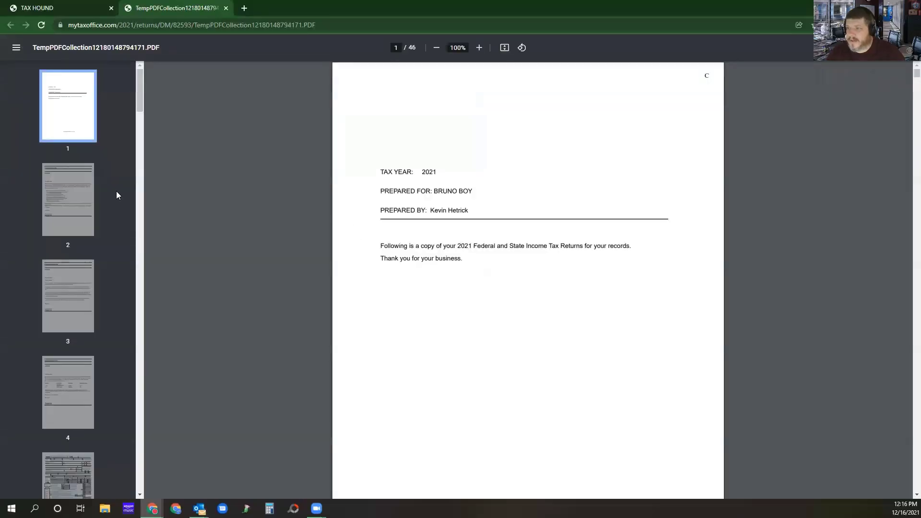
Review the merged PDF's post session letter, return status letter and signed Form 1040 page 2, and close the PDF.
left_click(78, 203)
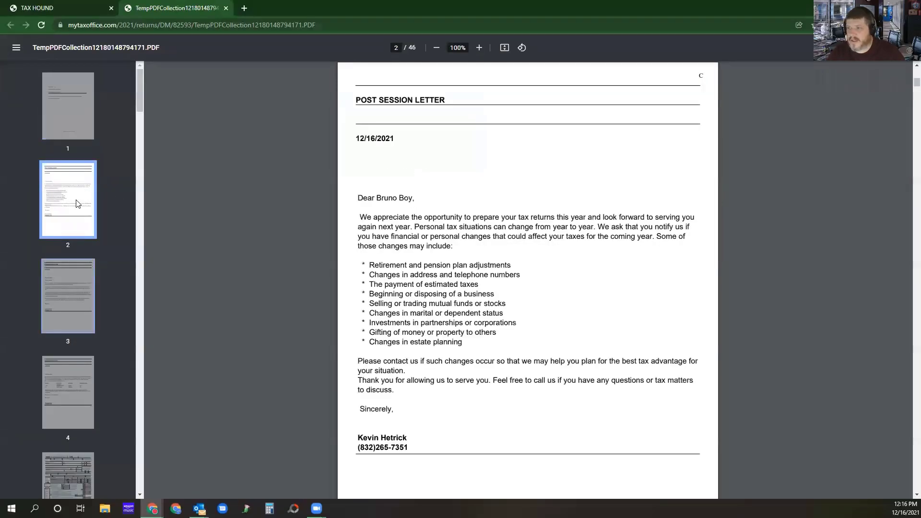
left_click(76, 383)
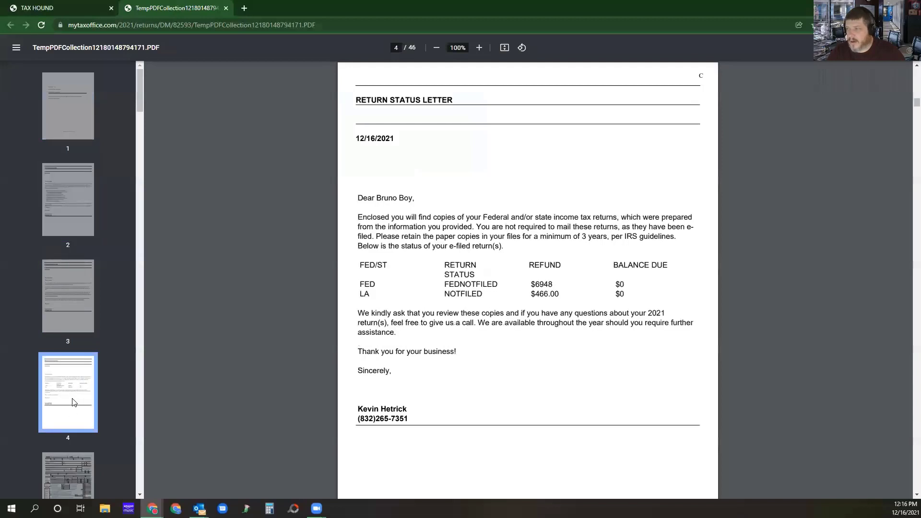
scroll(75, 379, "down", 10)
scroll(74, 360, "up", 5)
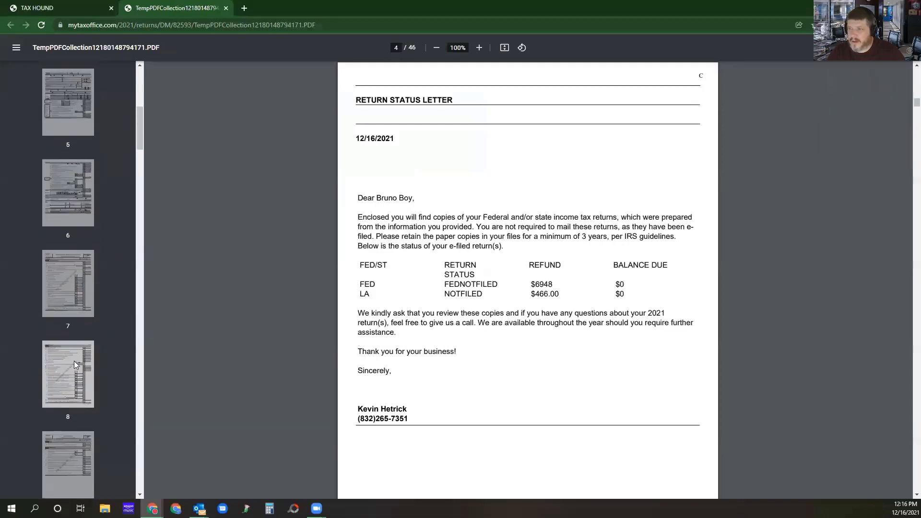
left_click(65, 192)
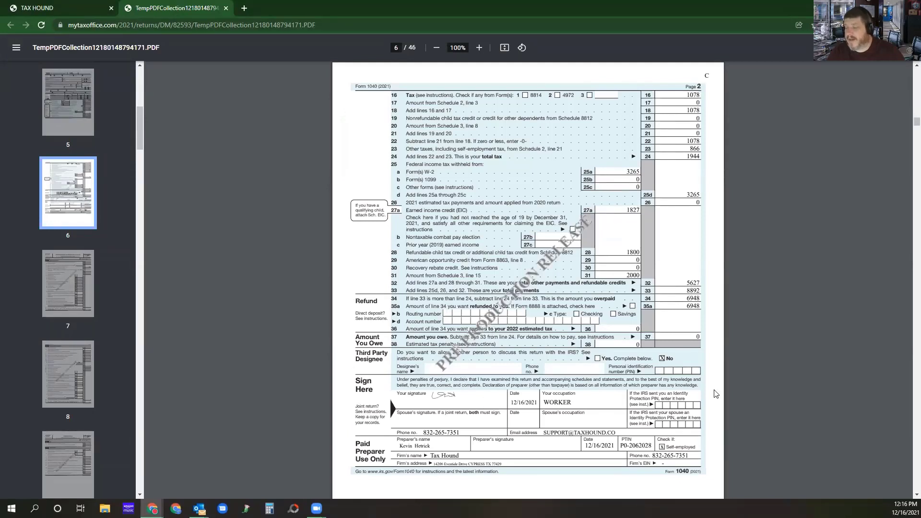
scroll(426, 343, "up", 15)
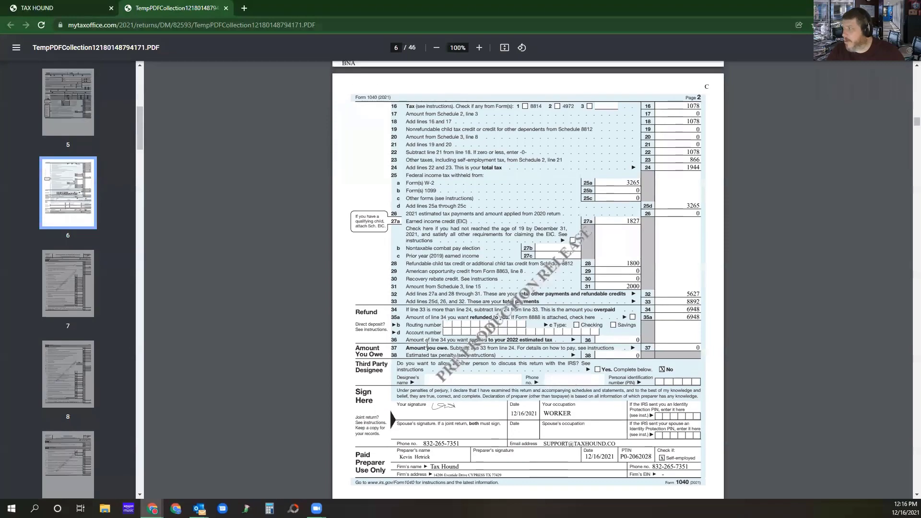
scroll(425, 343, "up", 5)
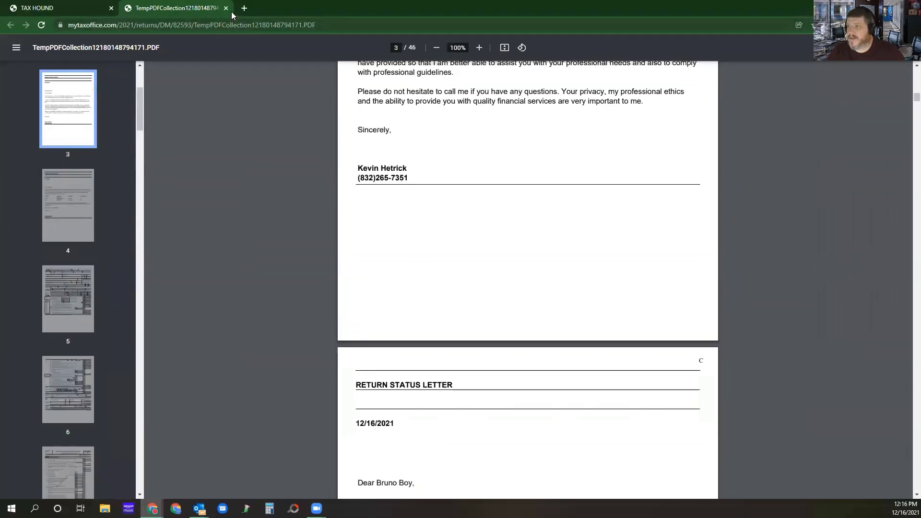
left_click(225, 8)
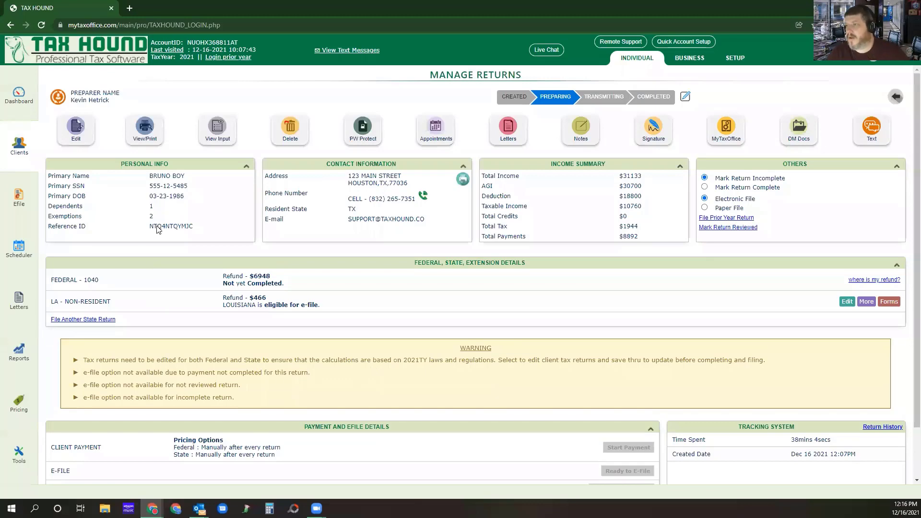
Reopen the return's print forms and select the customer copy with a watermark.
left_click(140, 131)
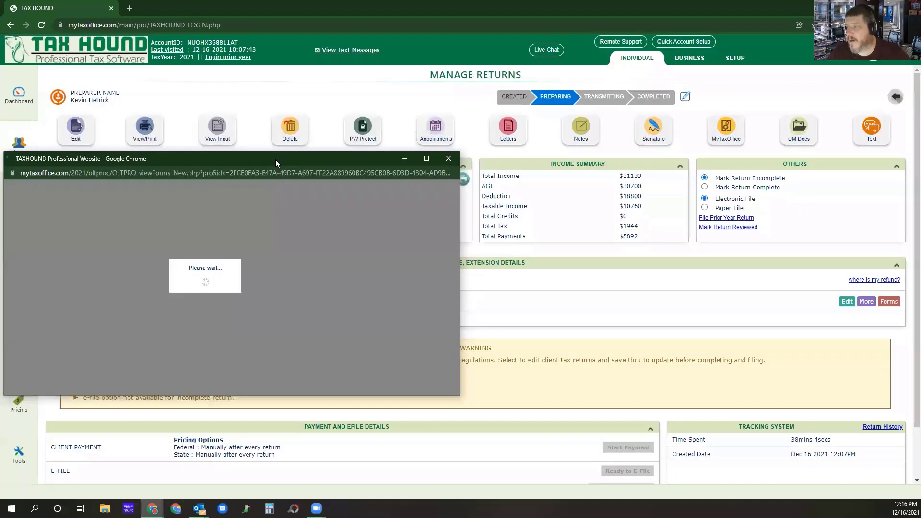
left_click_drag(276, 159, 490, 114)
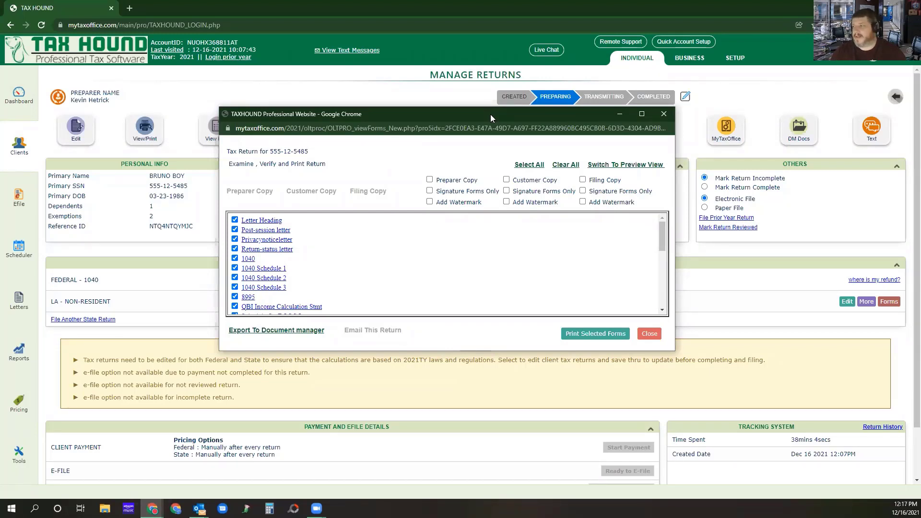
left_click(506, 180)
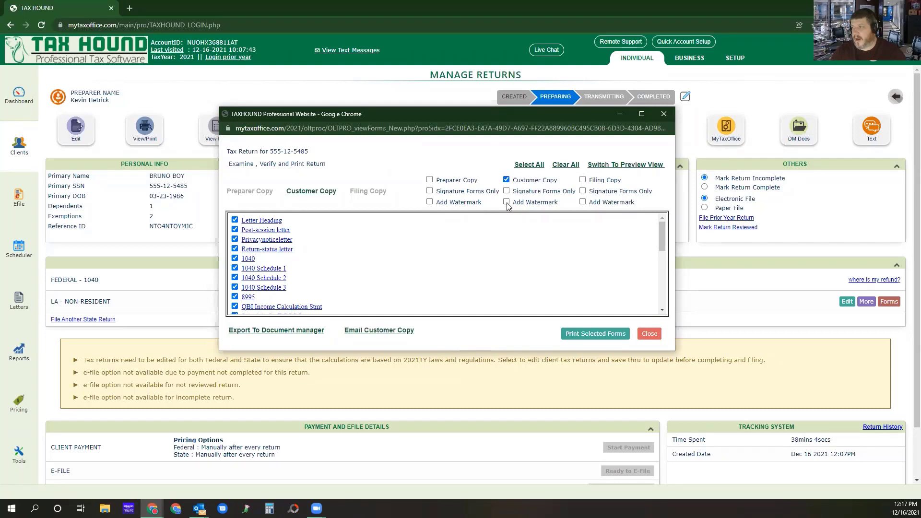
left_click(506, 202)
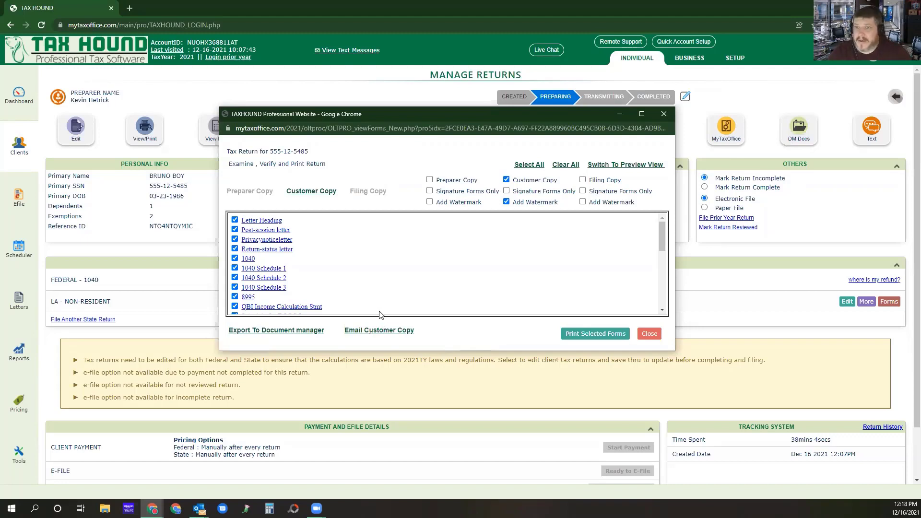
E-mail the customer copy to the preparer's e-mail address instead of the client's, and close the print forms.
left_click(376, 332)
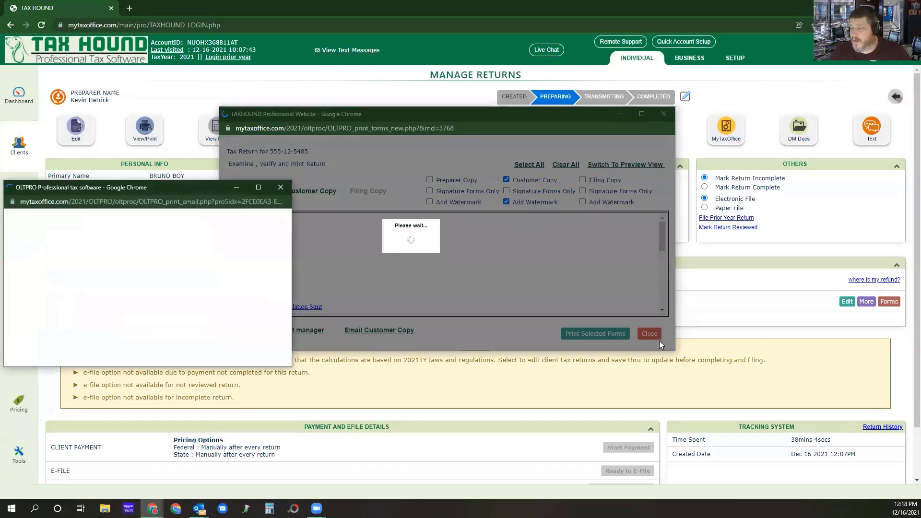
left_click_drag(198, 188, 470, 121)
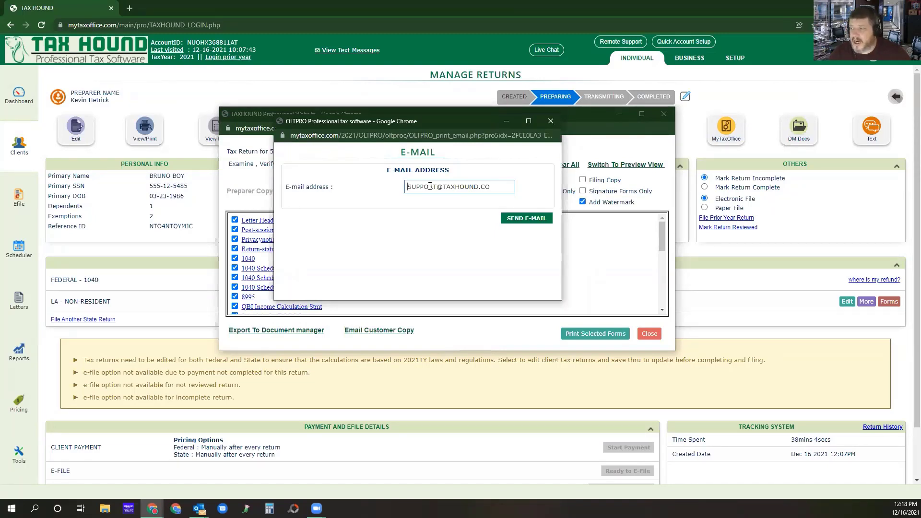
left_click_drag(436, 187, 298, 187)
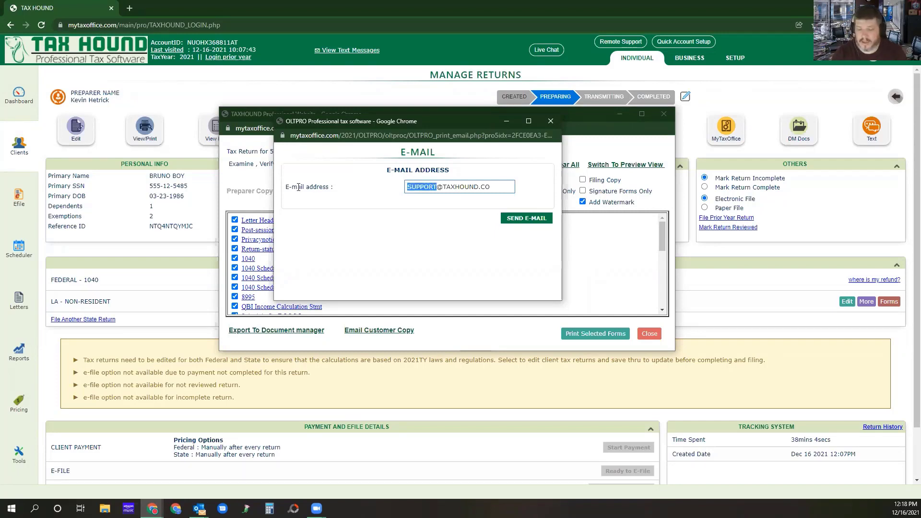
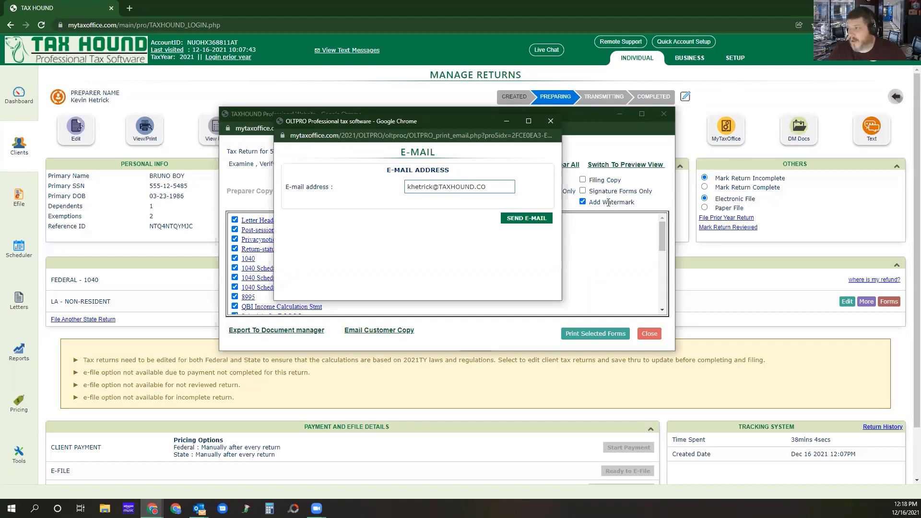
left_click(521, 222)
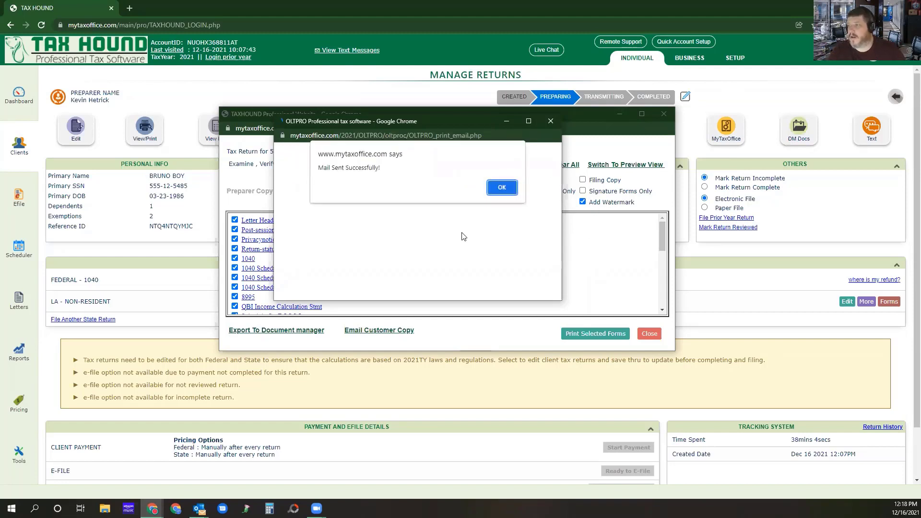
left_click(499, 185)
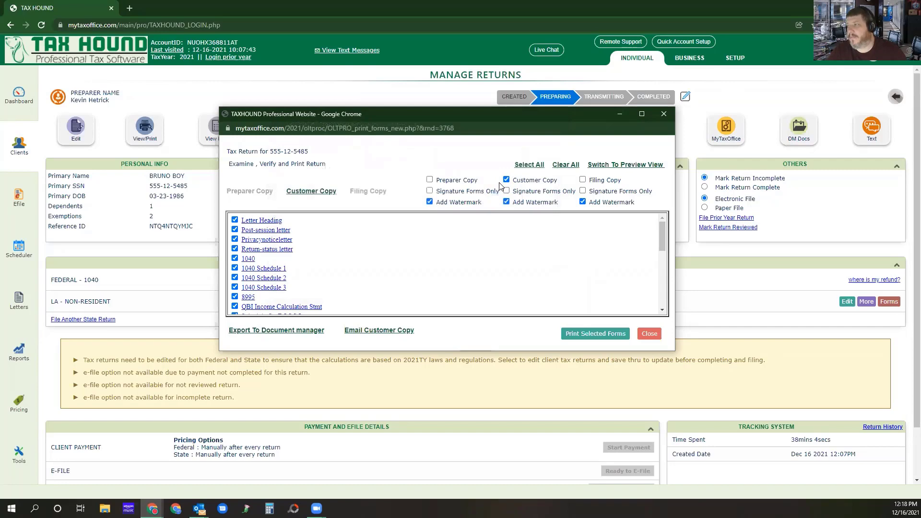
left_click(663, 114)
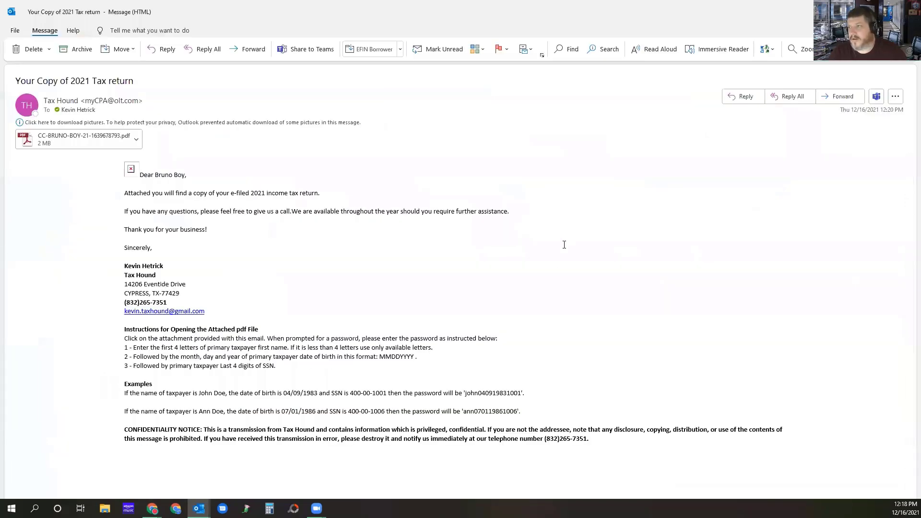
In Outlook's "Your Copy of 2021 Tax return" message, download the pictures and highlight the attached PDF's opening instructions, closing the message when done.
left_click(201, 123)
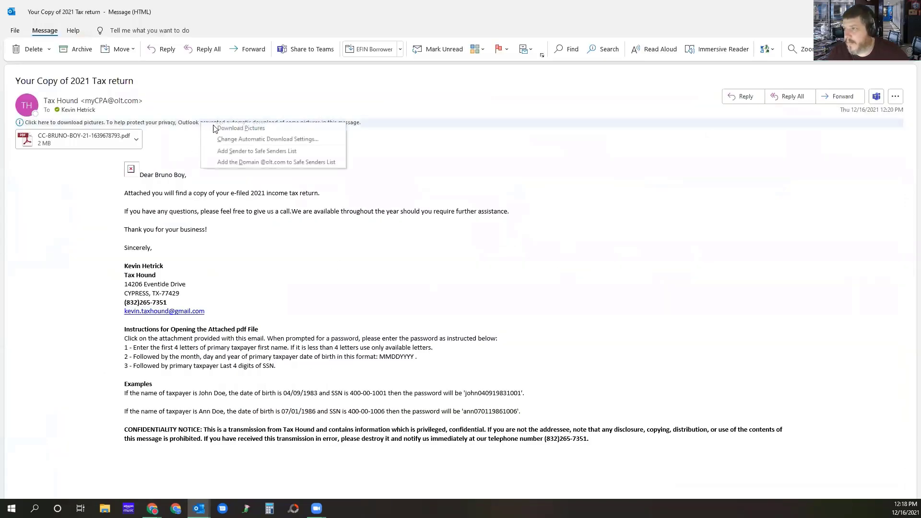
left_click(214, 128)
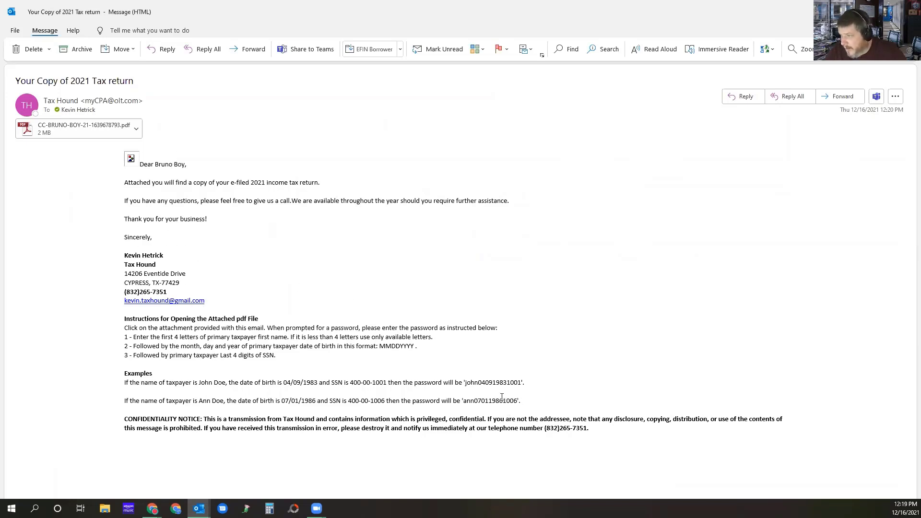
left_click_drag(522, 401, 122, 320)
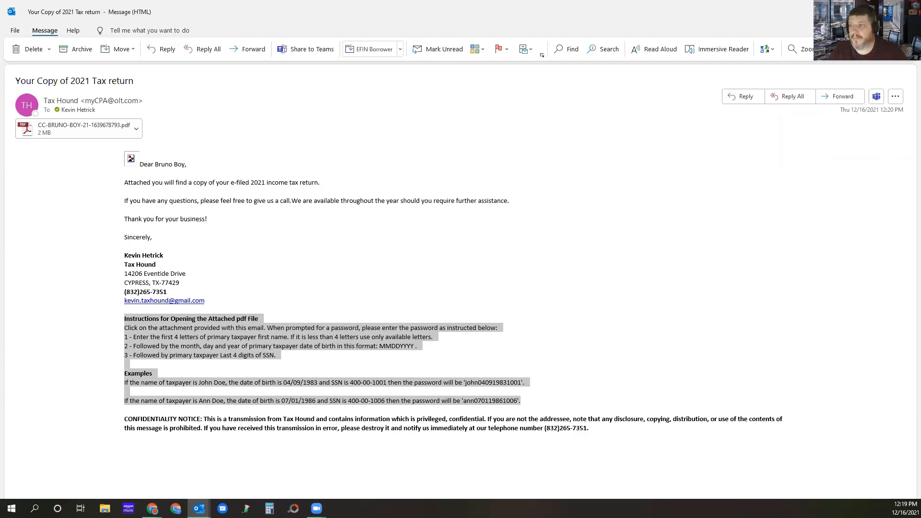
left_click(909, 9)
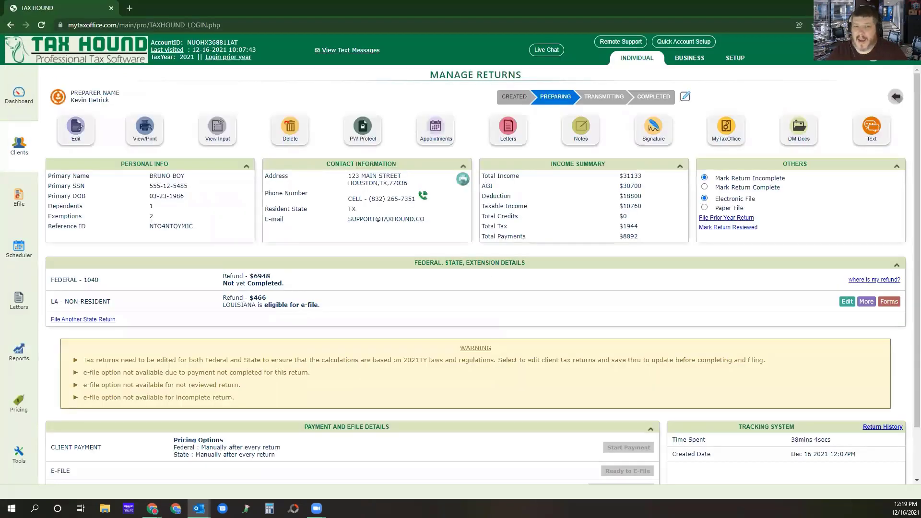
View the client's text message form again and return to the Manage Returns page.
left_click(869, 131)
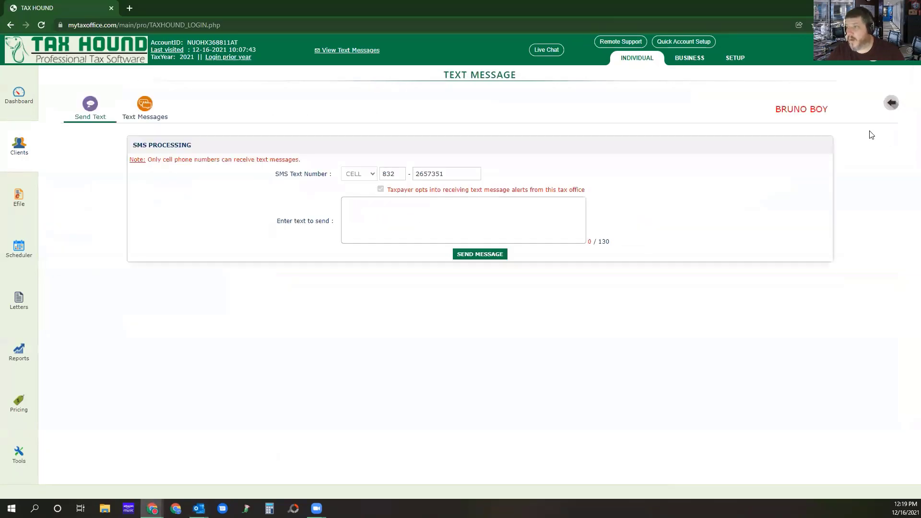
left_click(892, 103)
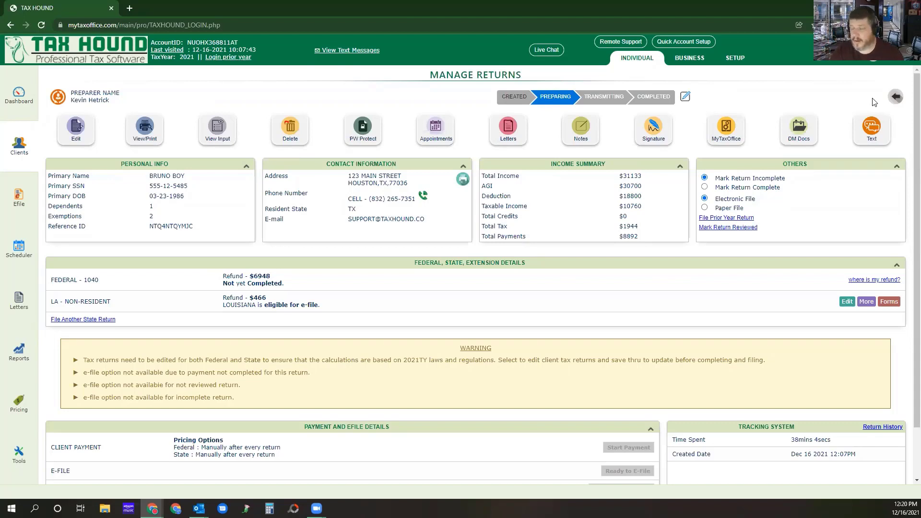
Open the client's text message form and dismiss the alerts about the empty message.
left_click(873, 138)
left_click(428, 221)
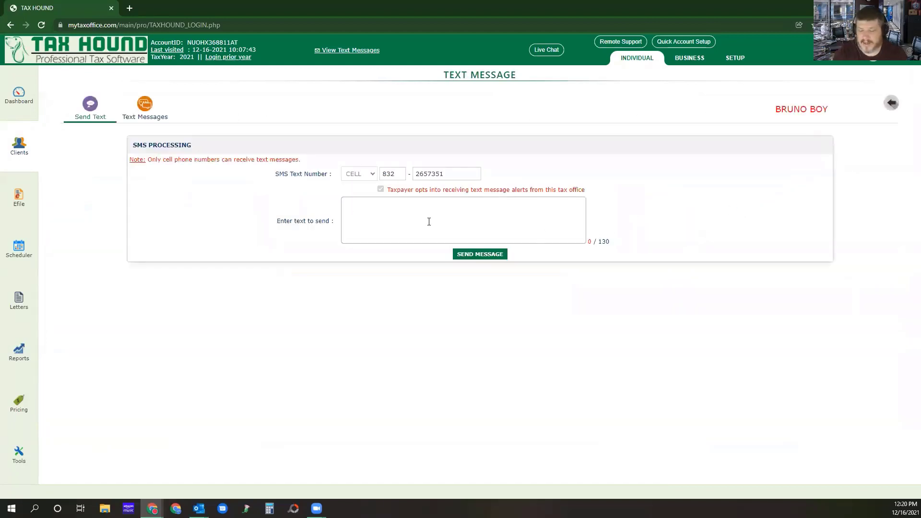
key("Return")
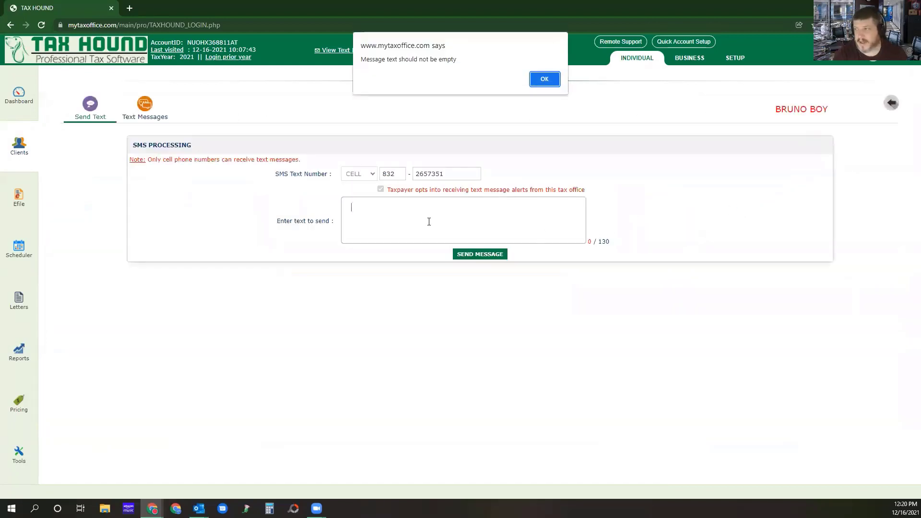
left_click(542, 86)
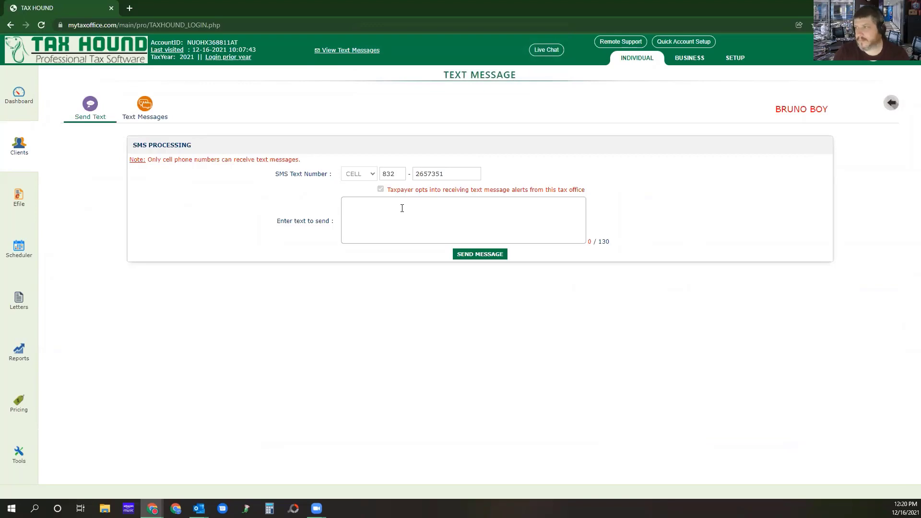
key("Return")
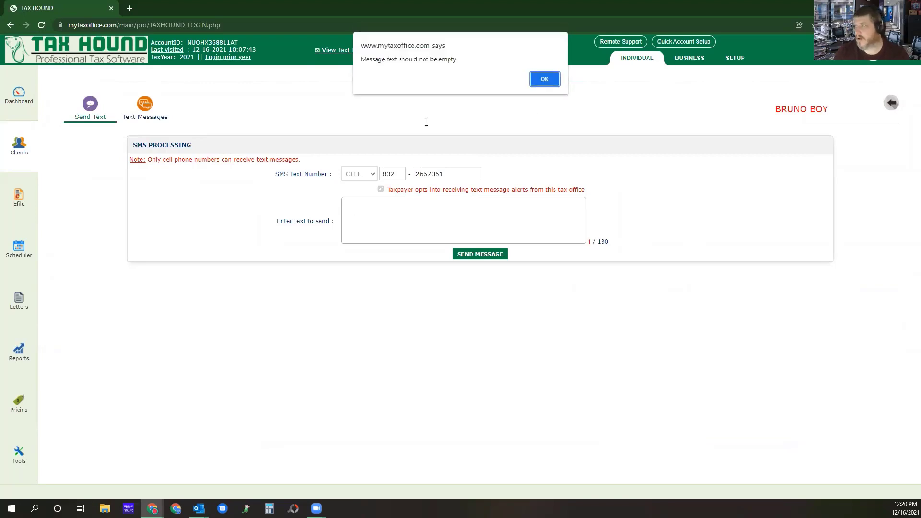
key("Return")
Write a text message beginning "Your pdf password is" and complete it with the client's PDF password.
left_click(401, 211)
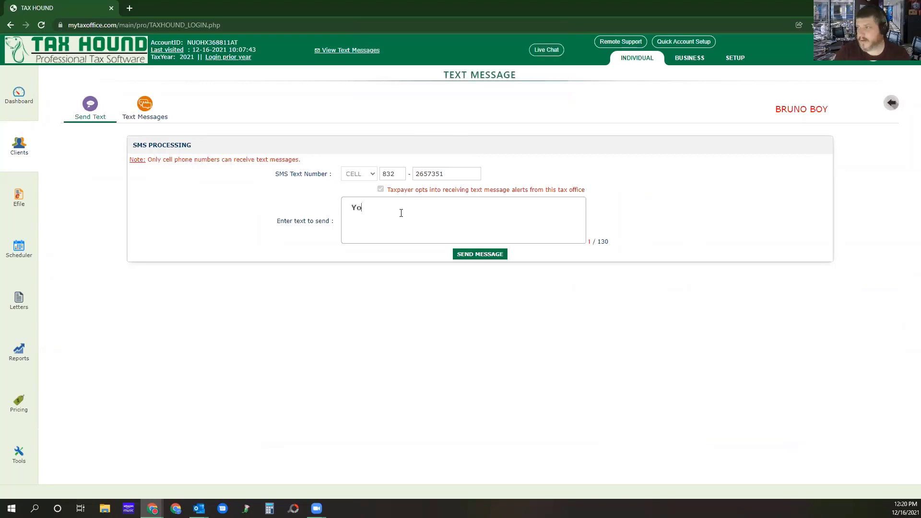
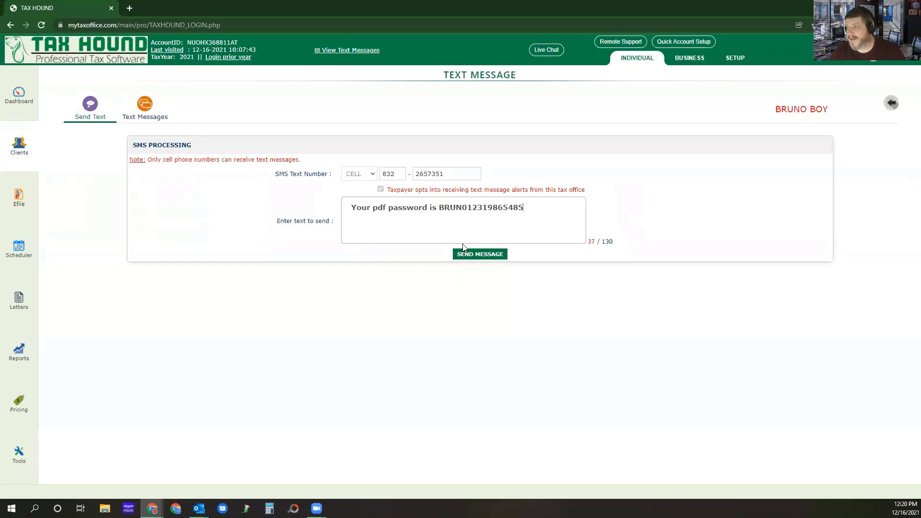
Copy the PDF password from the message and send the text, checking it in the client's message history before returning to Manage Returns.
left_click_drag(523, 207, 439, 205)
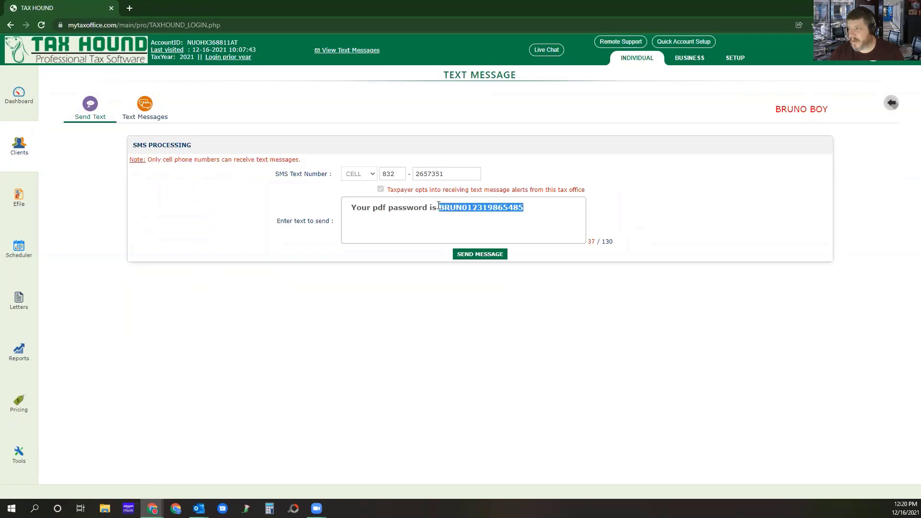
left_click(483, 254)
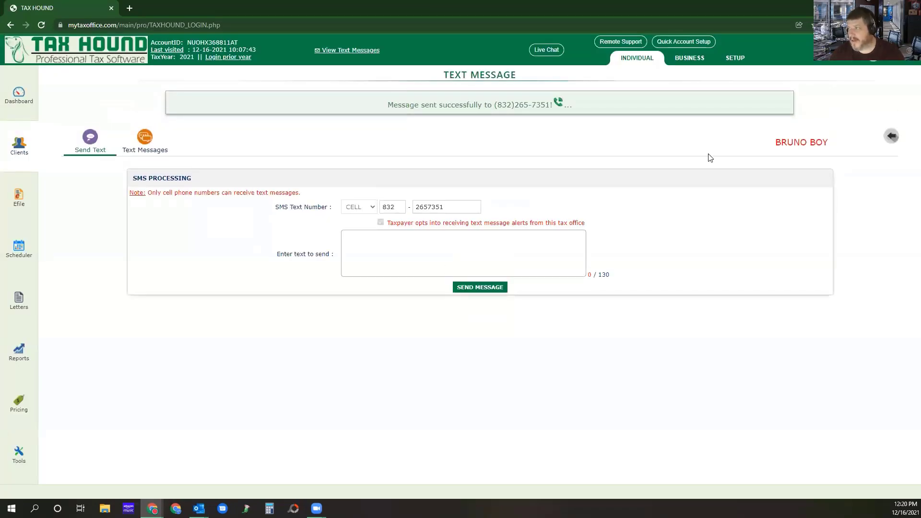
left_click(145, 144)
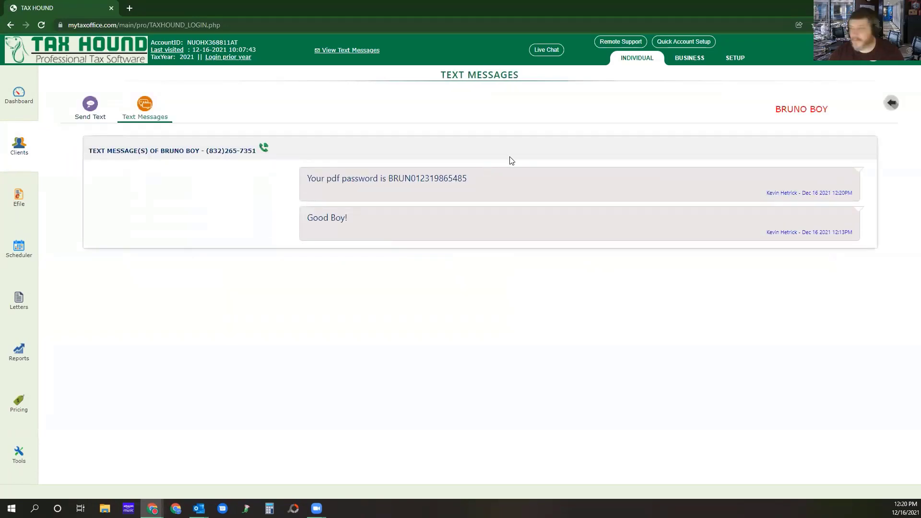
left_click(891, 105)
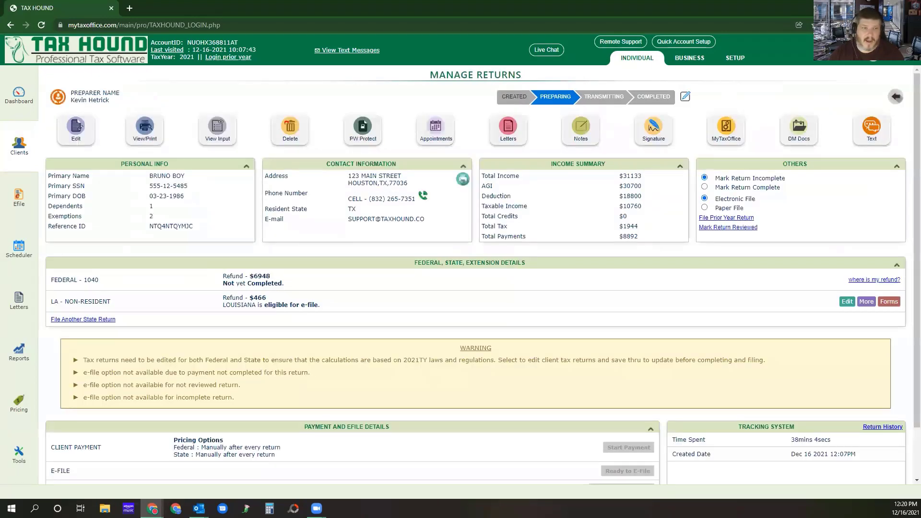
Switch to Adobe Acrobat and try to open the protected customer copy by entering the copied document password.
key("alt+Tab")
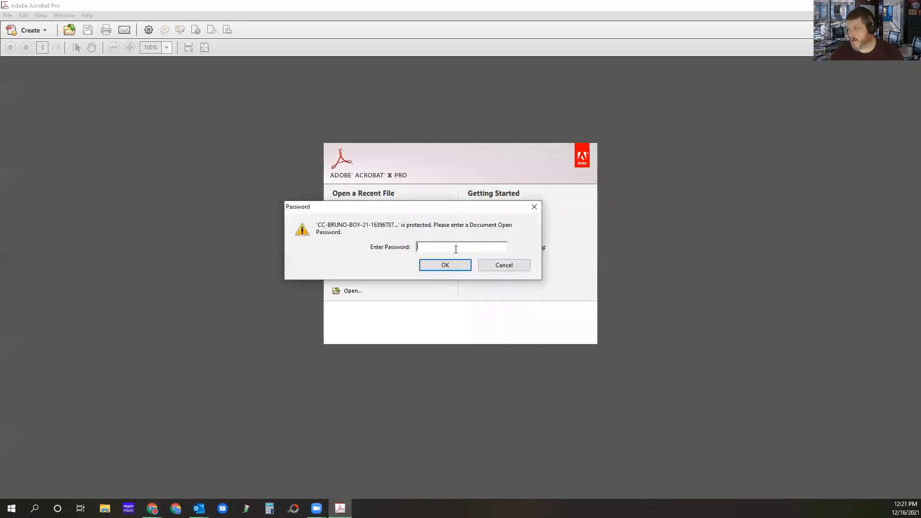
key("ctrl+v")
left_click(443, 264)
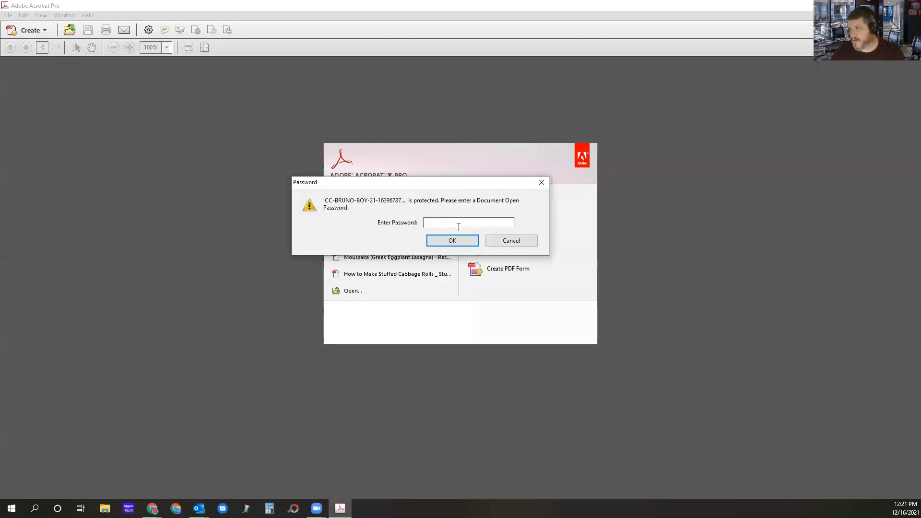
left_click(454, 241)
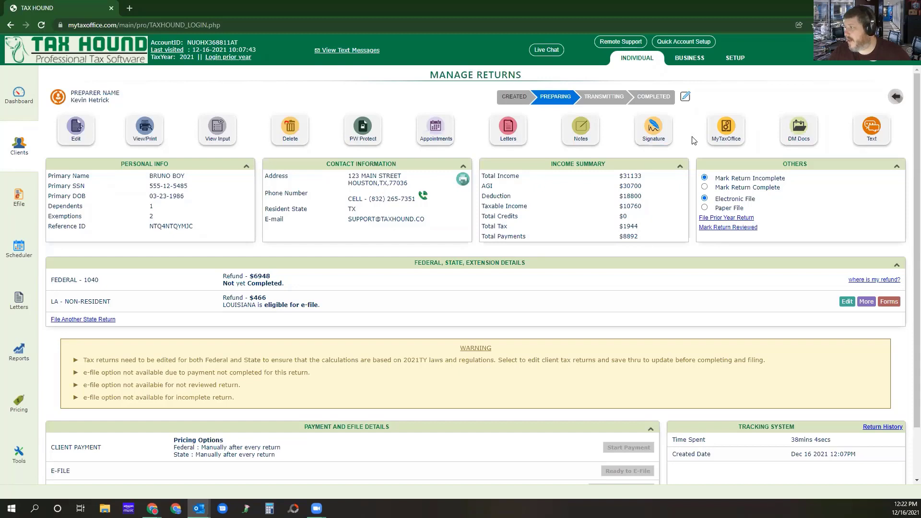
Examine the client's MyTaxOffice account info and return status, and return to Manage Returns.
left_click(718, 134)
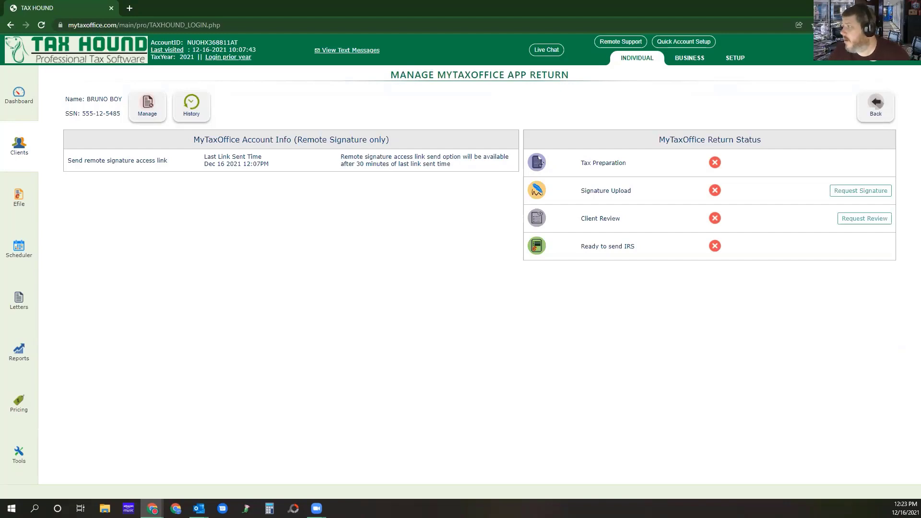
left_click(875, 106)
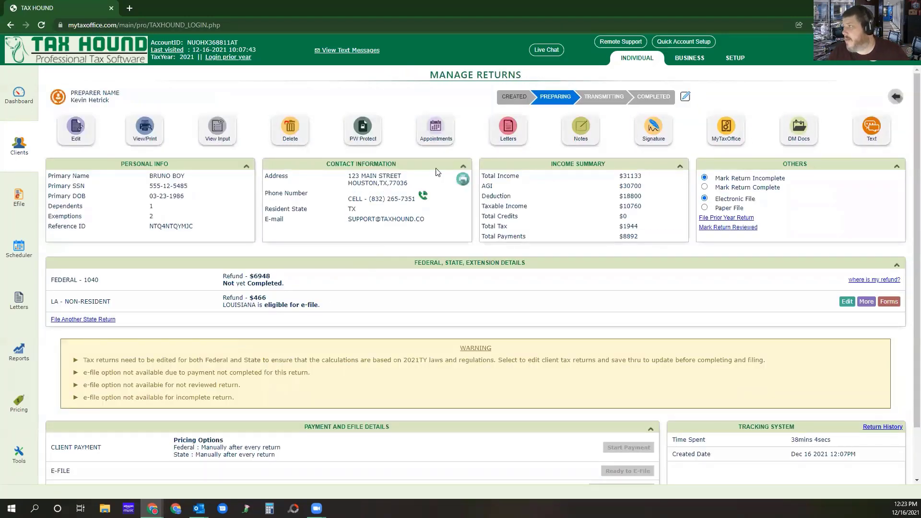
In the setup's signature pad settings, choose Firm Signature, draw a handwritten signature and save it.
left_click(739, 58)
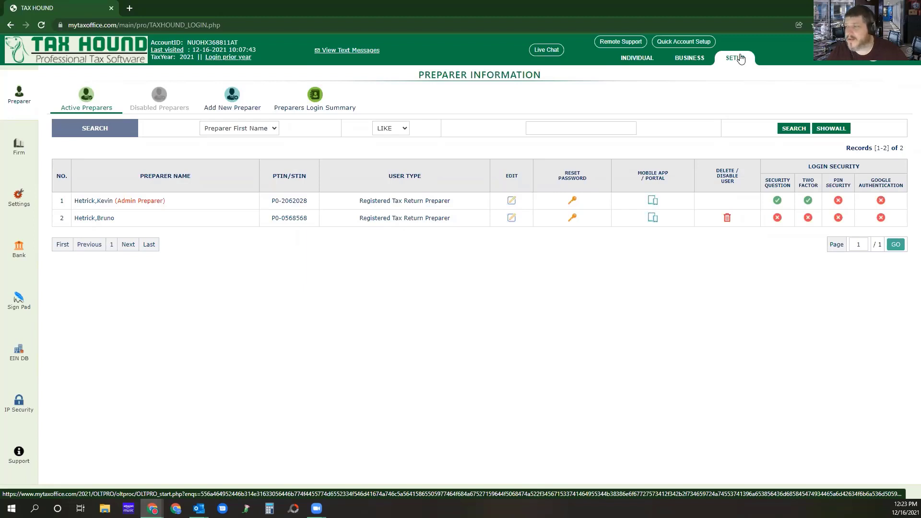
left_click(19, 301)
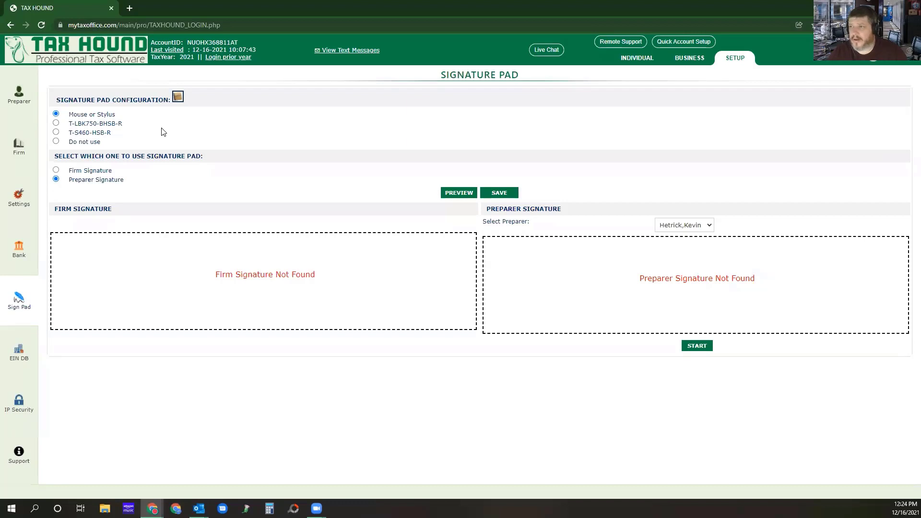
left_click(56, 170)
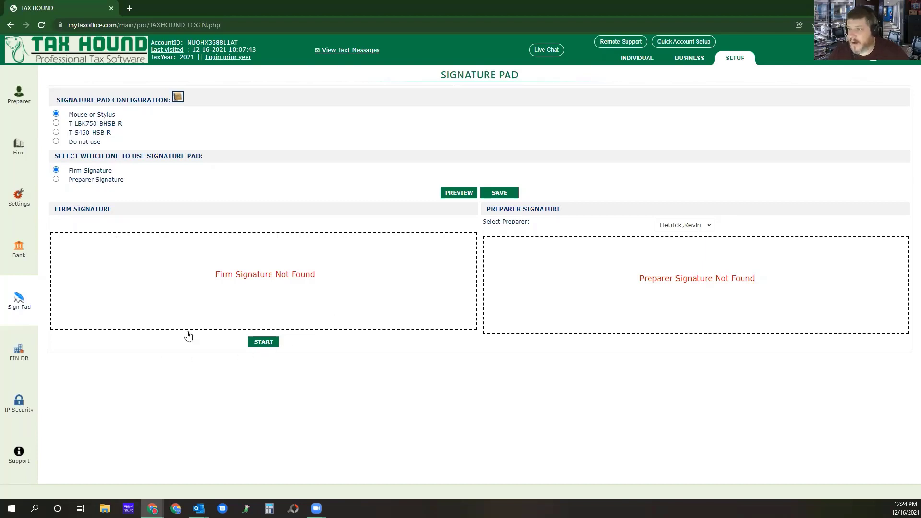
left_click(267, 342)
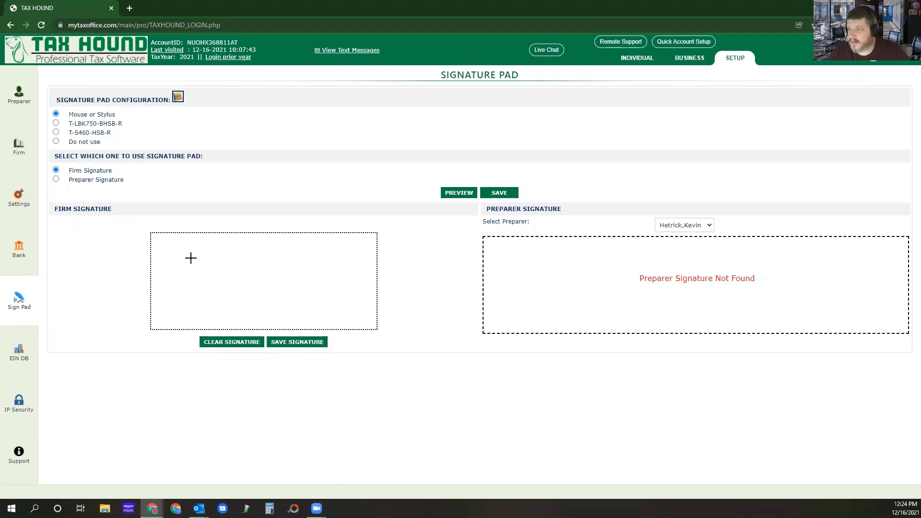
mouse_move(168, 273)
left_mouse_down()
mouse_move(172, 292)
mouse_move(286, 244)
mouse_move(286, 286)
mouse_move(380, 262)
left_mouse_up()
left_click(211, 263)
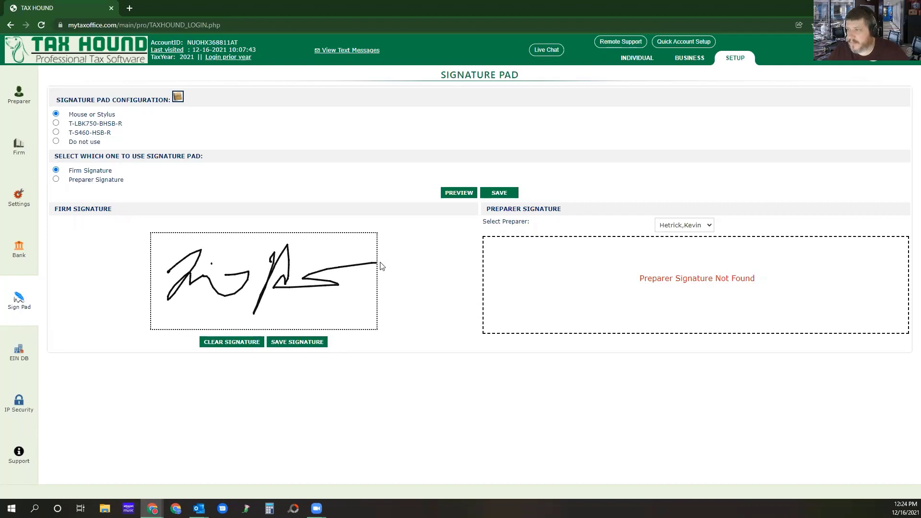
left_click(299, 343)
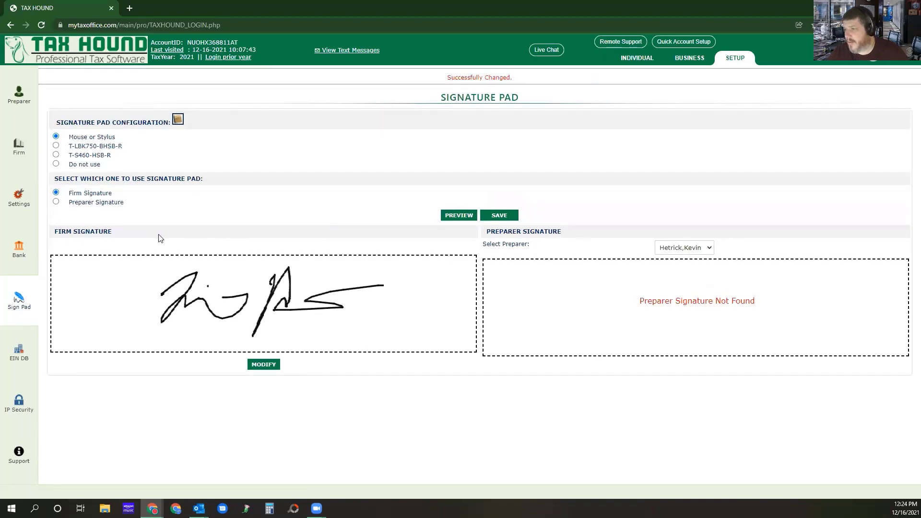
Draw and save a Preparer Signature for the admin preparer, and return to the individual returns area.
left_click(55, 201)
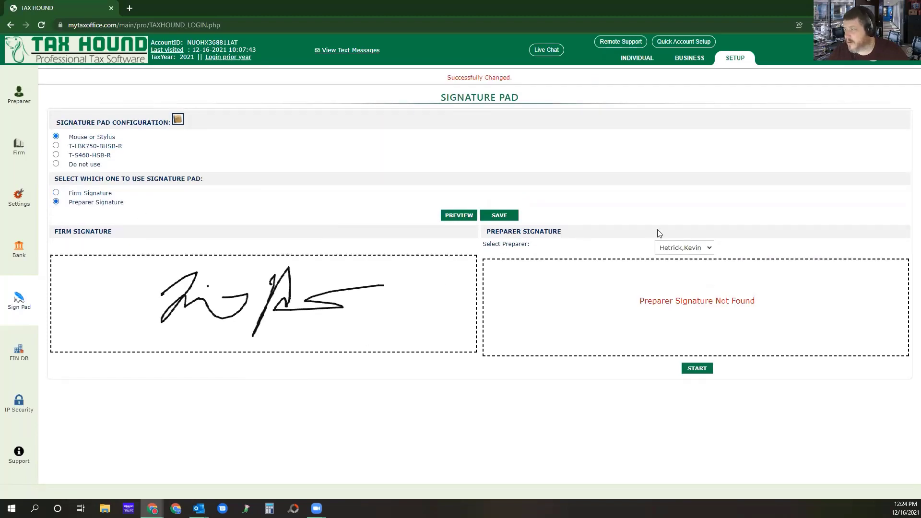
left_click(692, 247)
left_click(694, 249)
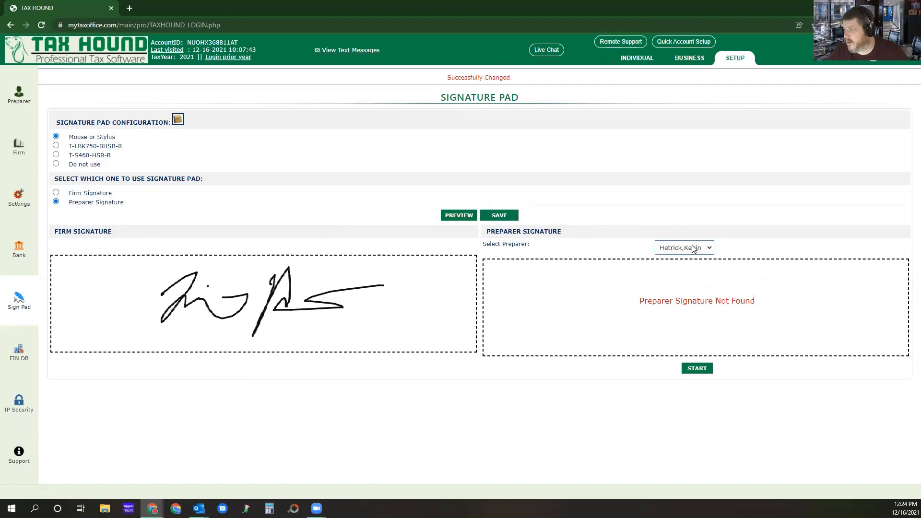
left_click(696, 368)
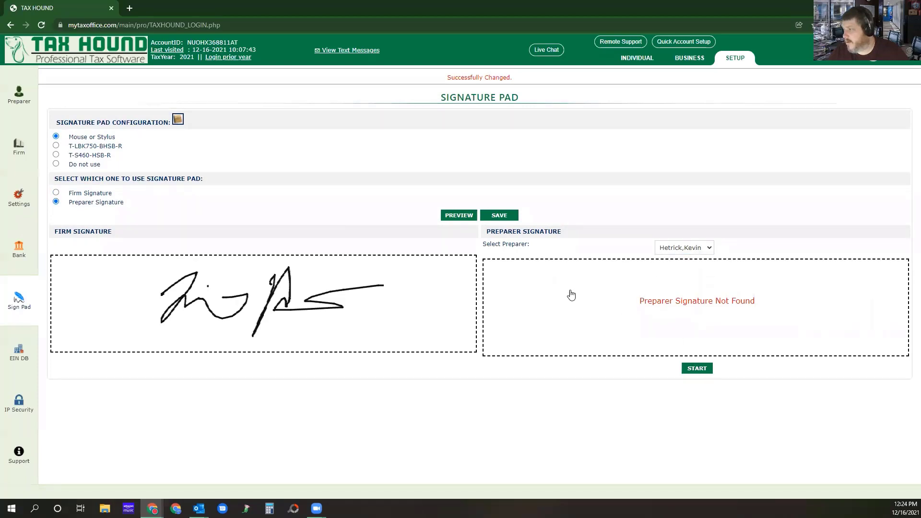
mouse_move(606, 274)
left_mouse_down()
mouse_move(617, 300)
mouse_move(662, 292)
mouse_move(687, 321)
left_mouse_up()
left_click(661, 292)
mouse_move(706, 259)
left_mouse_down()
mouse_move(701, 326)
mouse_move(796, 274)
left_mouse_up()
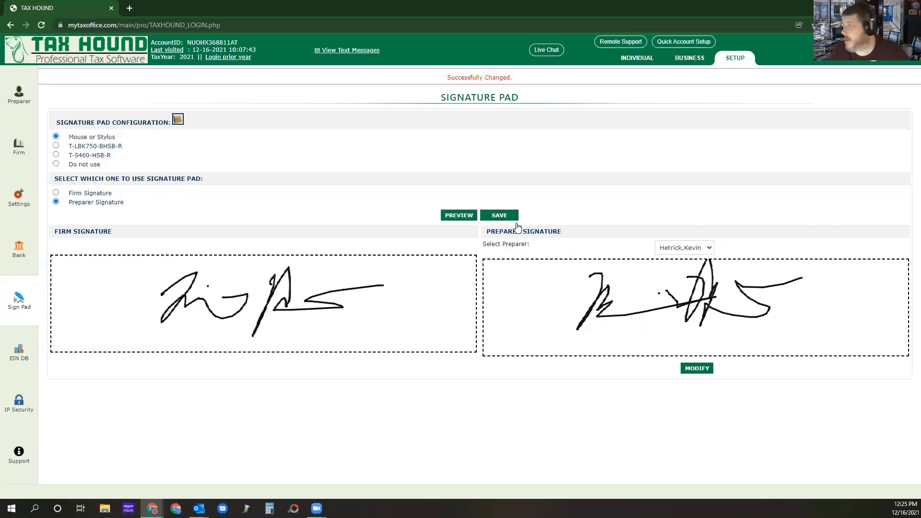
left_click(638, 58)
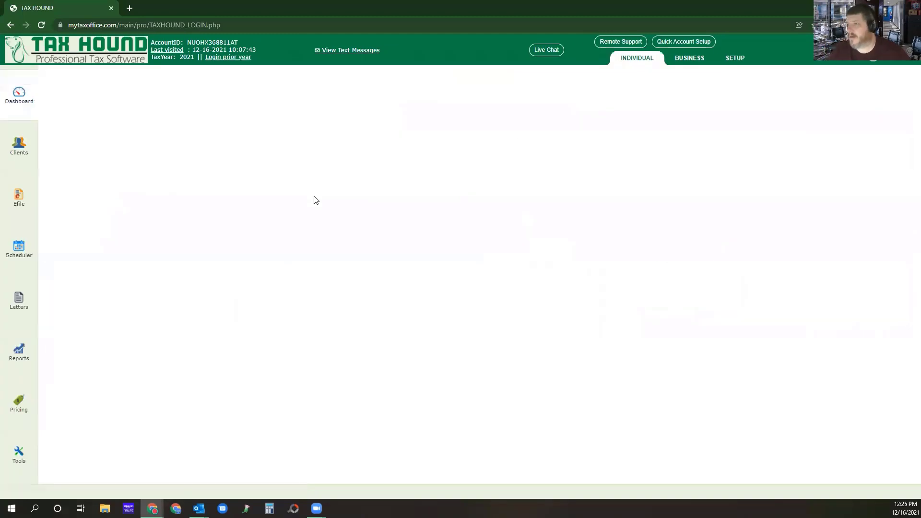